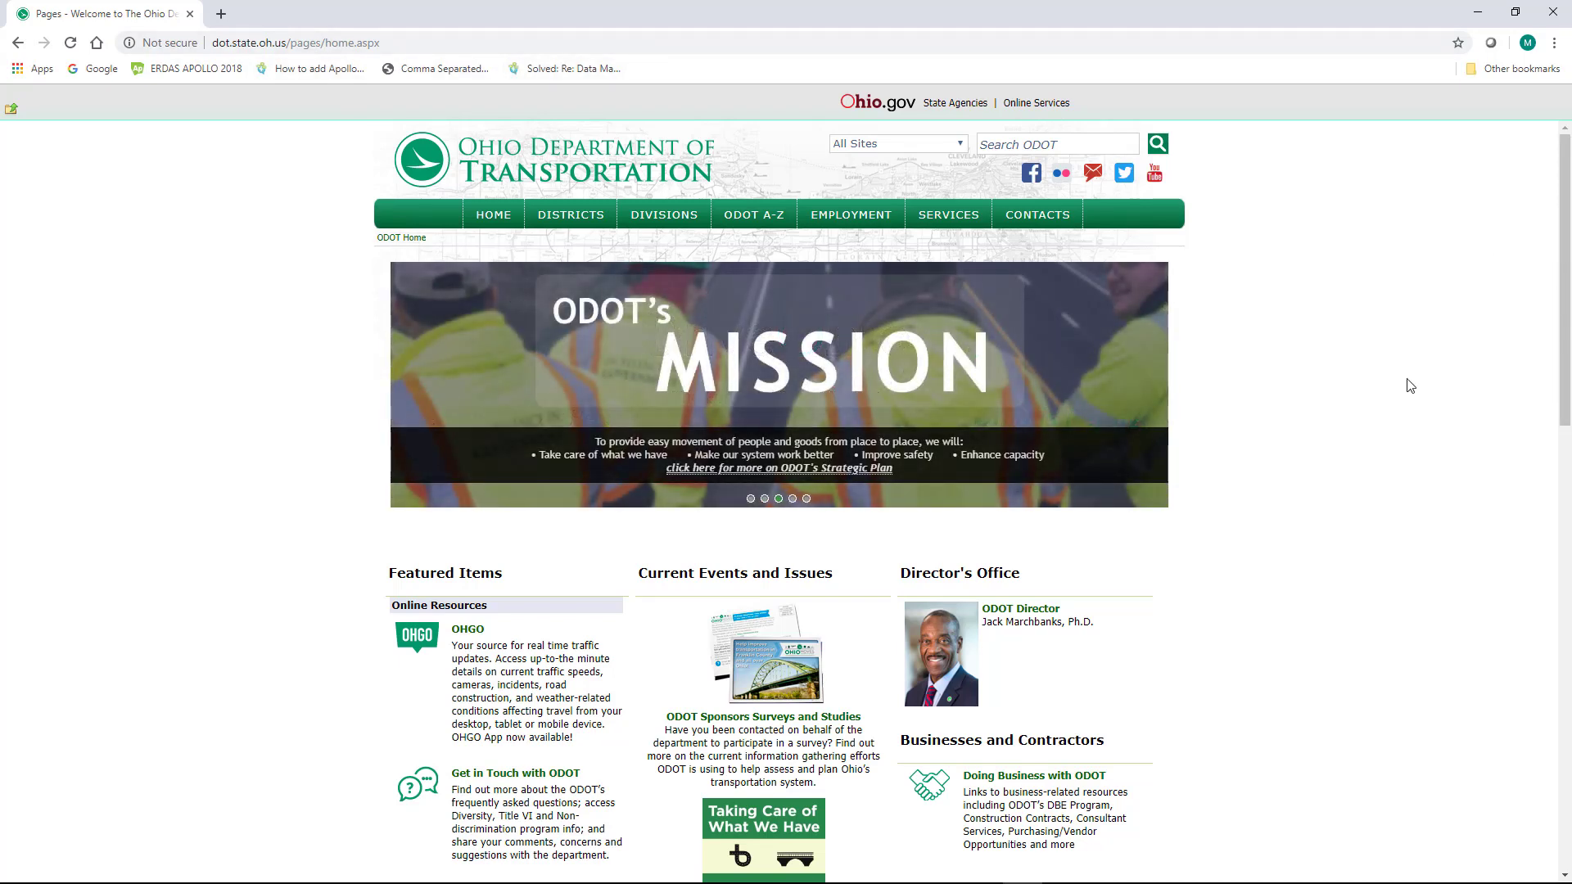
- Open the Public Aerial Image Requests page from the Division of Engineering section of the ODOT website
{"action": "mouse_move", "coordinate": [649, 215]}
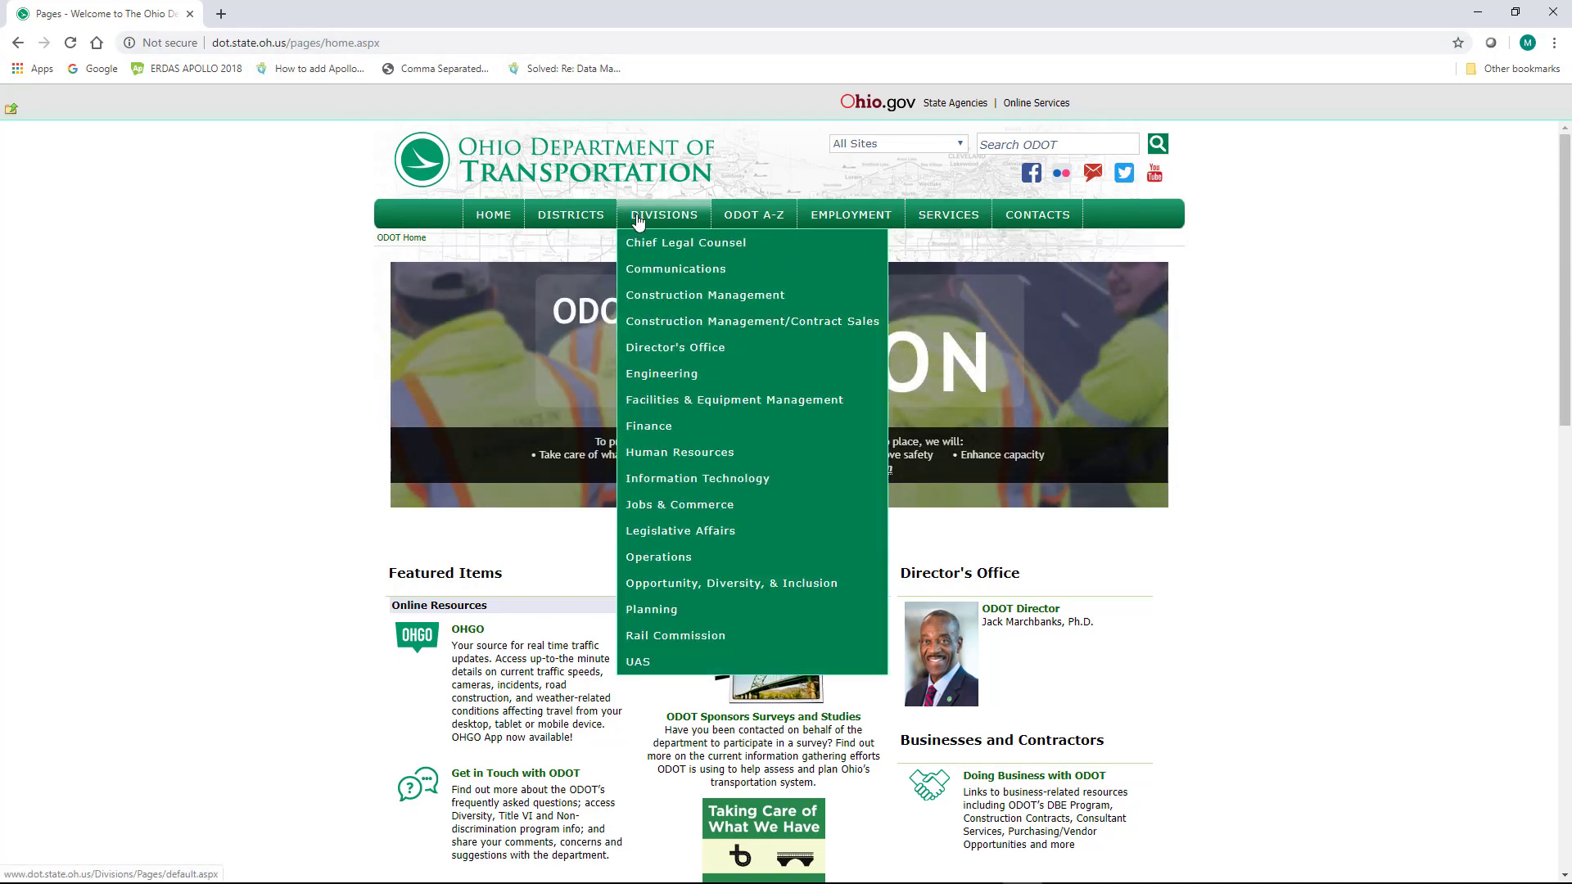
{"action": "left_click", "coordinate": [672, 375]}
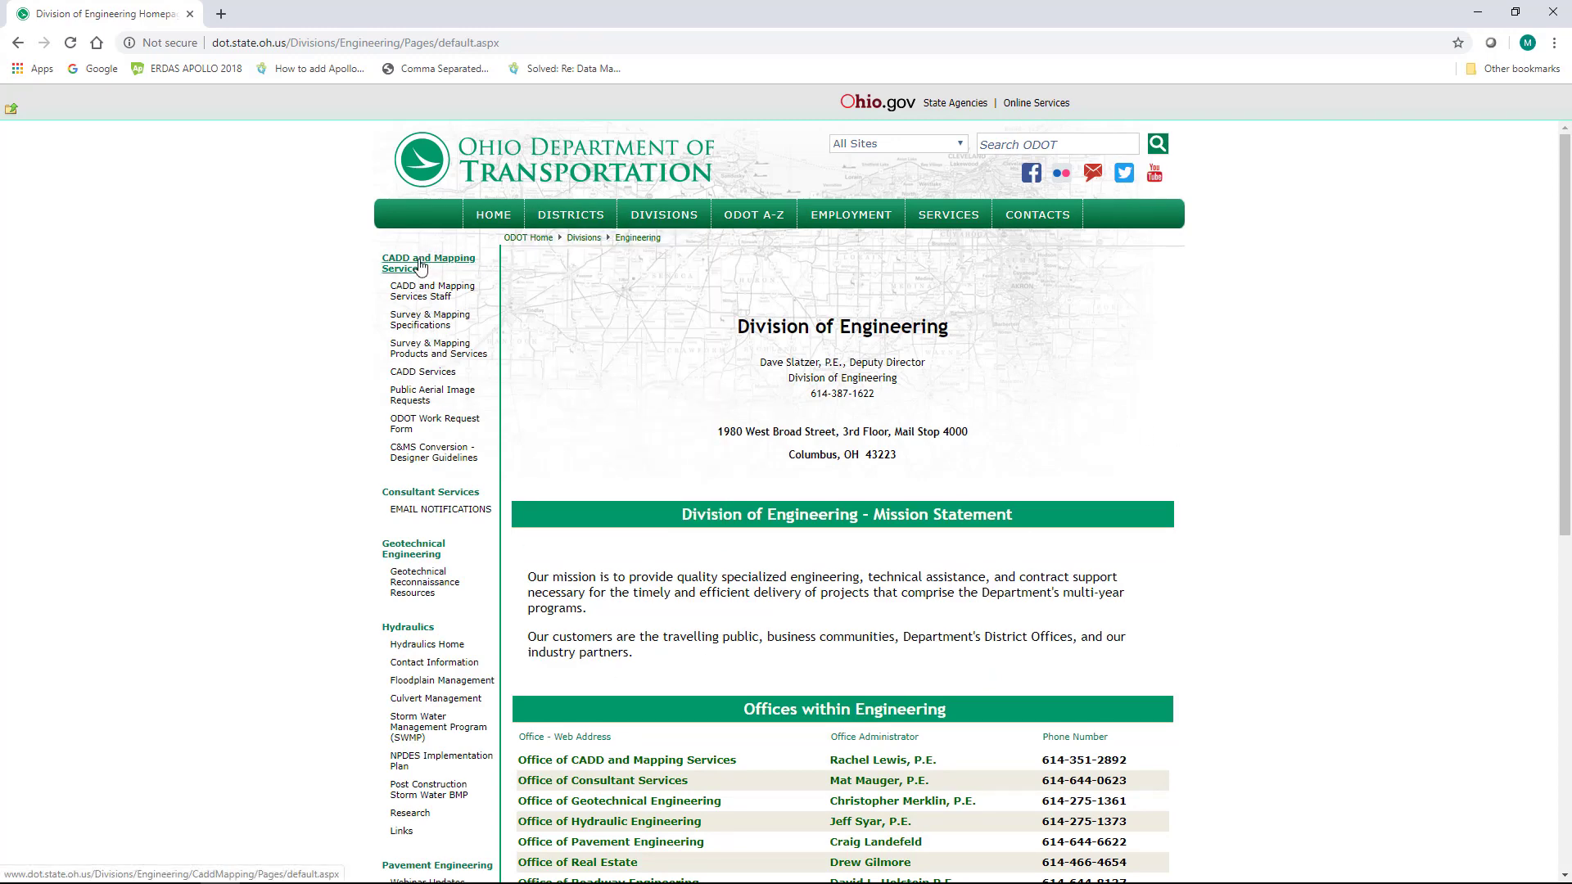
{"action": "left_click", "coordinate": [424, 398]}
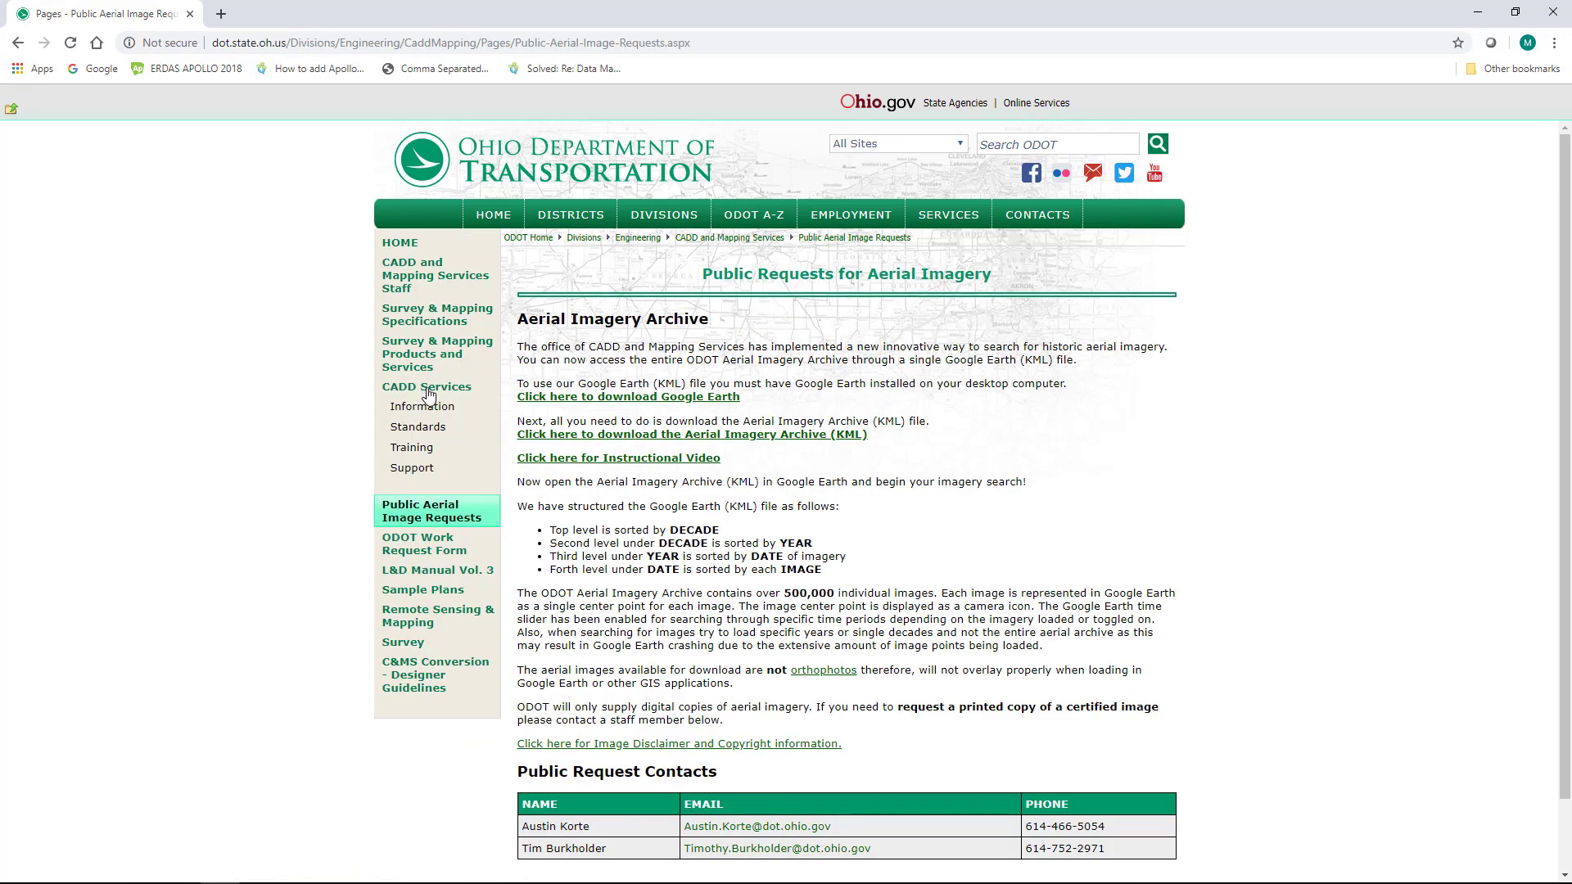
- Download the Aerial Imagery Archive KML and delete the duplicate ODOT_AerialArchive (1).kml from the Downloads folder
{"action": "scroll", "coordinate": [1166, 393], "scroll_direction": "down", "scroll_amount": 1}
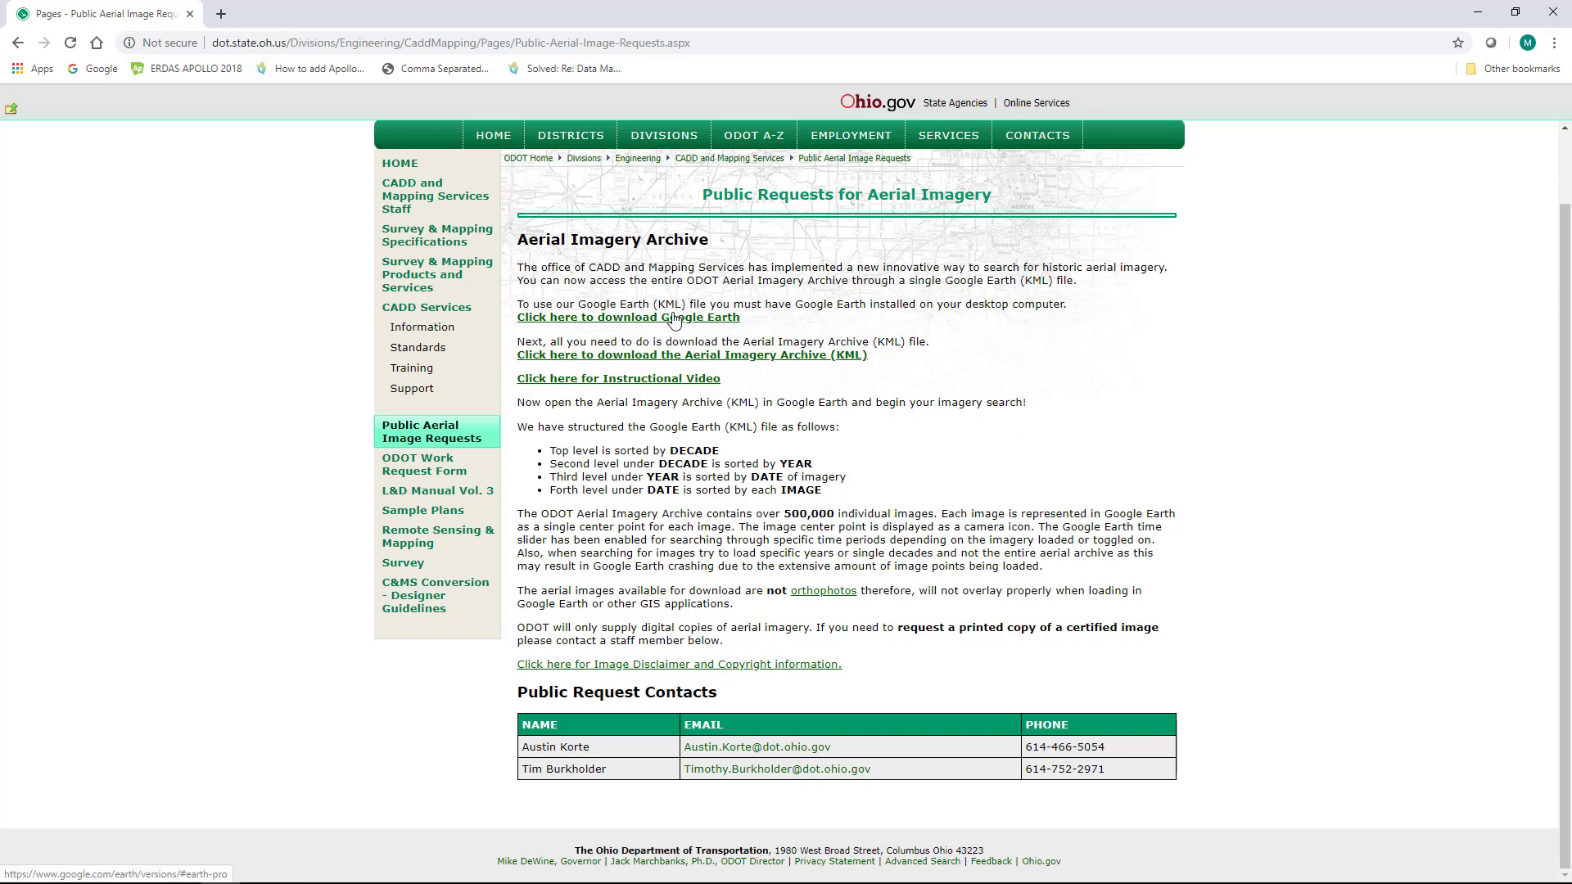
{"action": "left_click", "coordinate": [759, 358]}
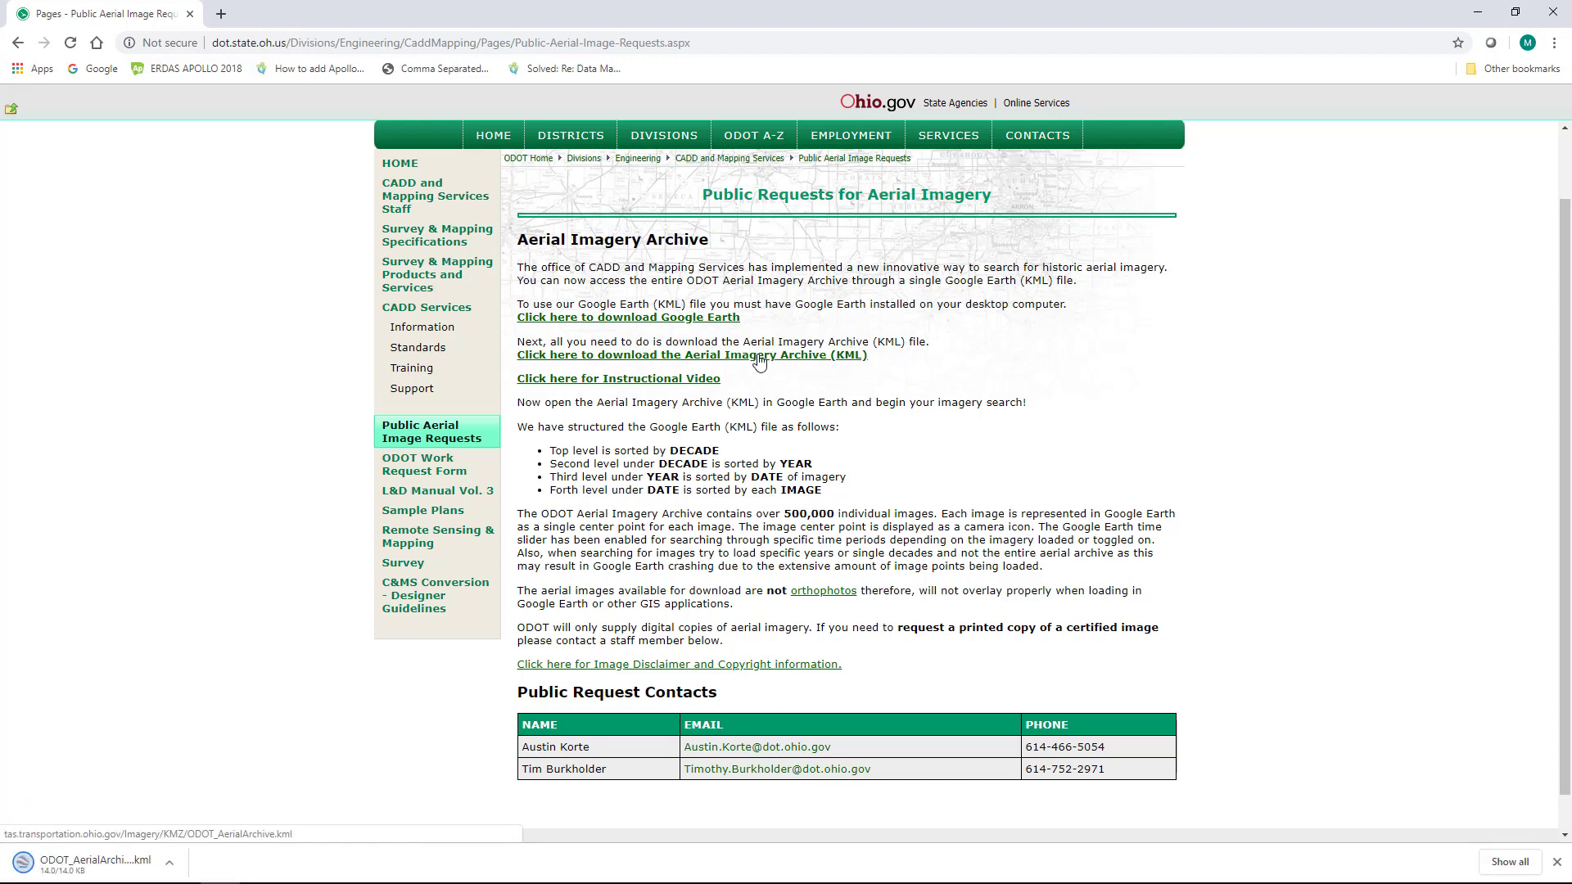
{"action": "right_click", "coordinate": [83, 869]}
{"action": "left_click", "coordinate": [114, 831]}
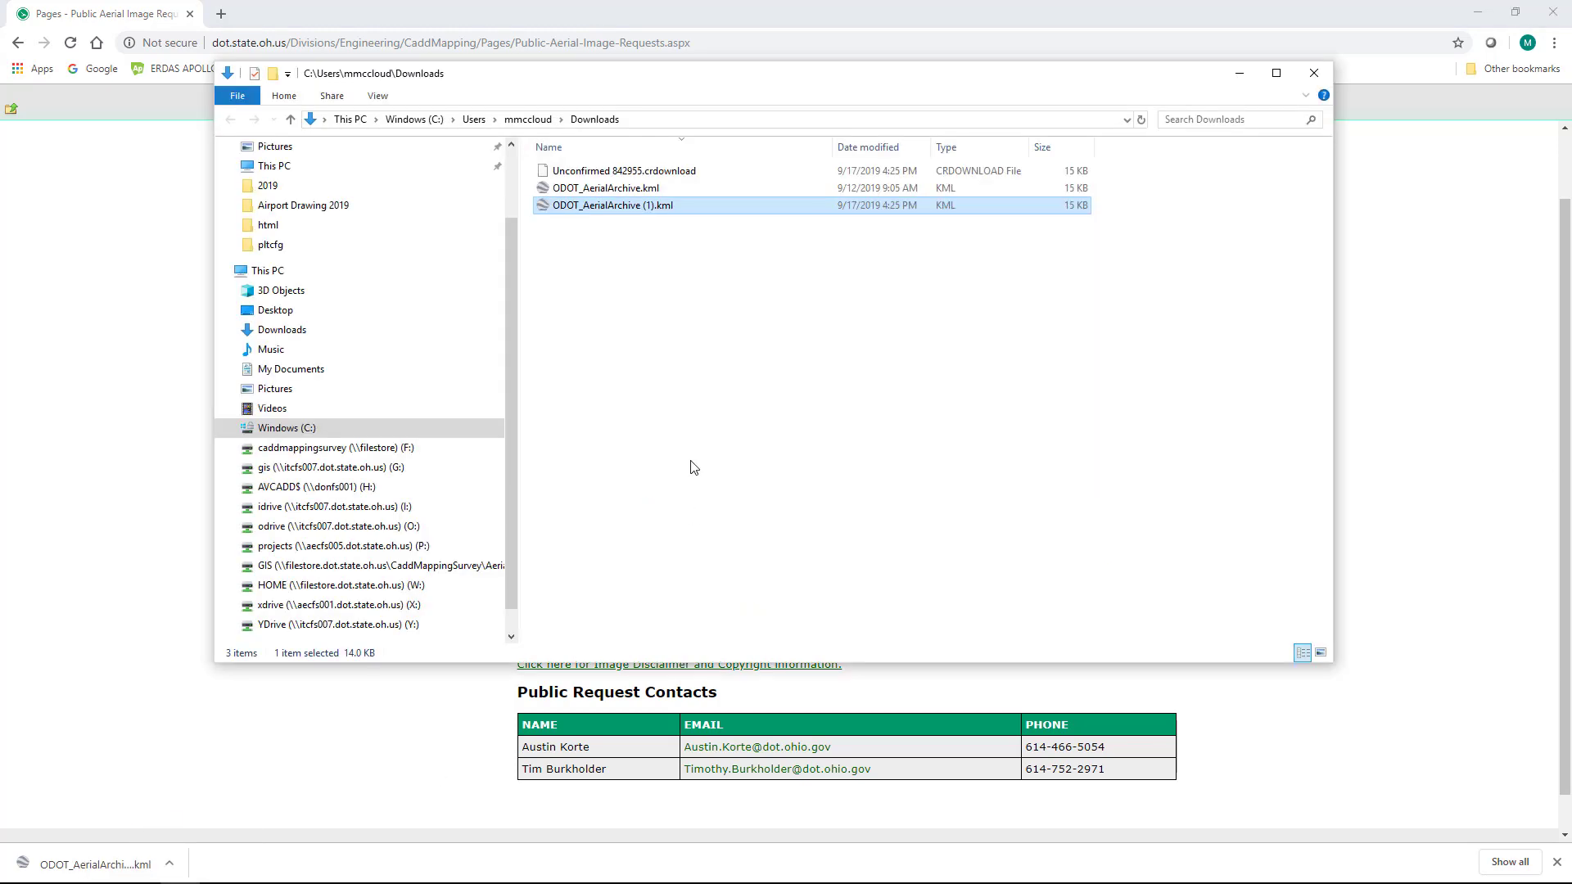
{"action": "key", "text": "Delete"}
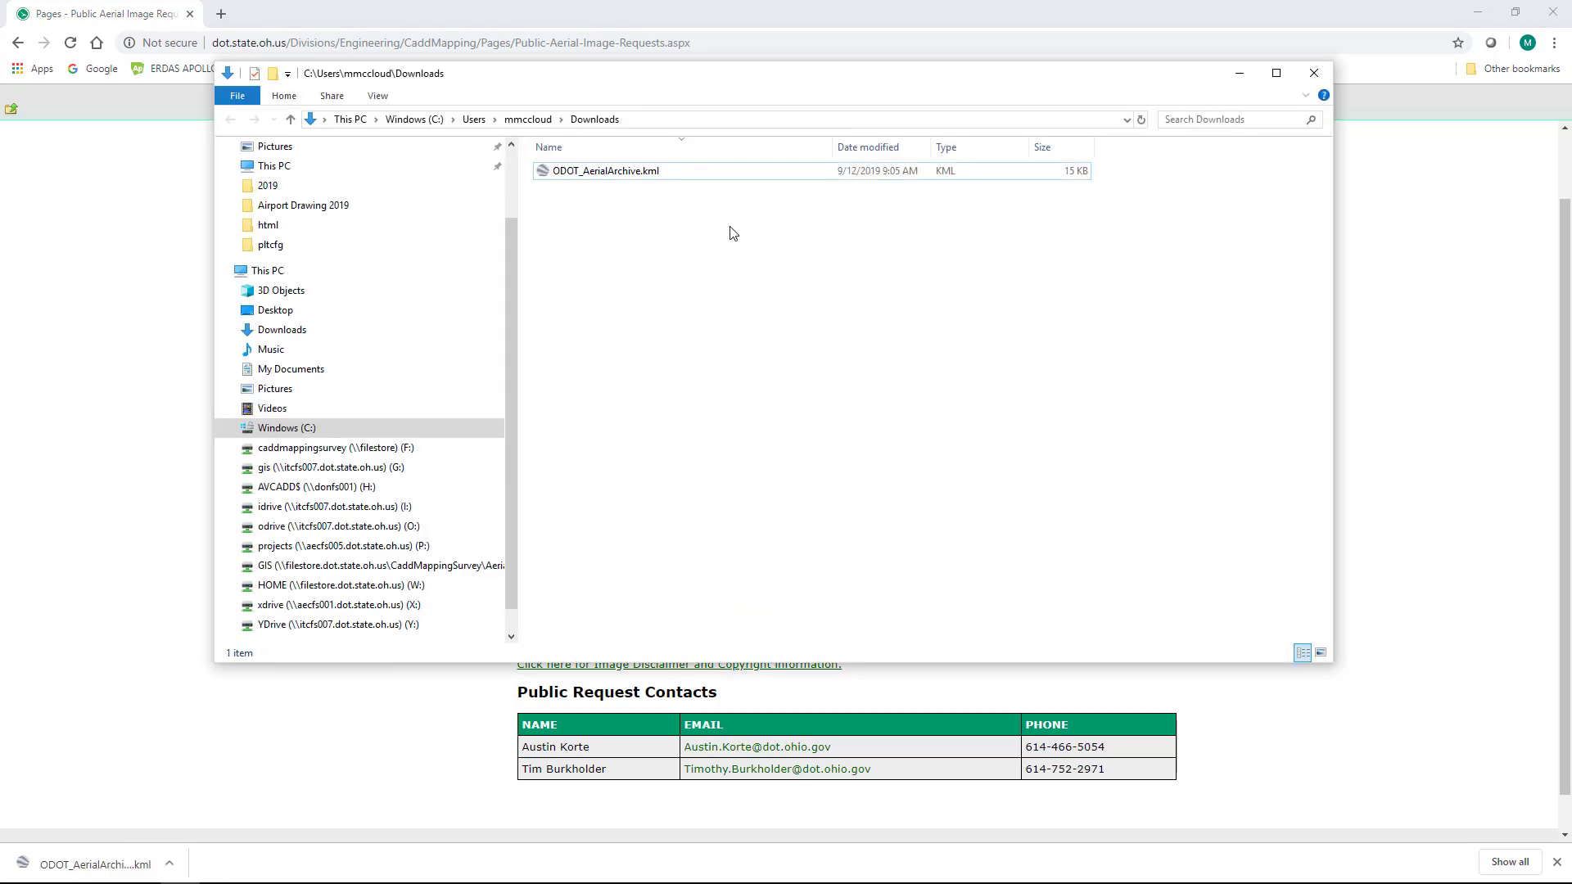
- Copy ODOT_AerialArchive.kml from the Downloads folder onto the desktop and place it beside the Chrome shortcut
{"action": "left_click", "coordinate": [686, 174]}
{"action": "right_click", "coordinate": [686, 173]}
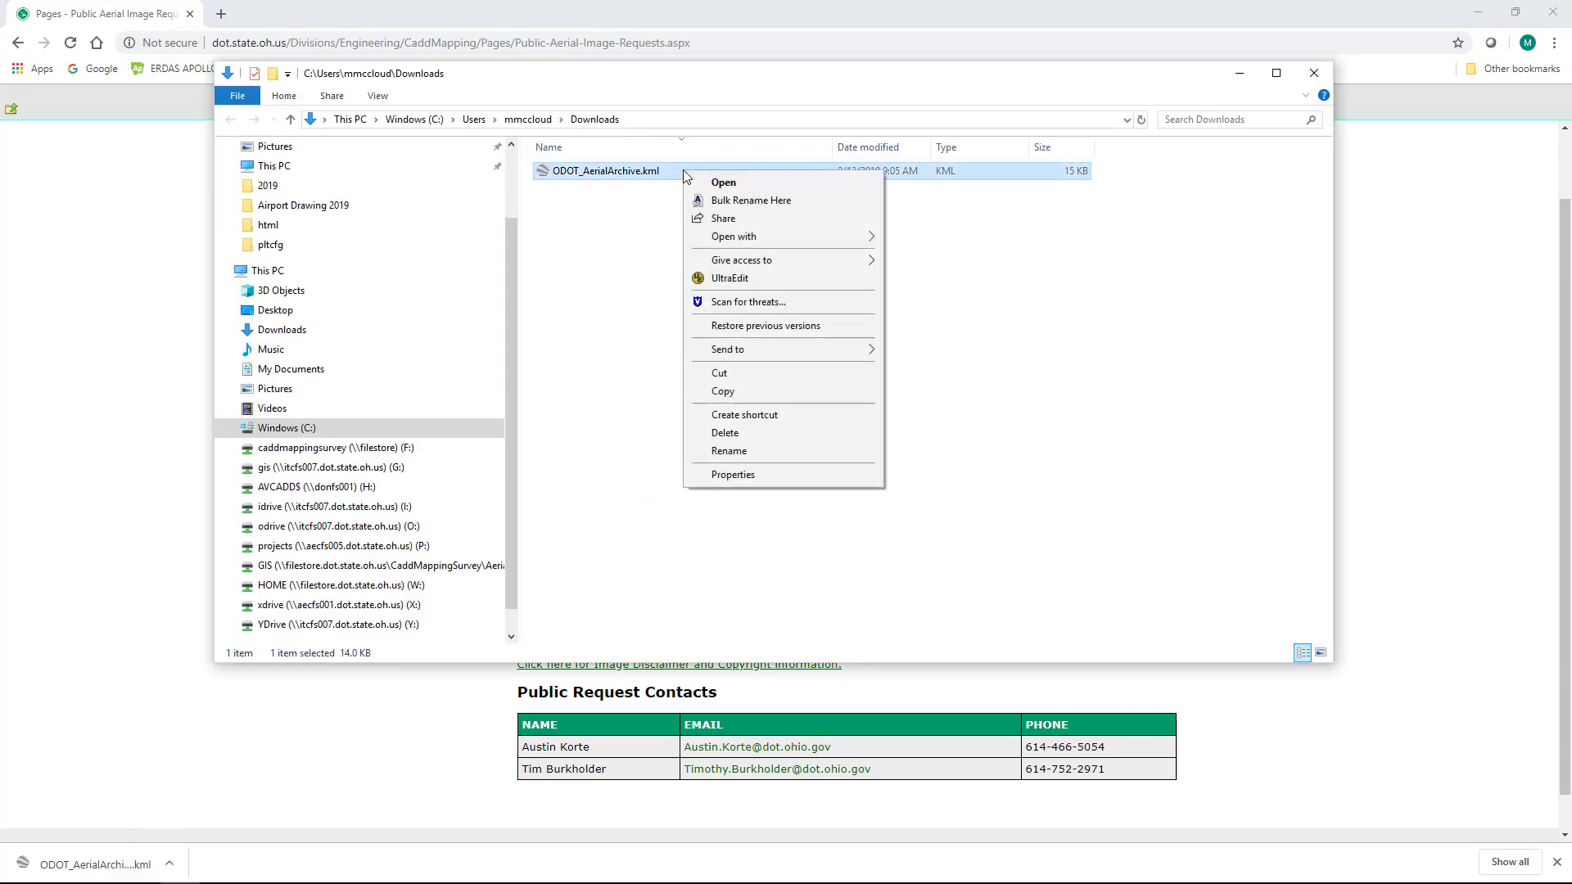
{"action": "left_click", "coordinate": [786, 391]}
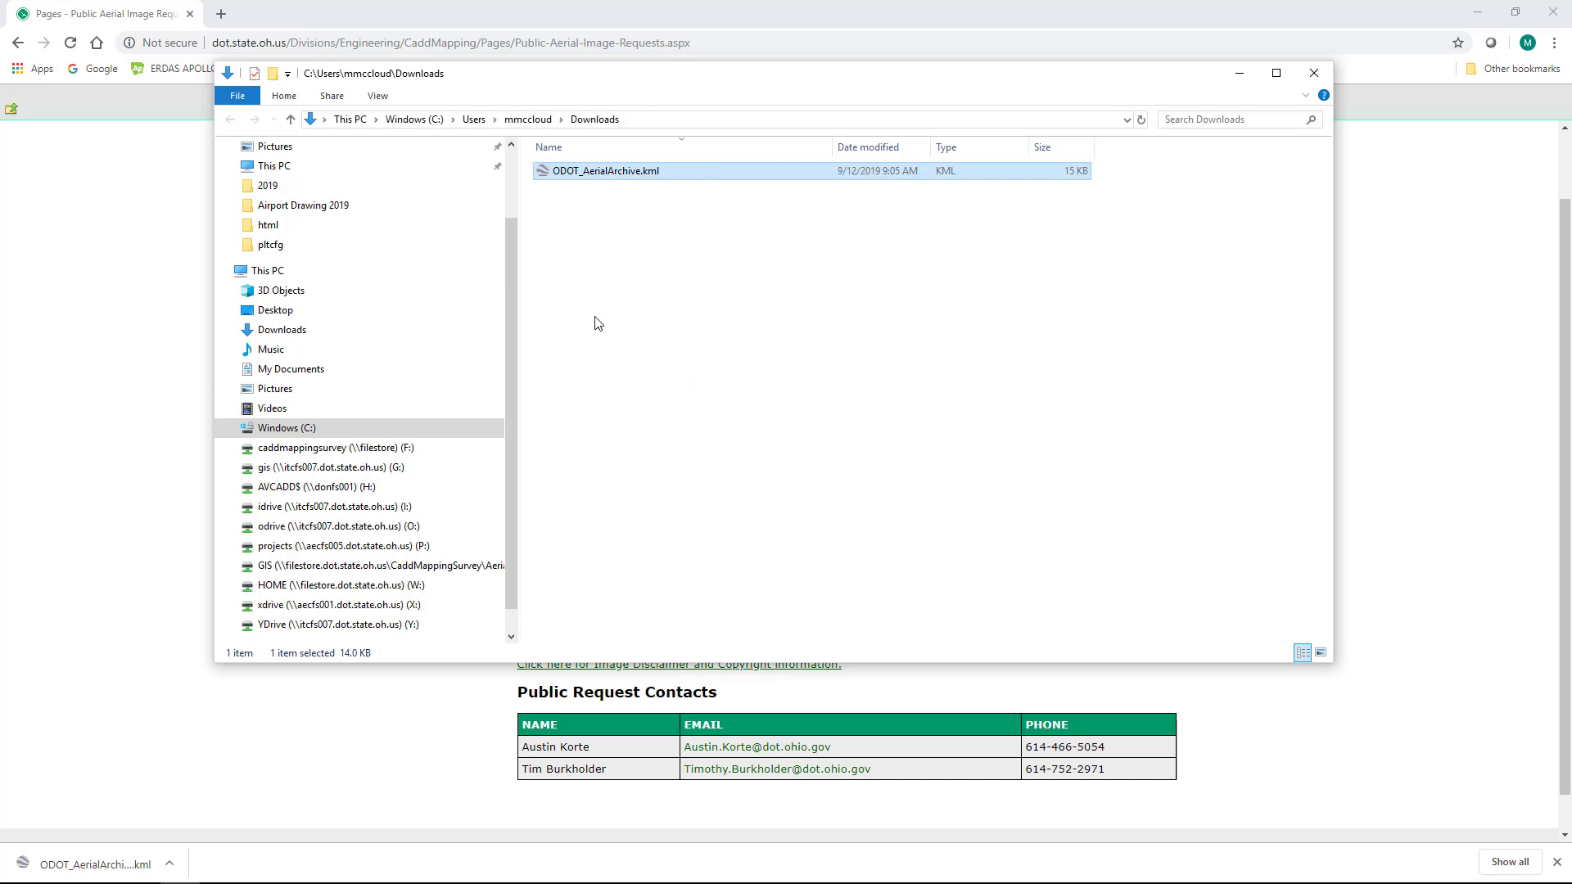
{"action": "left_click", "coordinate": [280, 313]}
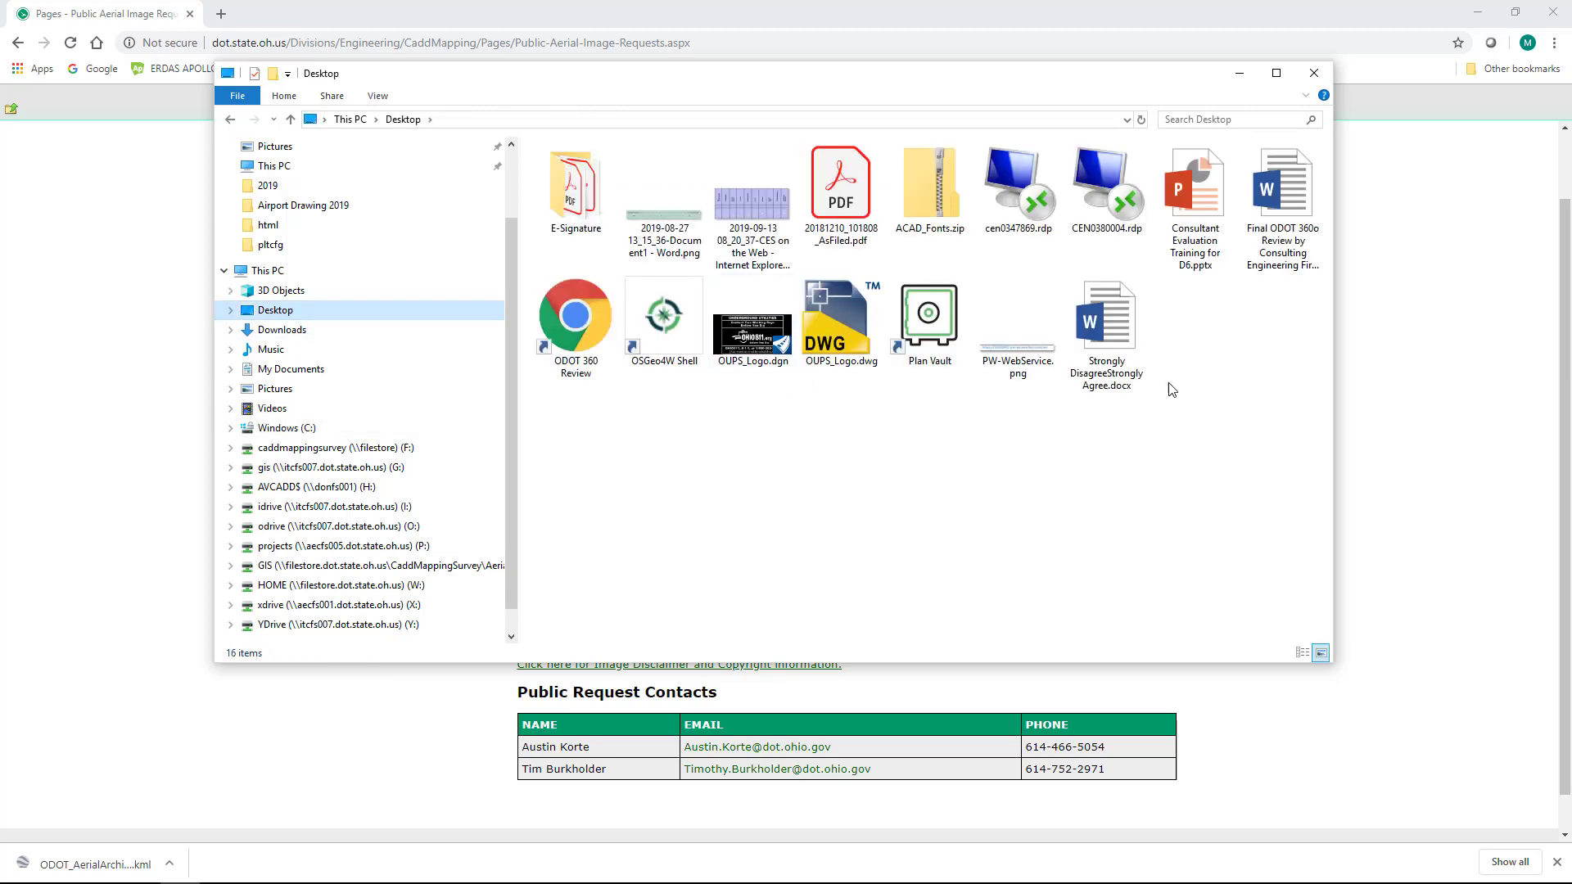
{"action": "left_click", "coordinate": [1234, 74]}
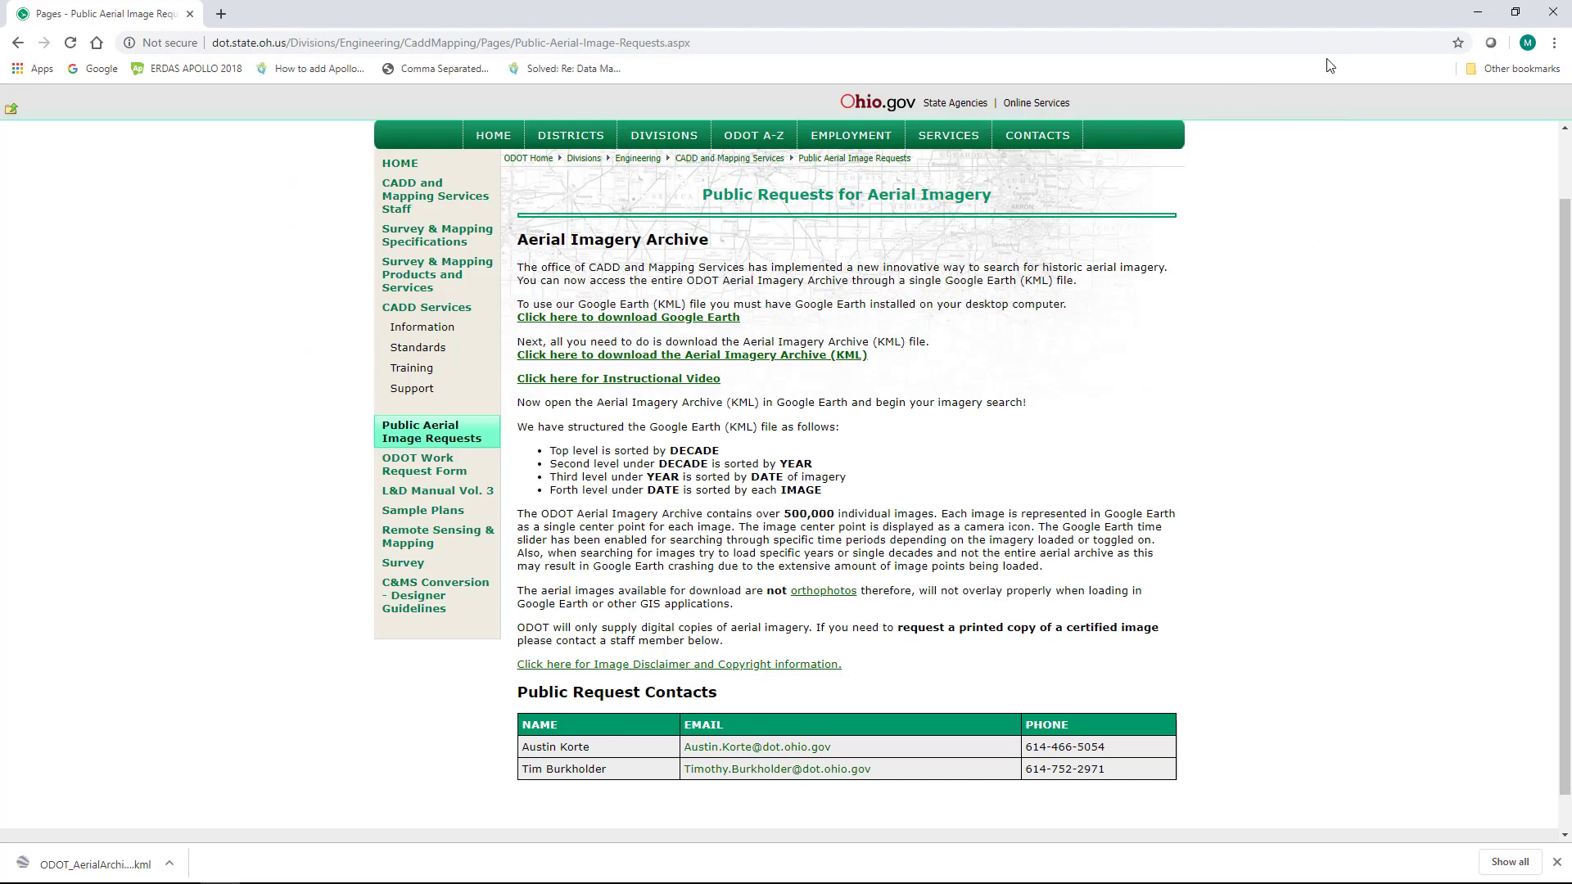
{"action": "left_click", "coordinate": [1556, 11]}
{"action": "right_click", "coordinate": [418, 199]}
{"action": "left_click", "coordinate": [459, 266]}
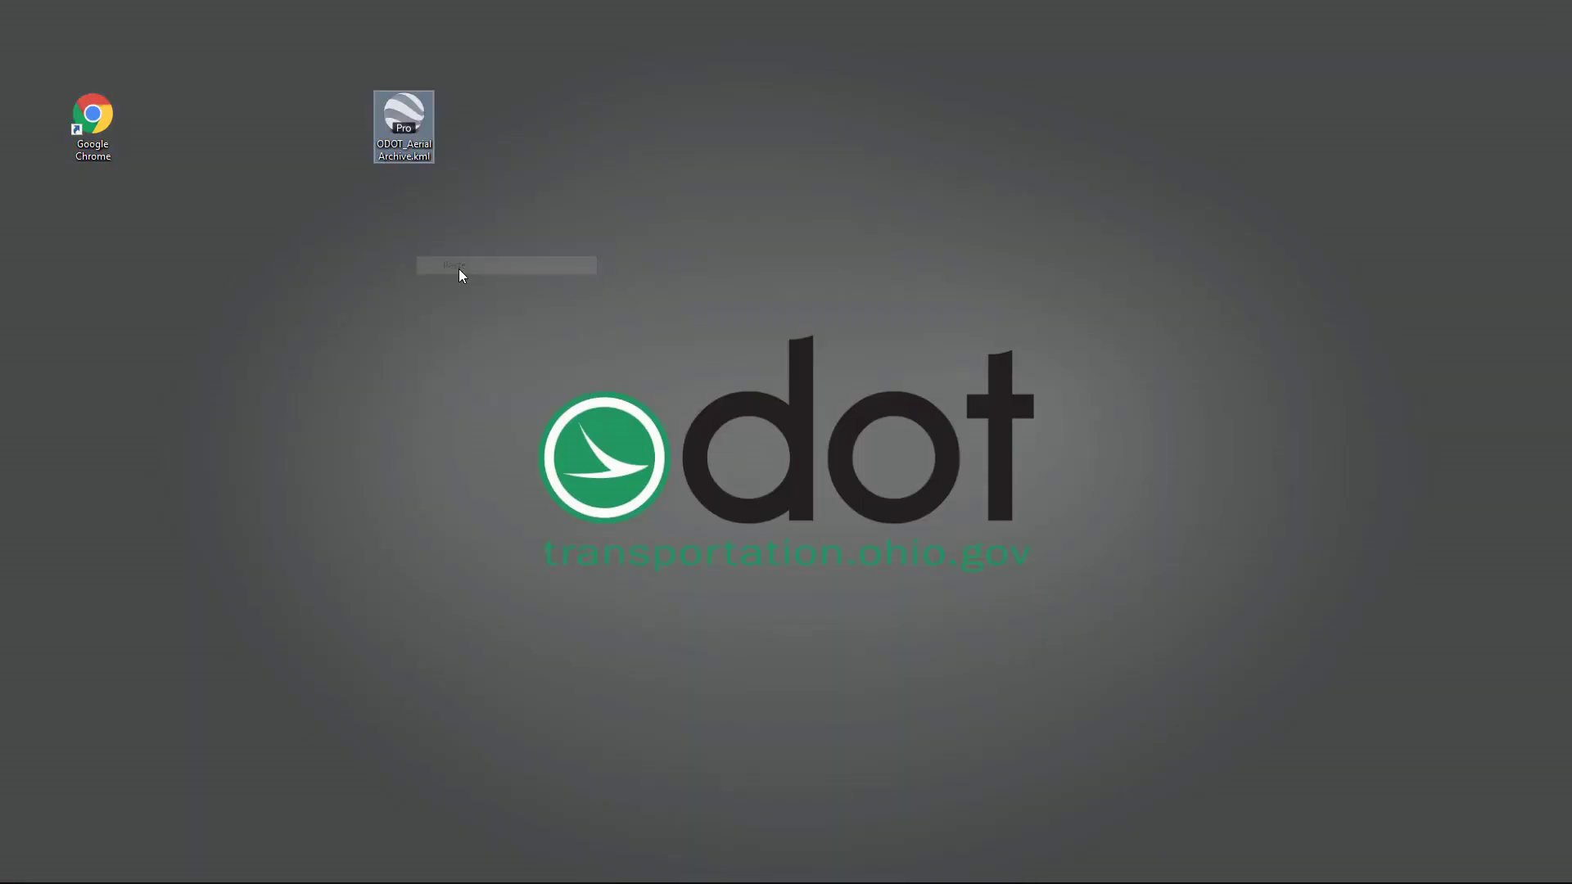
{"action": "left_click_drag", "start_coordinate": [262, 122], "coordinate": [263, 125]}
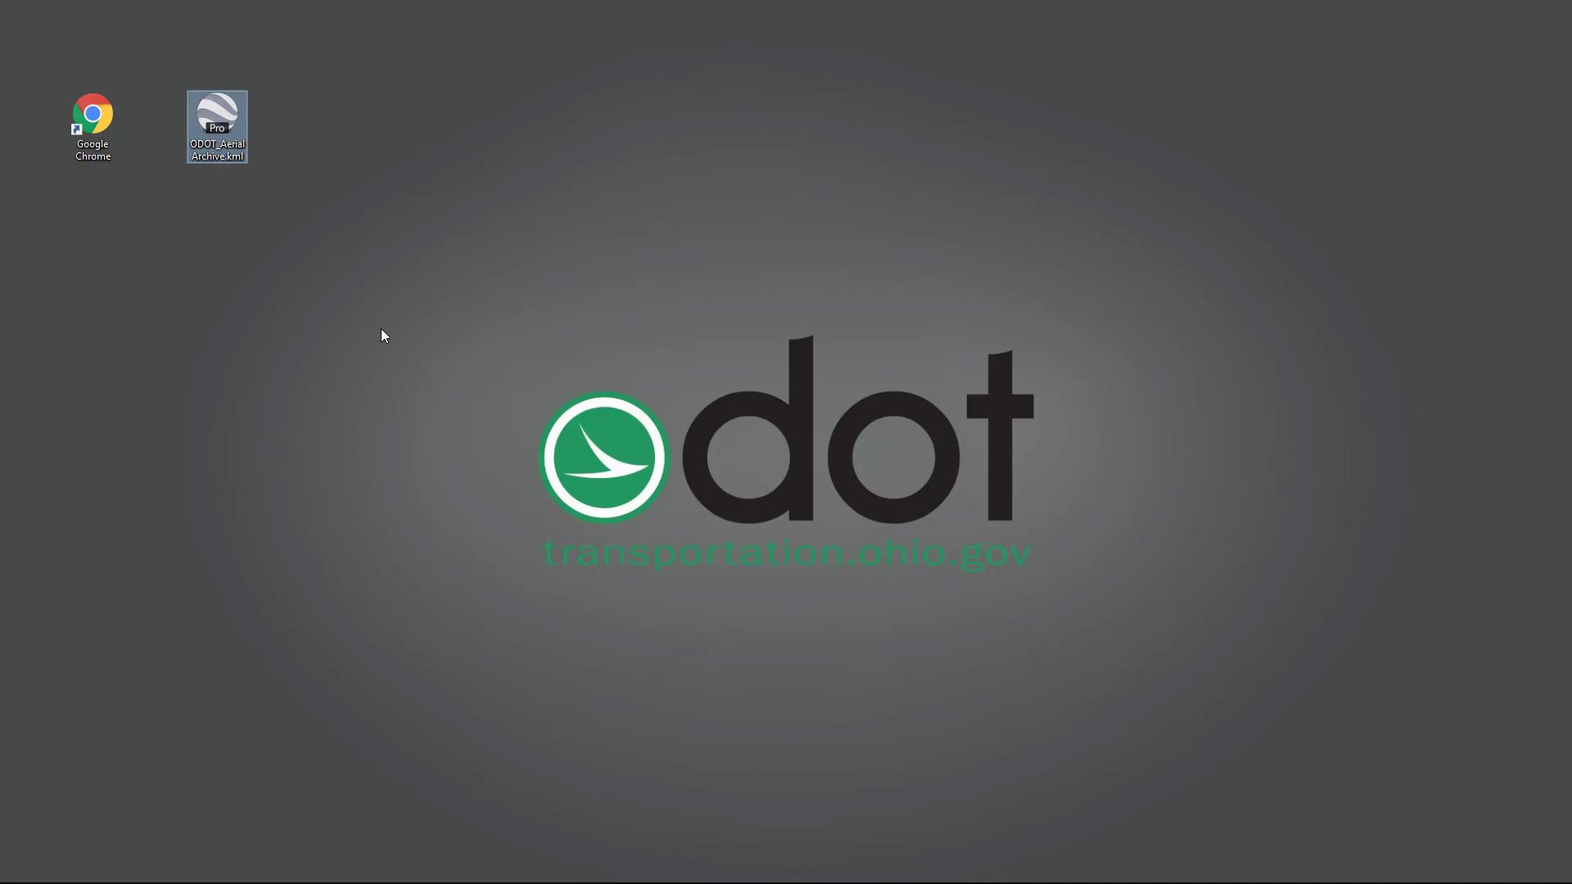
- Open ODOT_AerialArchive.kml from the desktop in Google Earth Pro and dismiss the start-up tips
{"action": "double_click", "coordinate": [217, 123]}
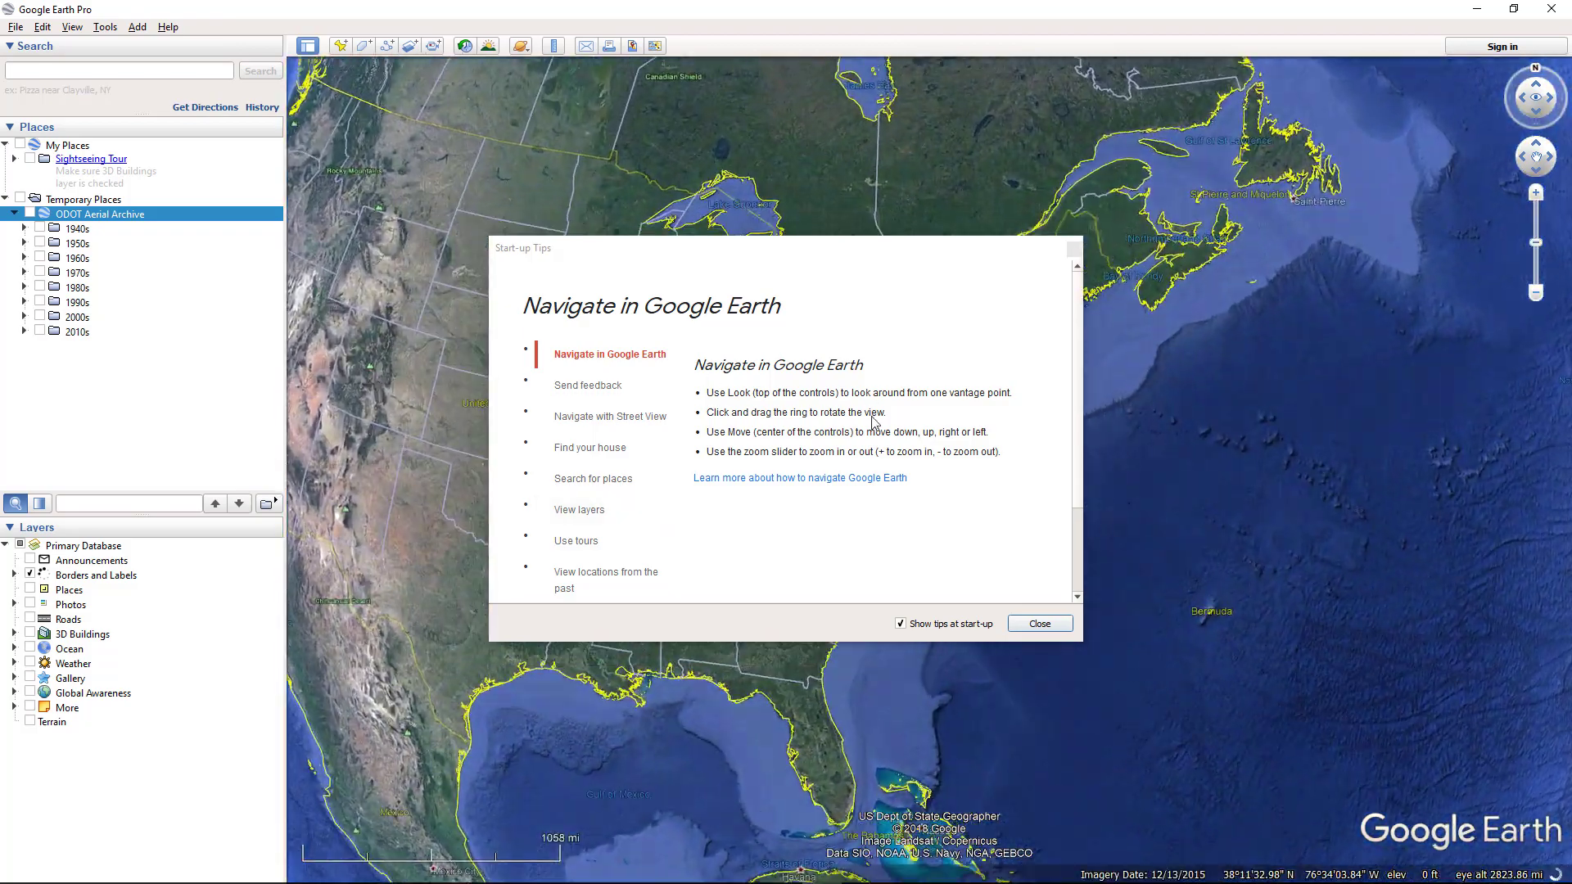
{"action": "left_click", "coordinate": [1037, 621]}
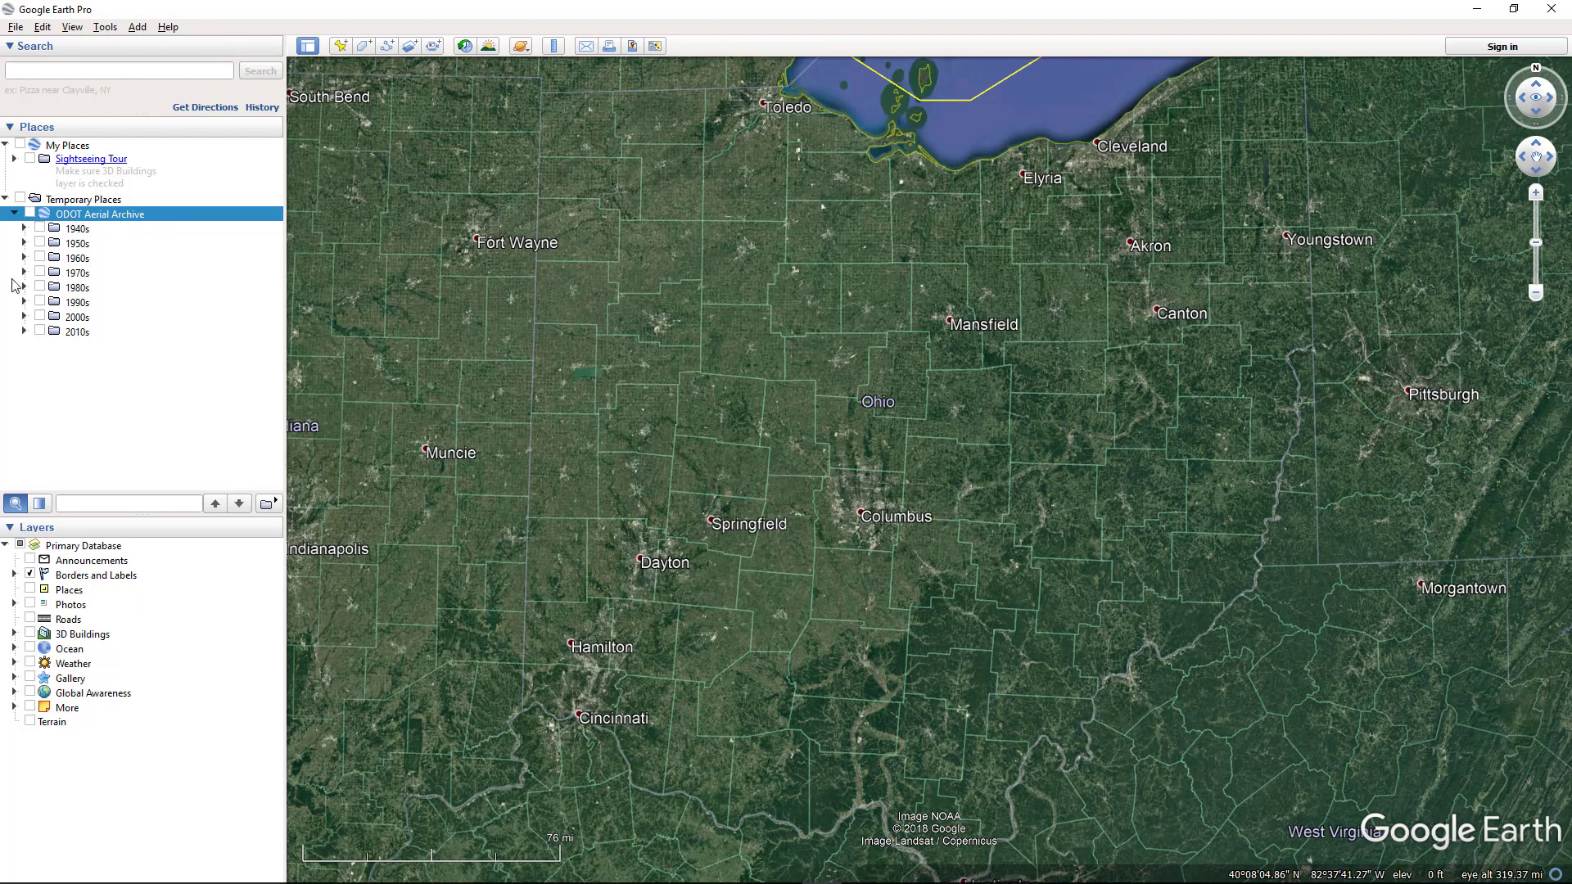
- Examine the individual years inside the 1940s and 1950s folders of the ODOT Aerial Archive, leaving both folders collapsed
{"action": "left_click", "coordinate": [24, 228]}
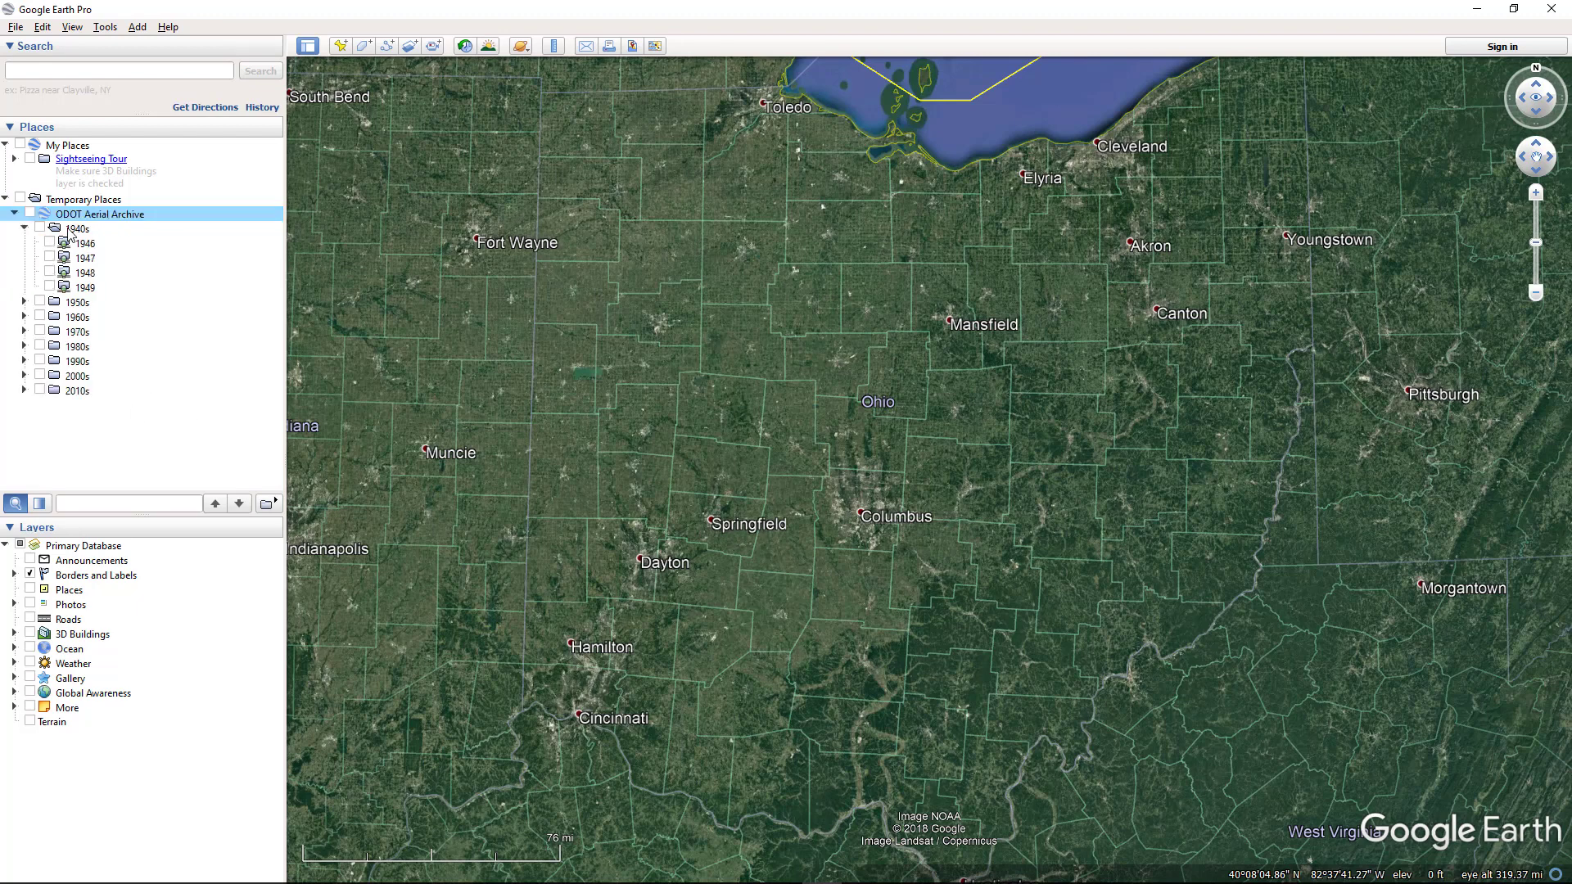
{"action": "left_click", "coordinate": [24, 302]}
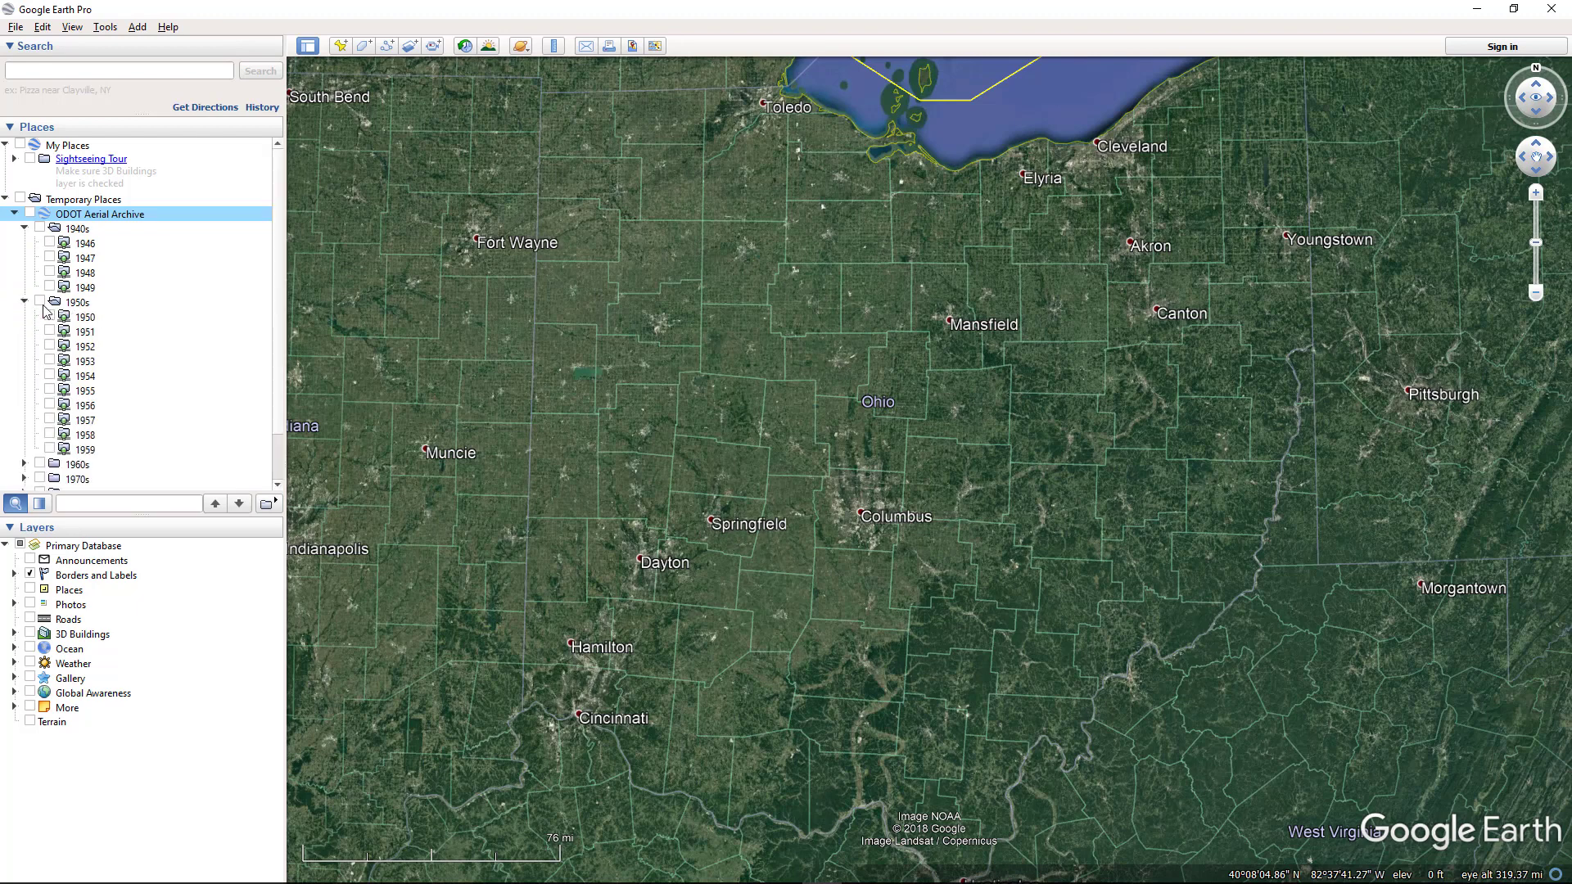
{"action": "left_click", "coordinate": [24, 302]}
{"action": "left_click", "coordinate": [24, 228]}
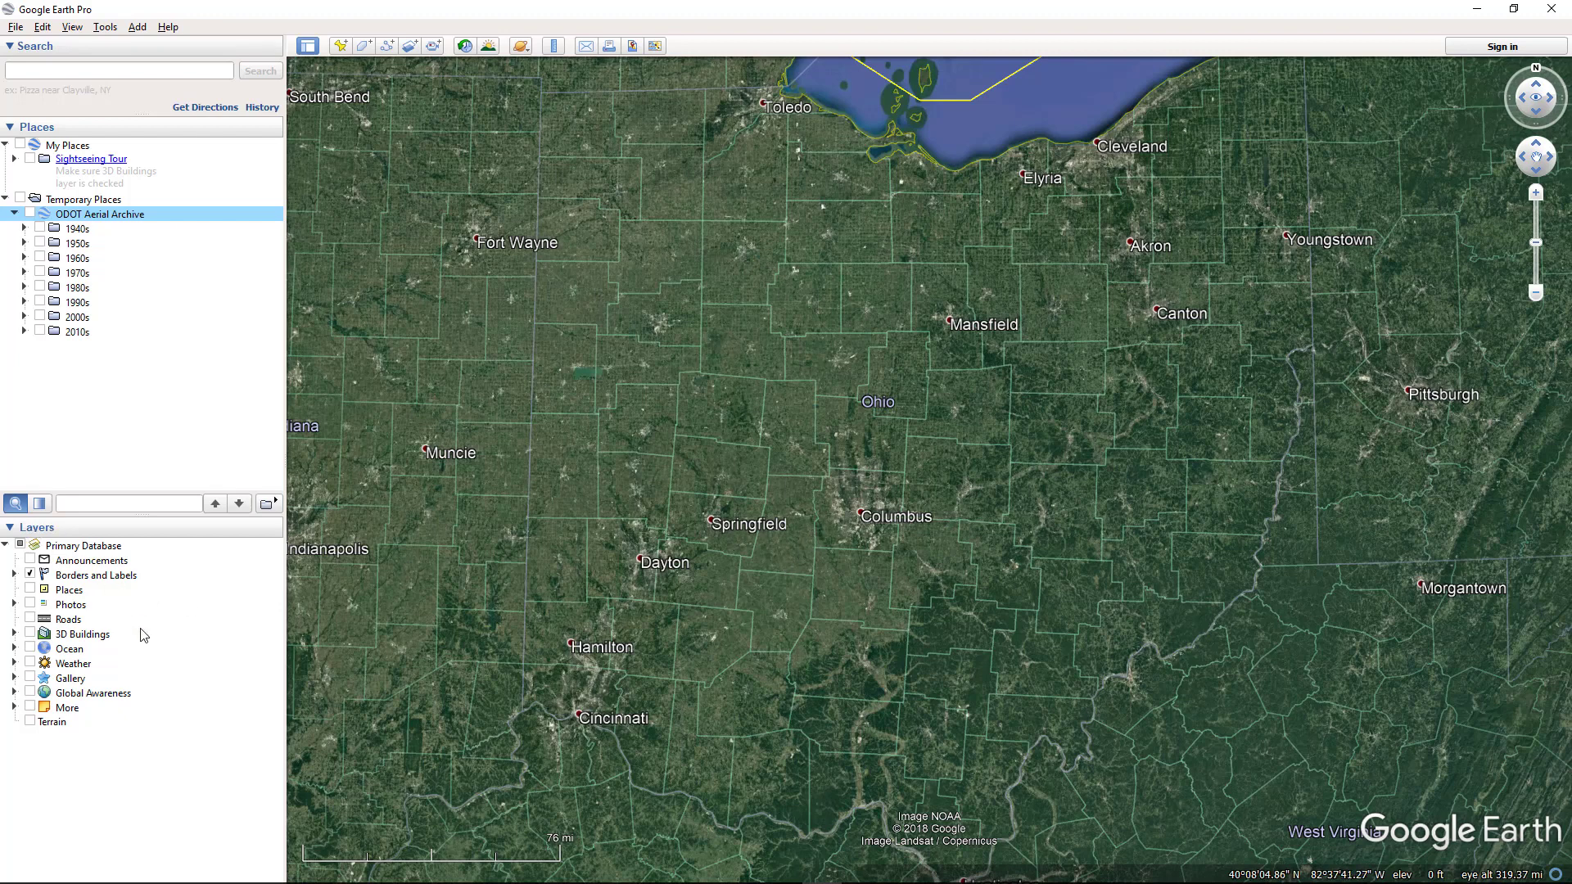
- Display the Roads layer over the Ohio map and hide it again
{"action": "left_click", "coordinate": [31, 574]}
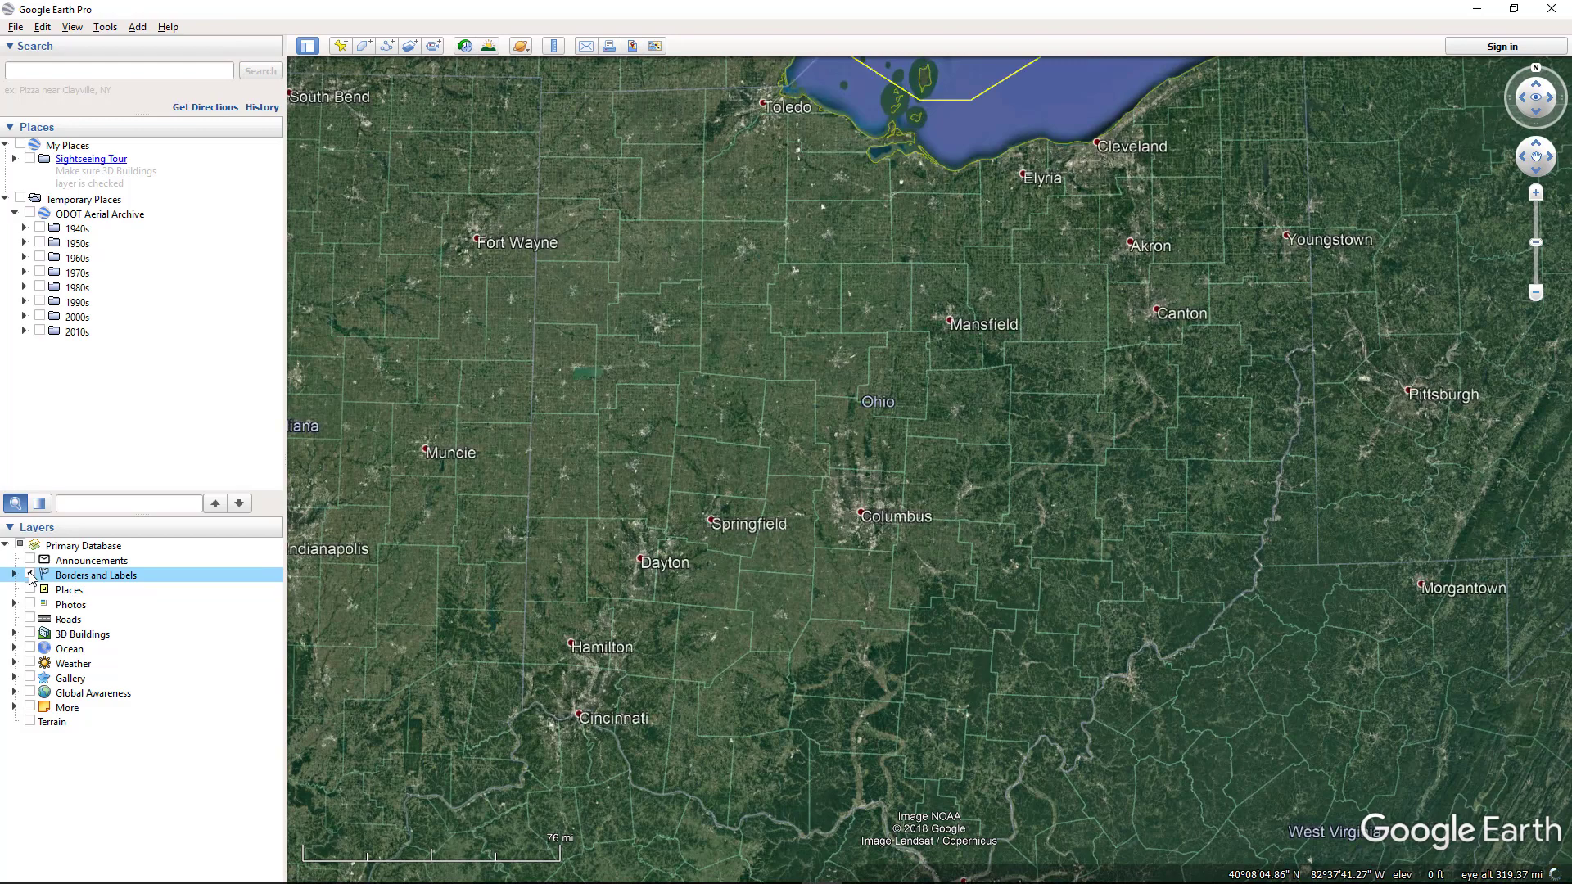
{"action": "left_click", "coordinate": [31, 620]}
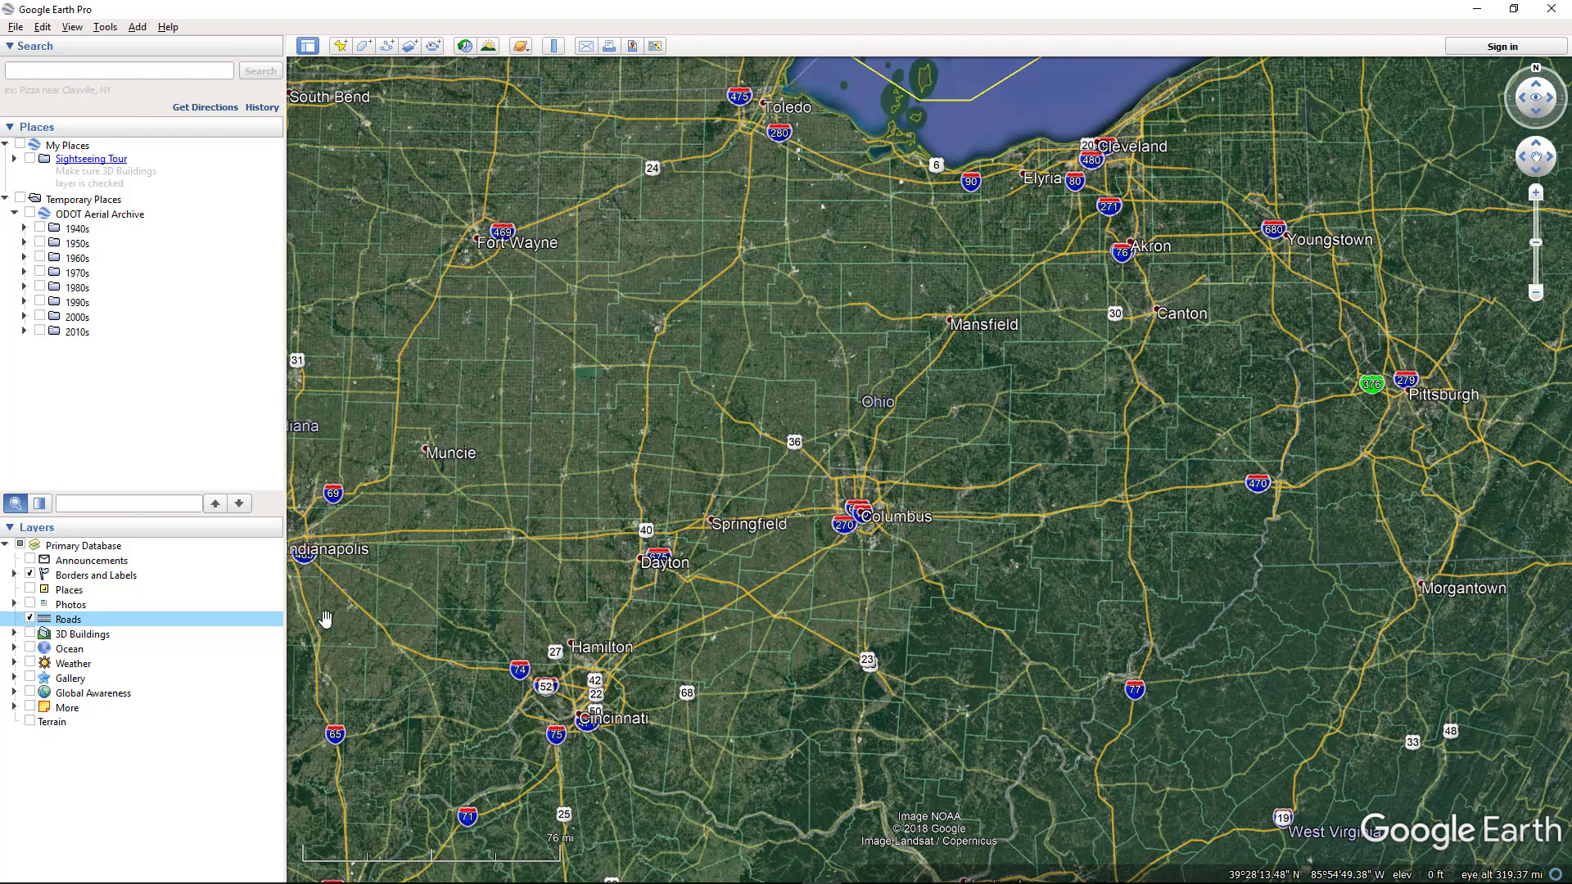
{"action": "left_click", "coordinate": [31, 620]}
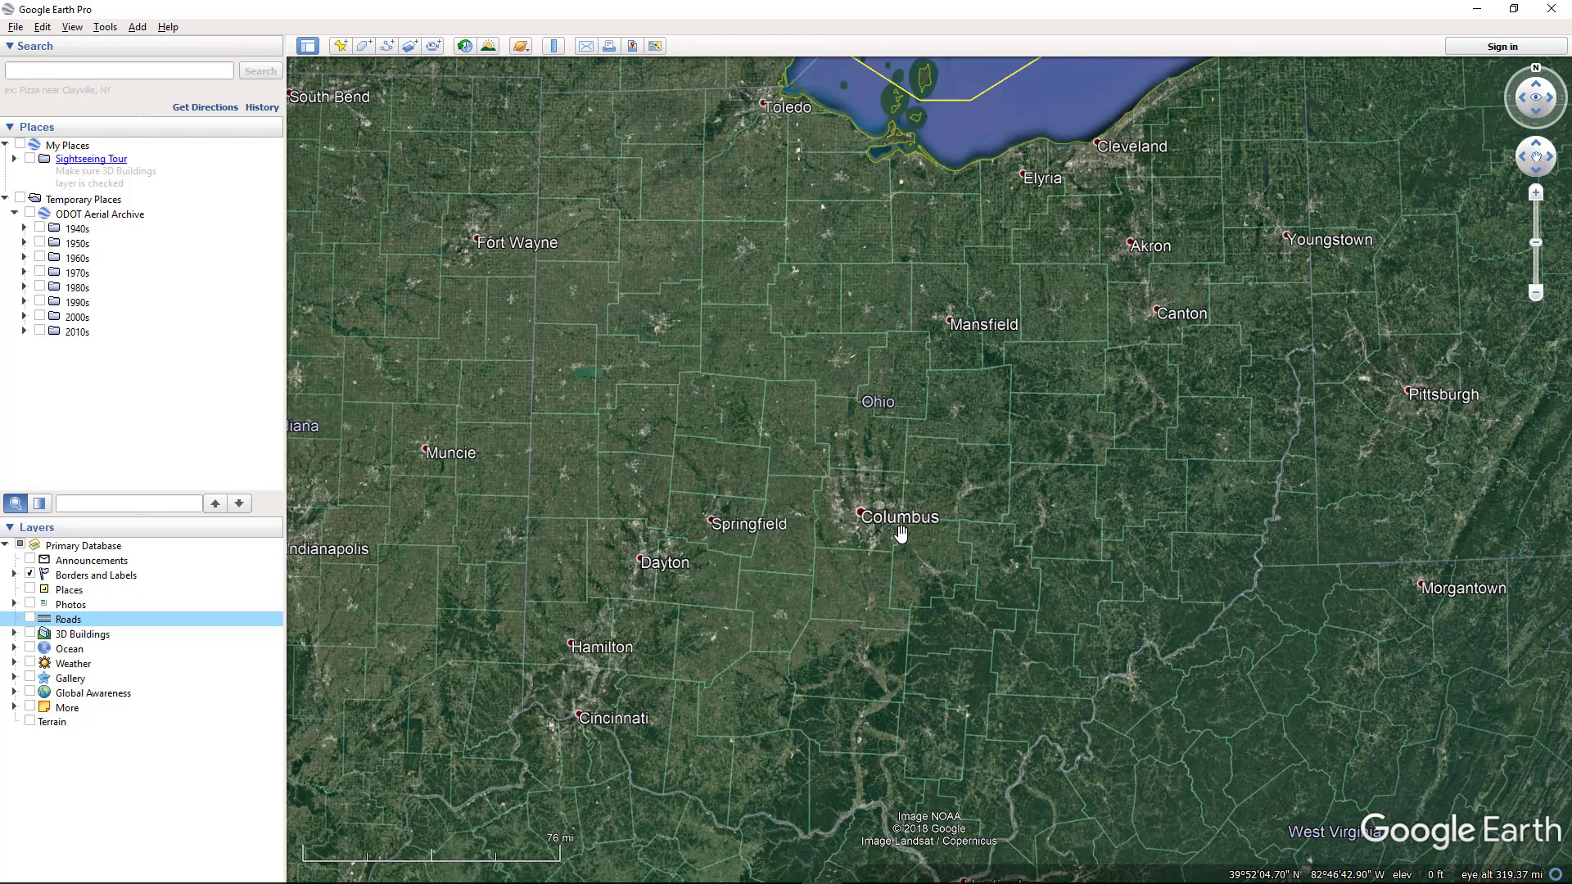
- Disable high quality terrain in the 3D view options and apply the change
{"action": "left_click", "coordinate": [105, 27]}
{"action": "left_click", "coordinate": [135, 167]}
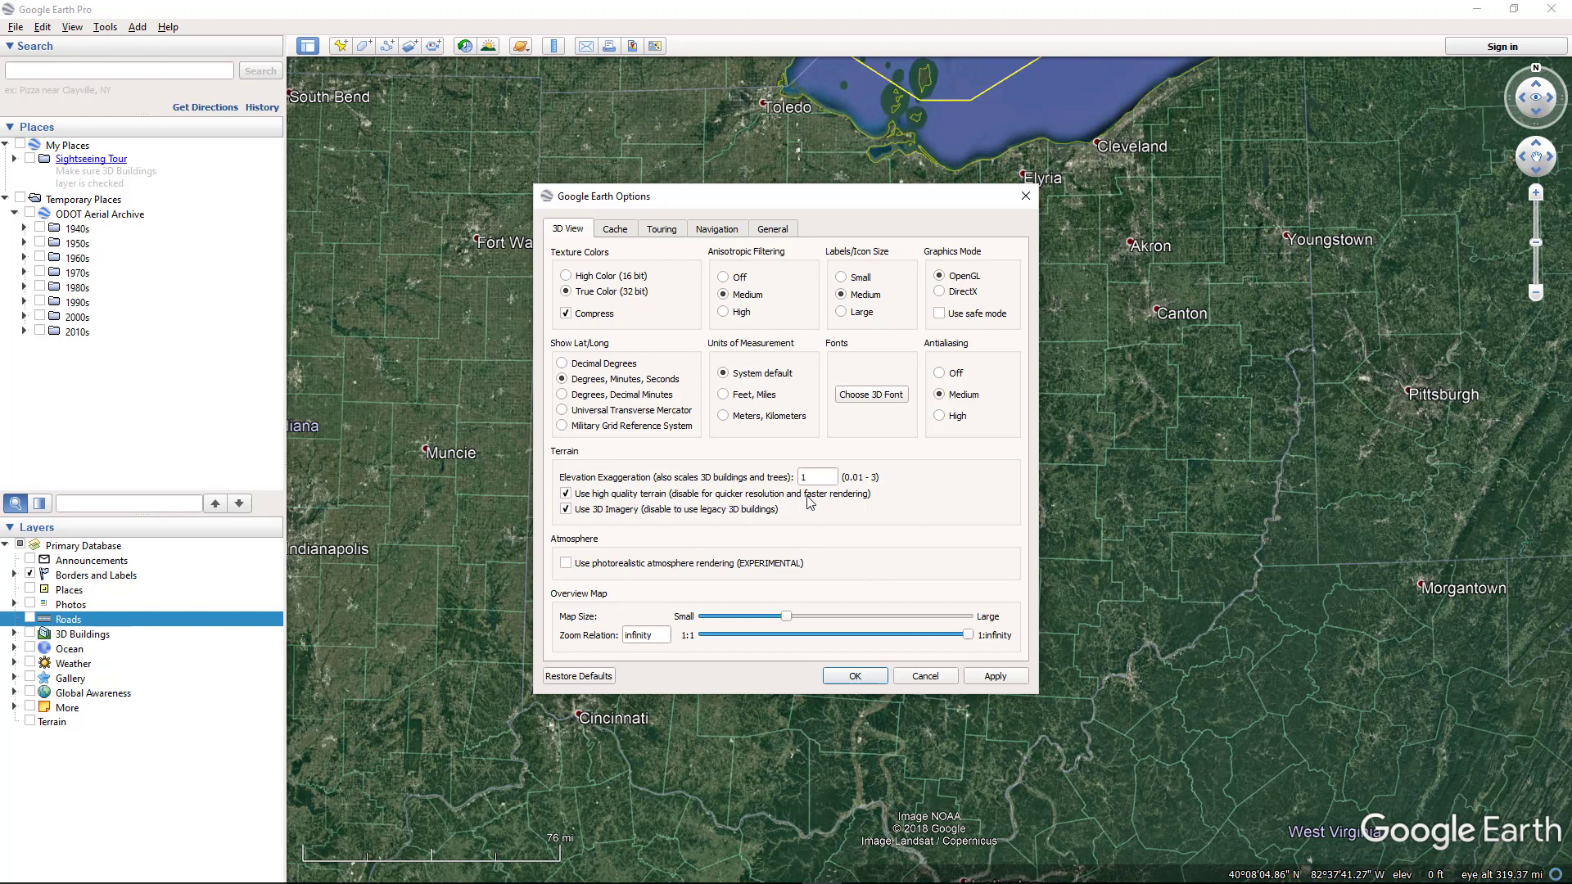
{"action": "left_click", "coordinate": [566, 494]}
{"action": "left_click", "coordinate": [1014, 677]}
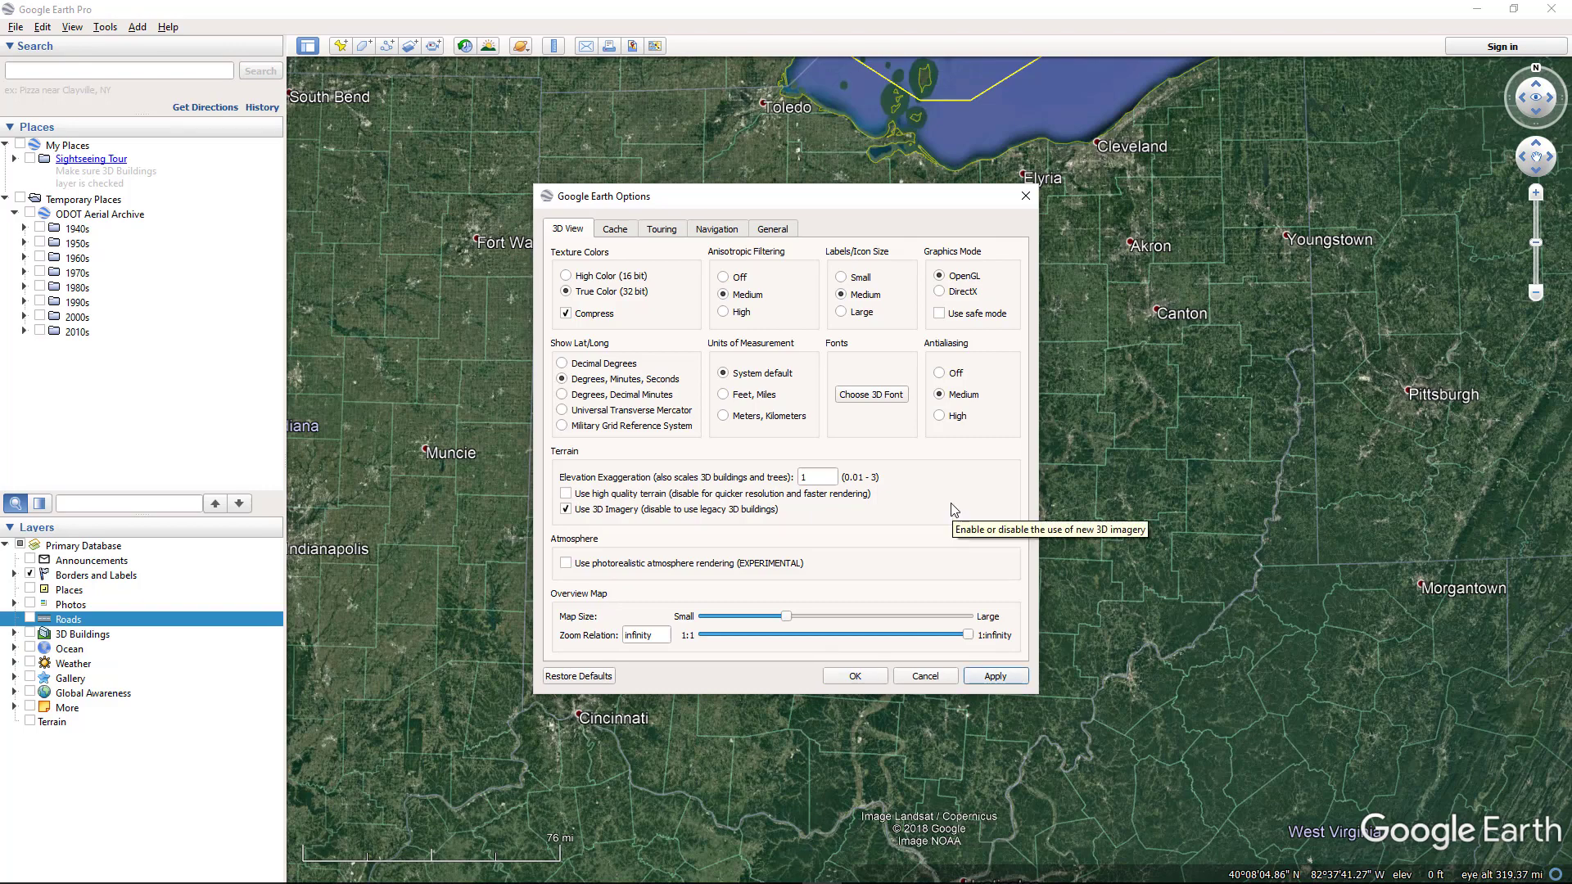
- Set the memory cache size to 1024 MB and the disk cache size to 2048 MB, and clear both caches
{"action": "left_click", "coordinate": [606, 230]}
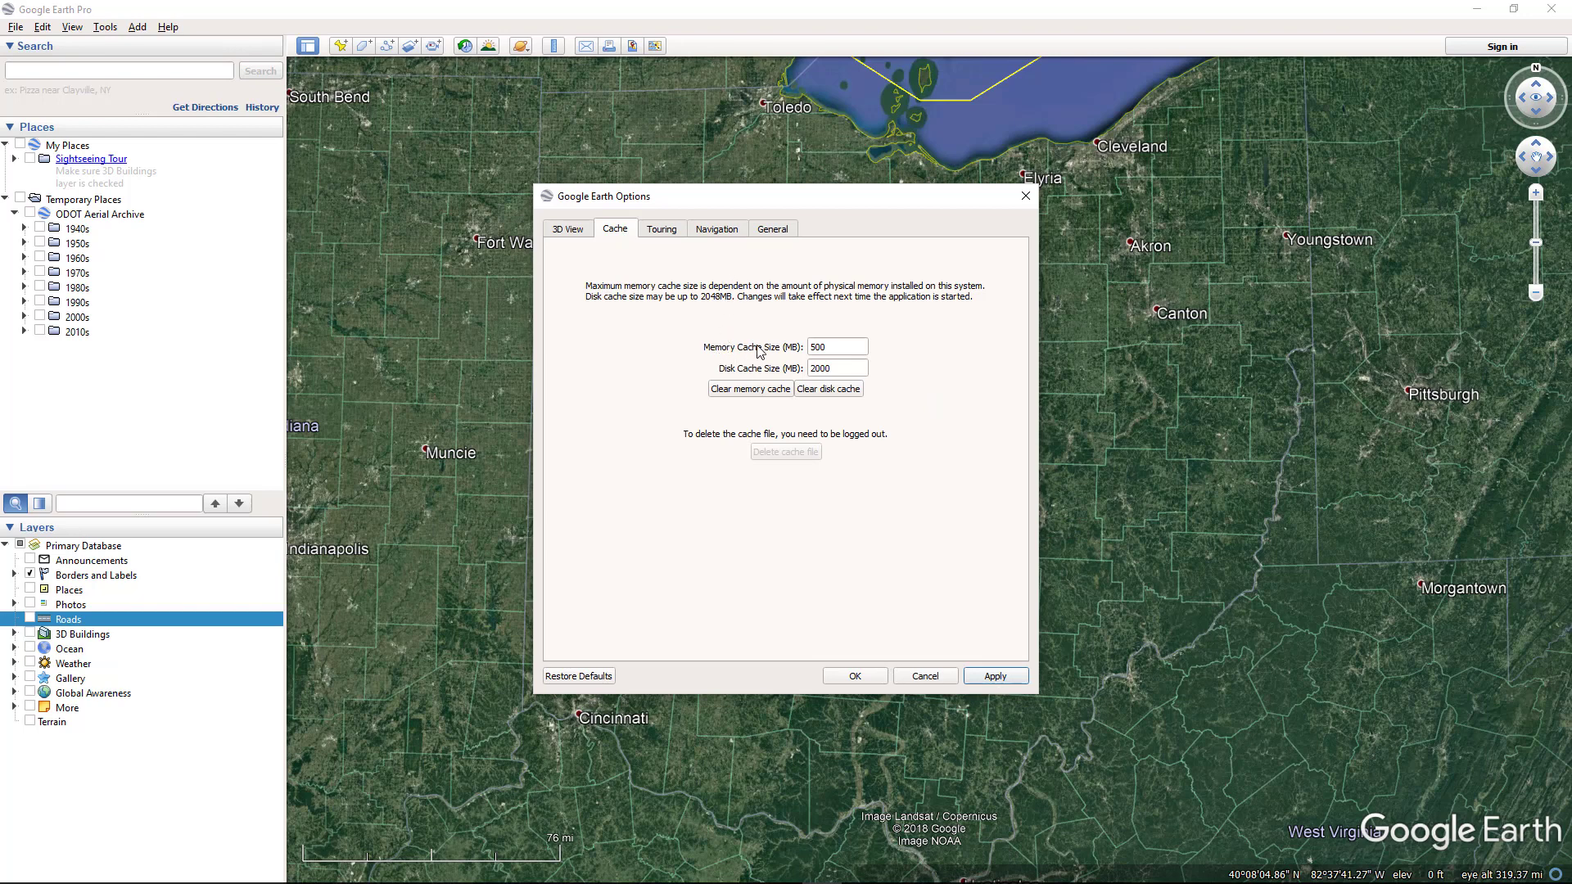
{"action": "key", "text": "Tab"}
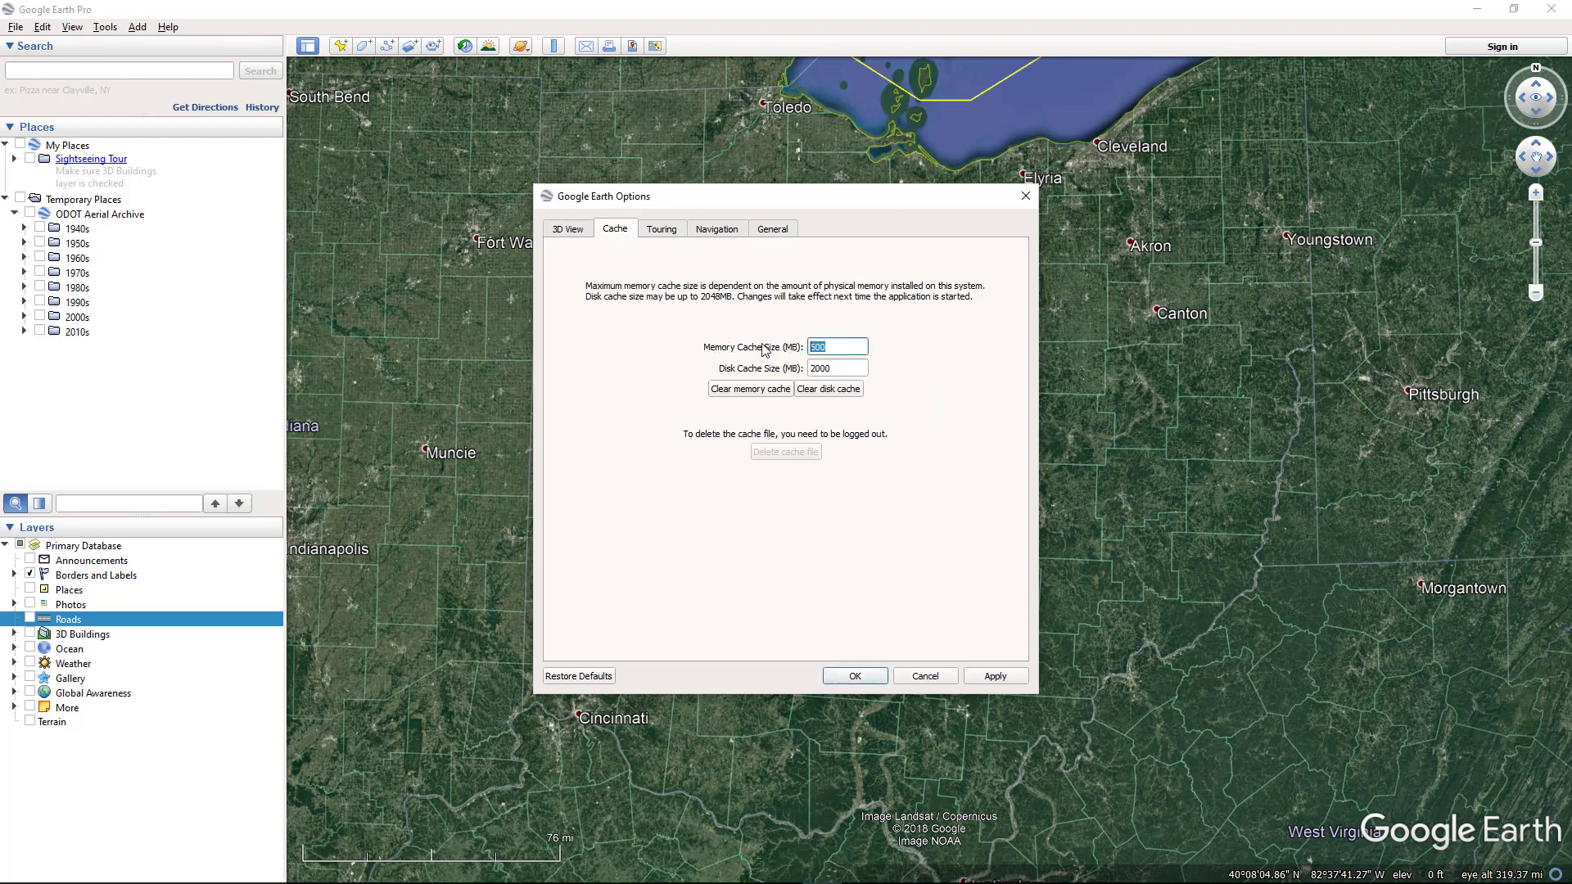
{"action": "type", "text": "1024"}
{"action": "left_click", "coordinate": [853, 368]}
{"action": "left_click_drag", "start_coordinate": [853, 368], "coordinate": [792, 370]}
{"action": "type", "text": "20"}
{"action": "left_click", "coordinate": [994, 677]}
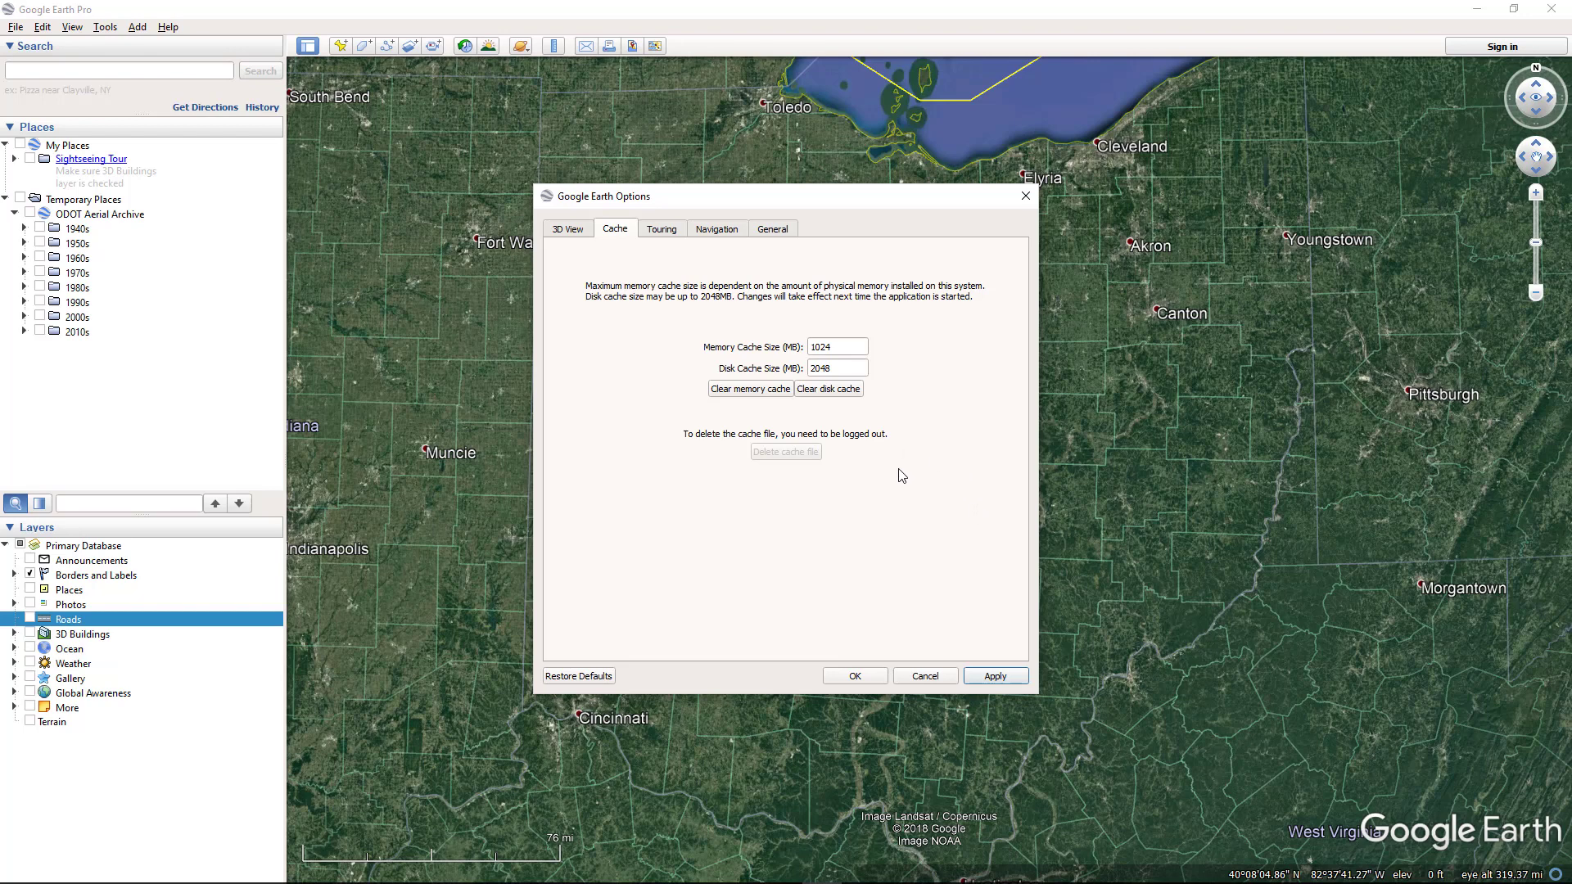
{"action": "left_click", "coordinate": [816, 393]}
{"action": "left_click", "coordinate": [779, 391]}
- Set the navigation option to "Do not automatically tilt while zooming" and apply it
{"action": "left_click", "coordinate": [717, 231]}
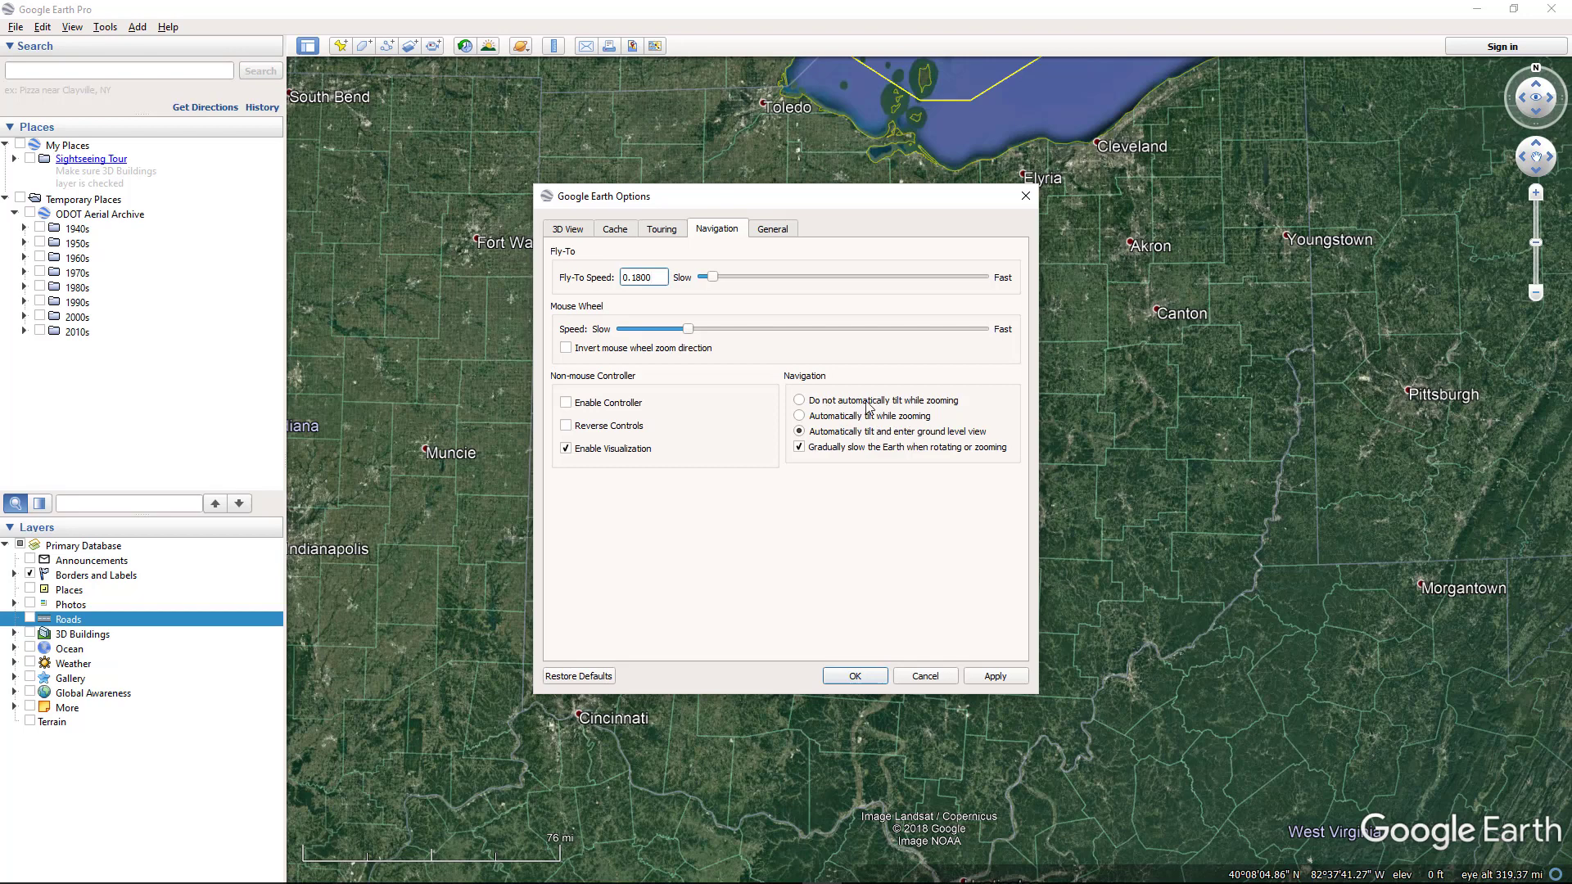
{"action": "left_click", "coordinate": [800, 401]}
{"action": "left_click", "coordinate": [997, 677]}
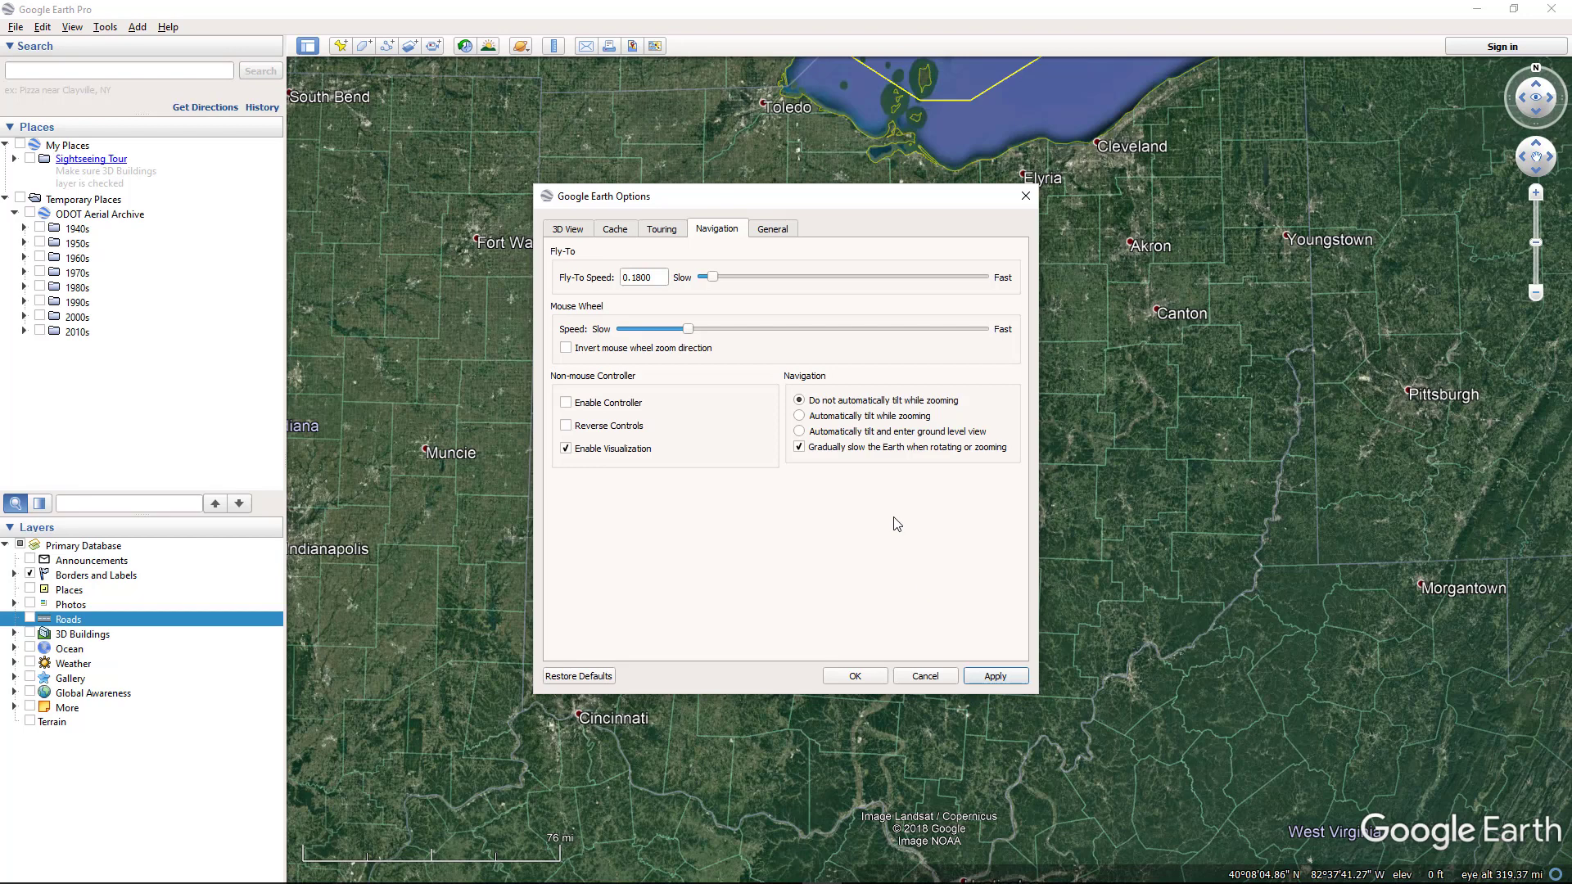
- Turn off the start-up tips in the general options, apply the change and close the options
{"action": "left_click", "coordinate": [773, 231]}
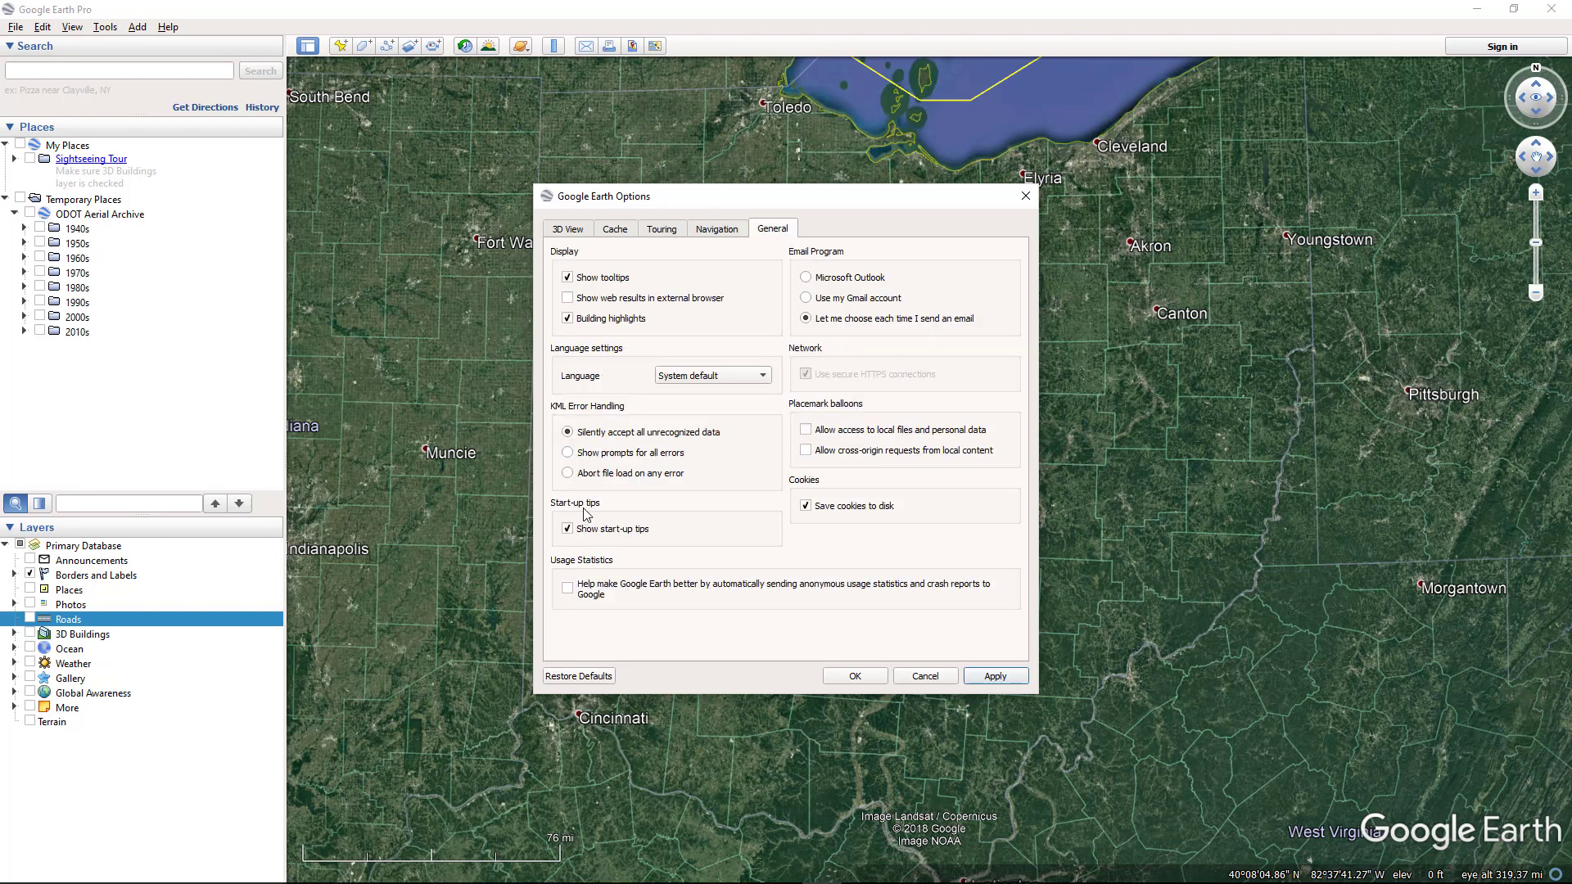
{"action": "left_click", "coordinate": [567, 529]}
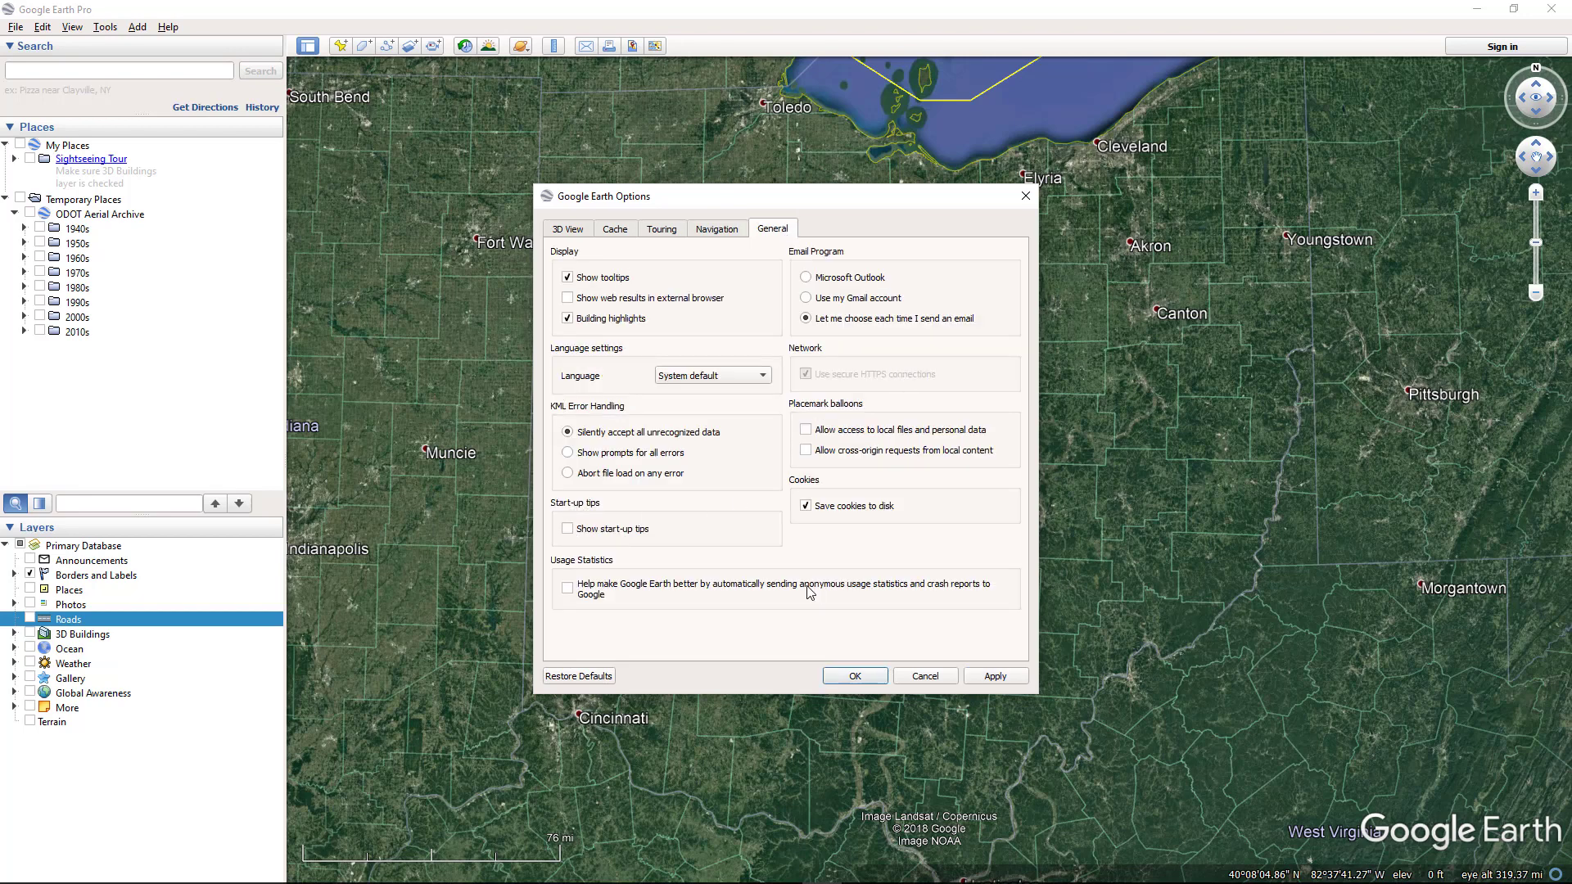
{"action": "left_click", "coordinate": [995, 677]}
{"action": "left_click", "coordinate": [872, 676]}
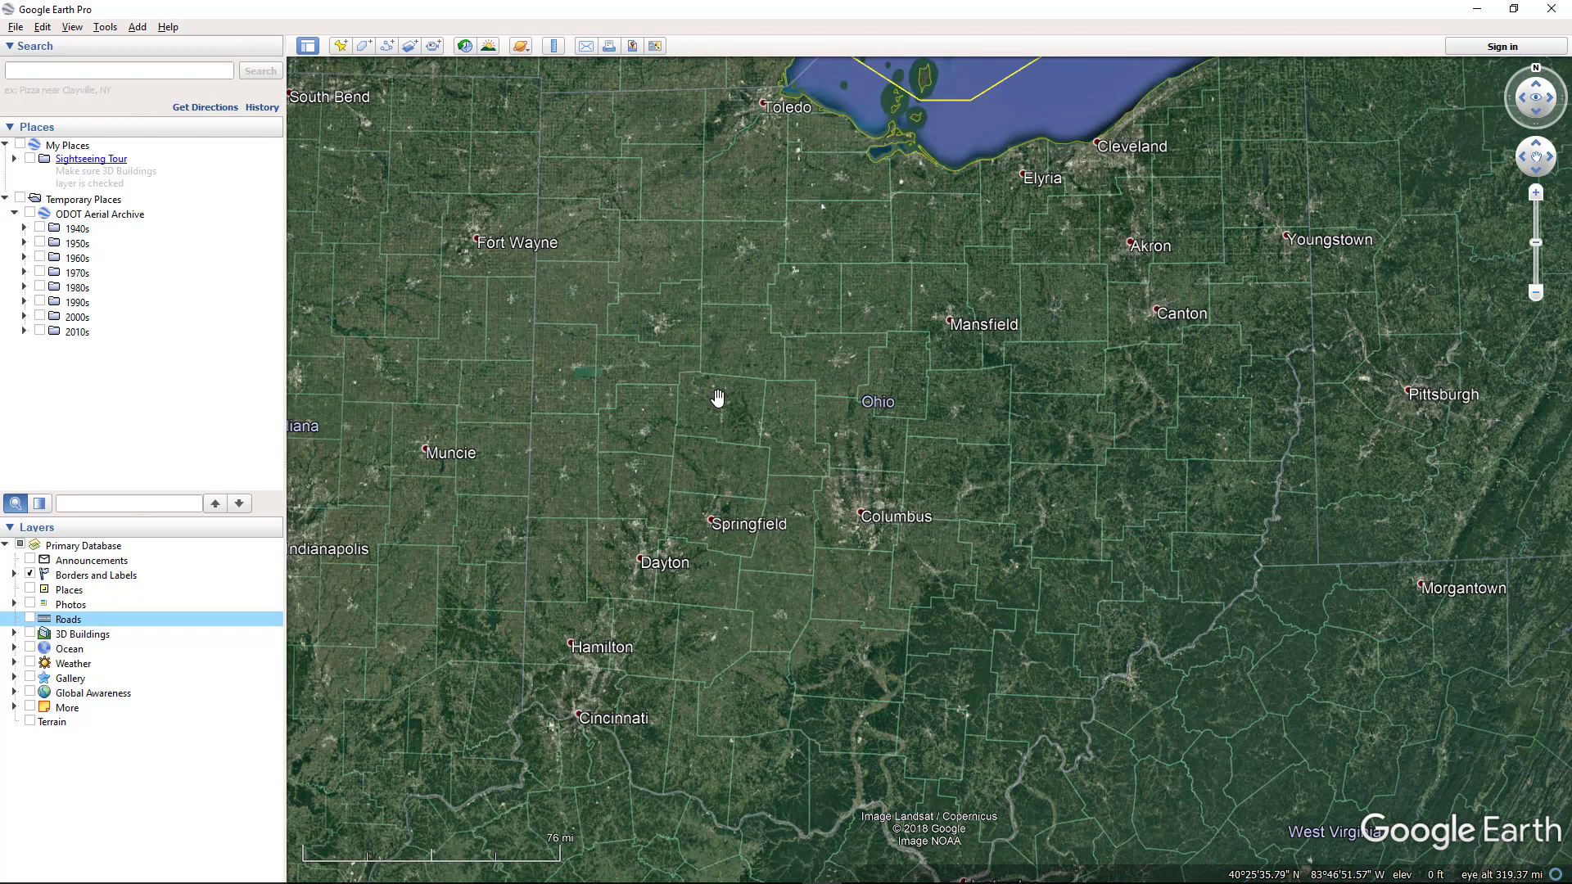
- Search for the suggested place "Franklin, OH, USA" and fly to it on the map
{"action": "left_click", "coordinate": [49, 72]}
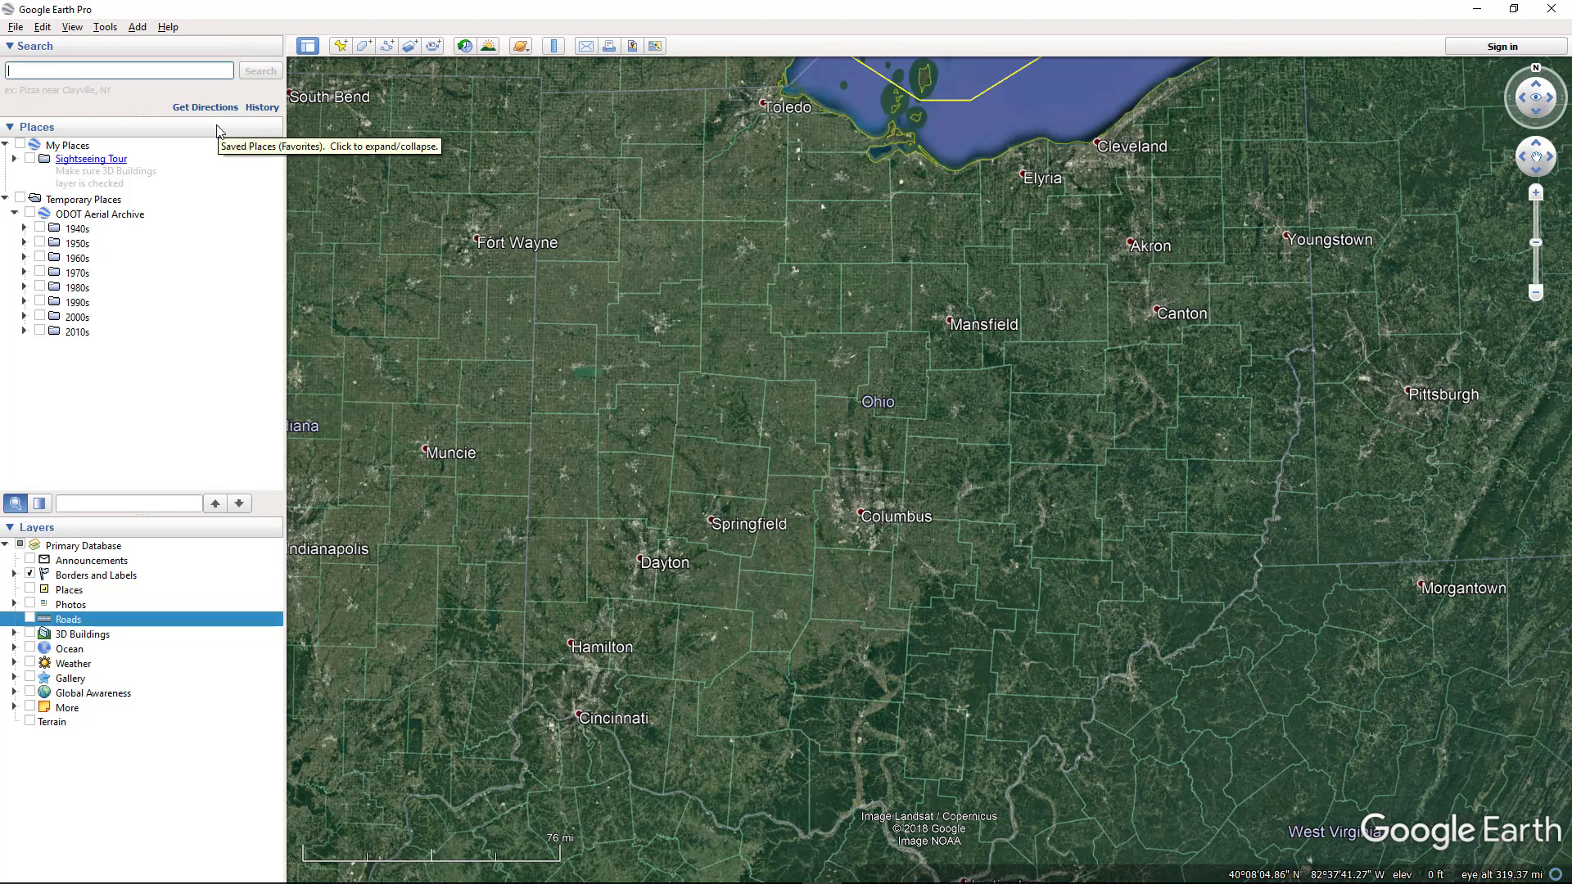
{"action": "type", "text": "franklin"}
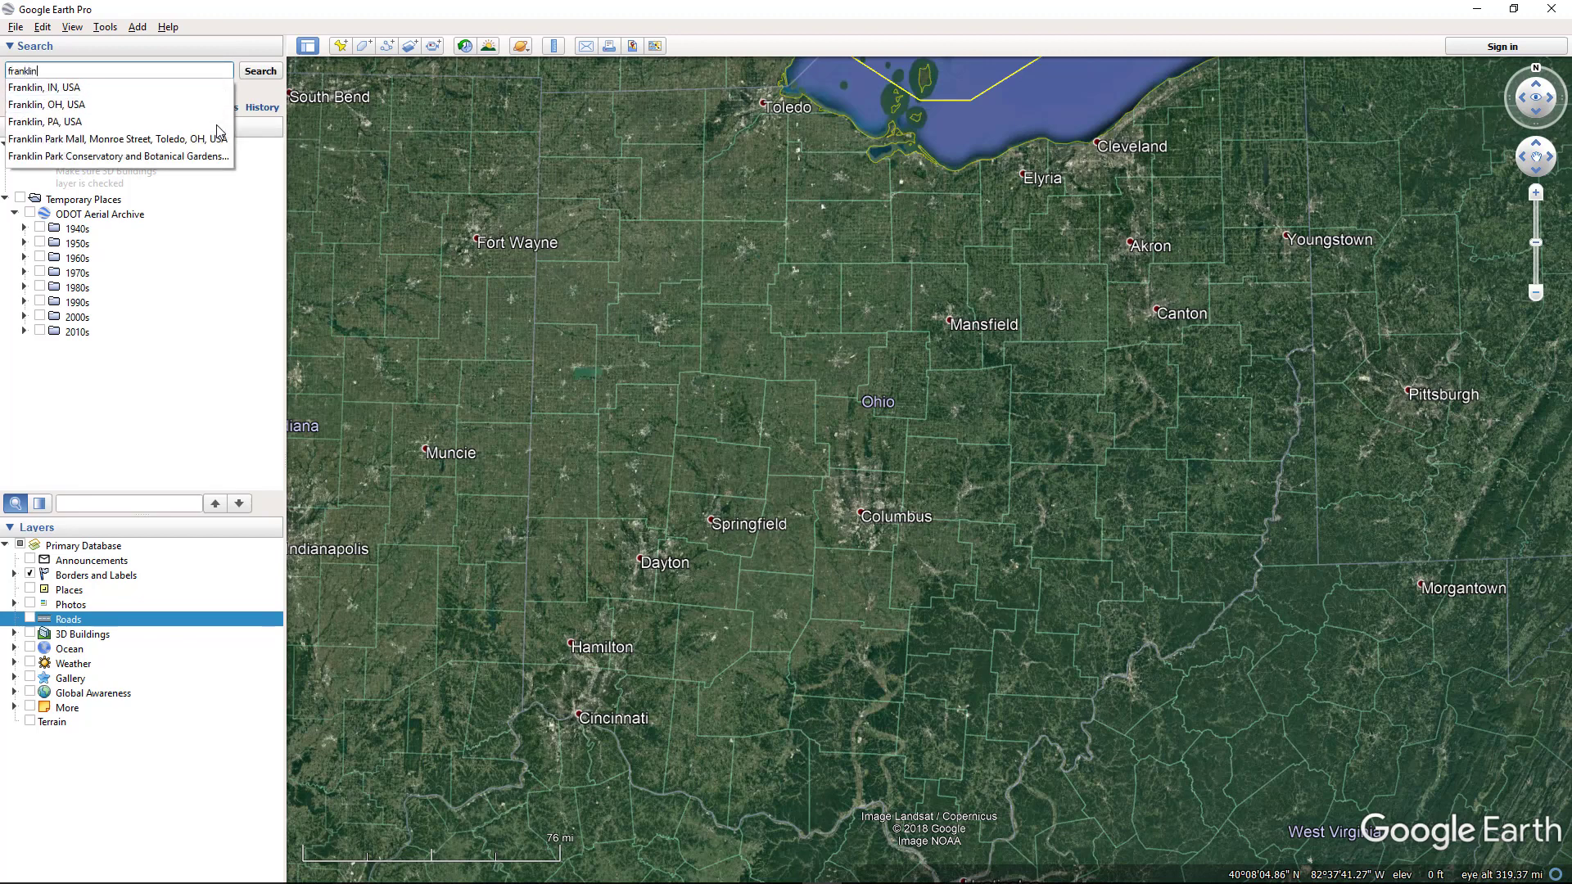
{"action": "left_click", "coordinate": [46, 105]}
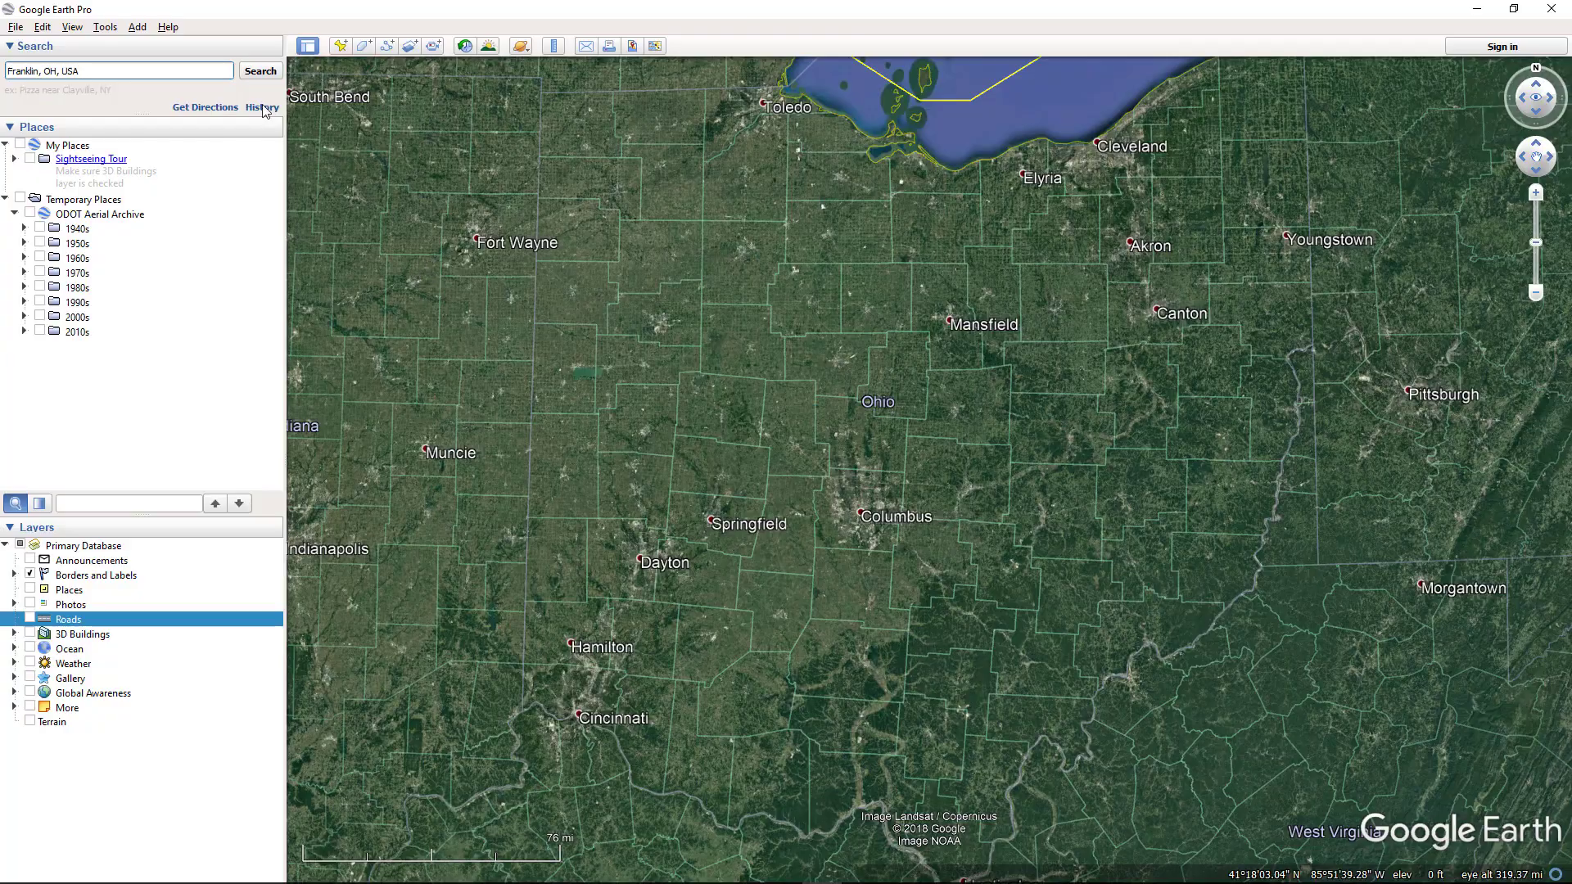
{"action": "left_click", "coordinate": [261, 72]}
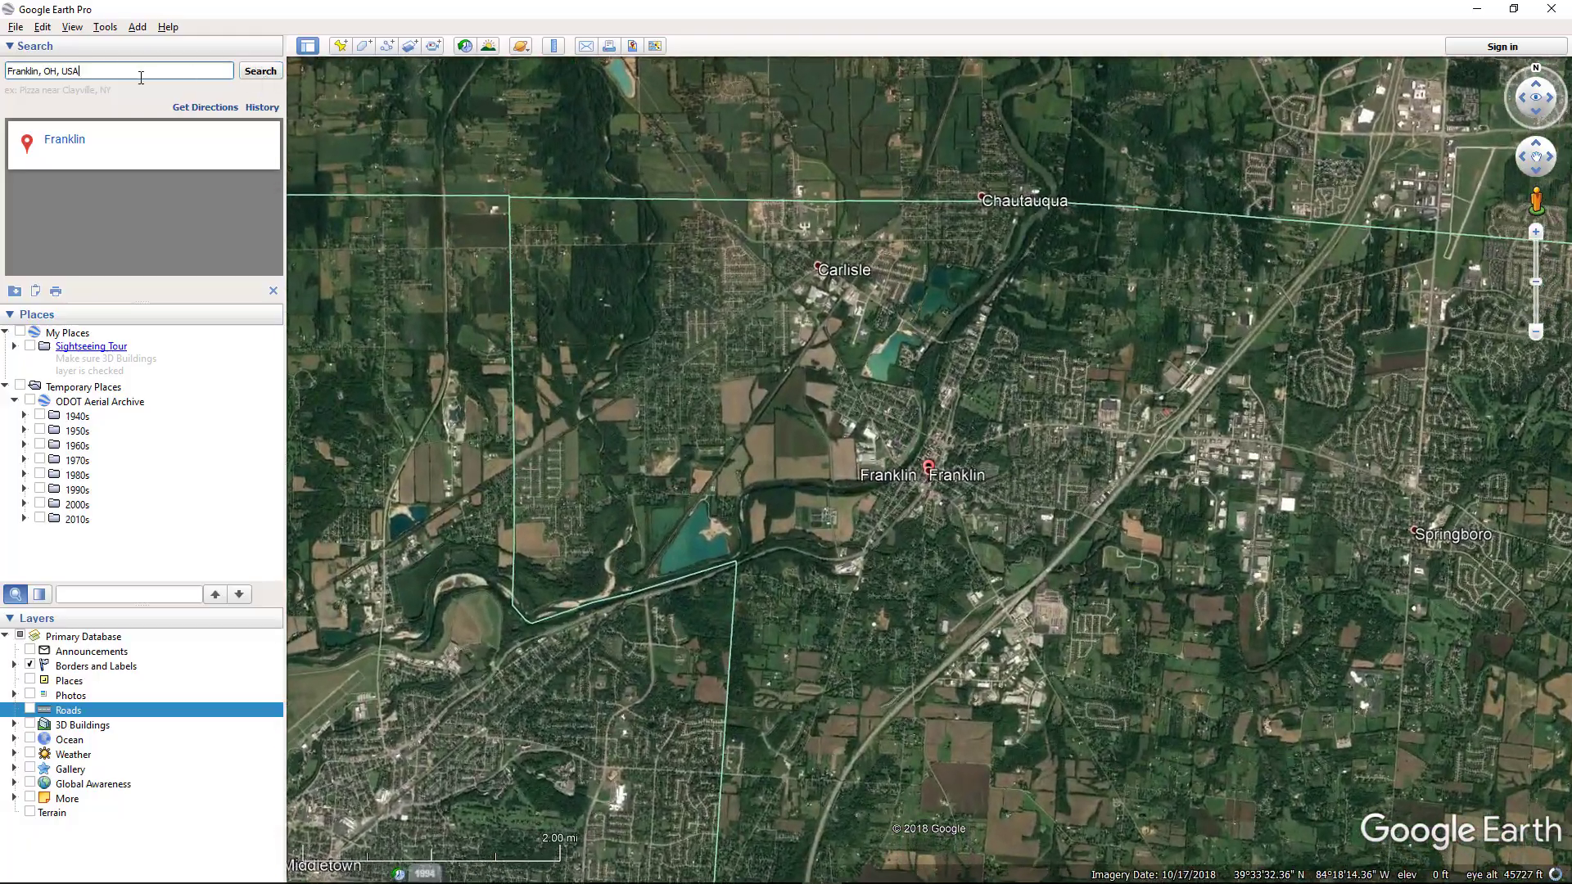
- Search for the suggested place "Columbus, Franklin, OH, USA" and fly to it on the map
{"action": "type", "text": "frnk"}
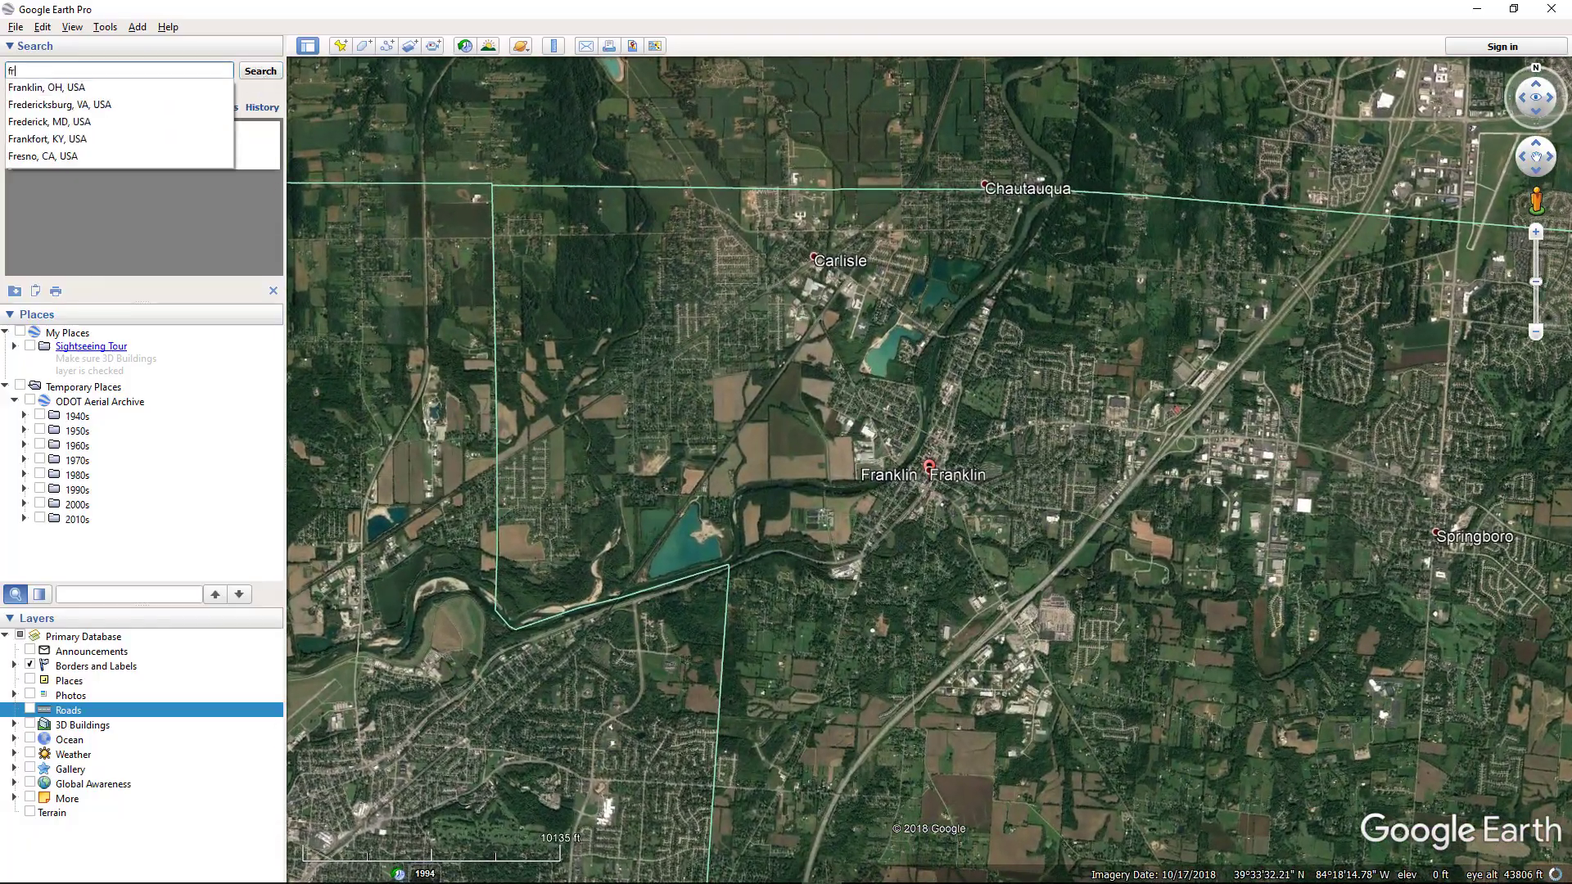
{"action": "key", "text": "BackSpace"}
{"action": "key", "text": "BackSpace"}
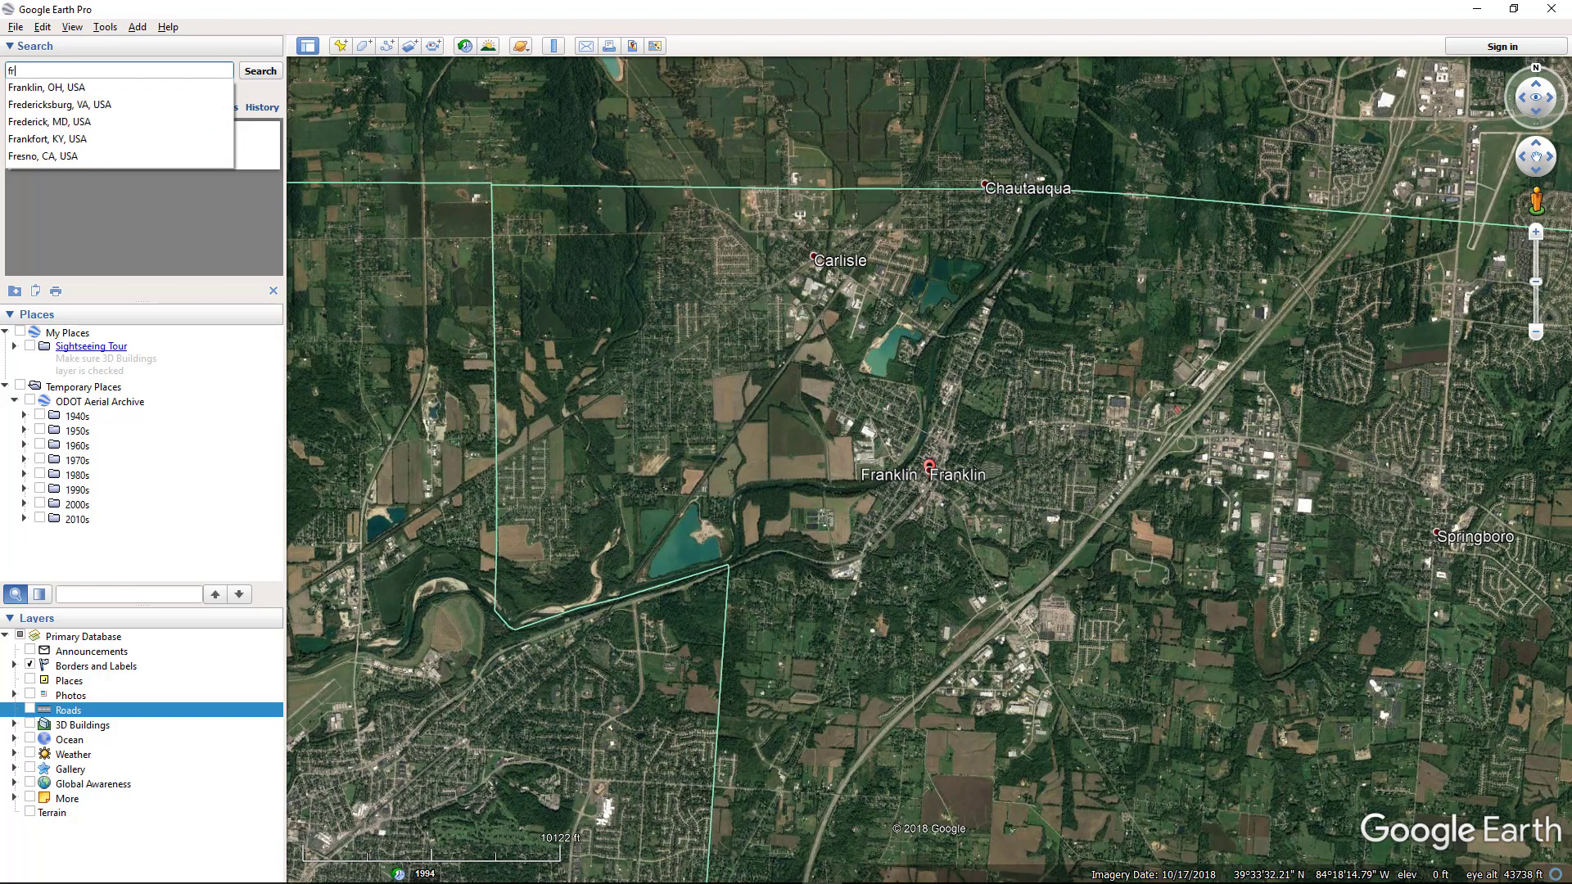
{"action": "type", "text": "anklin"}
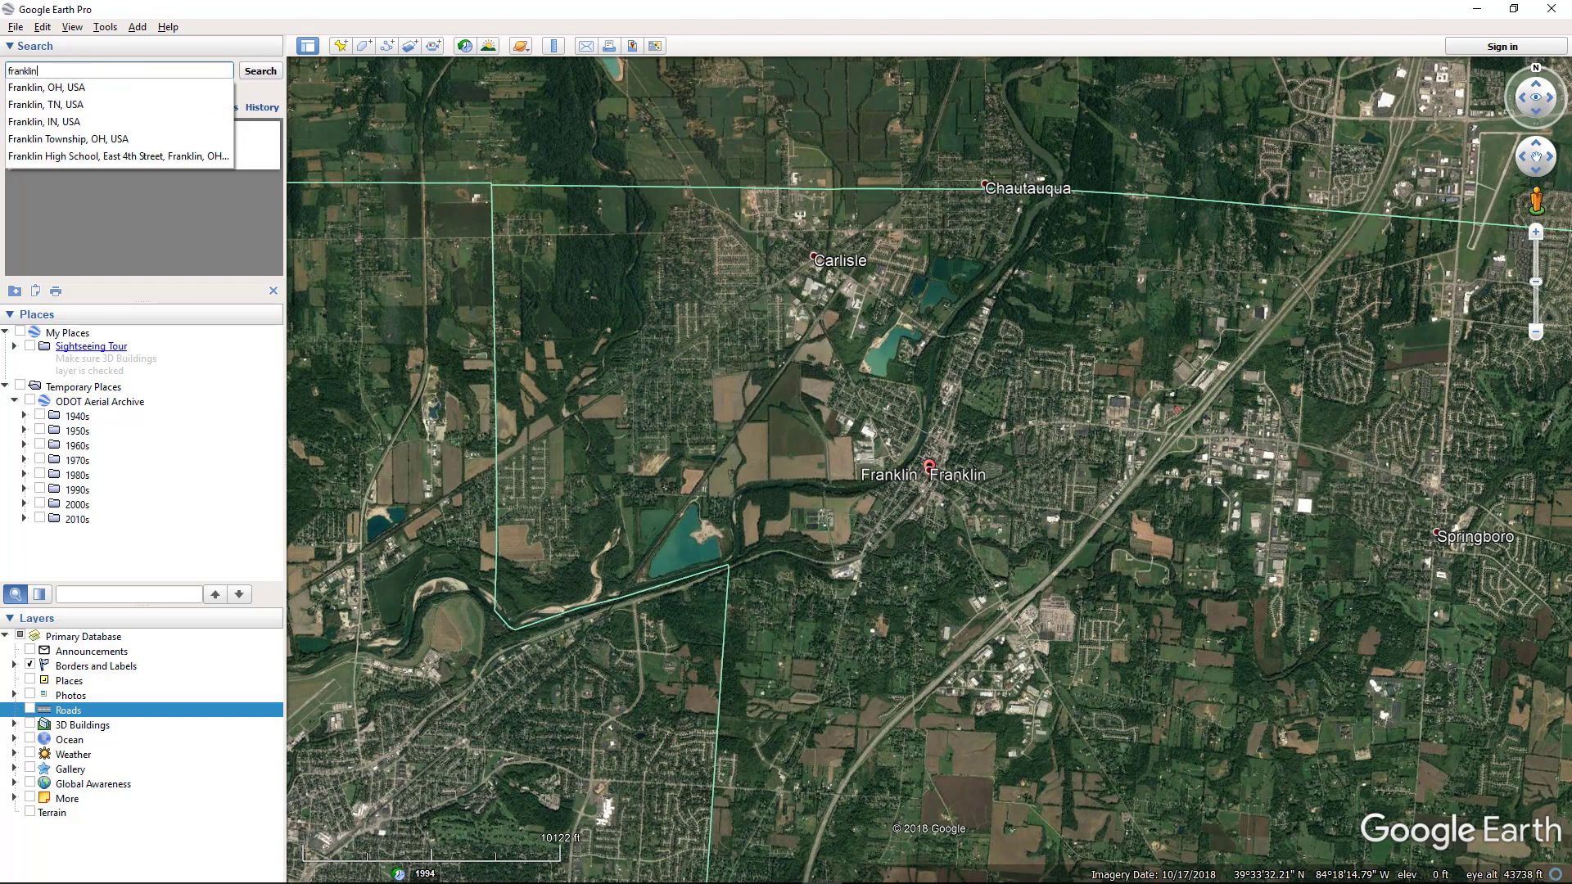
{"action": "type", "text": " co"}
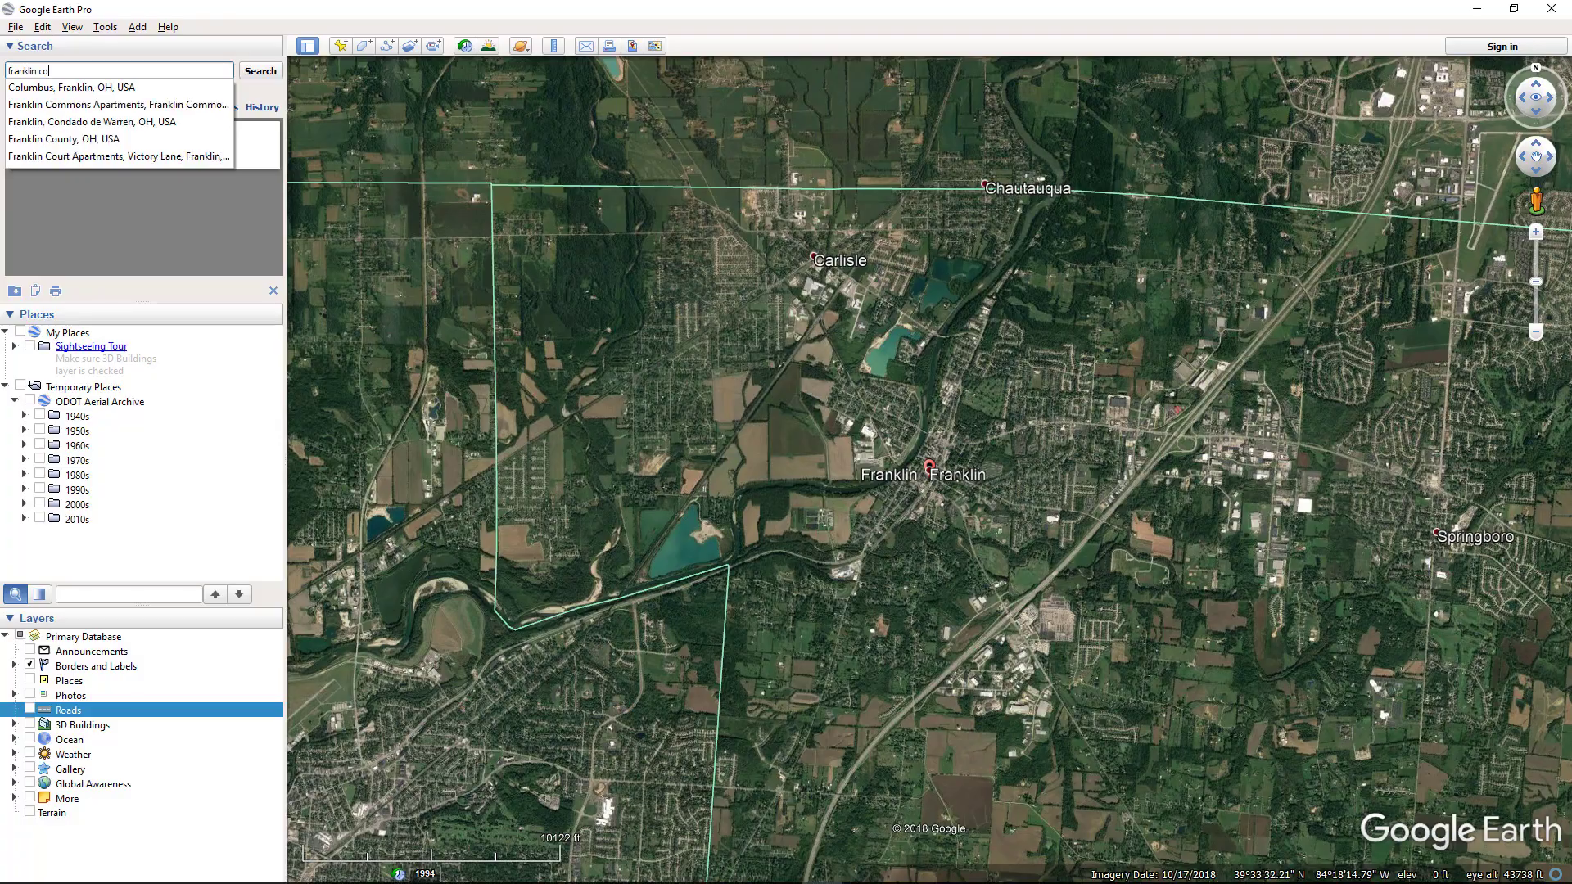
{"action": "left_click", "coordinate": [127, 88]}
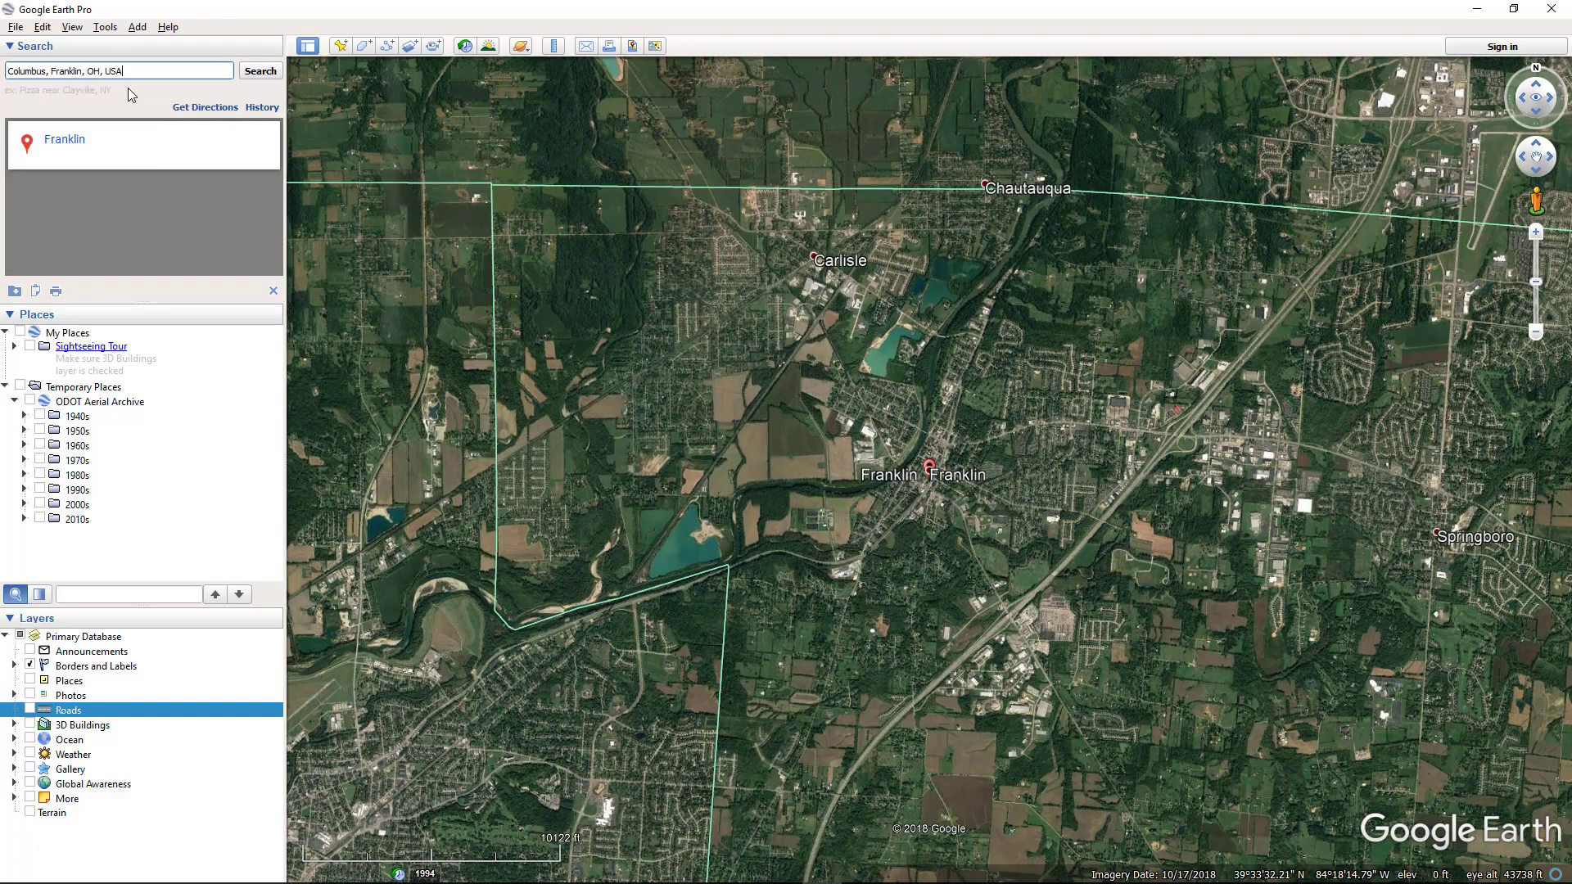
{"action": "left_click", "coordinate": [259, 71]}
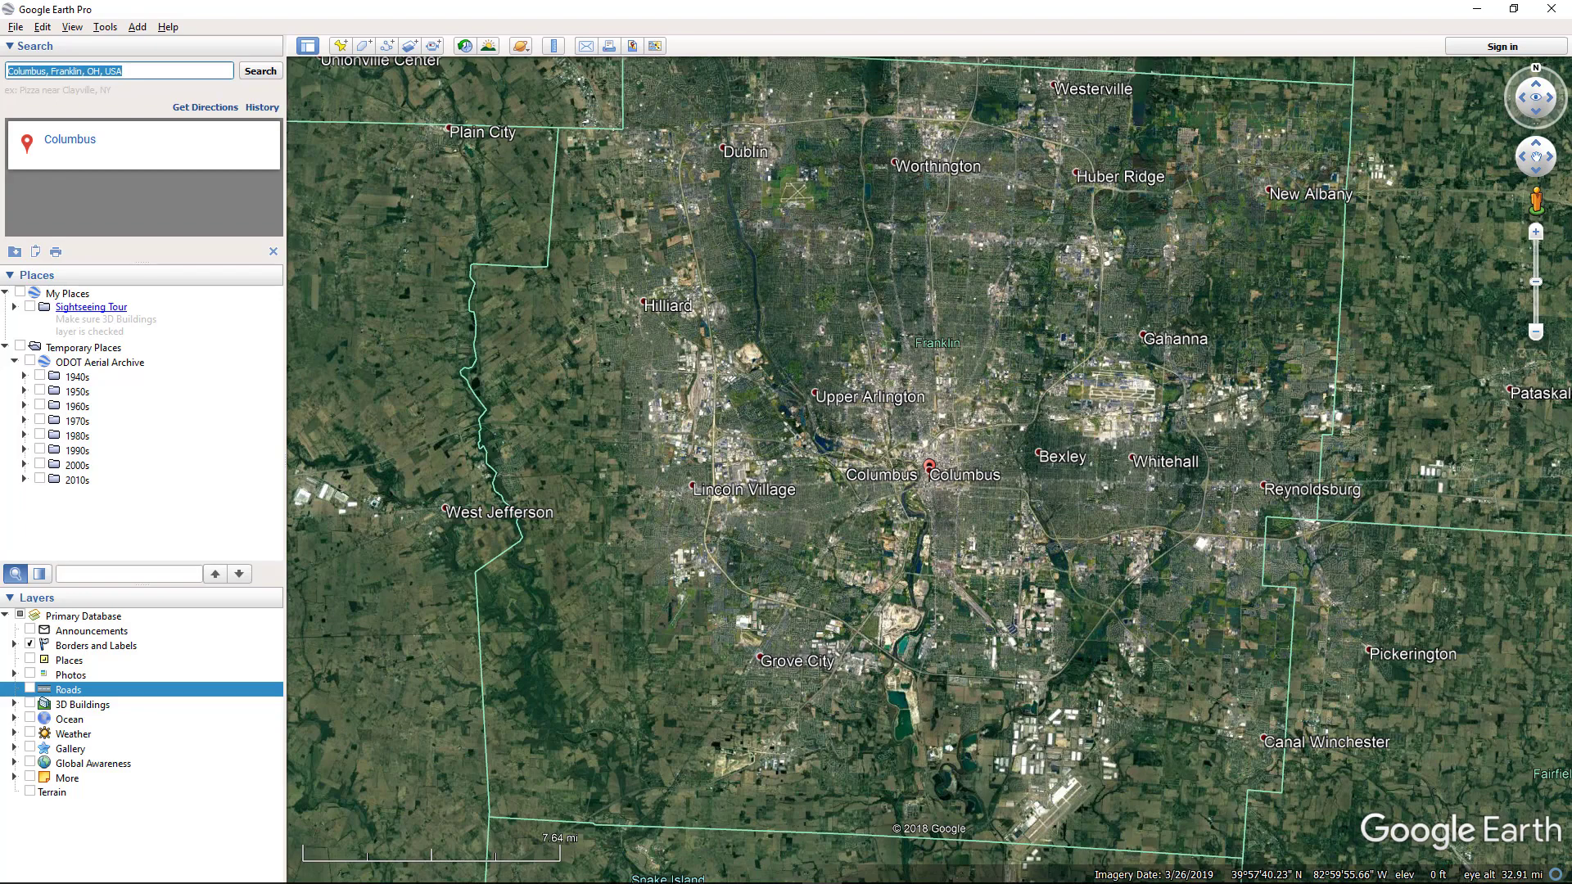
- Search for the suggested "Ohio Stadium, Woody Hayes Drive, Columbus" and fly to it on the map
{"action": "type", "text": "ohio stadi"}
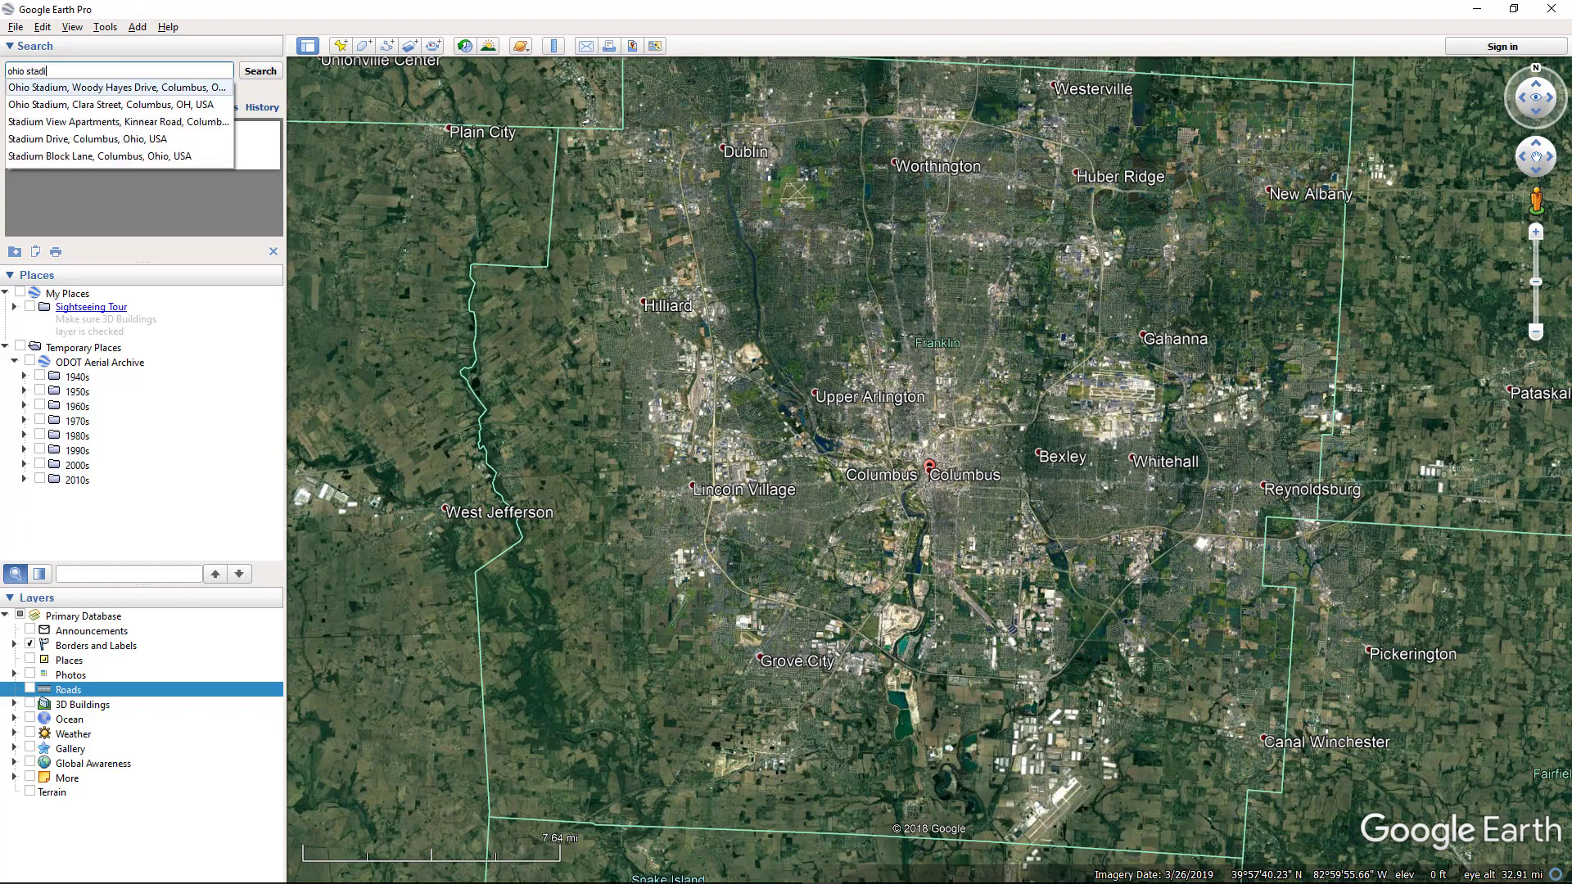
{"action": "type", "text": "um"}
{"action": "left_click", "coordinate": [123, 88]}
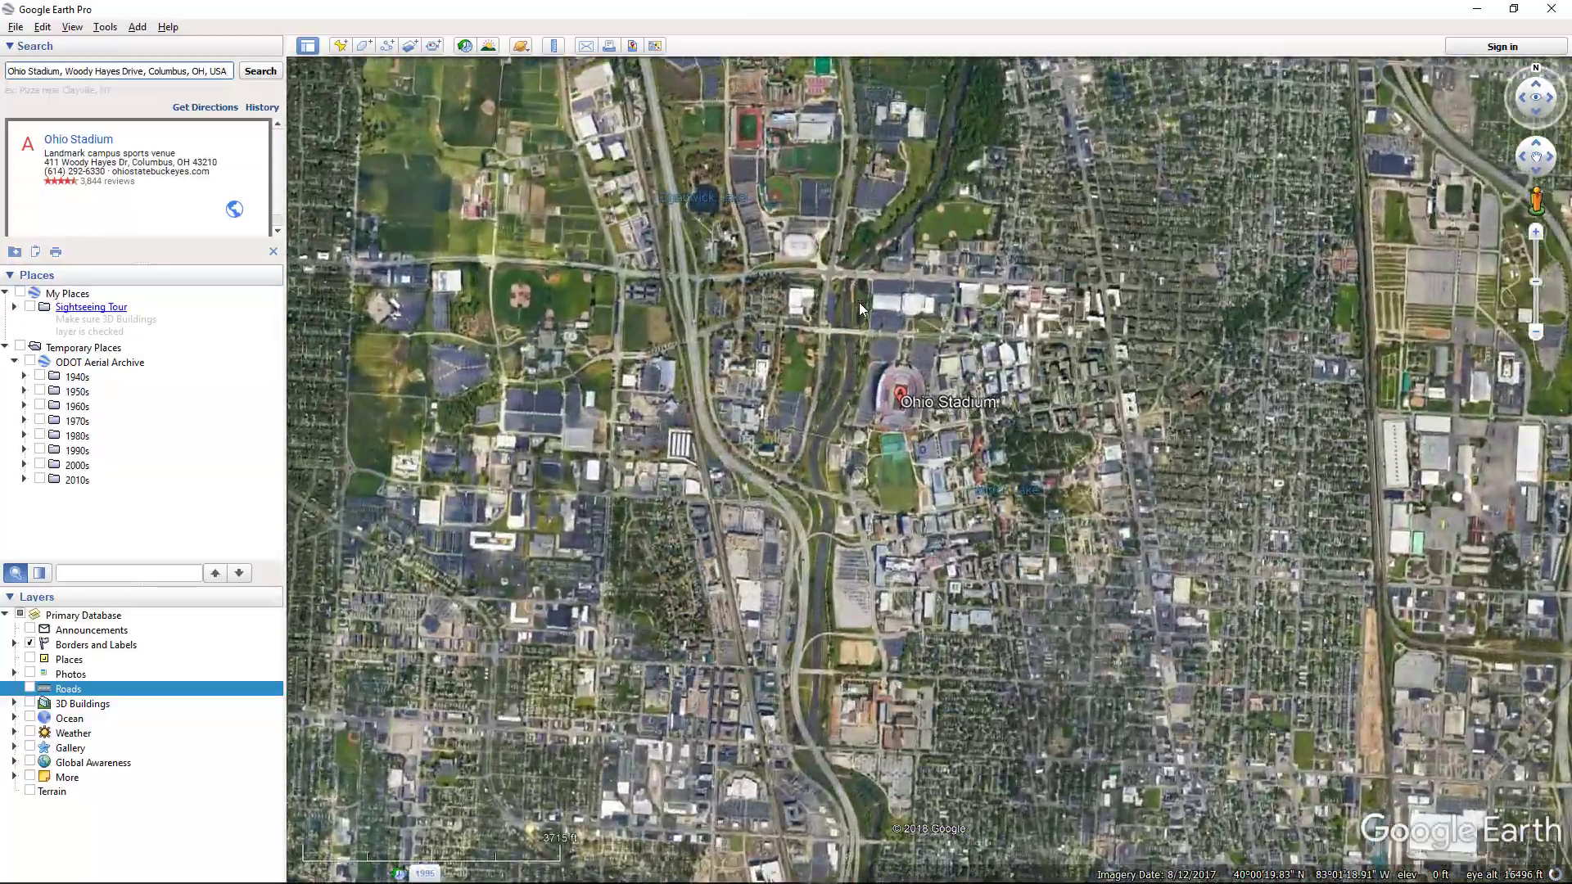
{"action": "scroll", "coordinate": [934, 468], "scroll_direction": "down", "scroll_amount": 5}
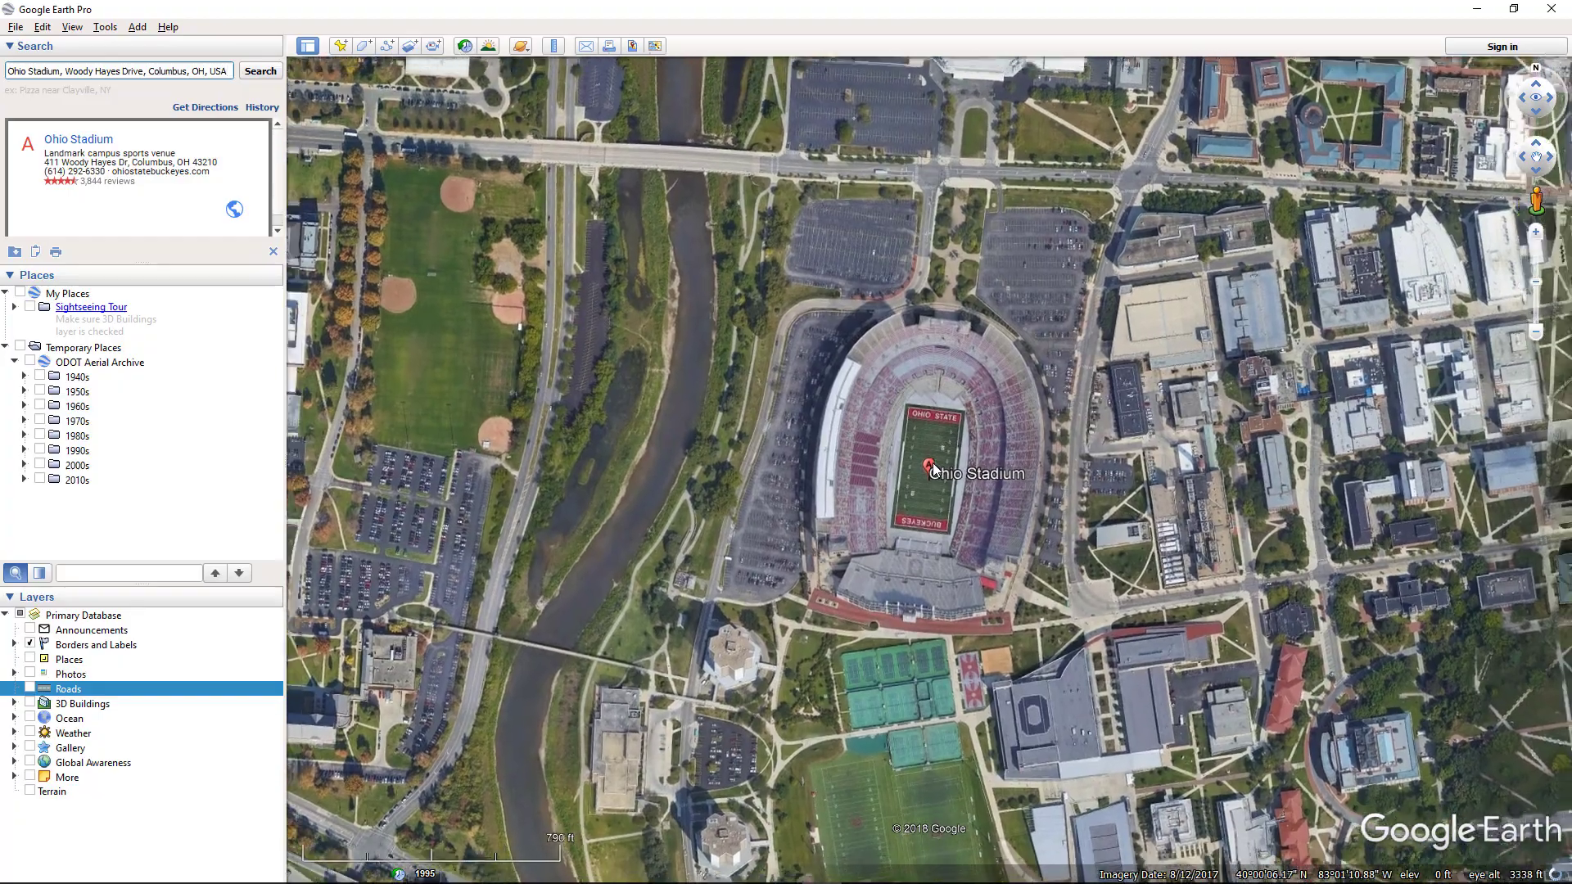
{"action": "scroll", "coordinate": [1121, 442], "scroll_direction": "down", "scroll_amount": 3}
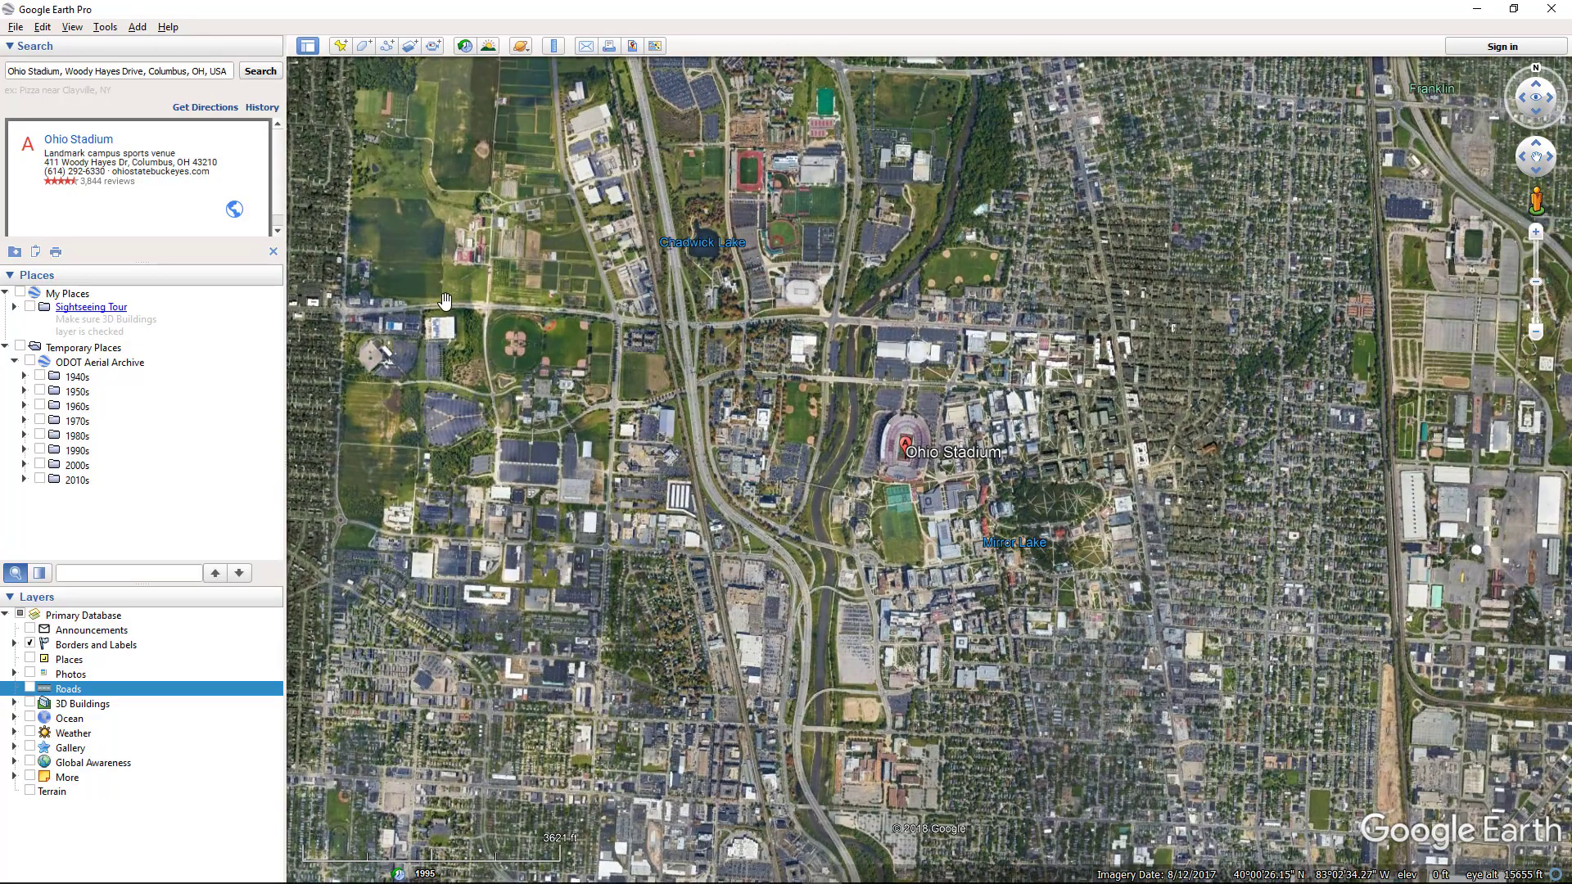
- Clear the search results and frame the map on the neighbourhoods around Ohio Stadium
{"action": "left_click", "coordinate": [273, 253]}
{"action": "scroll", "coordinate": [820, 475], "scroll_direction": "down", "scroll_amount": 5}
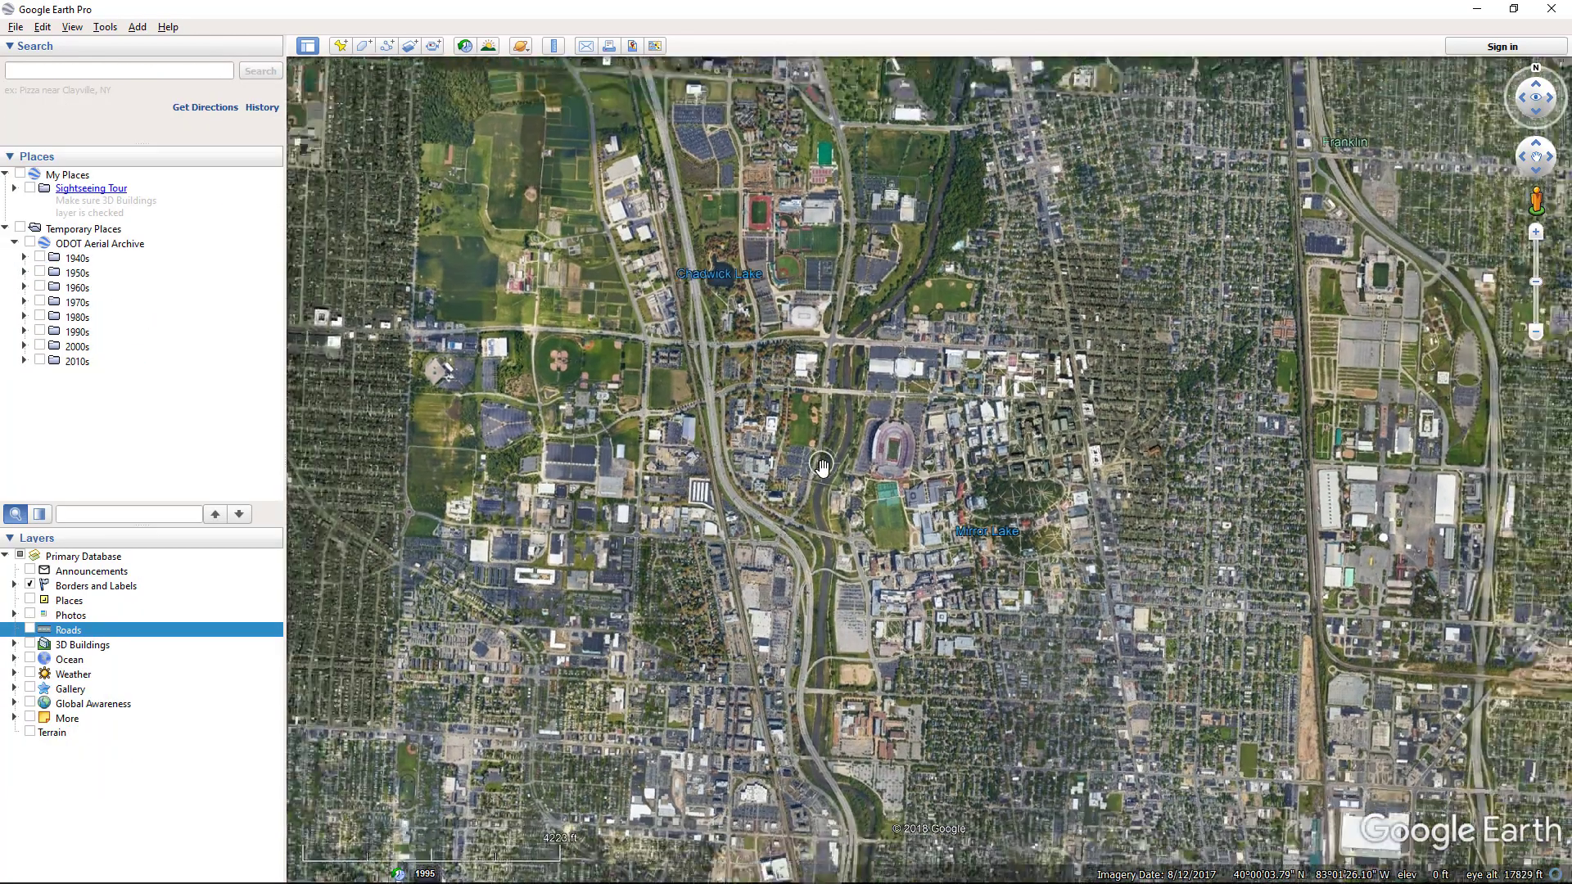
{"action": "scroll", "coordinate": [820, 475], "scroll_direction": "down", "scroll_amount": 5}
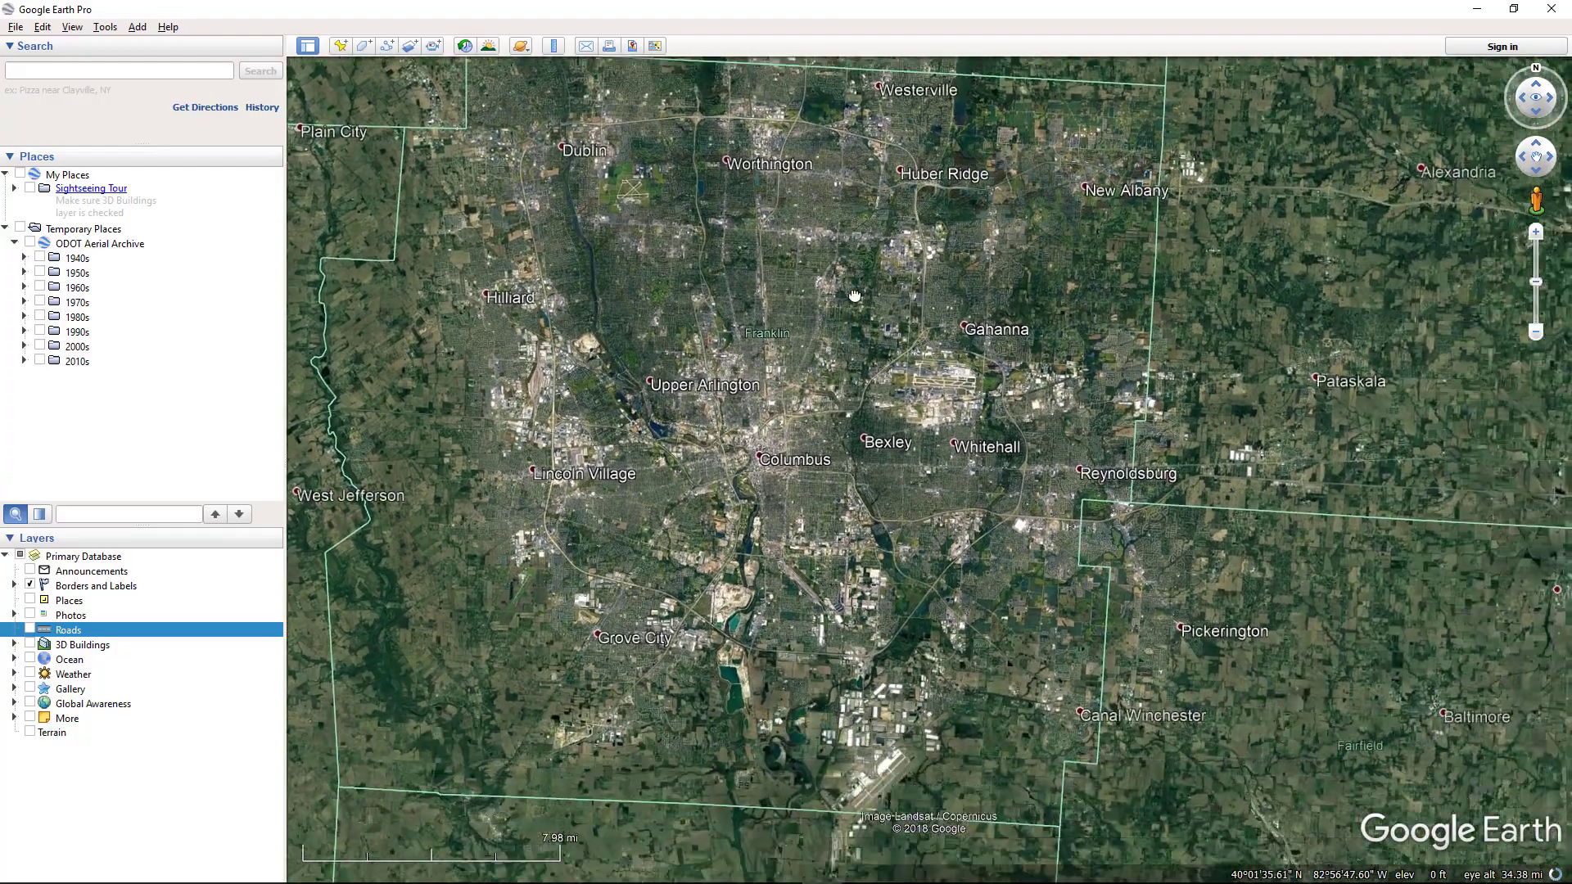
{"action": "left_click_drag", "start_coordinate": [855, 295], "coordinate": [972, 323]}
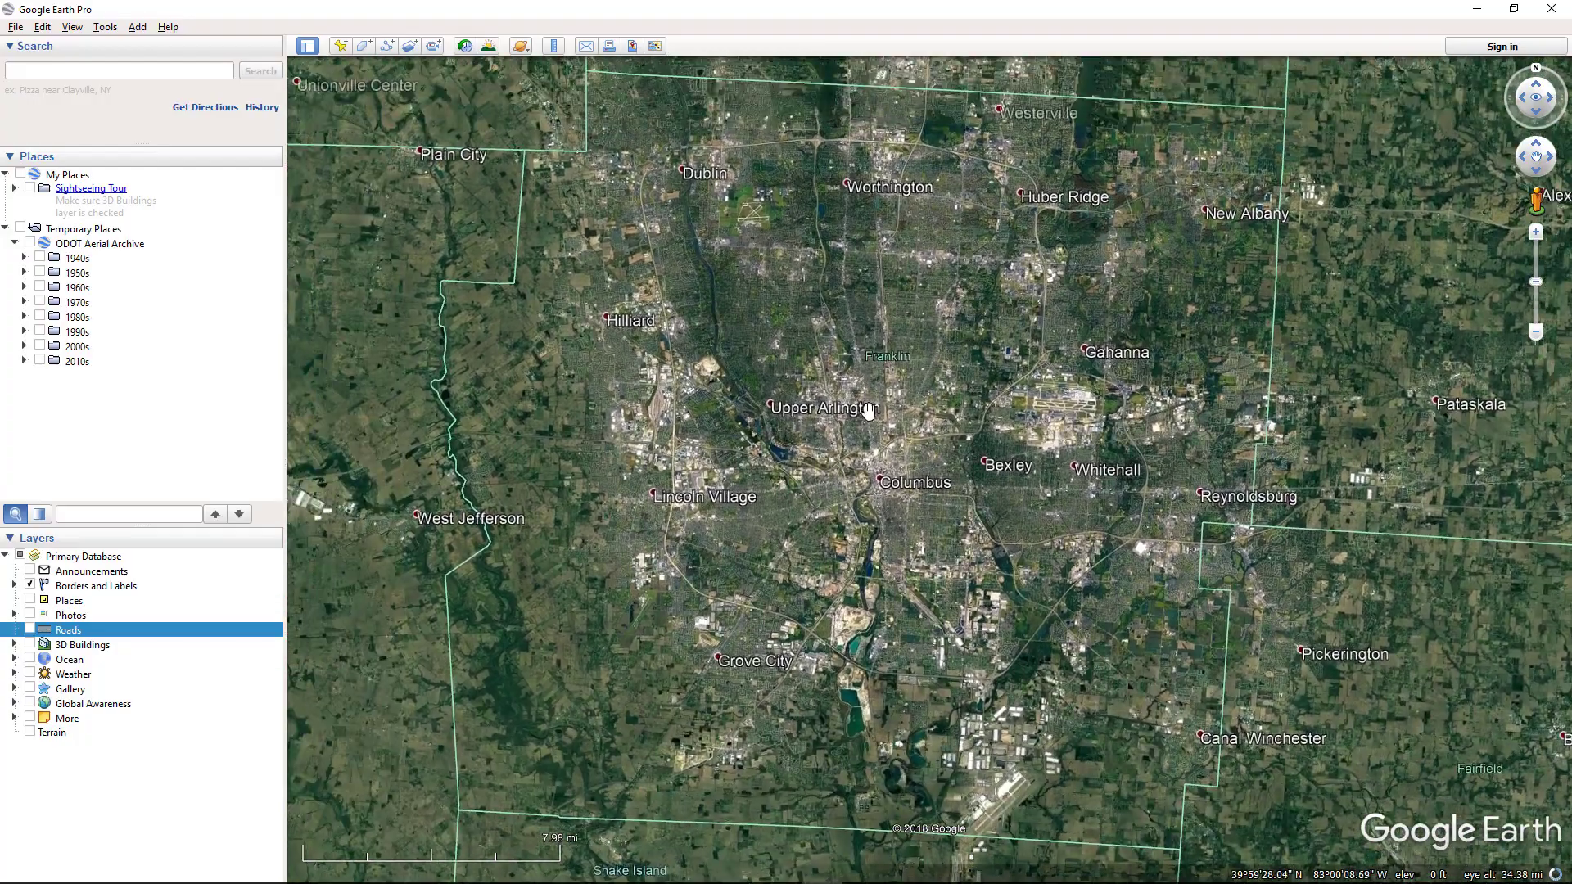
{"action": "scroll", "coordinate": [866, 409], "scroll_direction": "up", "scroll_amount": 5}
{"action": "scroll", "coordinate": [867, 410], "scroll_direction": "up", "scroll_amount": 2}
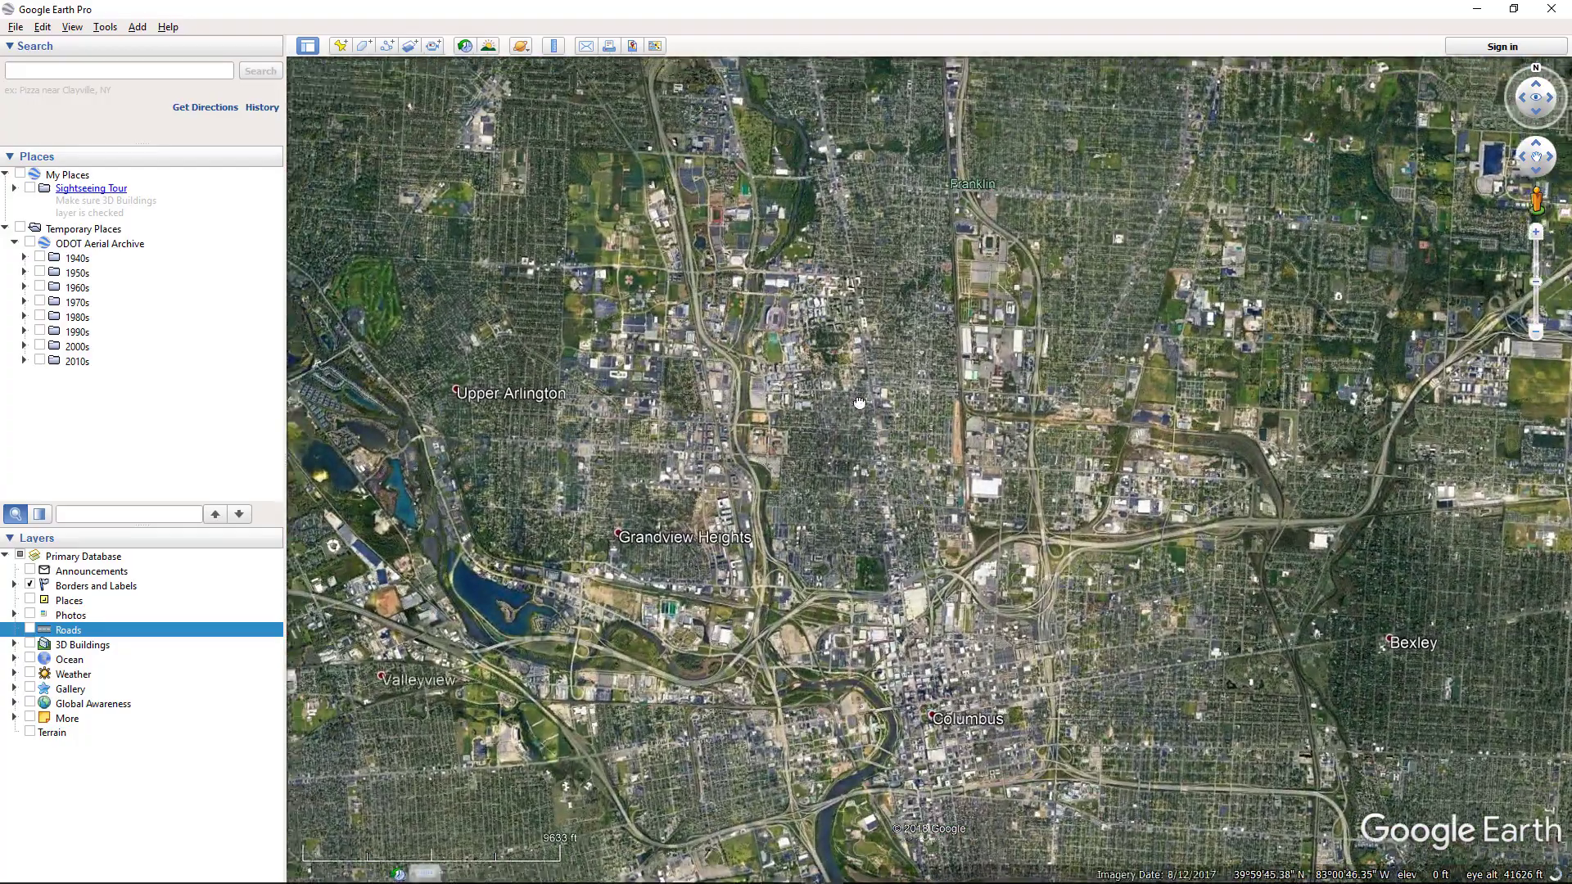
{"action": "scroll", "coordinate": [867, 410], "scroll_direction": "up", "scroll_amount": 2}
{"action": "scroll", "coordinate": [816, 378], "scroll_direction": "up", "scroll_amount": 2}
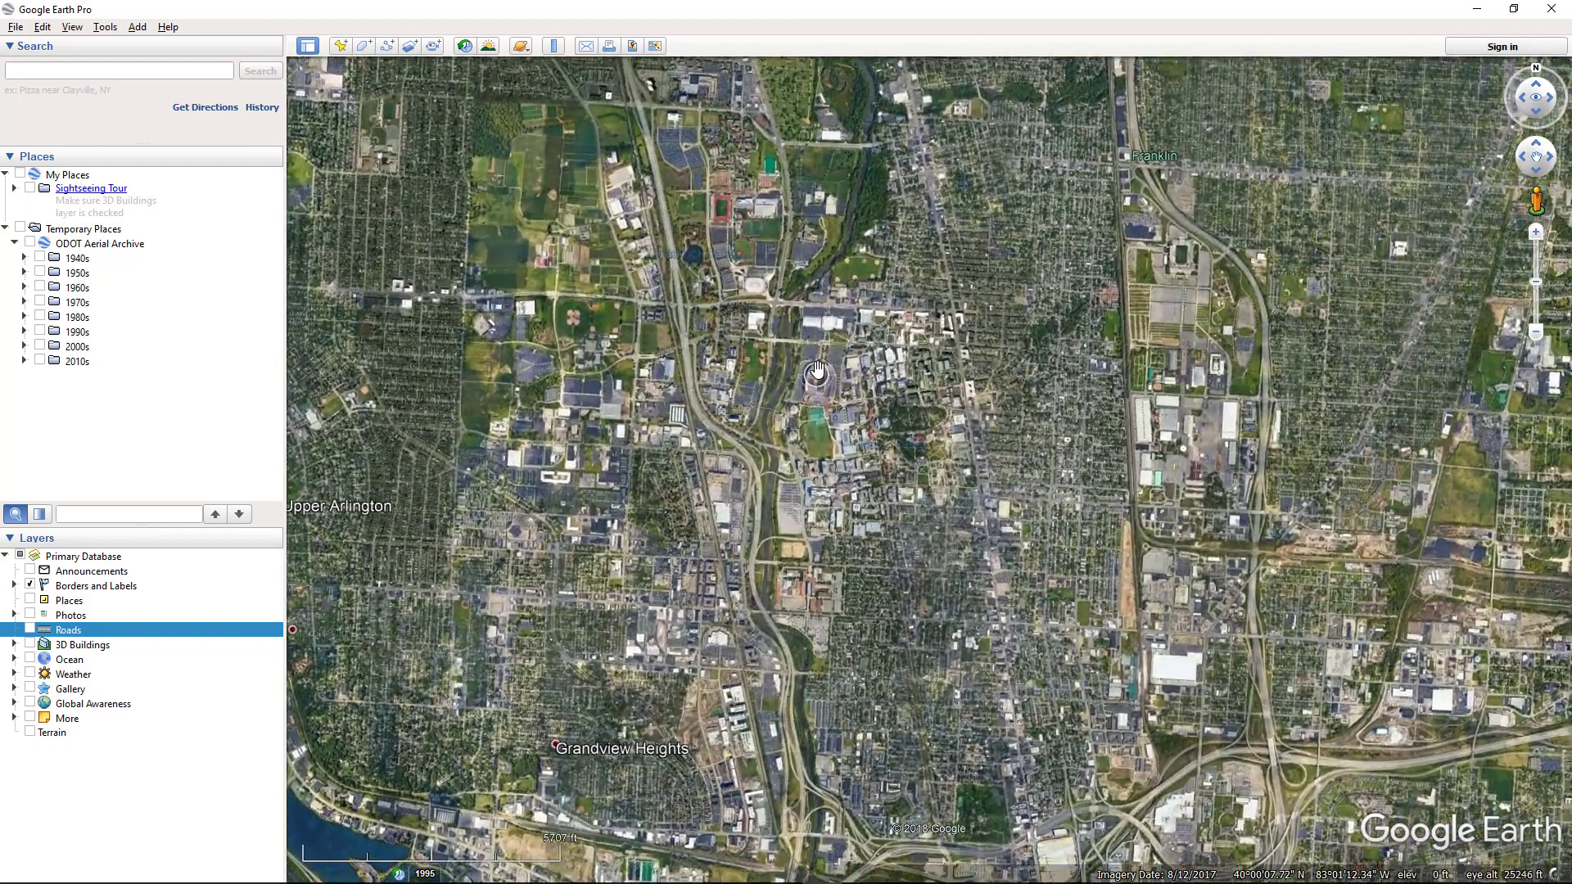
{"action": "left_click_drag", "start_coordinate": [985, 355], "coordinate": [1058, 422]}
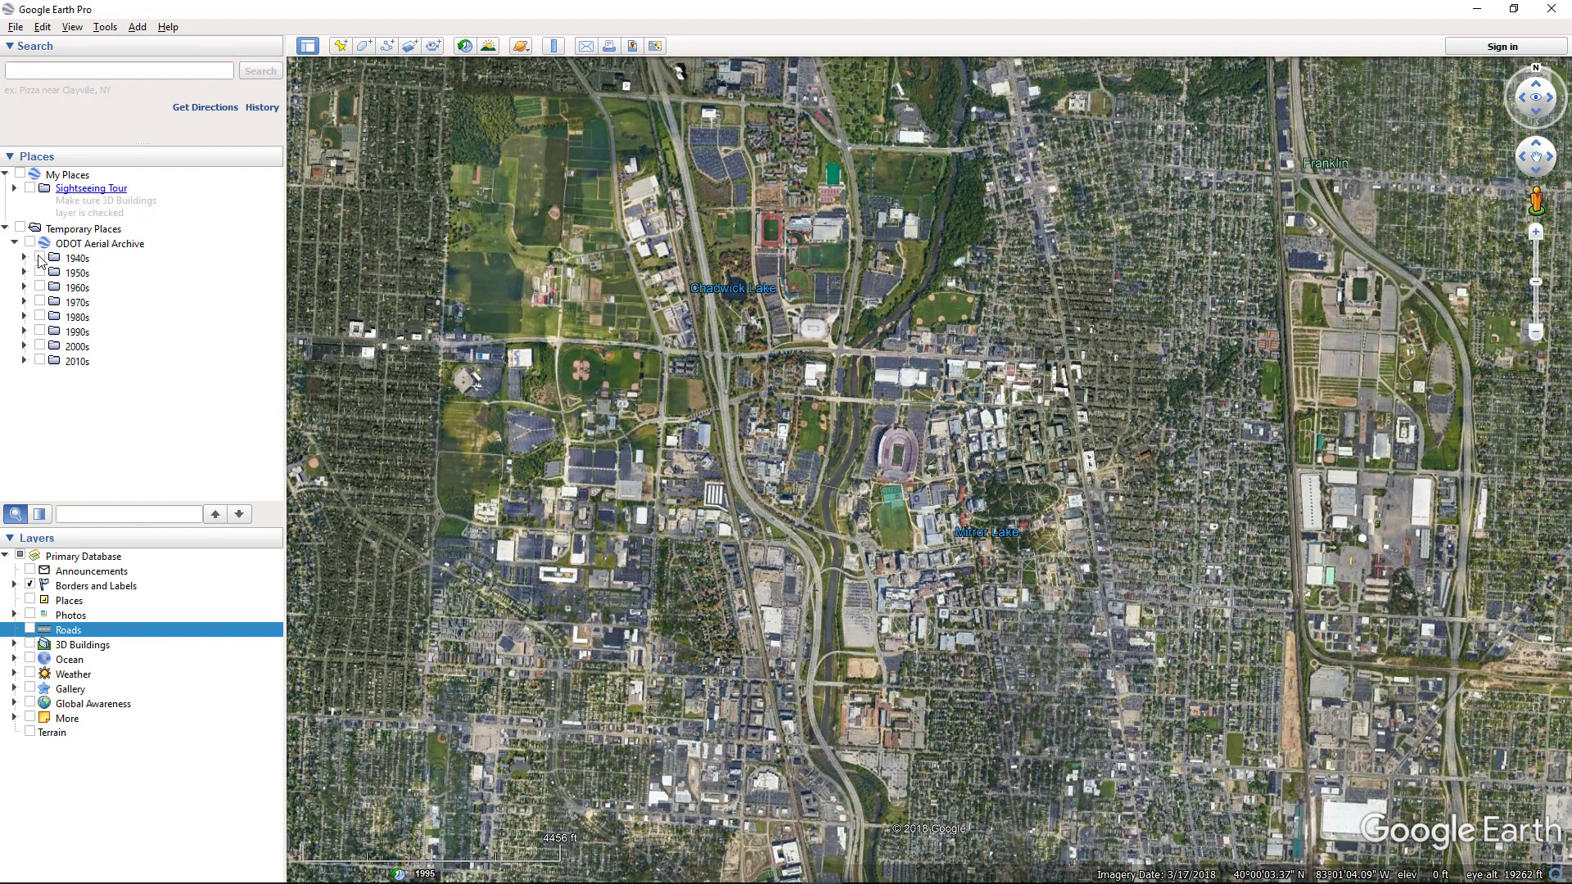
- Expand the 1940s folder of the ODOT Aerial Archive and turn on its years 1946 to 1949
{"action": "left_click", "coordinate": [24, 258]}
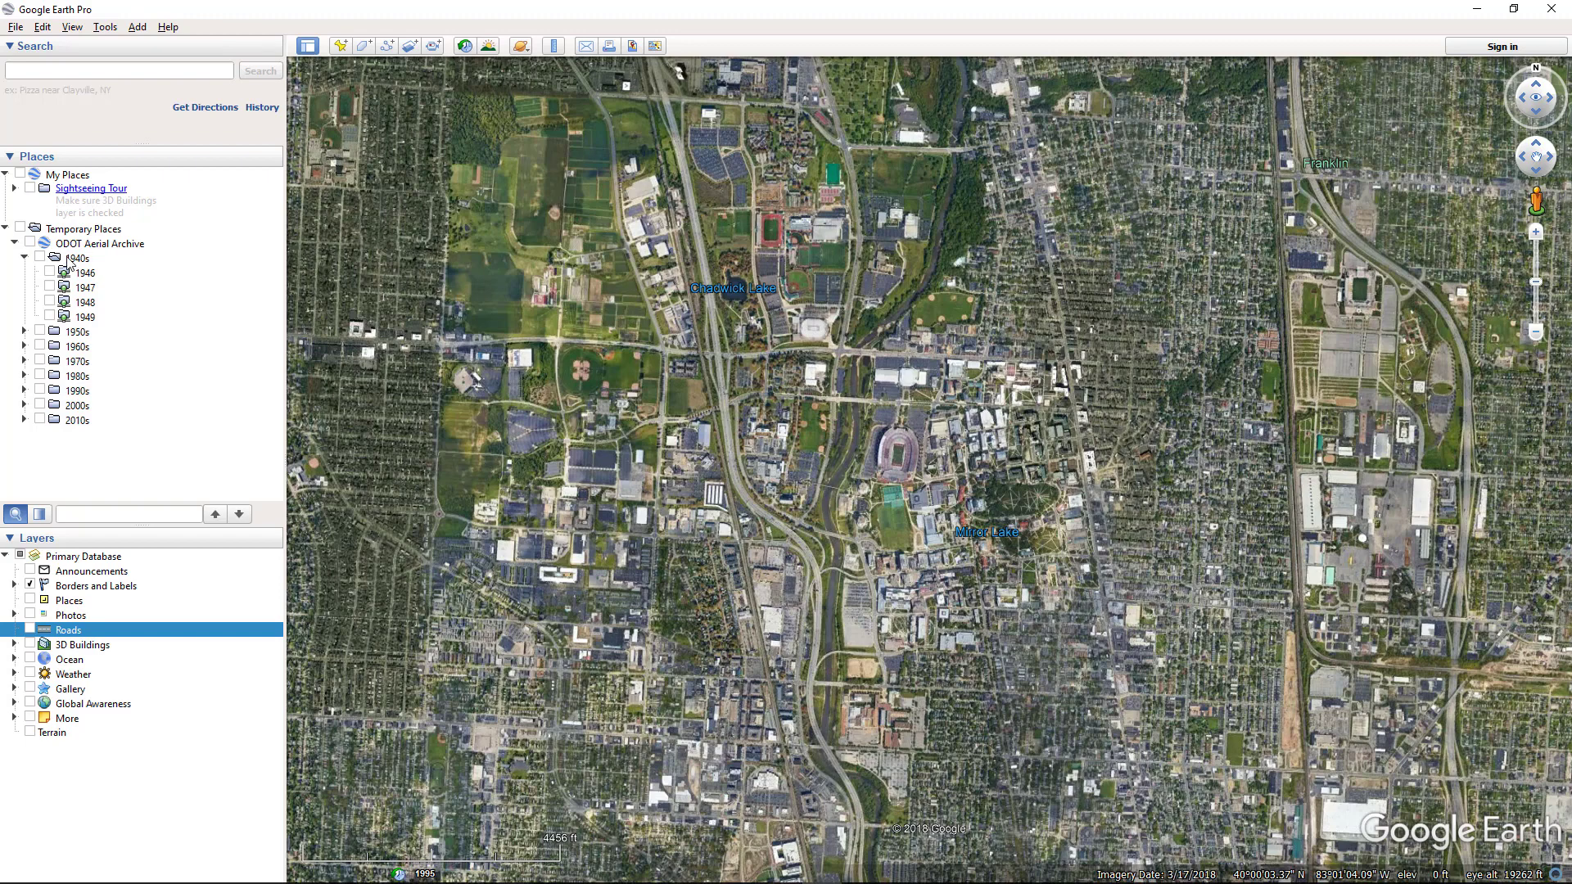
{"action": "left_click", "coordinate": [40, 257]}
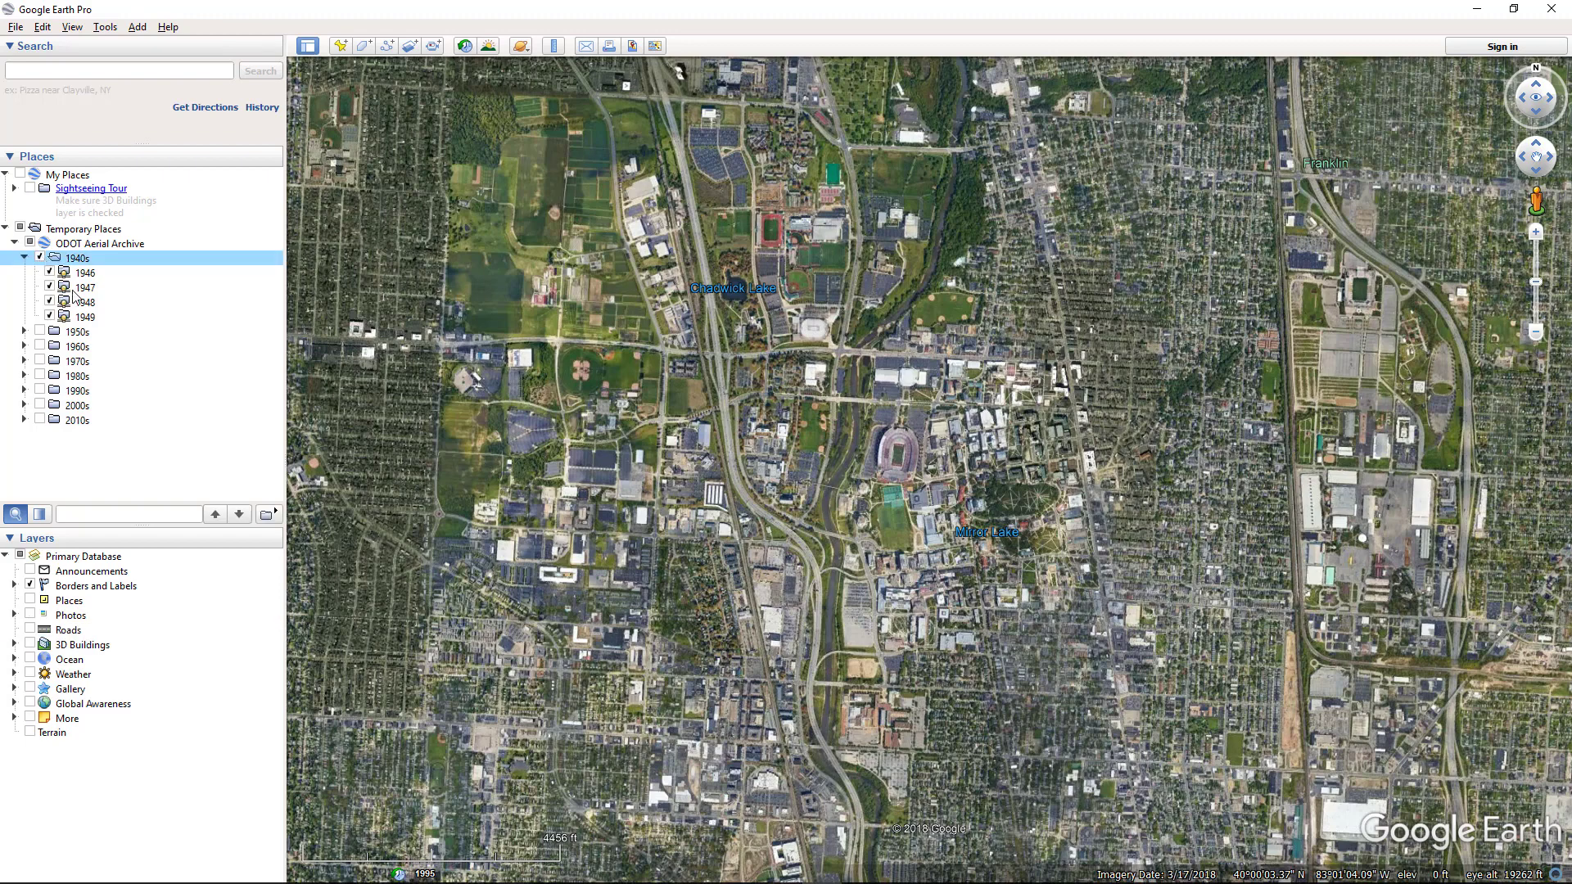
{"action": "left_click", "coordinate": [40, 257]}
{"action": "left_click", "coordinate": [39, 258]}
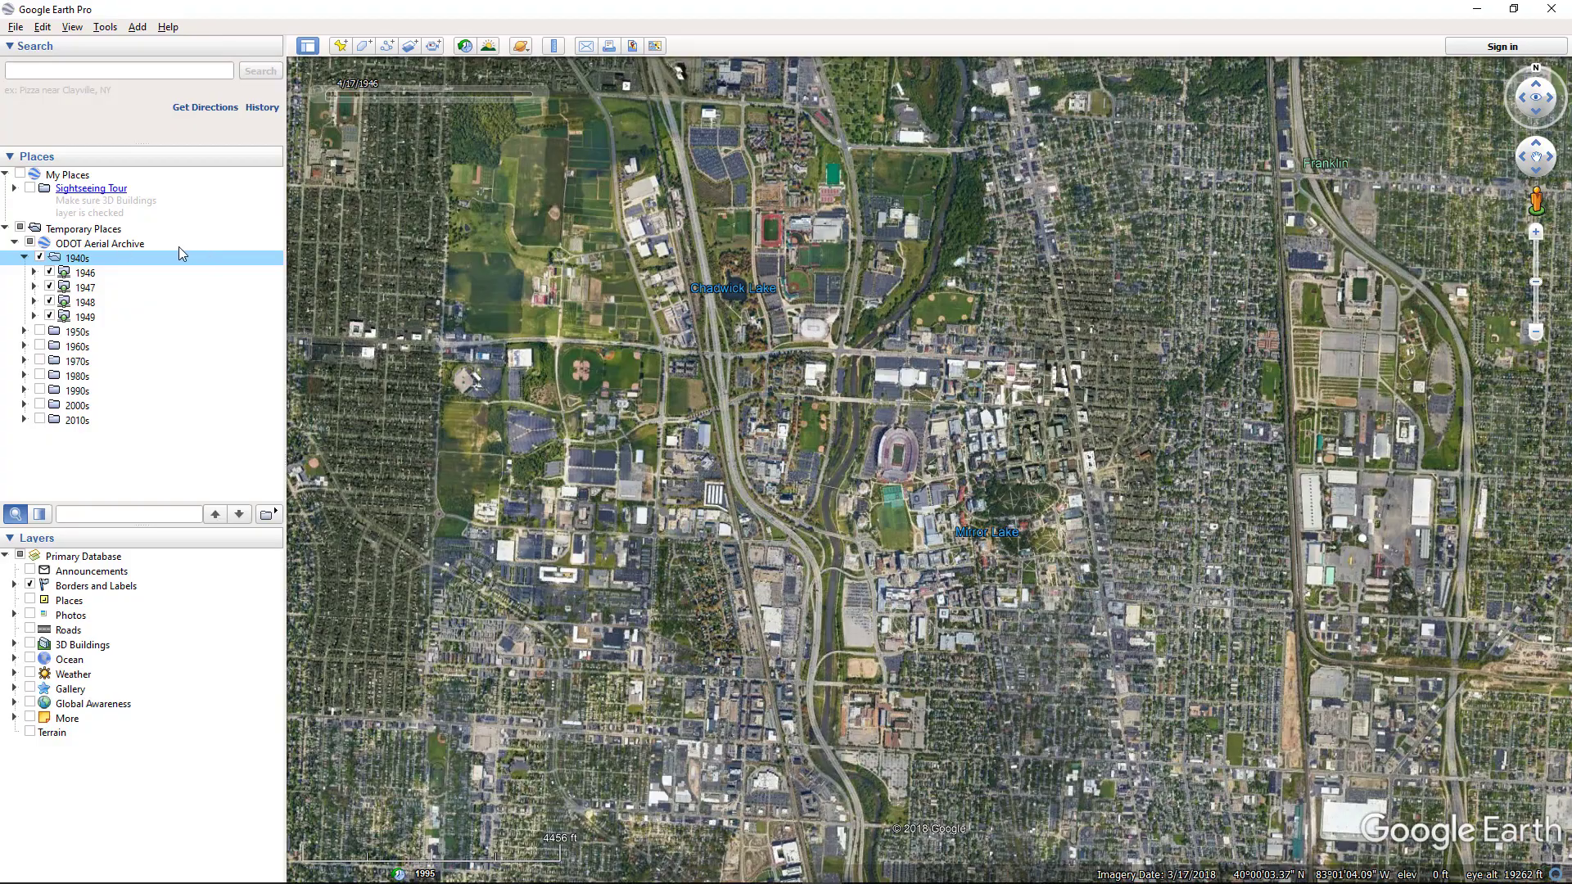
- Fly to the ODOT Aerial Archive's extent and show the whole state of Ohio on the map
{"action": "left_click", "coordinate": [101, 245]}
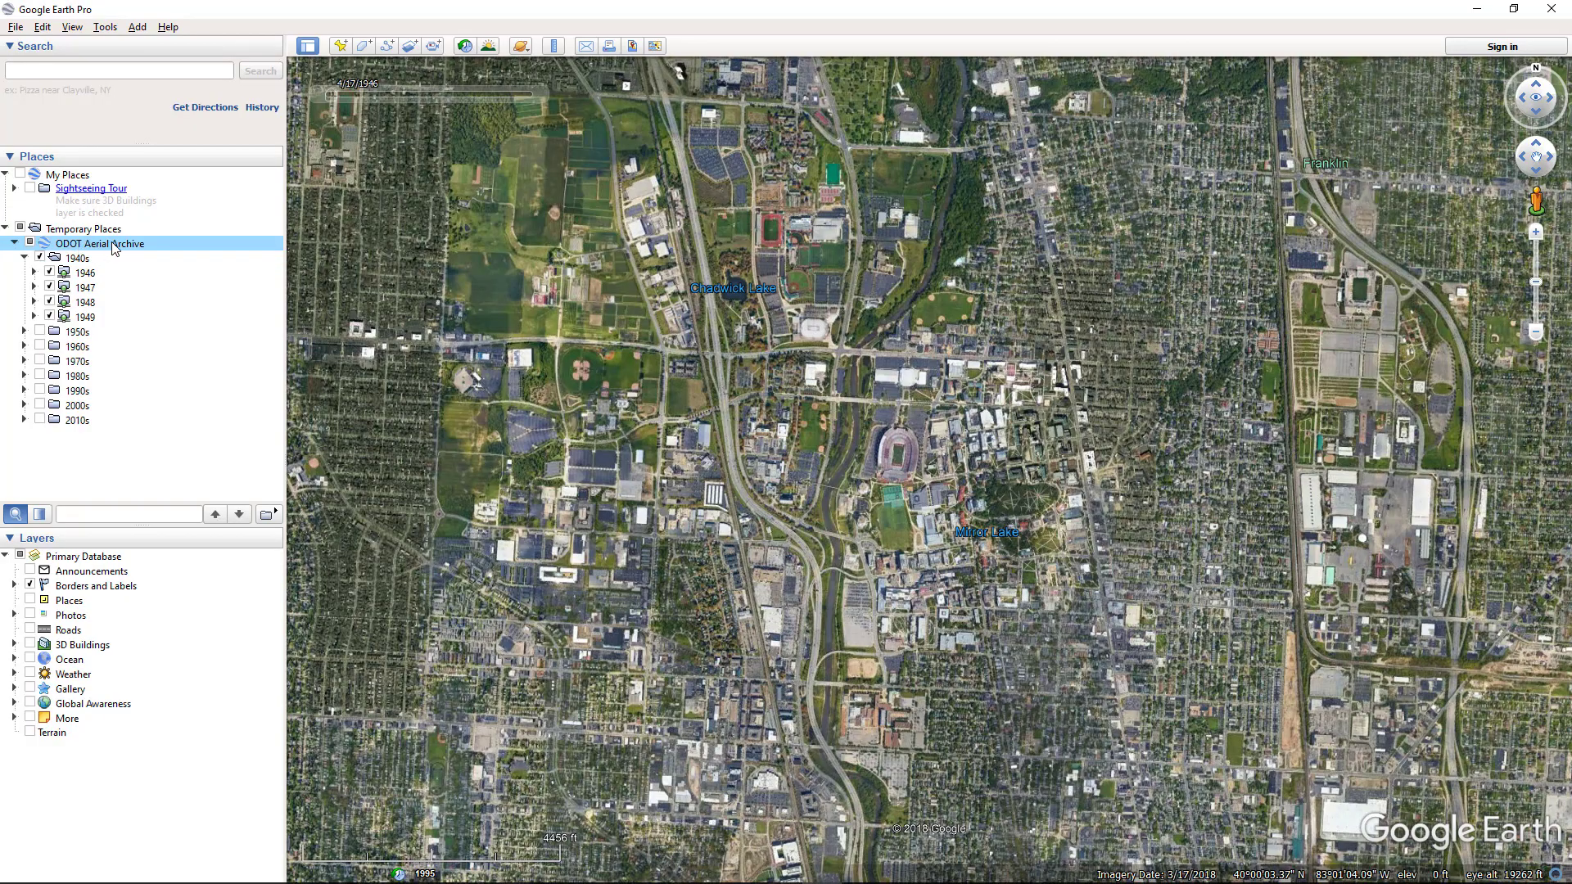
{"action": "double_click", "coordinate": [113, 245]}
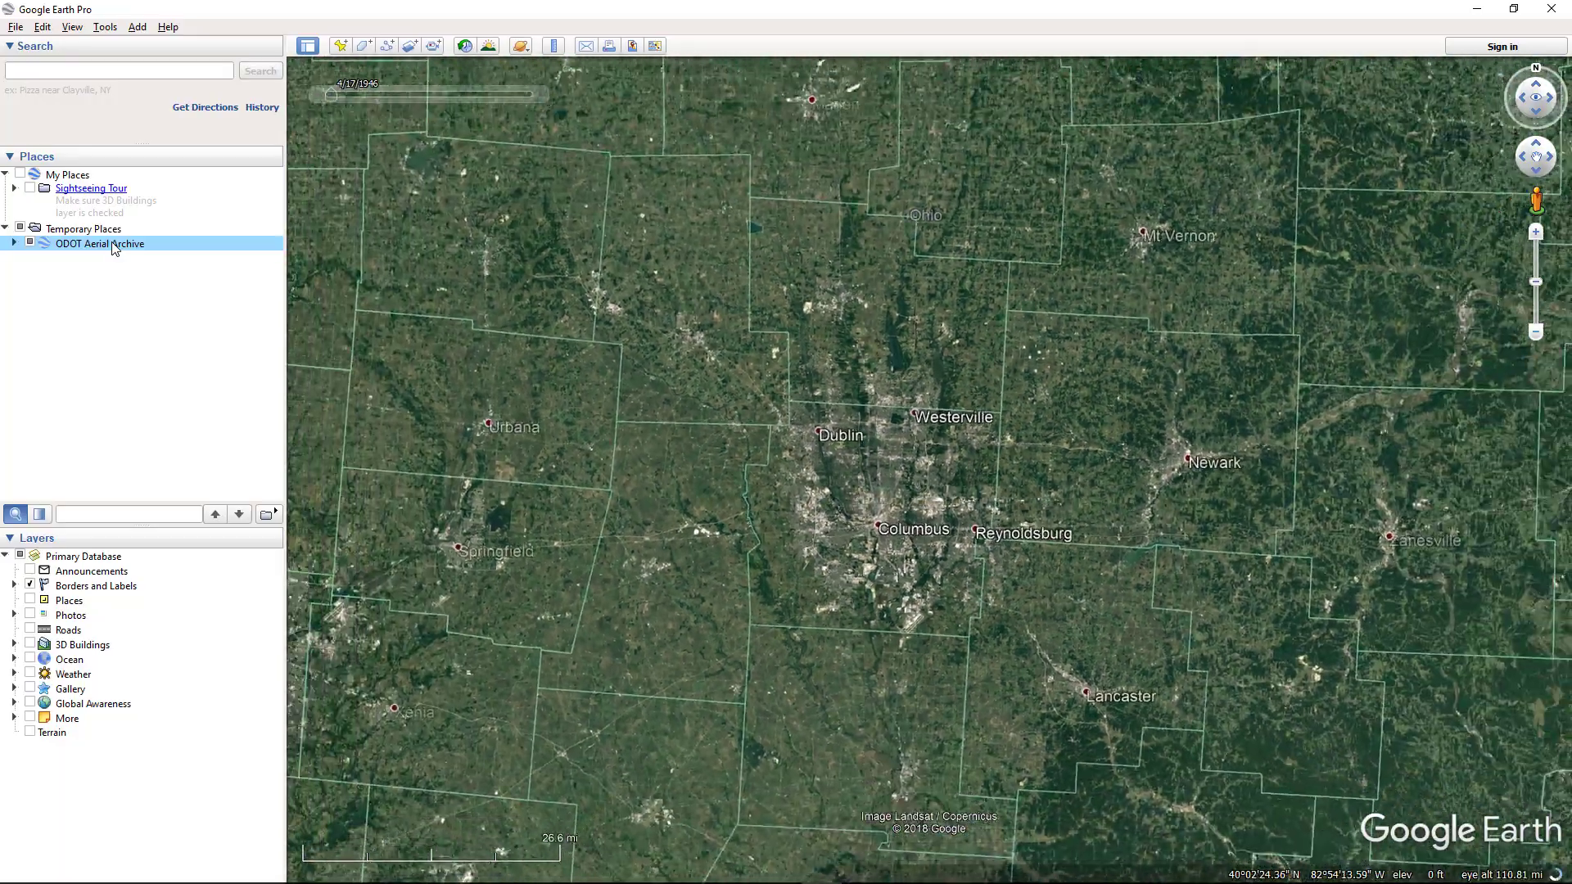
{"action": "scroll", "coordinate": [560, 483], "scroll_direction": "down", "scroll_amount": 3}
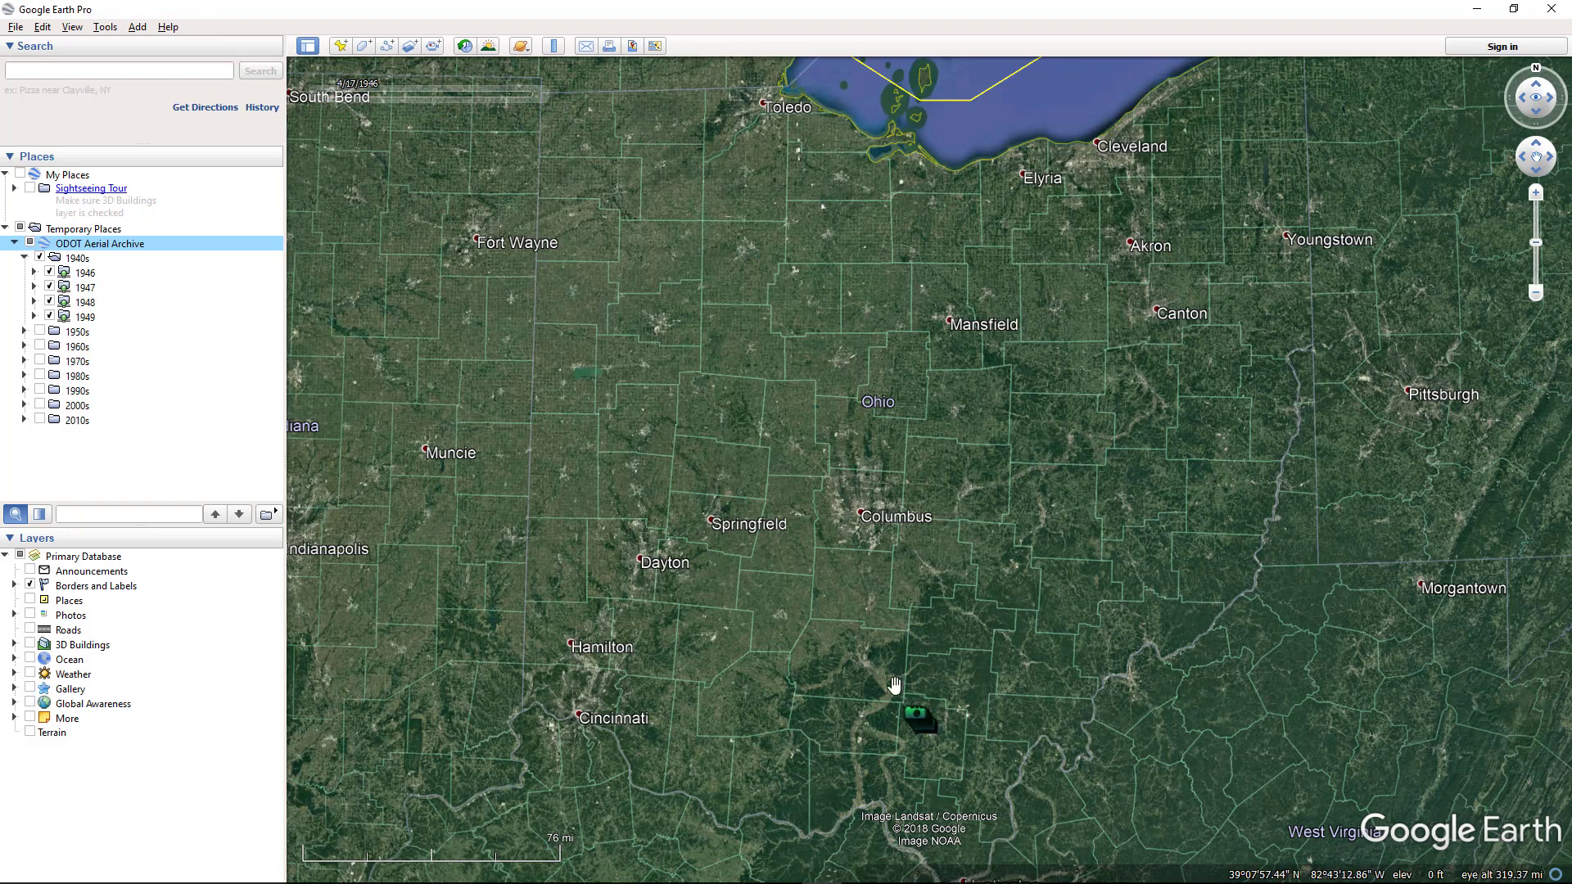
- Browse the 1940s photo locations by date, moving the time range on the time slider to 2/27/1948 through 11/16/1948
{"action": "left_click", "coordinate": [334, 98]}
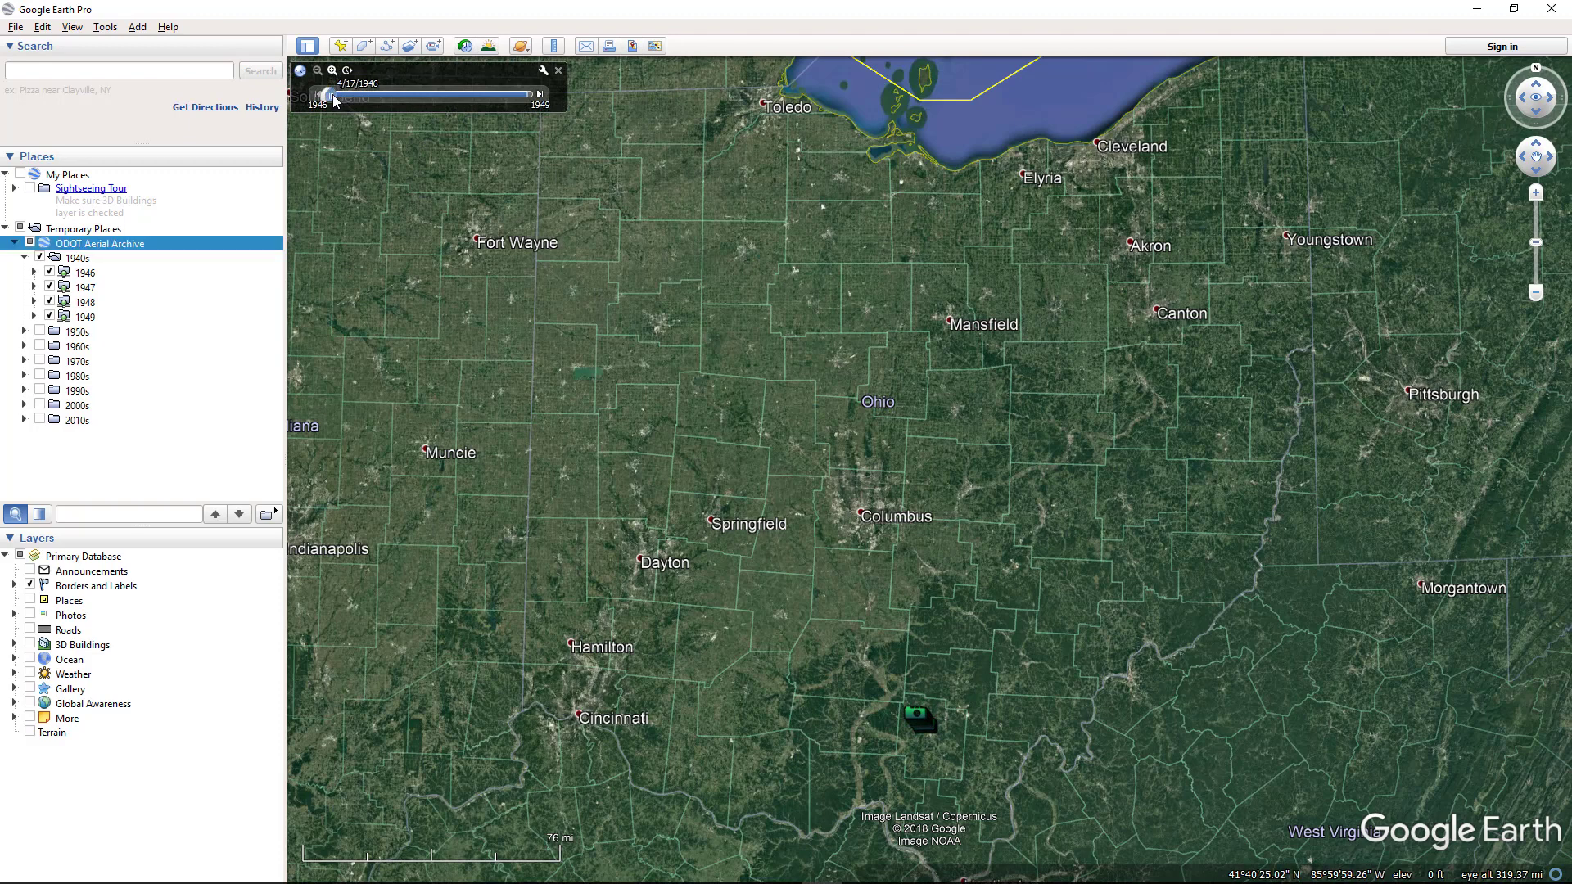
{"action": "left_click_drag", "start_coordinate": [334, 99], "coordinate": [422, 99]}
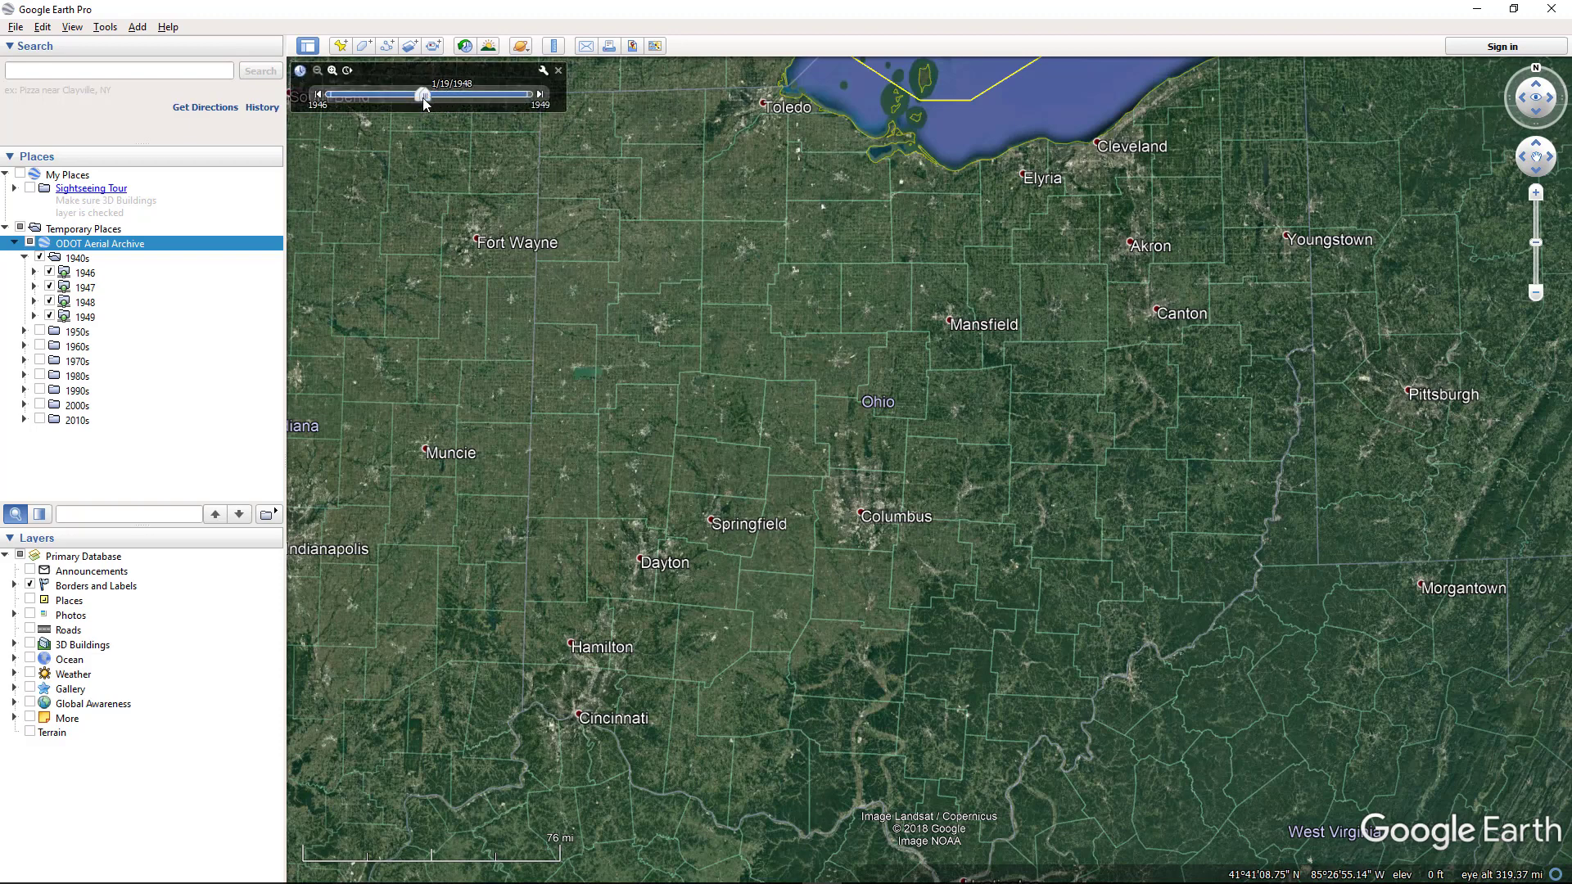
{"action": "left_click_drag", "start_coordinate": [412, 97], "coordinate": [384, 100]}
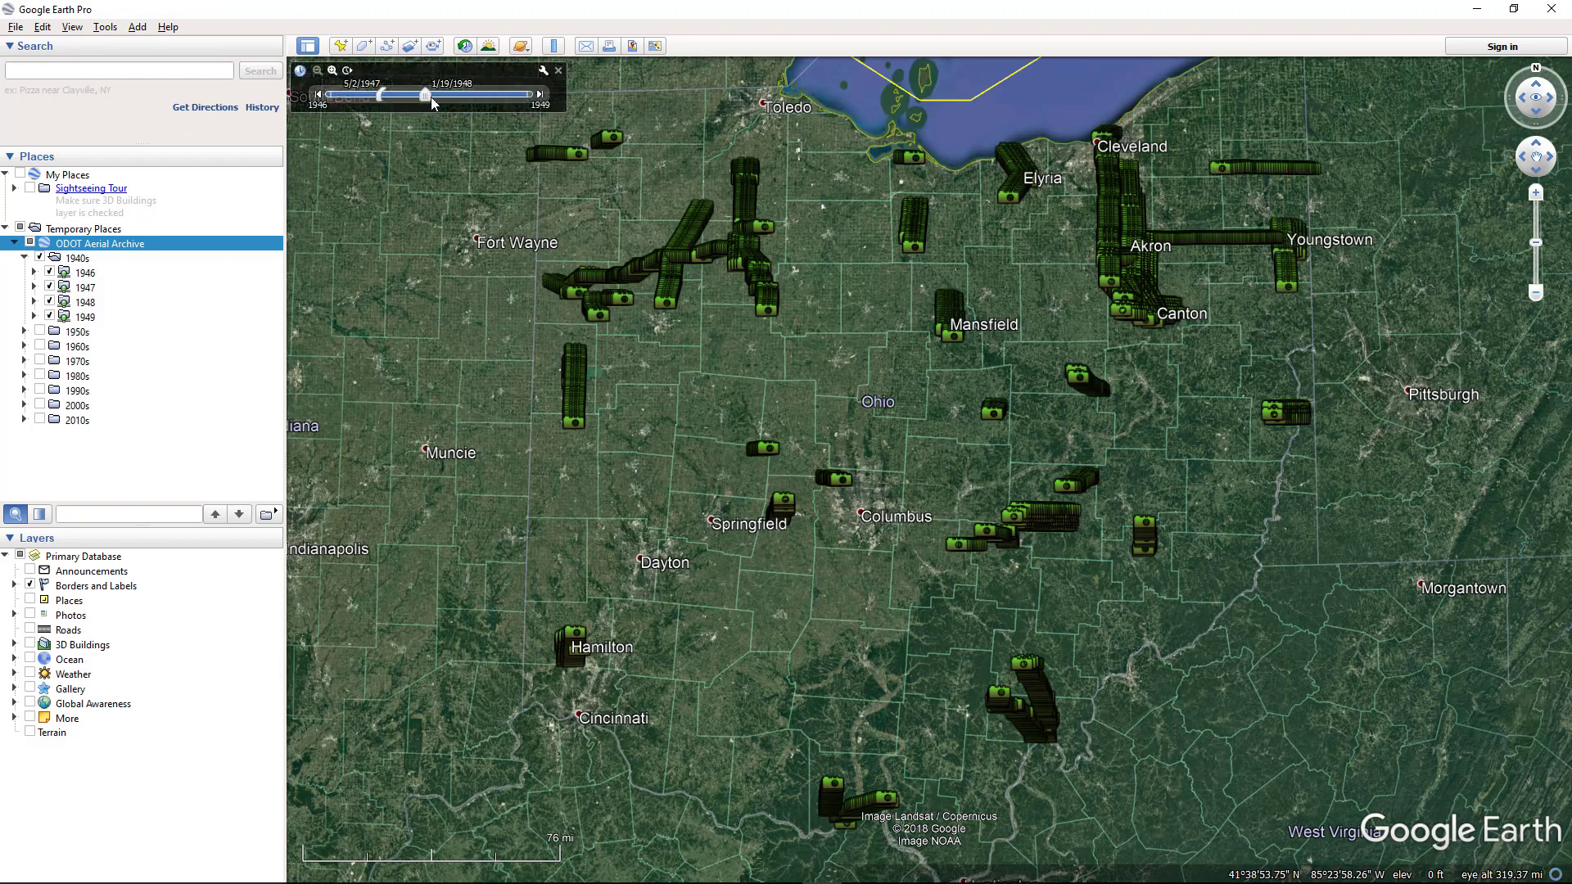
{"action": "mouse_move", "coordinate": [425, 95]}
{"action": "left_mouse_down"}
{"action": "mouse_move", "coordinate": [369, 96]}
{"action": "mouse_move", "coordinate": [449, 101]}
{"action": "left_mouse_up"}
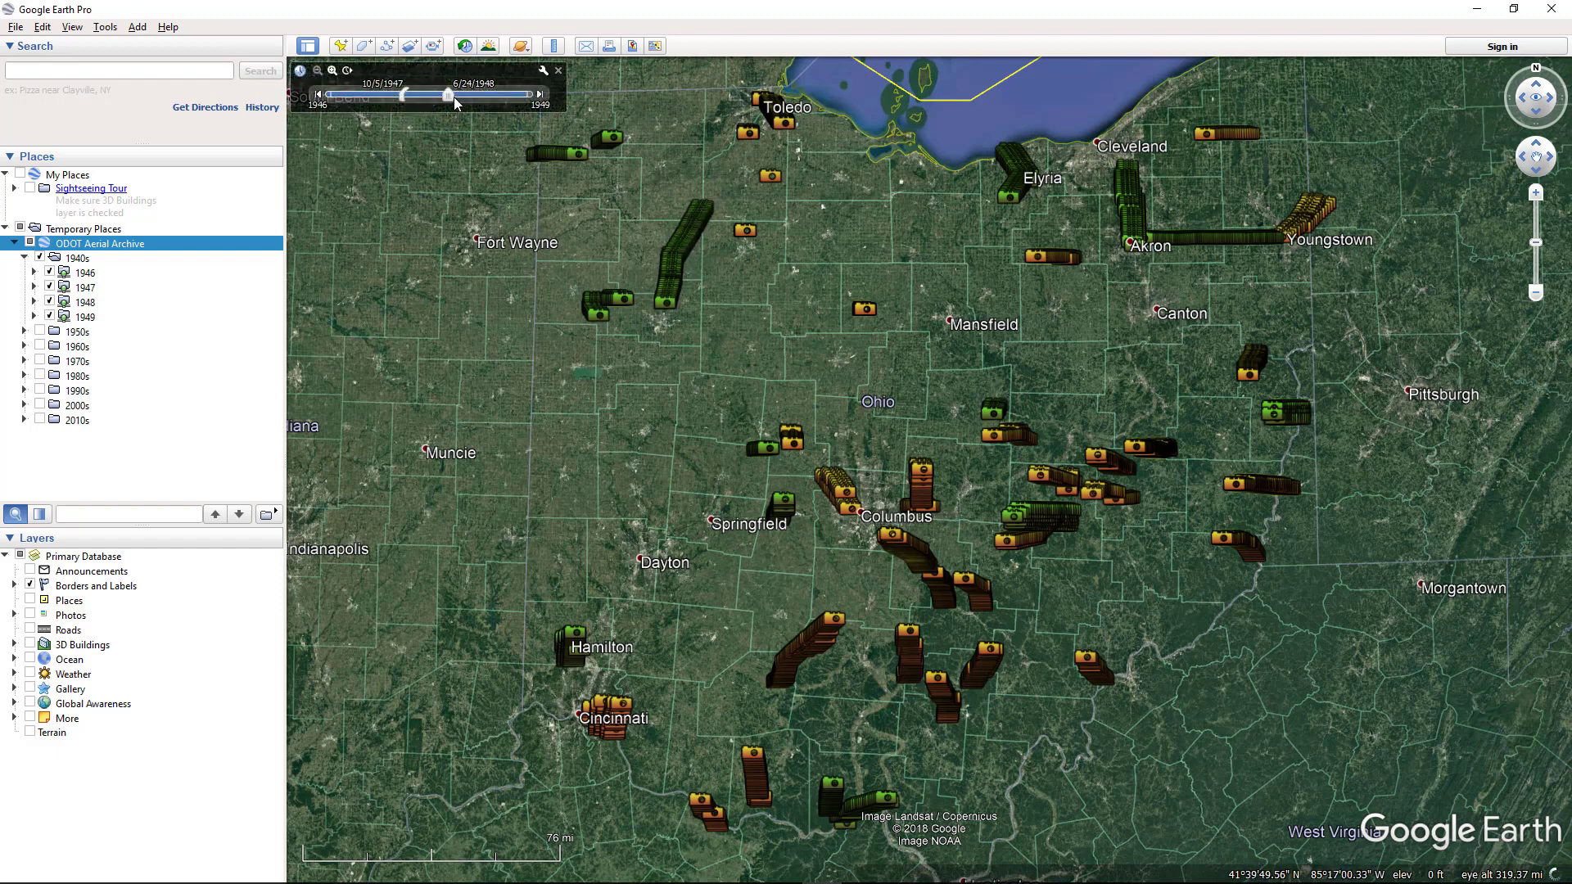
{"action": "mouse_move", "coordinate": [450, 97]}
{"action": "left_mouse_down"}
{"action": "mouse_move", "coordinate": [535, 102]}
{"action": "mouse_move", "coordinate": [460, 109]}
{"action": "left_mouse_up"}
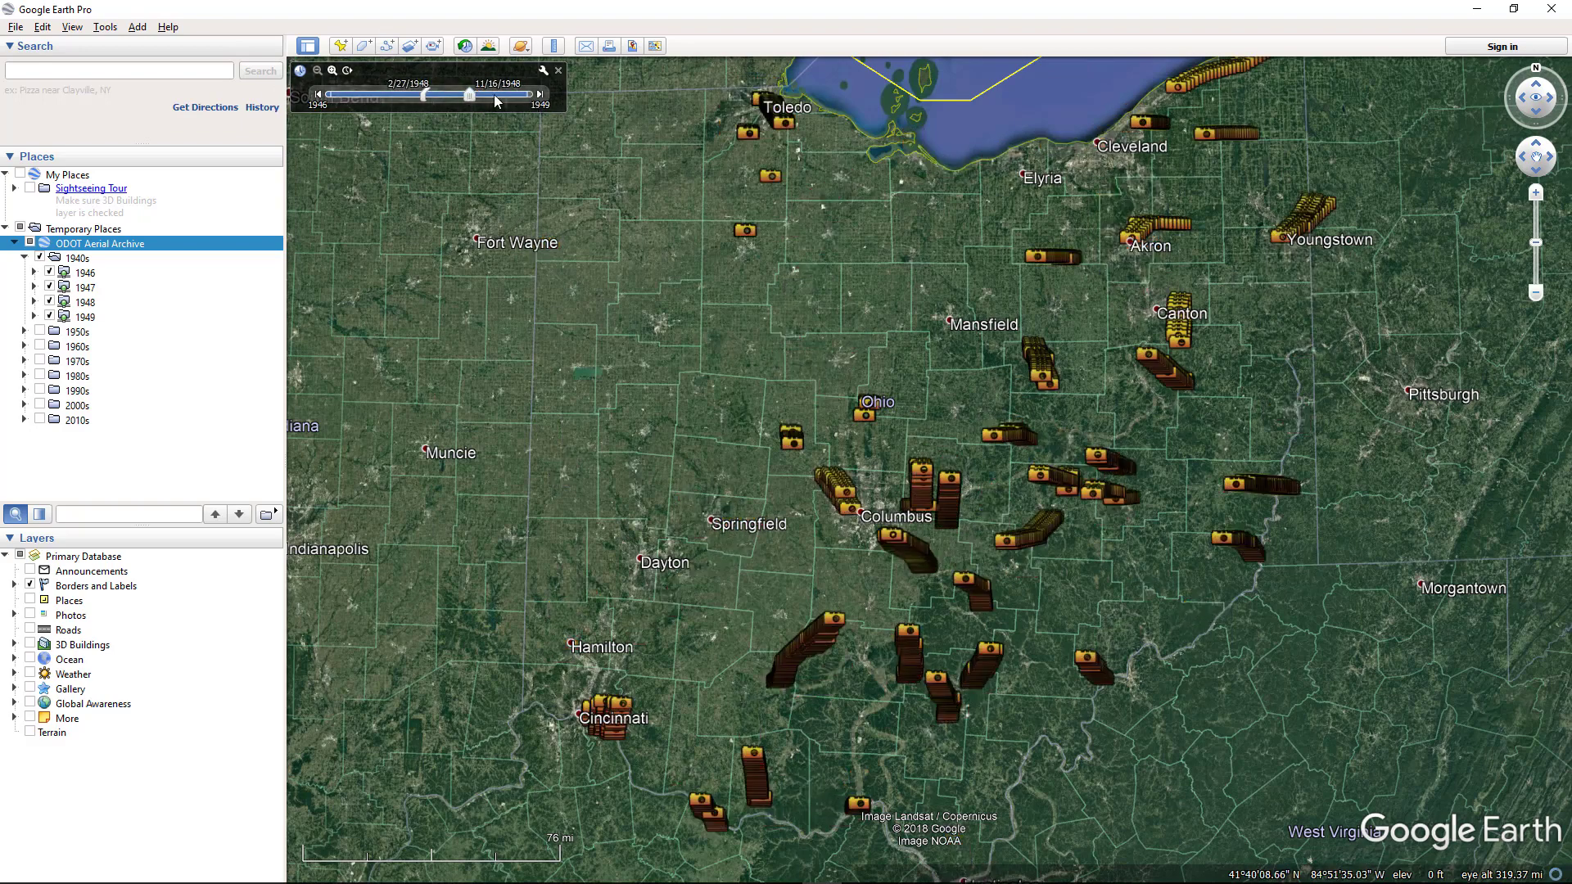
- Review the start and end date settings in the time slider's Date and Time Options, and close them unchanged
{"action": "left_click", "coordinate": [543, 71]}
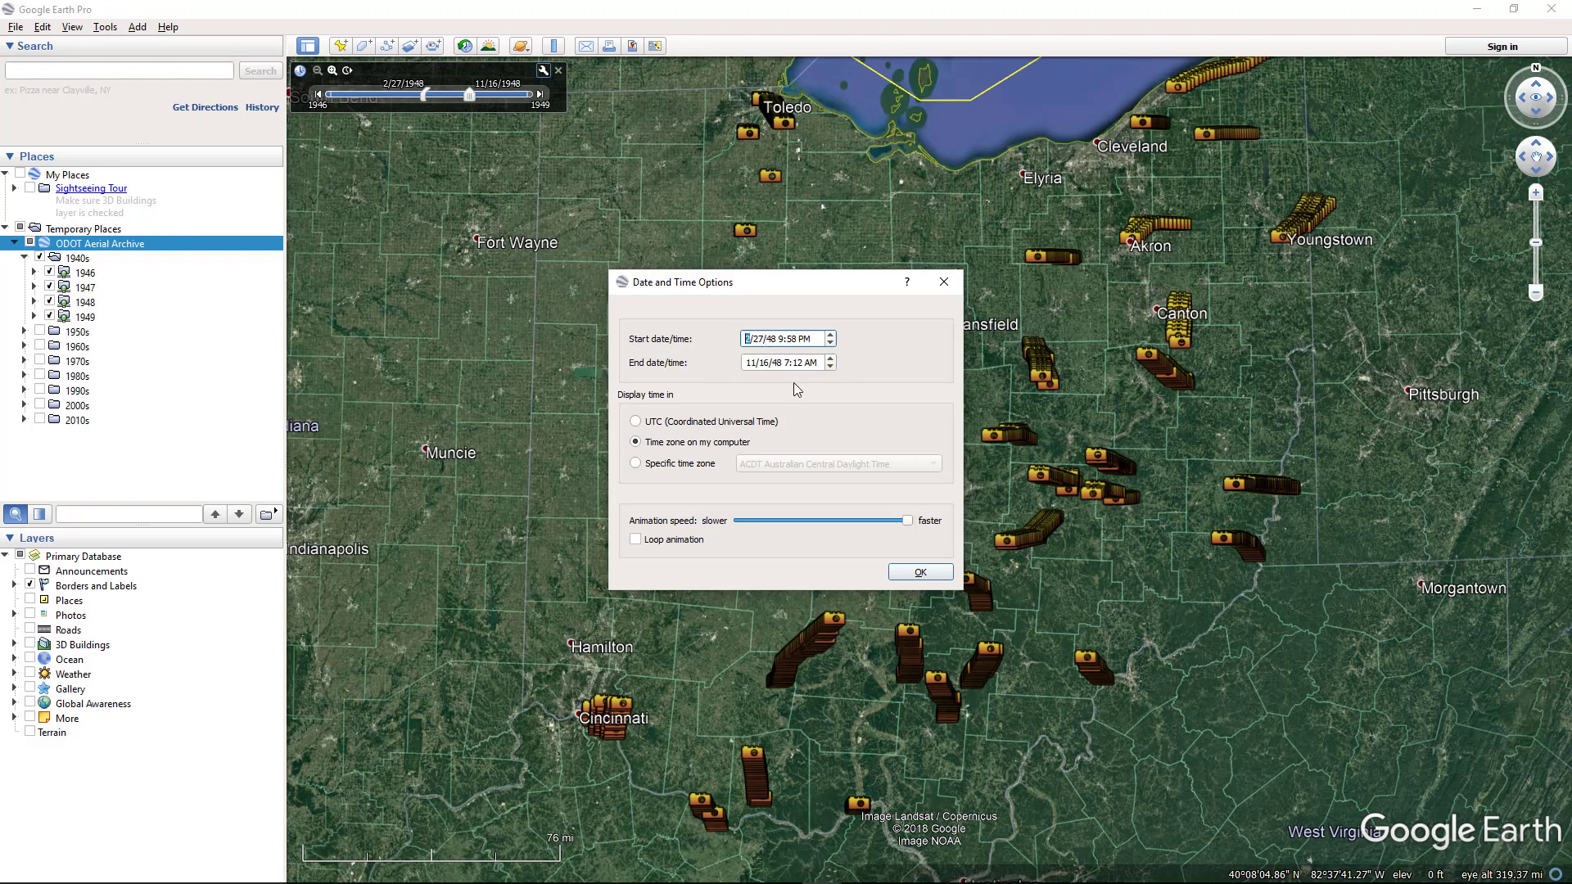
{"action": "left_click", "coordinate": [927, 573]}
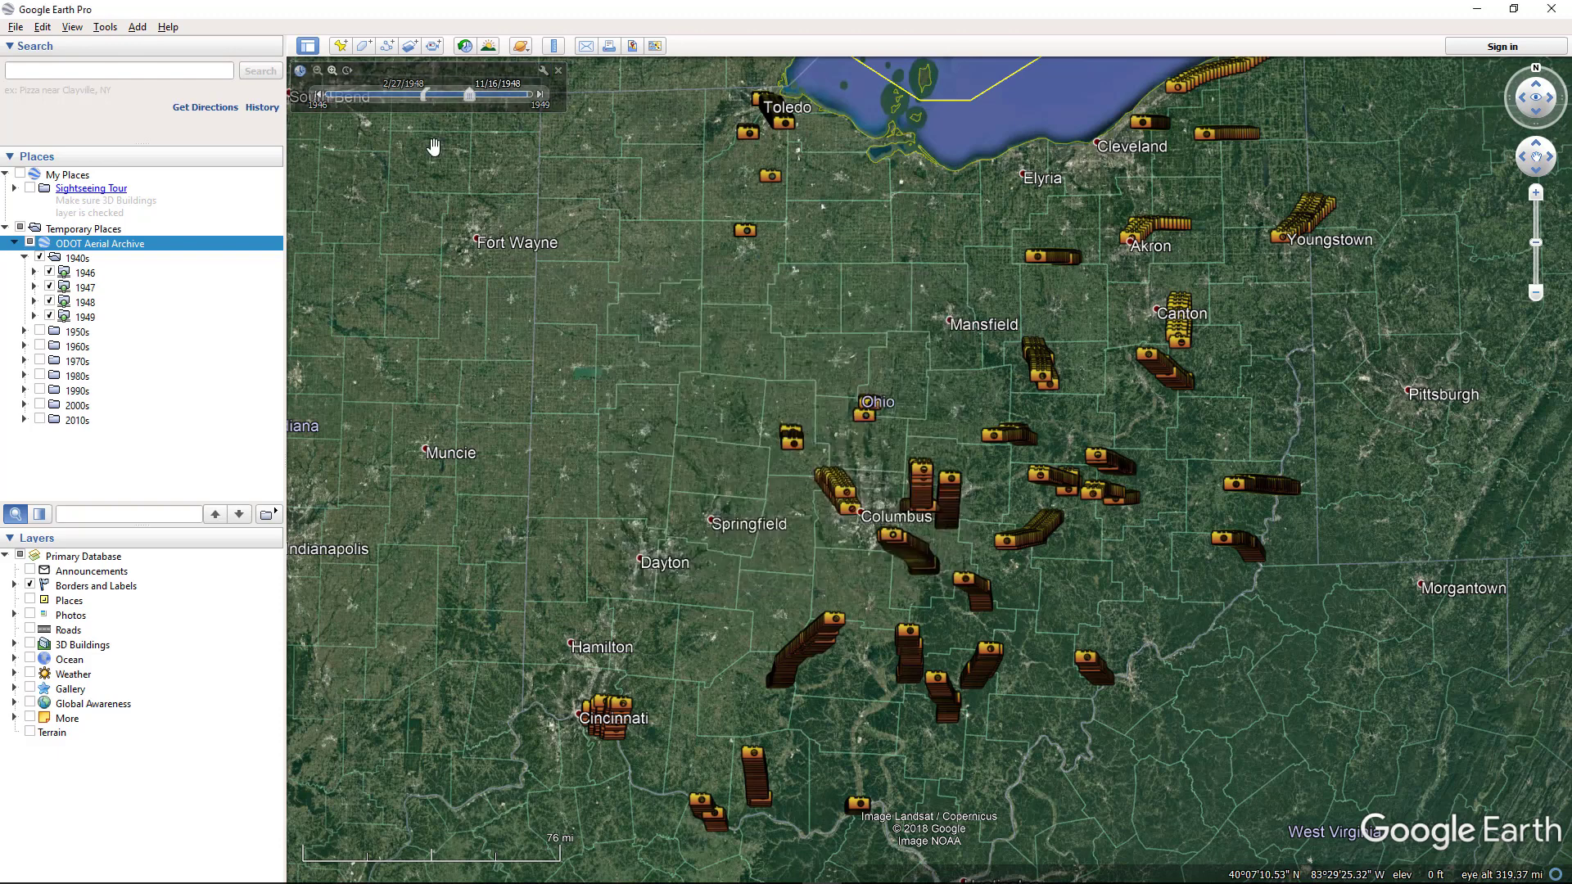
- Zoom the timeline in and back out, and move the displayed time range to 4/1/1946 through 12/19/1946
{"action": "left_click", "coordinate": [332, 72]}
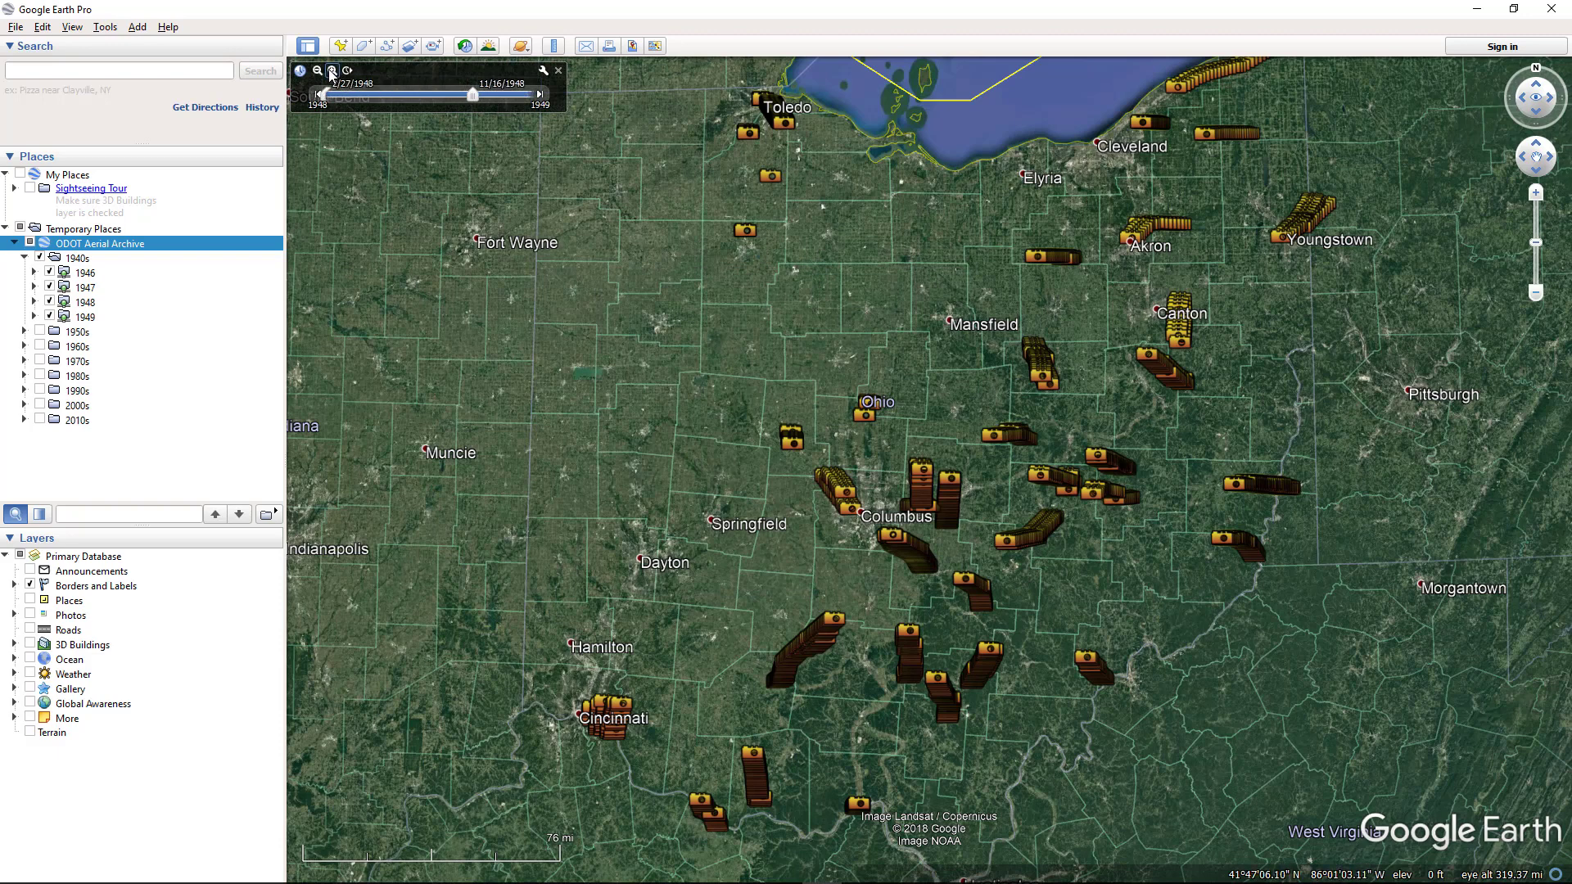
{"action": "left_click", "coordinate": [318, 71]}
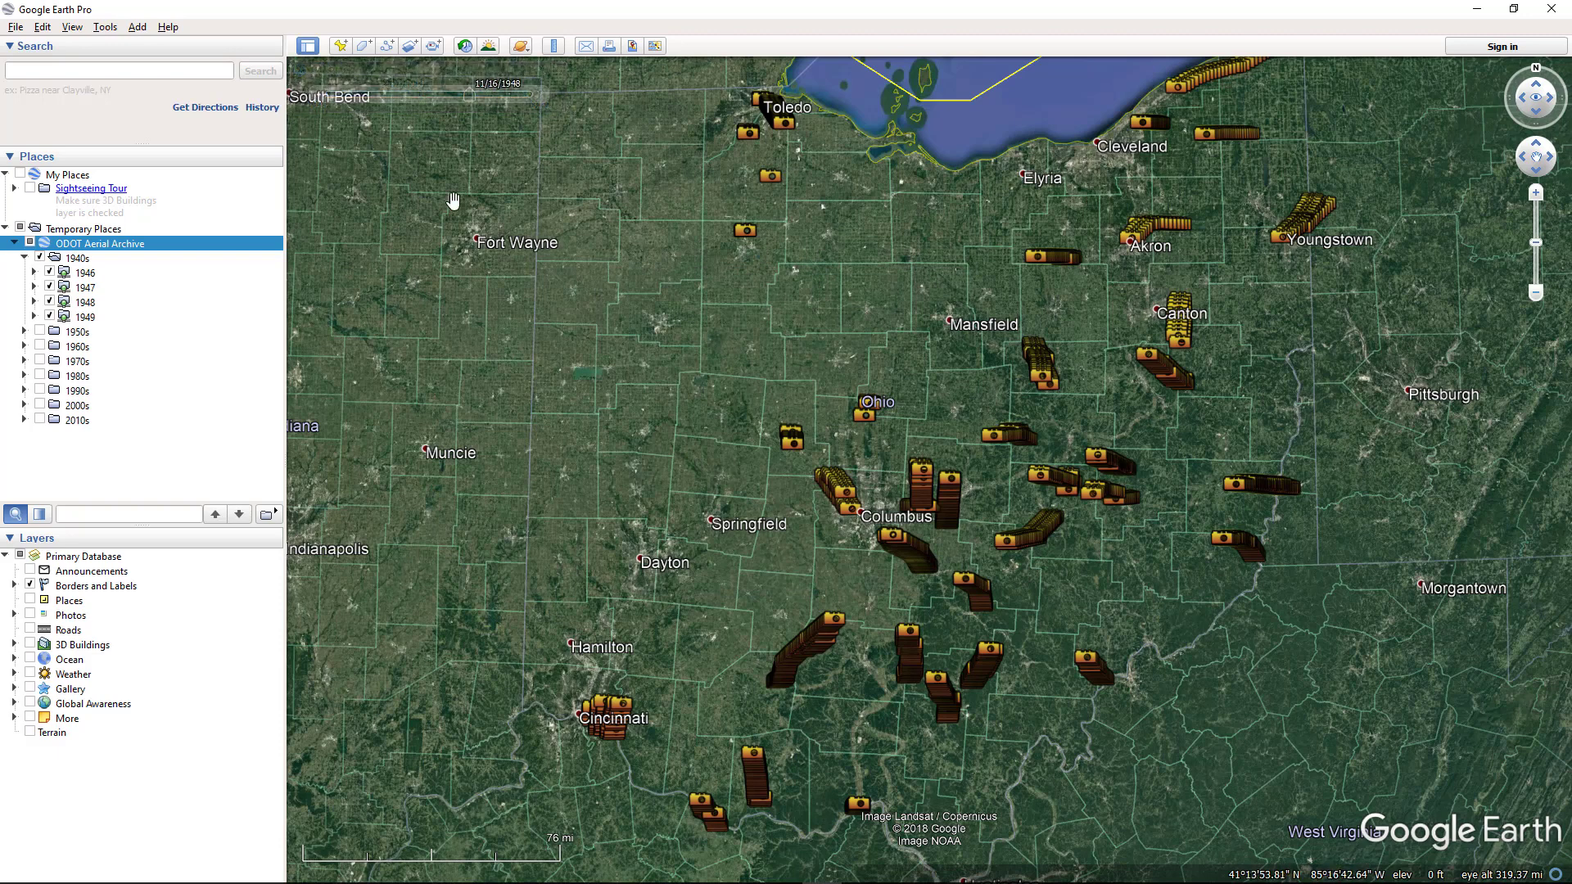
{"action": "left_click_drag", "start_coordinate": [435, 94], "coordinate": [370, 106]}
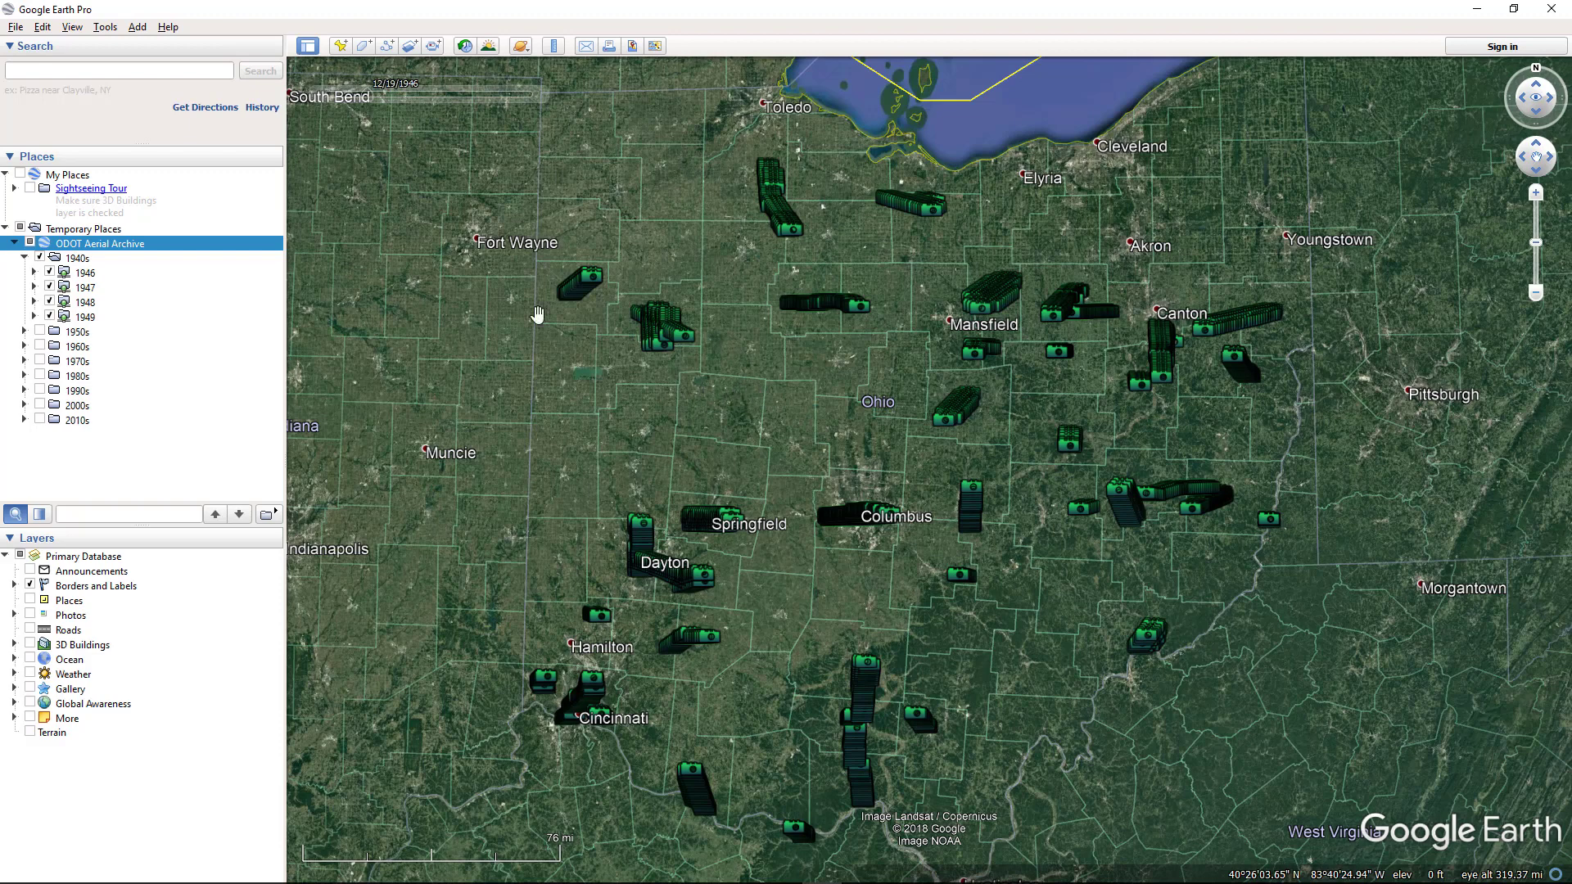
- Search for "ohio" and fly to the suggested Ohio Stadium on Woody Hayes Drive in Columbus
{"action": "left_click", "coordinate": [161, 72]}
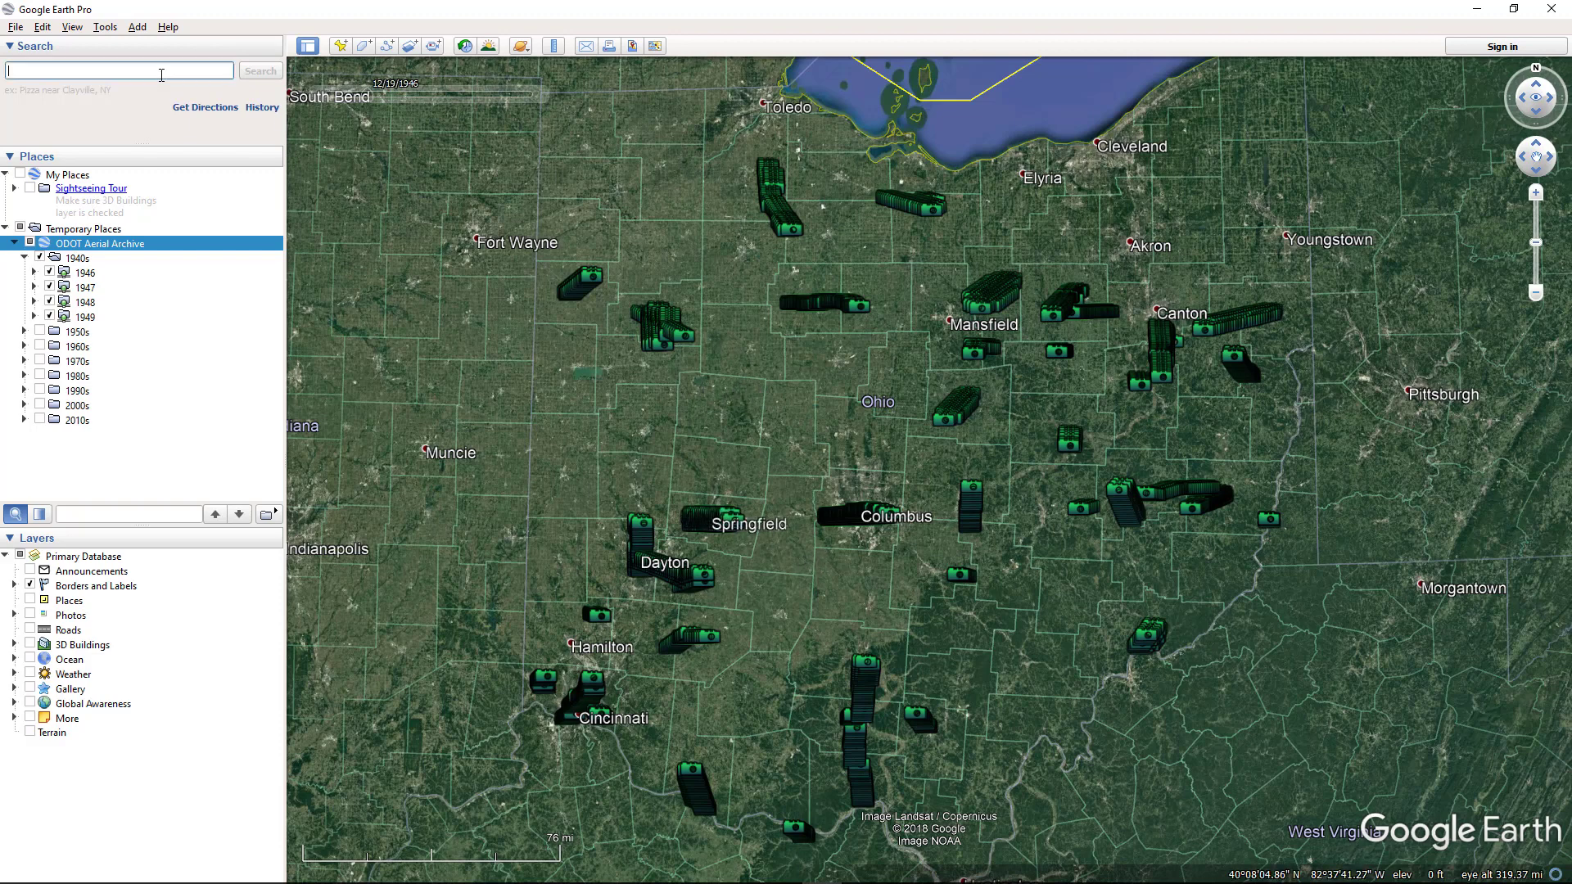
{"action": "type", "text": "ohio"}
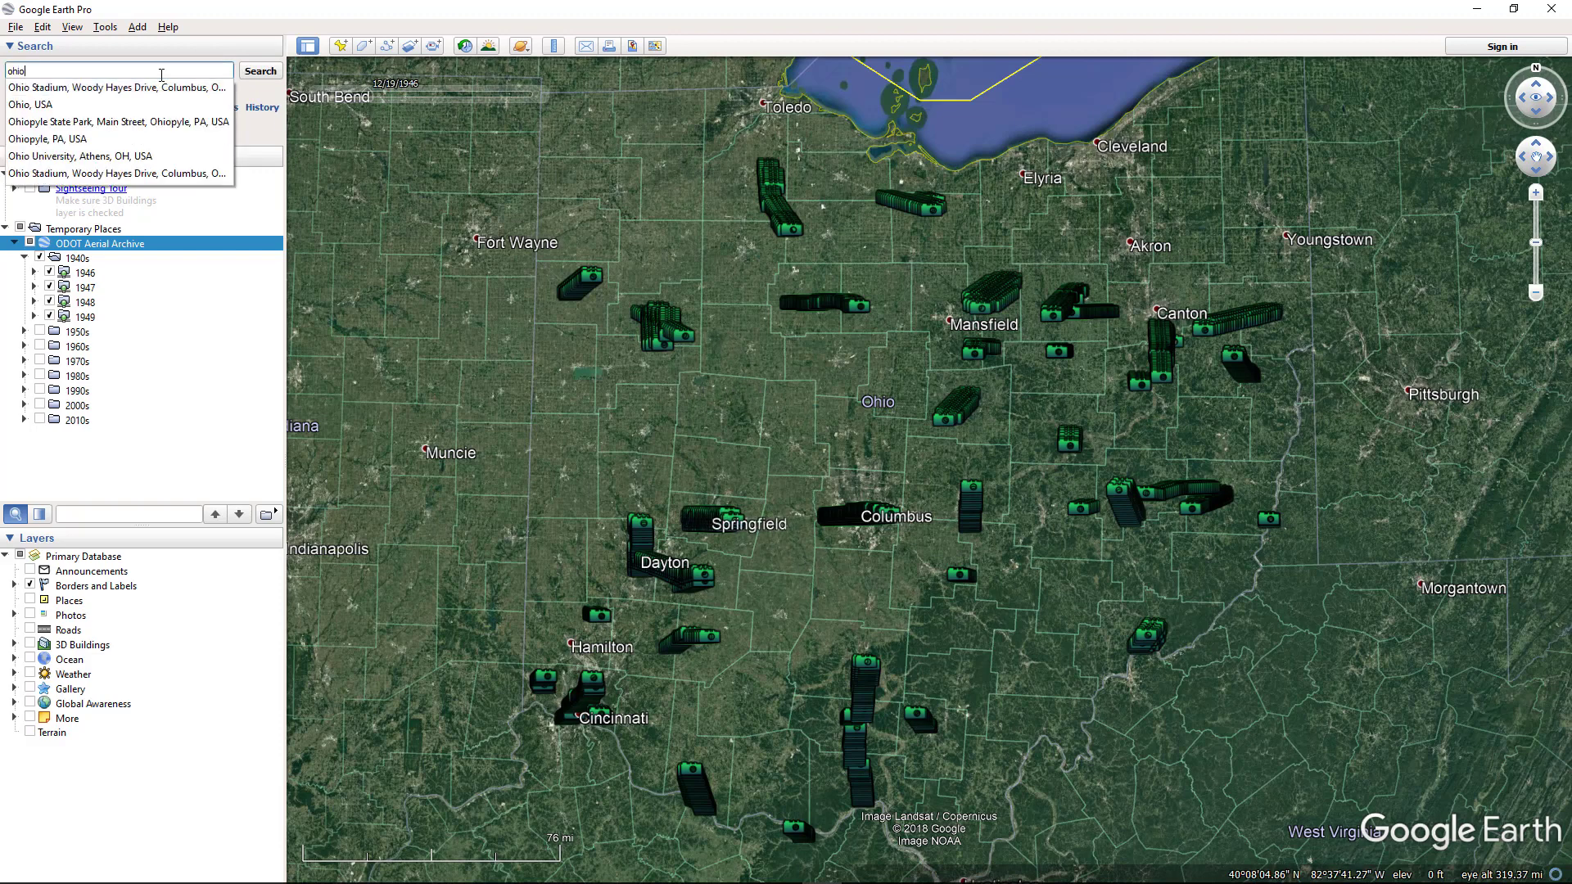
{"action": "left_click", "coordinate": [146, 88]}
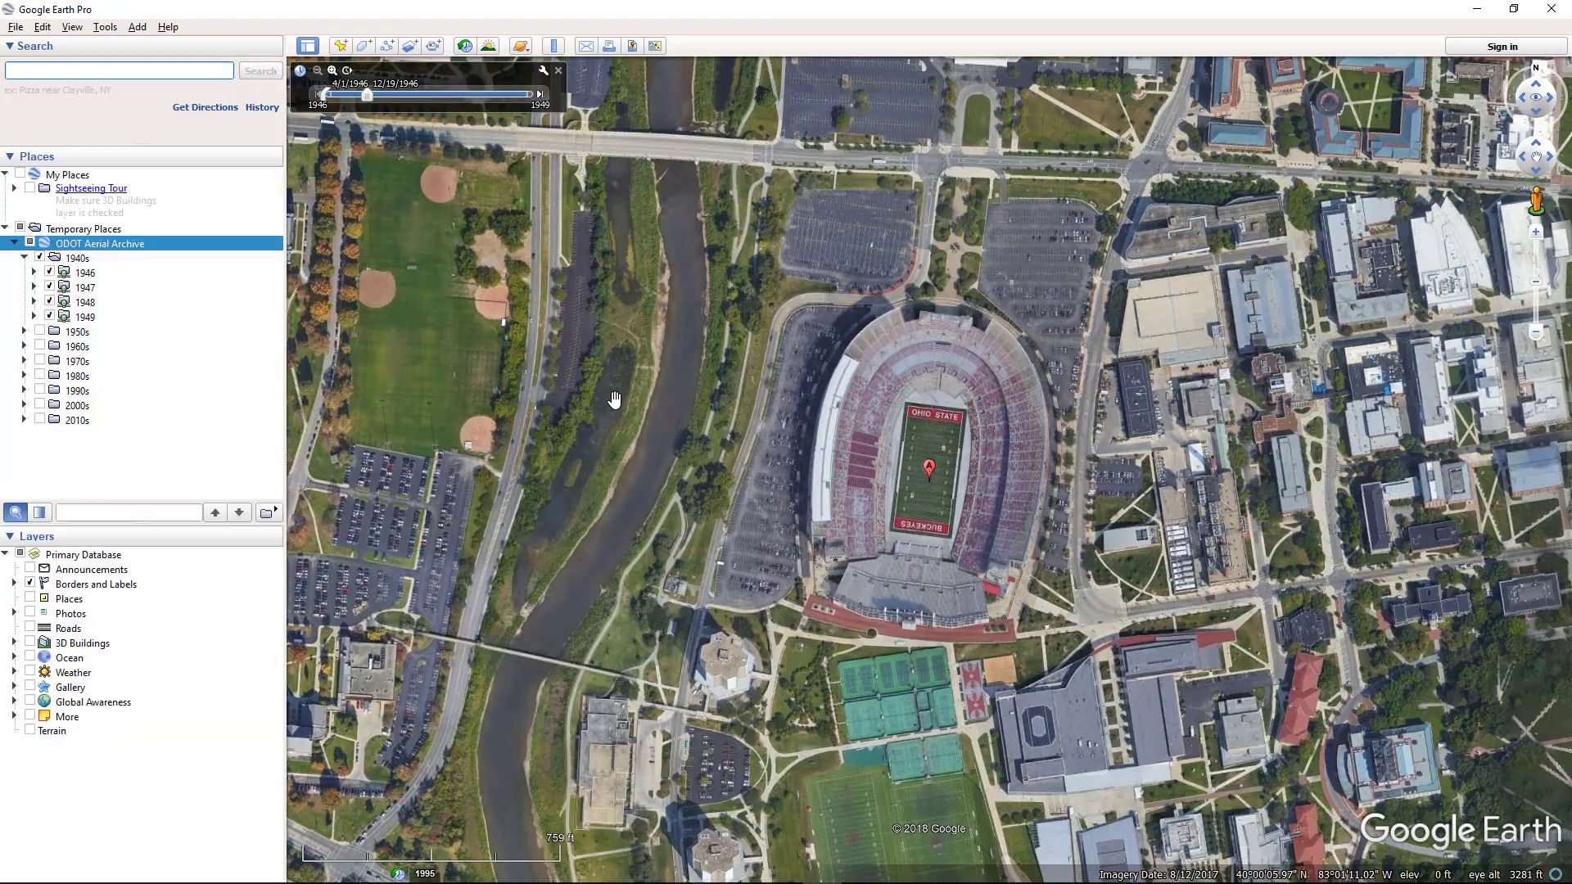
- Zoom out around Ohio Stadium and move the displayed time range to 10/19/1946 through 7/8/1947
{"action": "scroll", "coordinate": [888, 510], "scroll_direction": "down", "scroll_amount": 6}
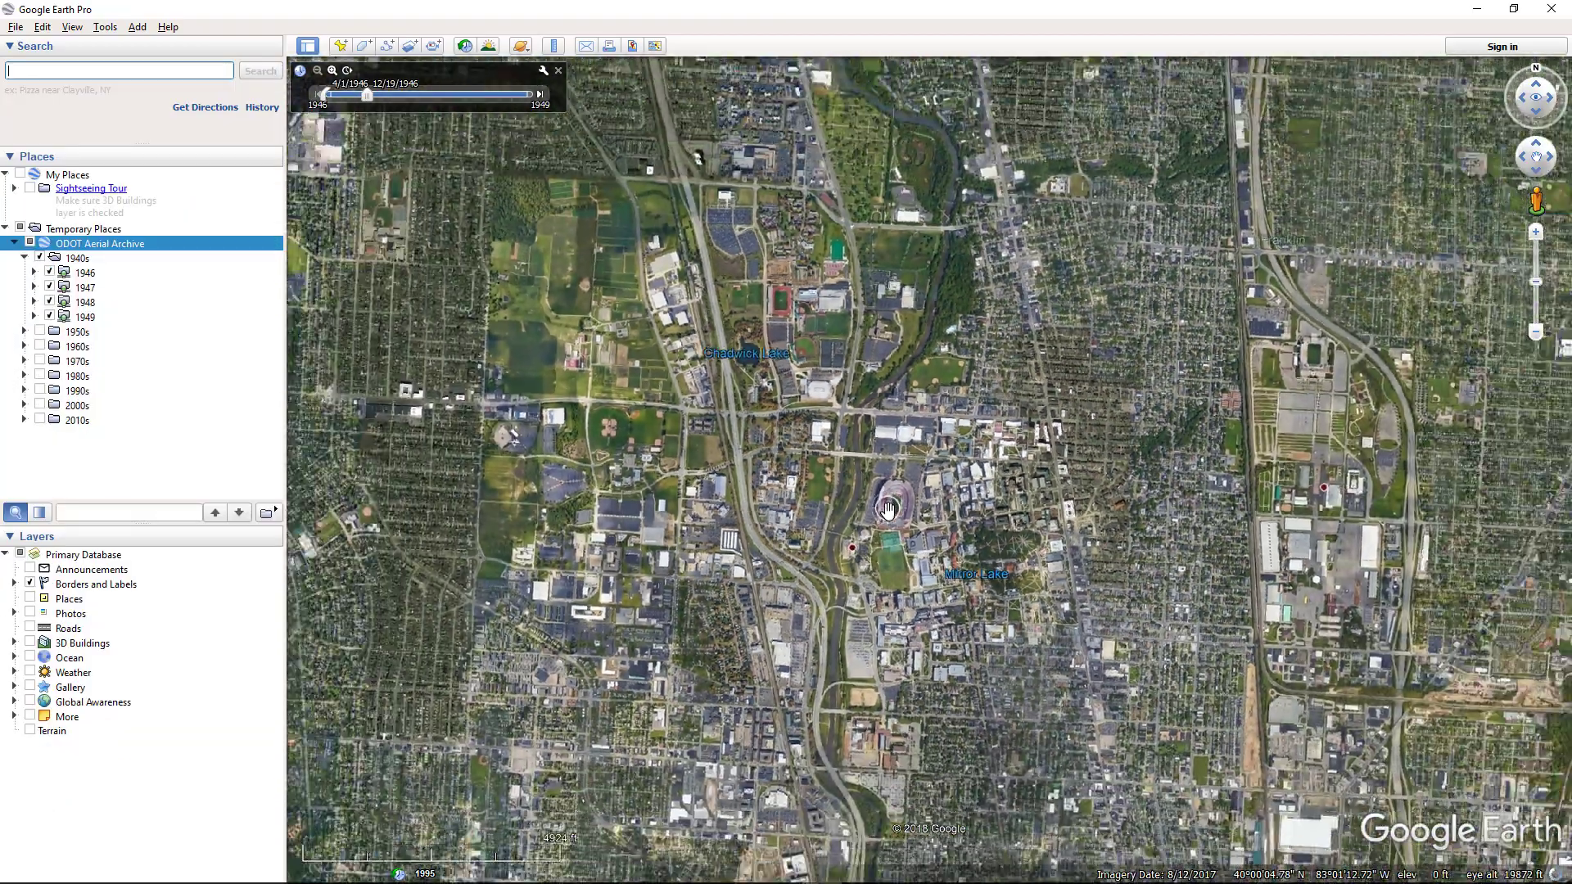
{"action": "scroll", "coordinate": [888, 509], "scroll_direction": "down", "scroll_amount": 3}
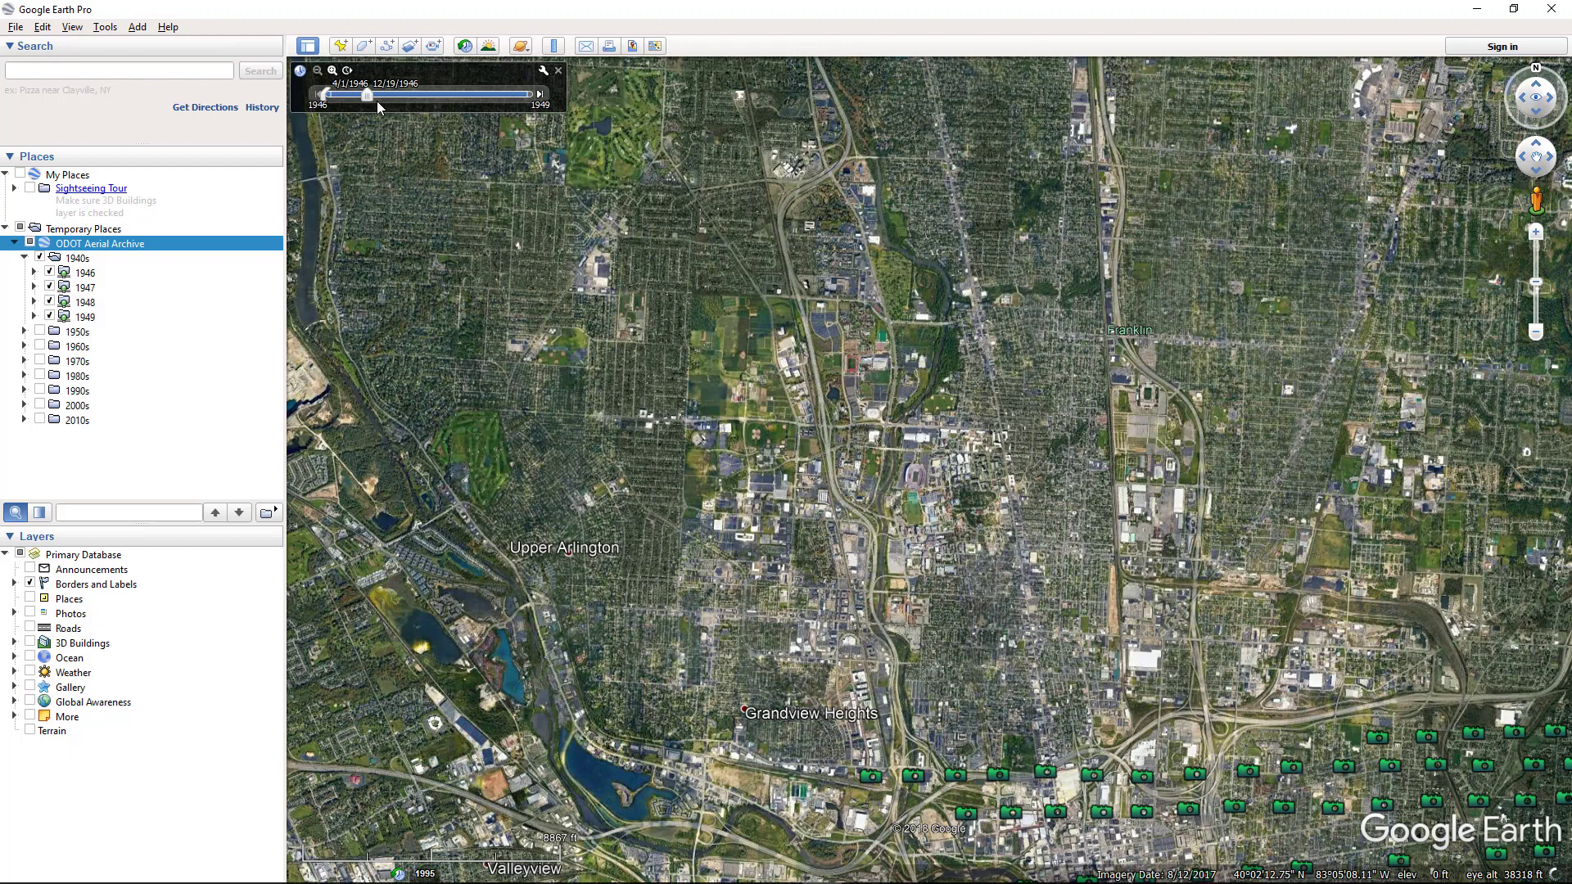
{"action": "left_click_drag", "start_coordinate": [375, 97], "coordinate": [396, 100]}
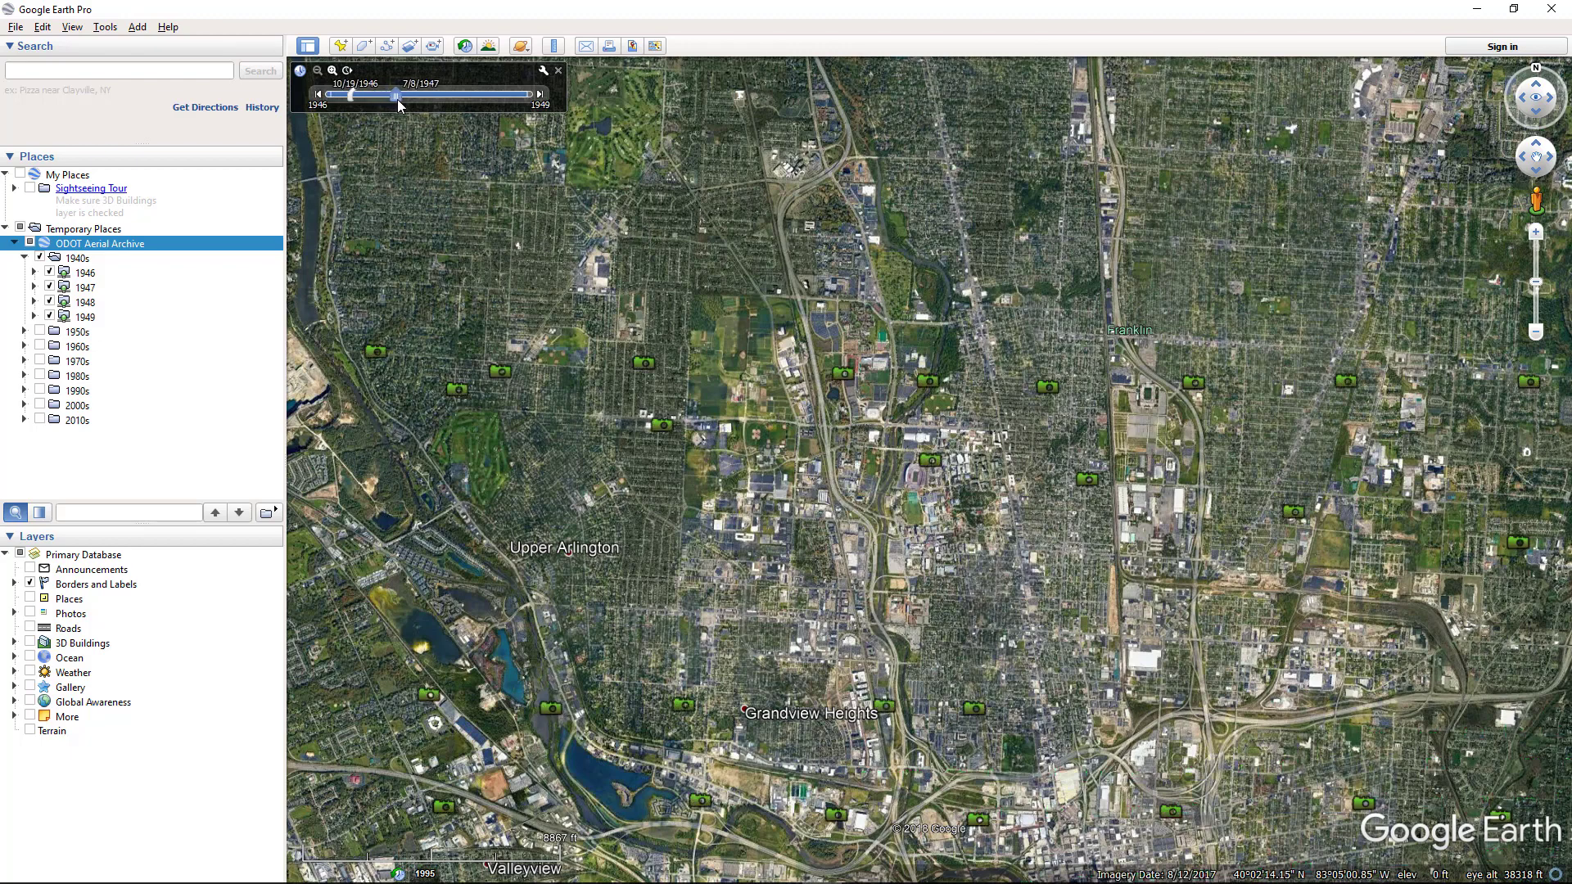
- Load the 83-4-68.tif photo from the marker nearest Ohio Stadium as a Google Earth overlay, and inspect the stadium in it
{"action": "left_click", "coordinate": [930, 461]}
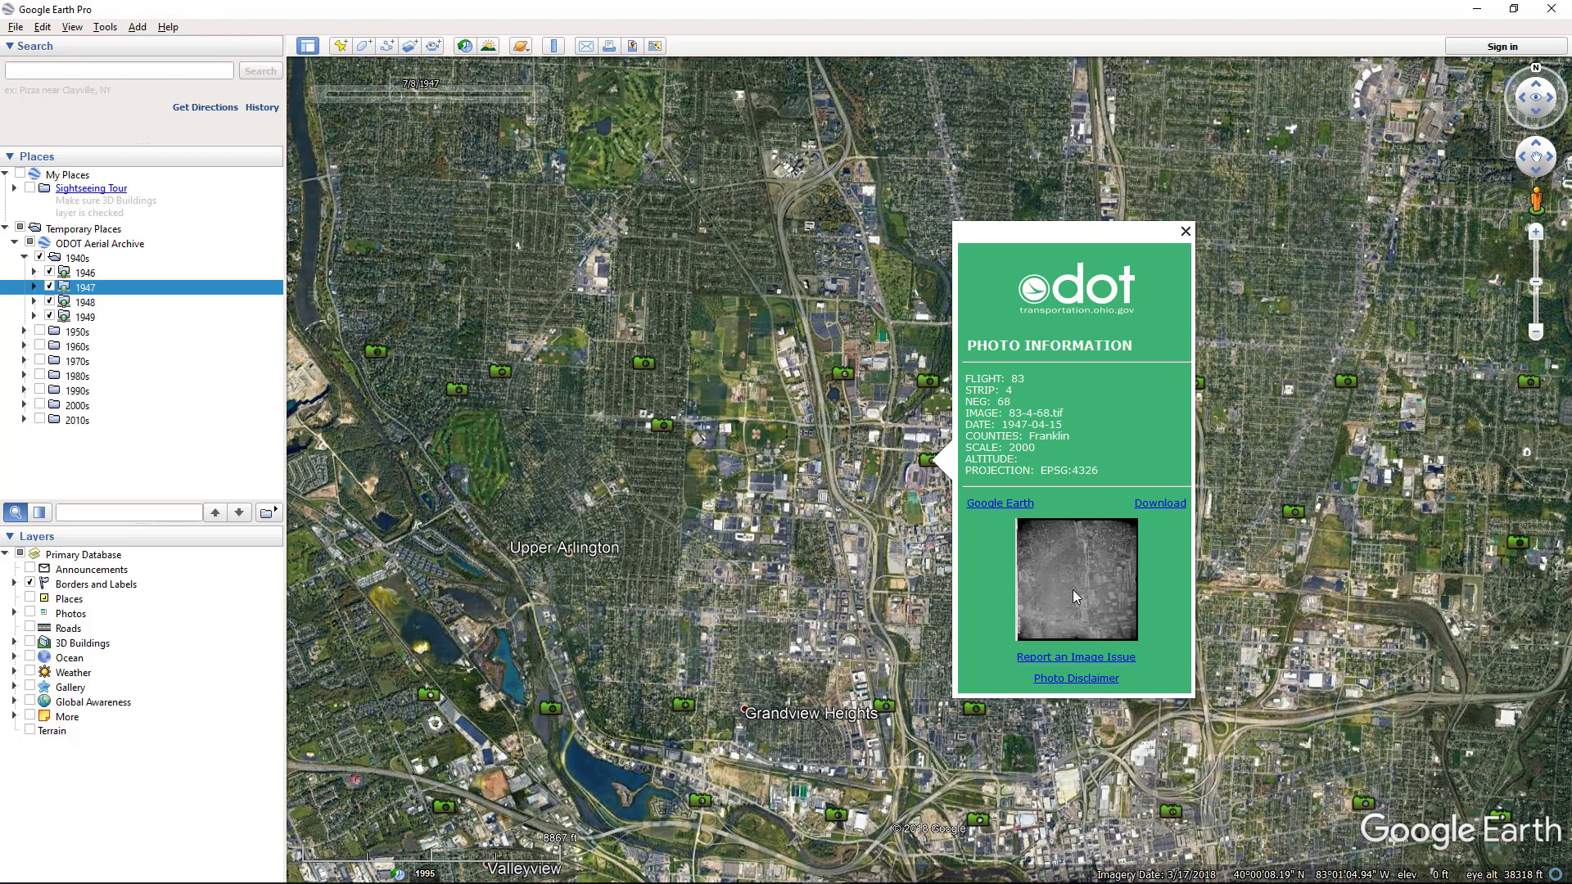
{"action": "left_click", "coordinate": [995, 504]}
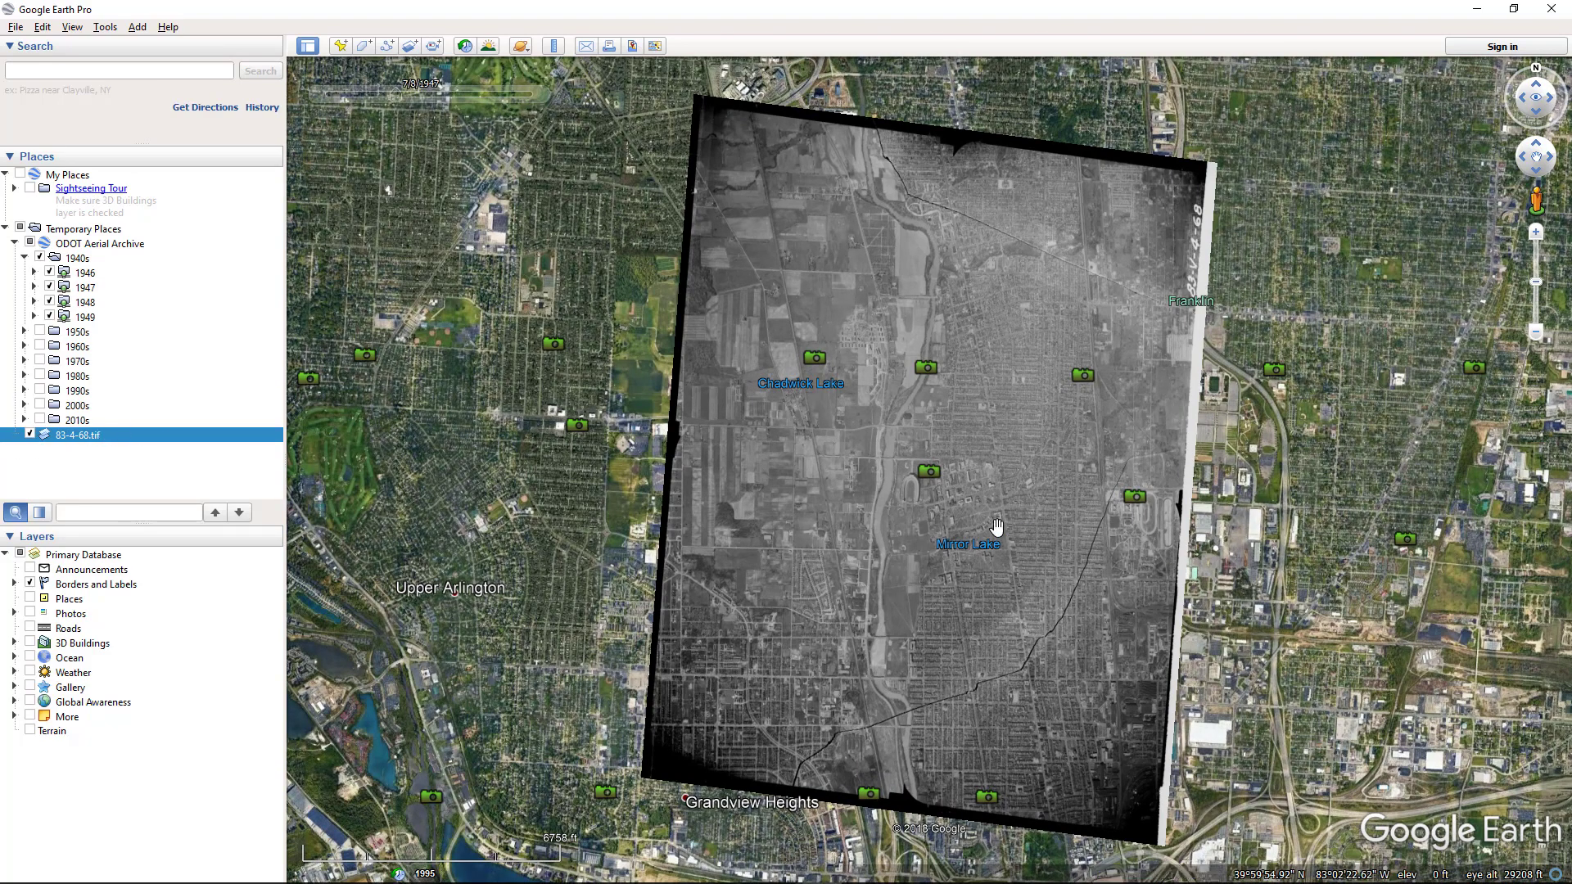
{"action": "scroll", "coordinate": [917, 487], "scroll_direction": "up", "scroll_amount": 5}
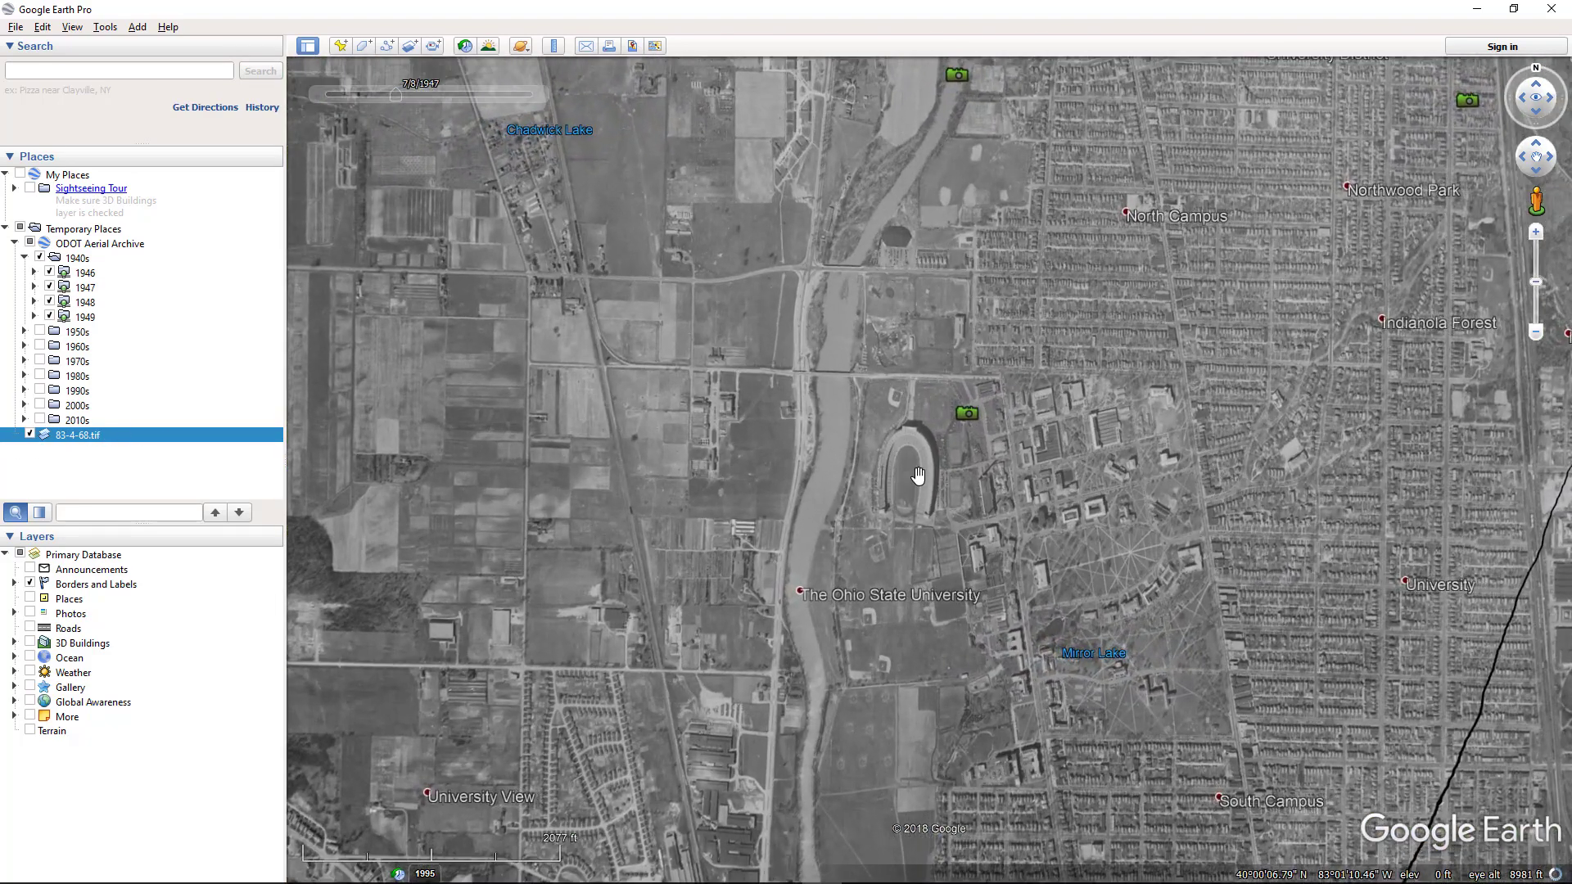
{"action": "scroll", "coordinate": [917, 475], "scroll_direction": "up", "scroll_amount": 4}
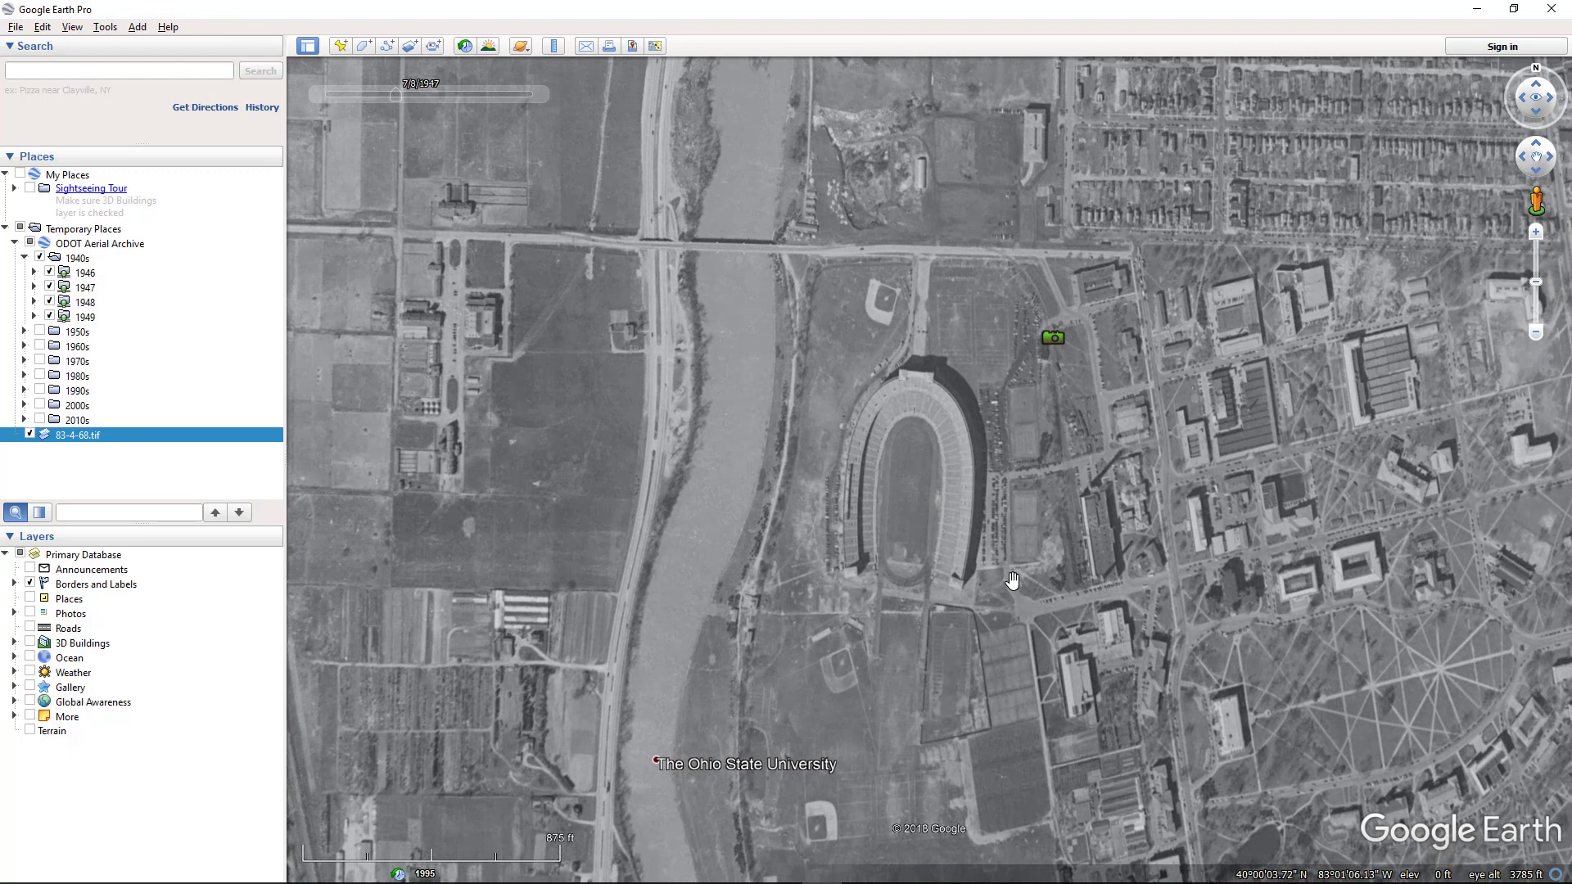
{"action": "scroll", "coordinate": [1012, 582], "scroll_direction": "down", "scroll_amount": 2}
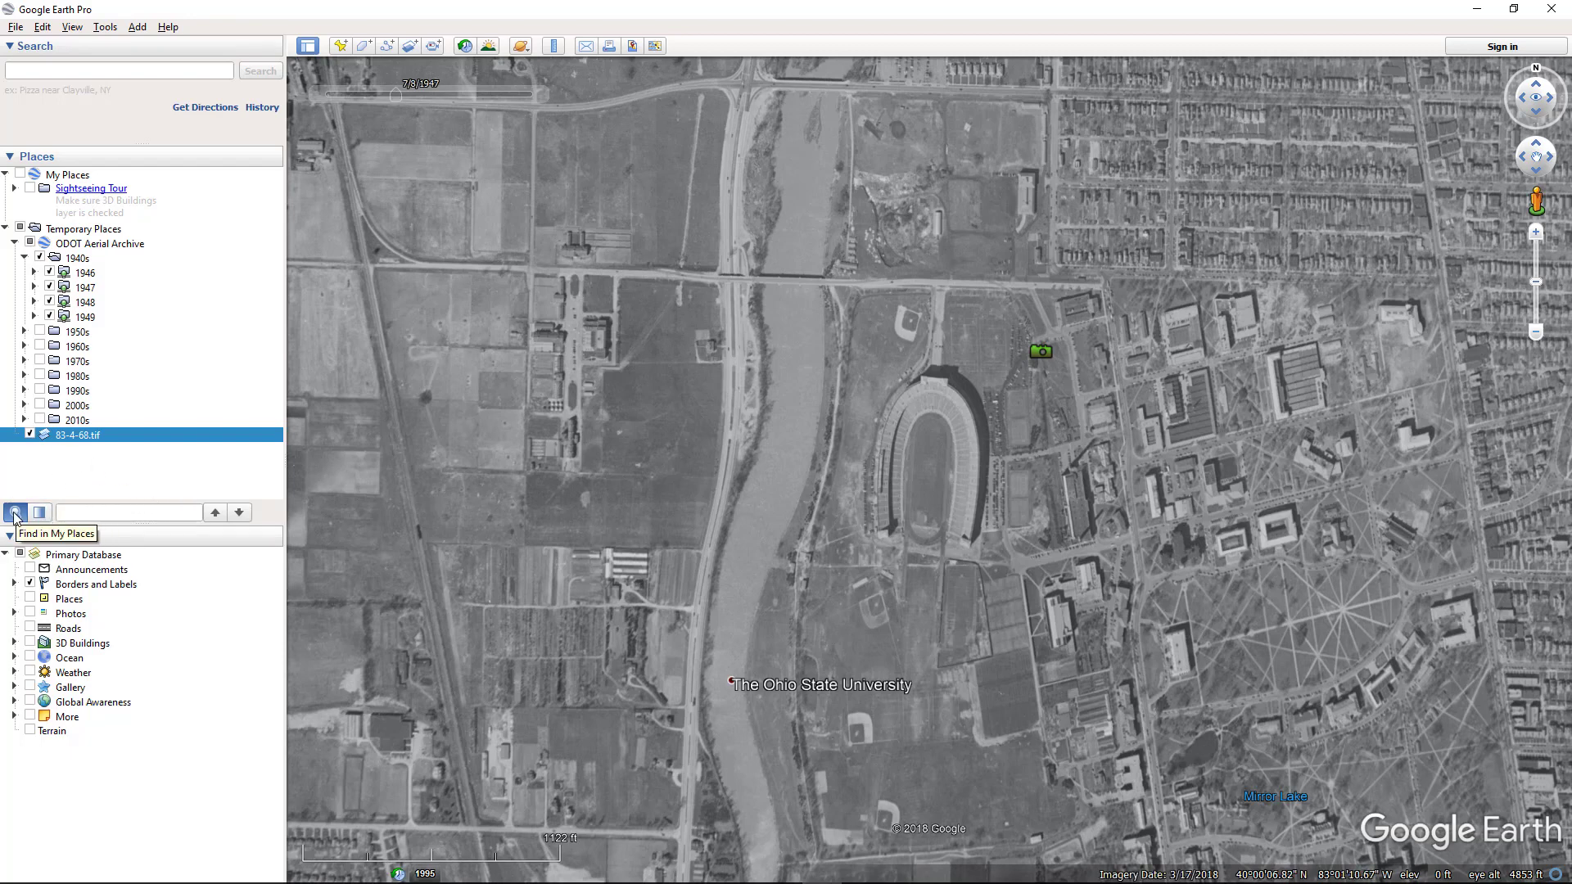
- Show the opacity control for the 83-4-68.tif overlay and keep the overlay fully opaque
{"action": "left_click", "coordinate": [39, 513]}
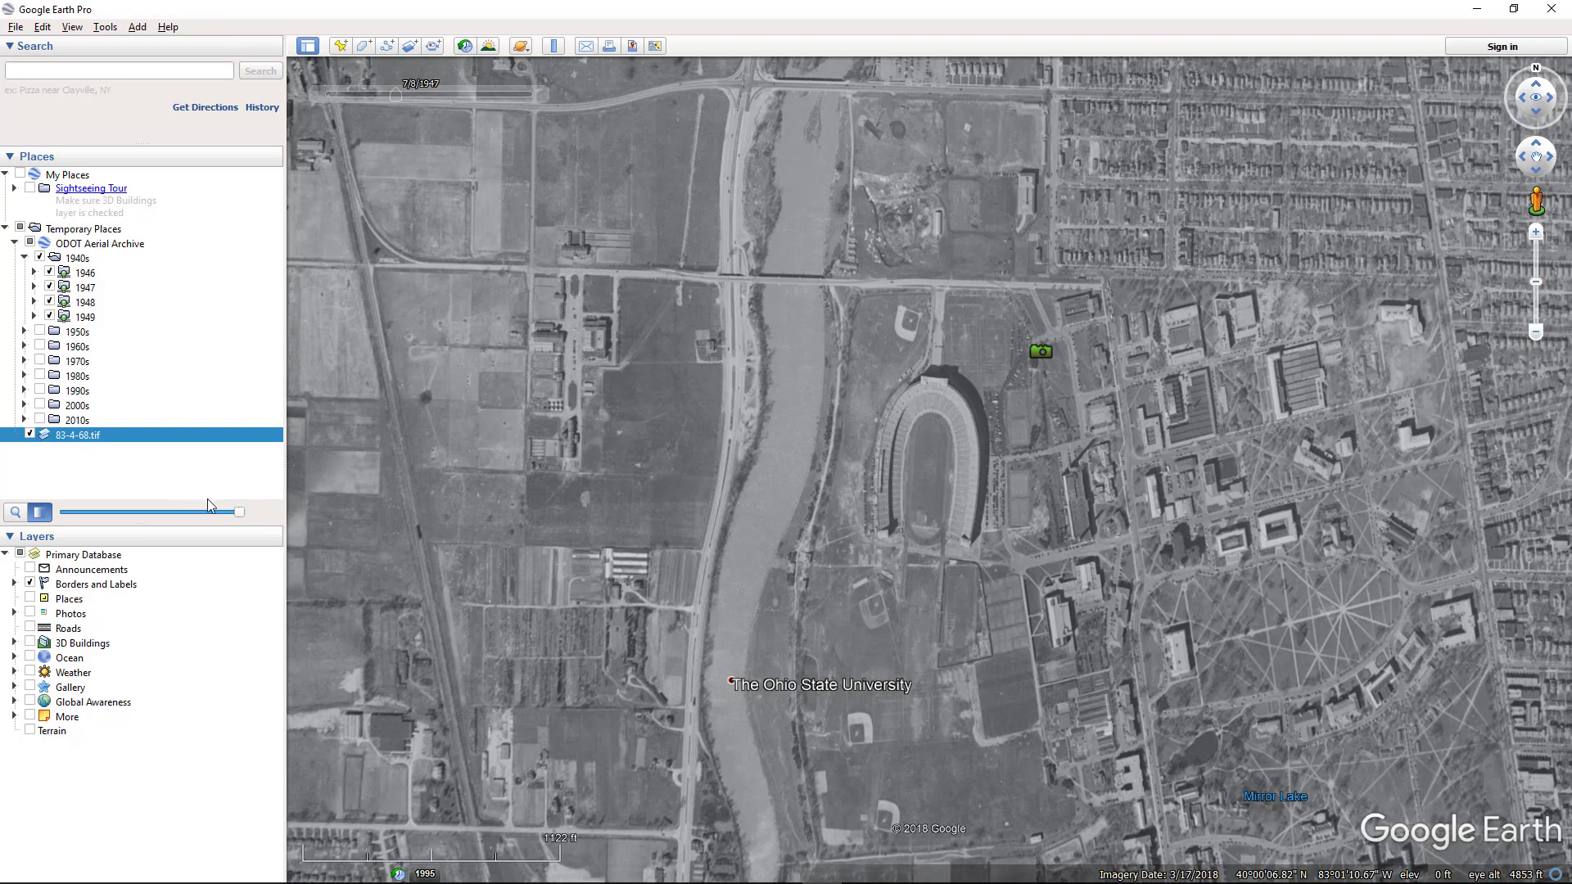
{"action": "mouse_move", "coordinate": [240, 512]}
{"action": "left_mouse_down"}
{"action": "mouse_move", "coordinate": [83, 519]}
{"action": "mouse_move", "coordinate": [270, 517]}
{"action": "left_mouse_up"}
{"action": "scroll", "coordinate": [871, 461], "scroll_direction": "down", "scroll_amount": 5}
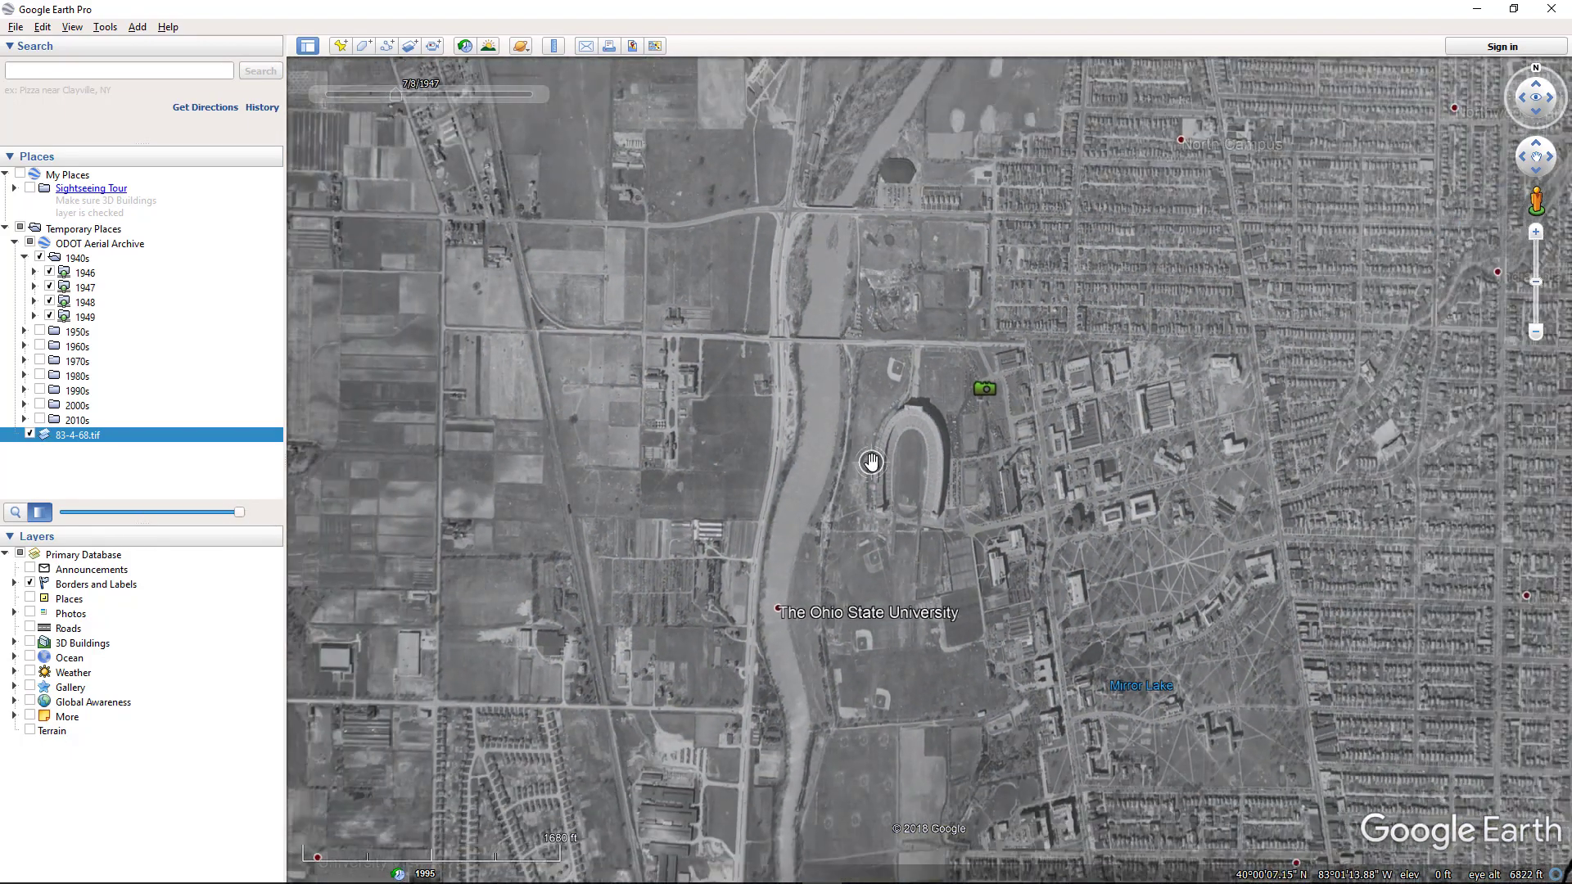
{"action": "scroll", "coordinate": [871, 461], "scroll_direction": "down", "scroll_amount": 3}
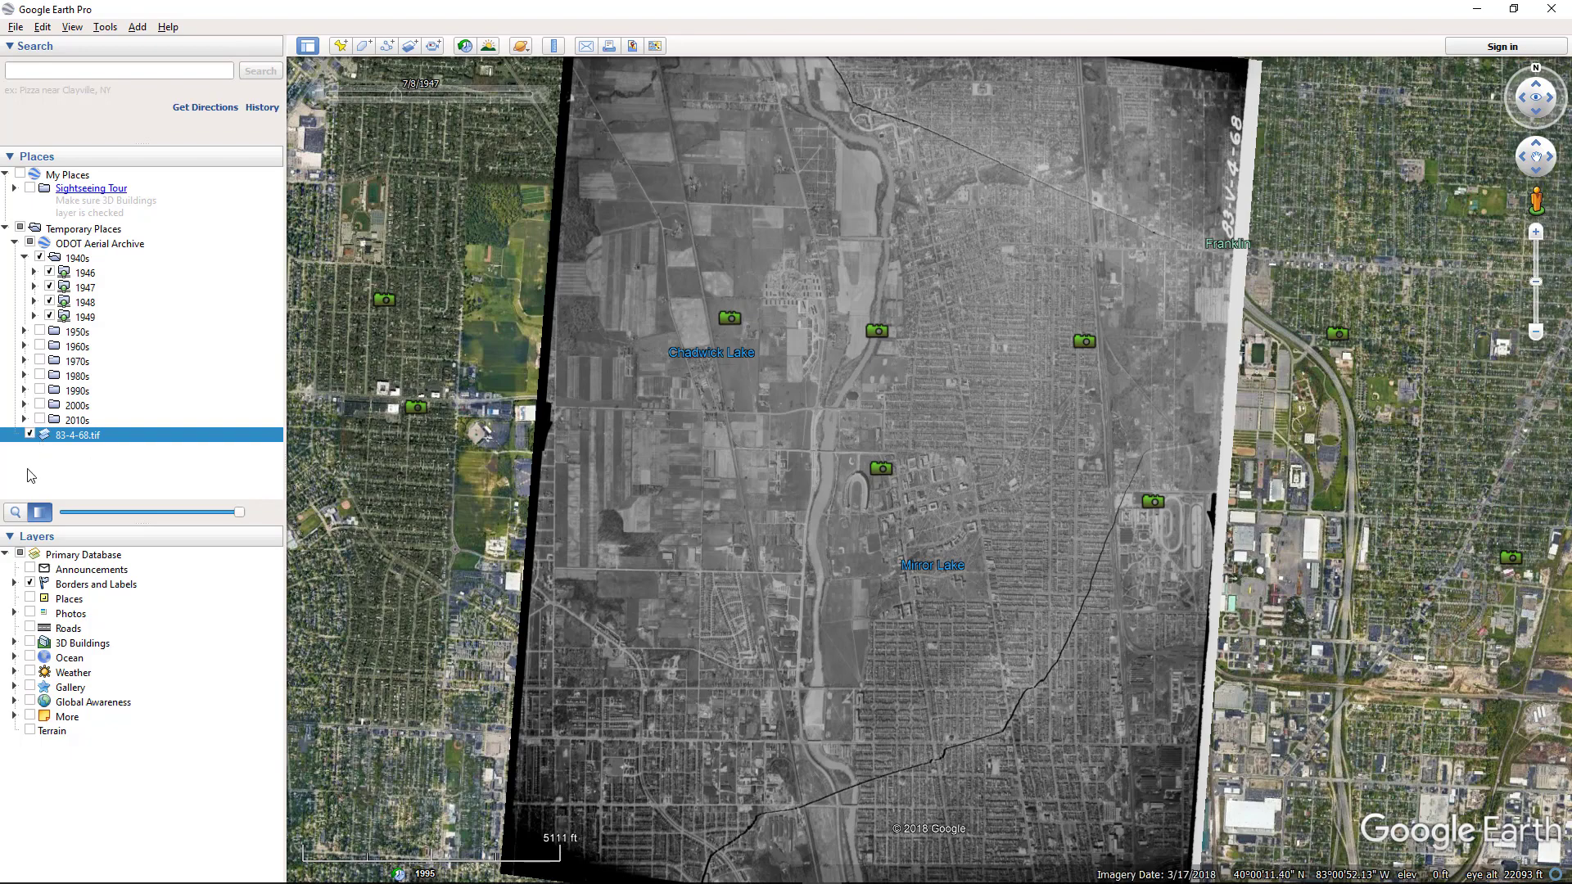
- Hide the 83-4-68.tif overlay and load the 83-3-43.tif photo from the marker just north of Ohio Stadium
{"action": "left_click", "coordinate": [31, 435]}
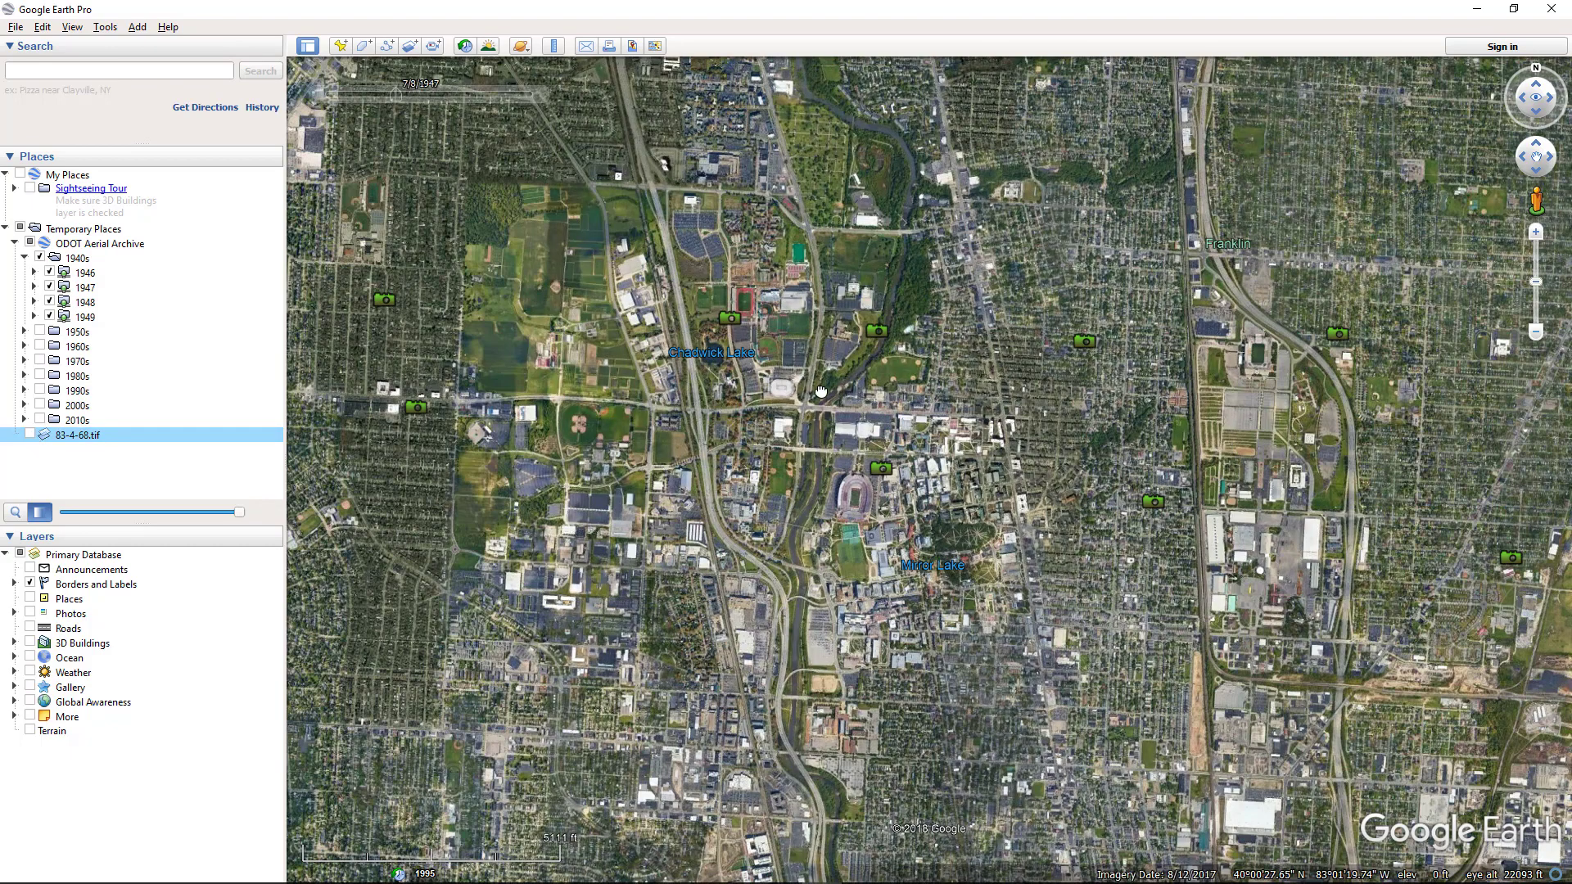
{"action": "left_click_drag", "start_coordinate": [818, 389], "coordinate": [873, 443]}
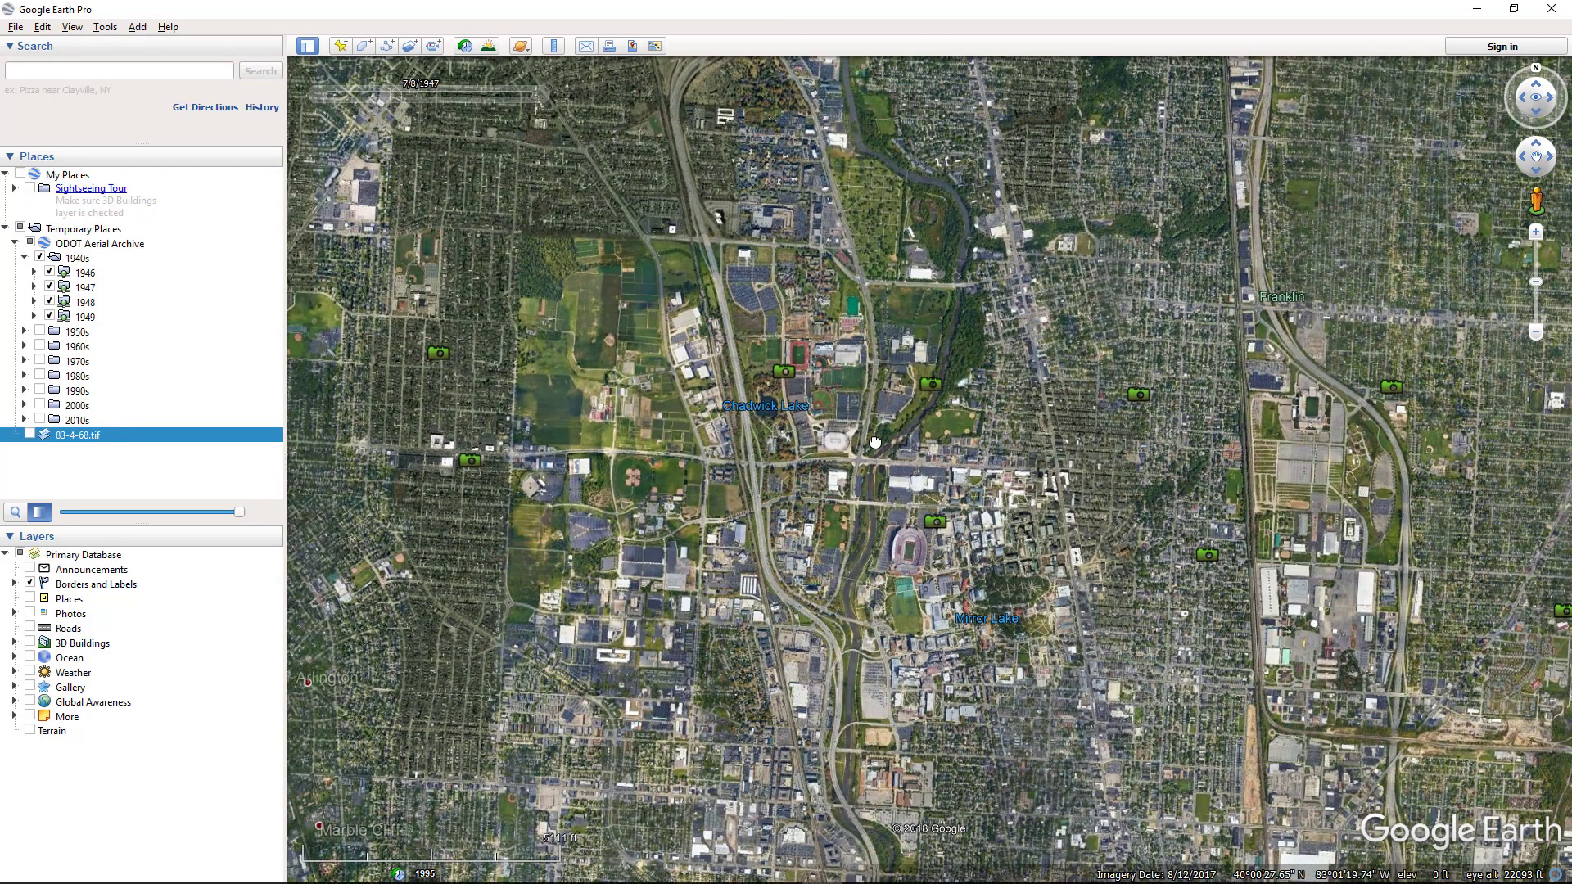
{"action": "left_click", "coordinate": [933, 385]}
{"action": "left_click", "coordinate": [1000, 427]}
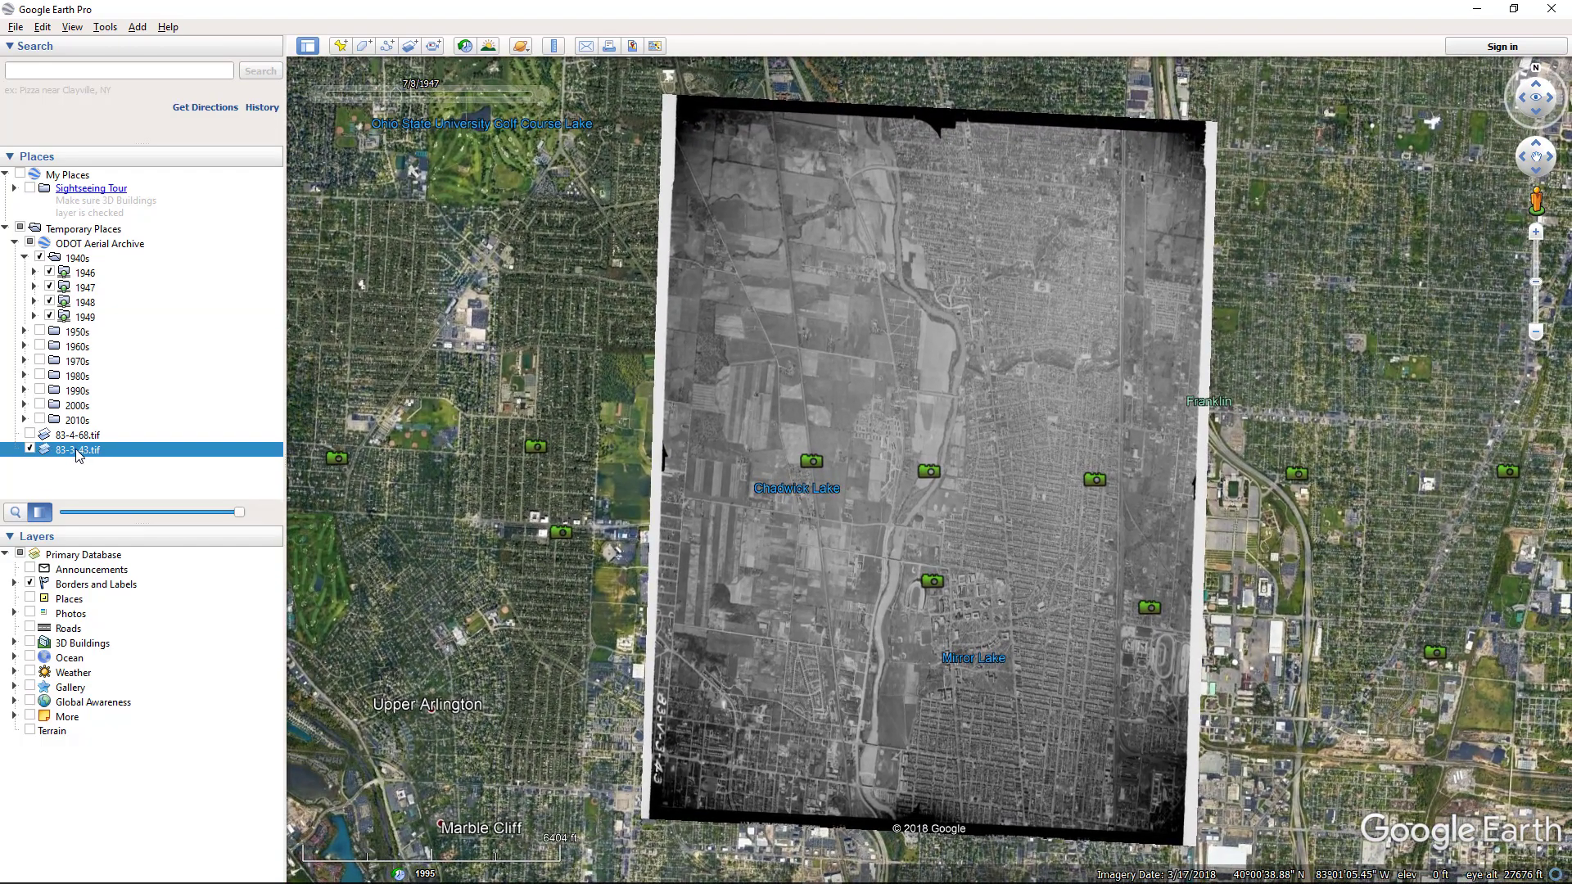
- Toggle the two photo overlays to compare them, leaving only 83-4-68.tif shown
{"action": "left_click", "coordinate": [30, 434]}
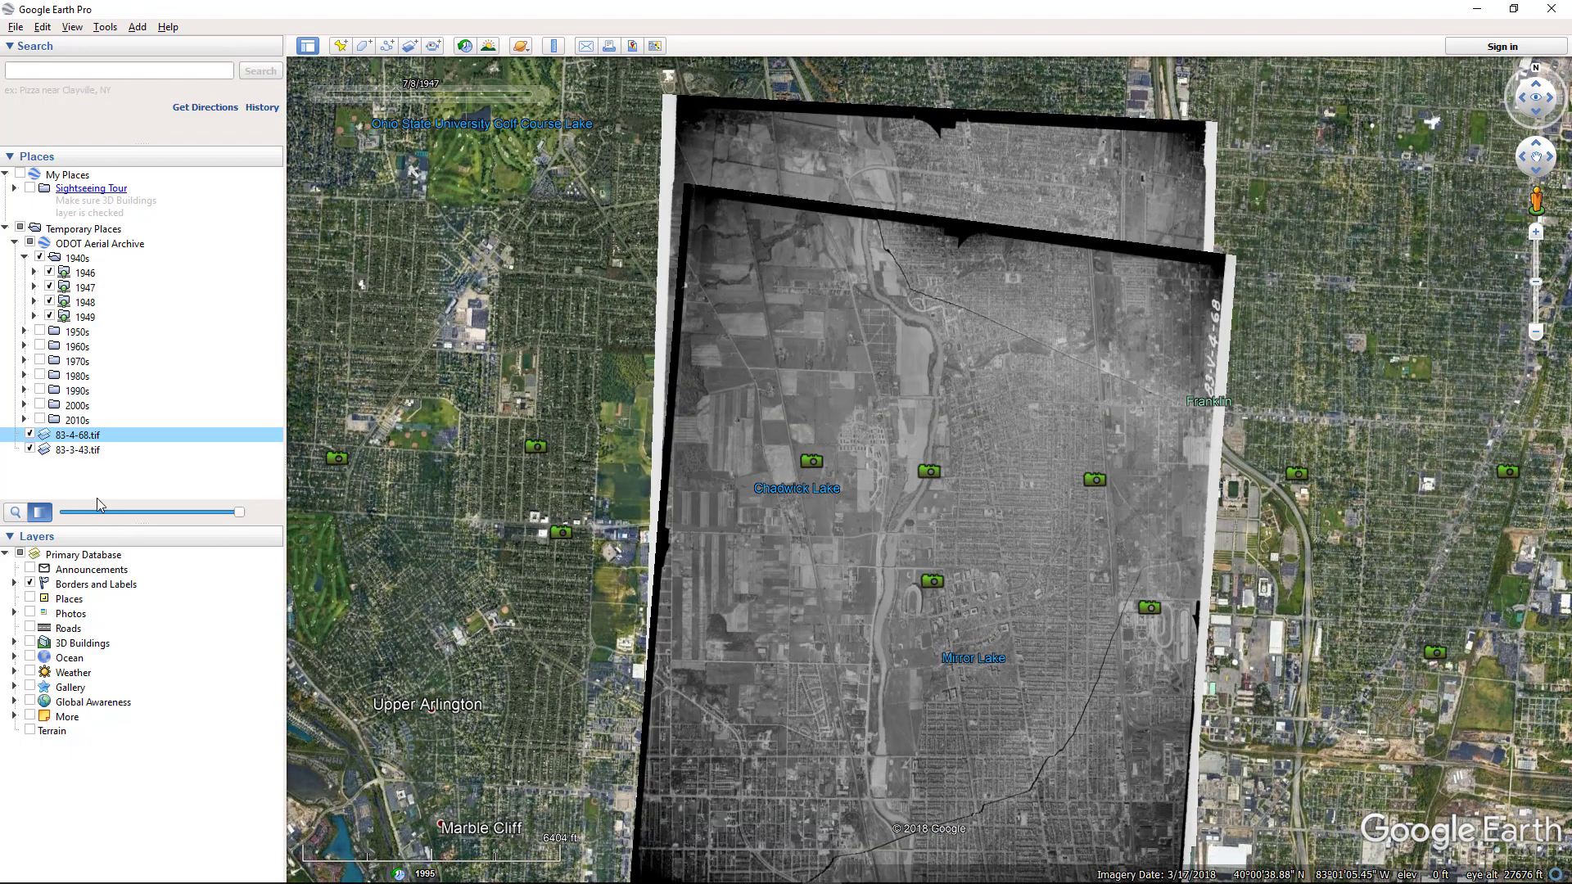
{"action": "left_click", "coordinate": [29, 449]}
{"action": "left_click", "coordinate": [29, 434]}
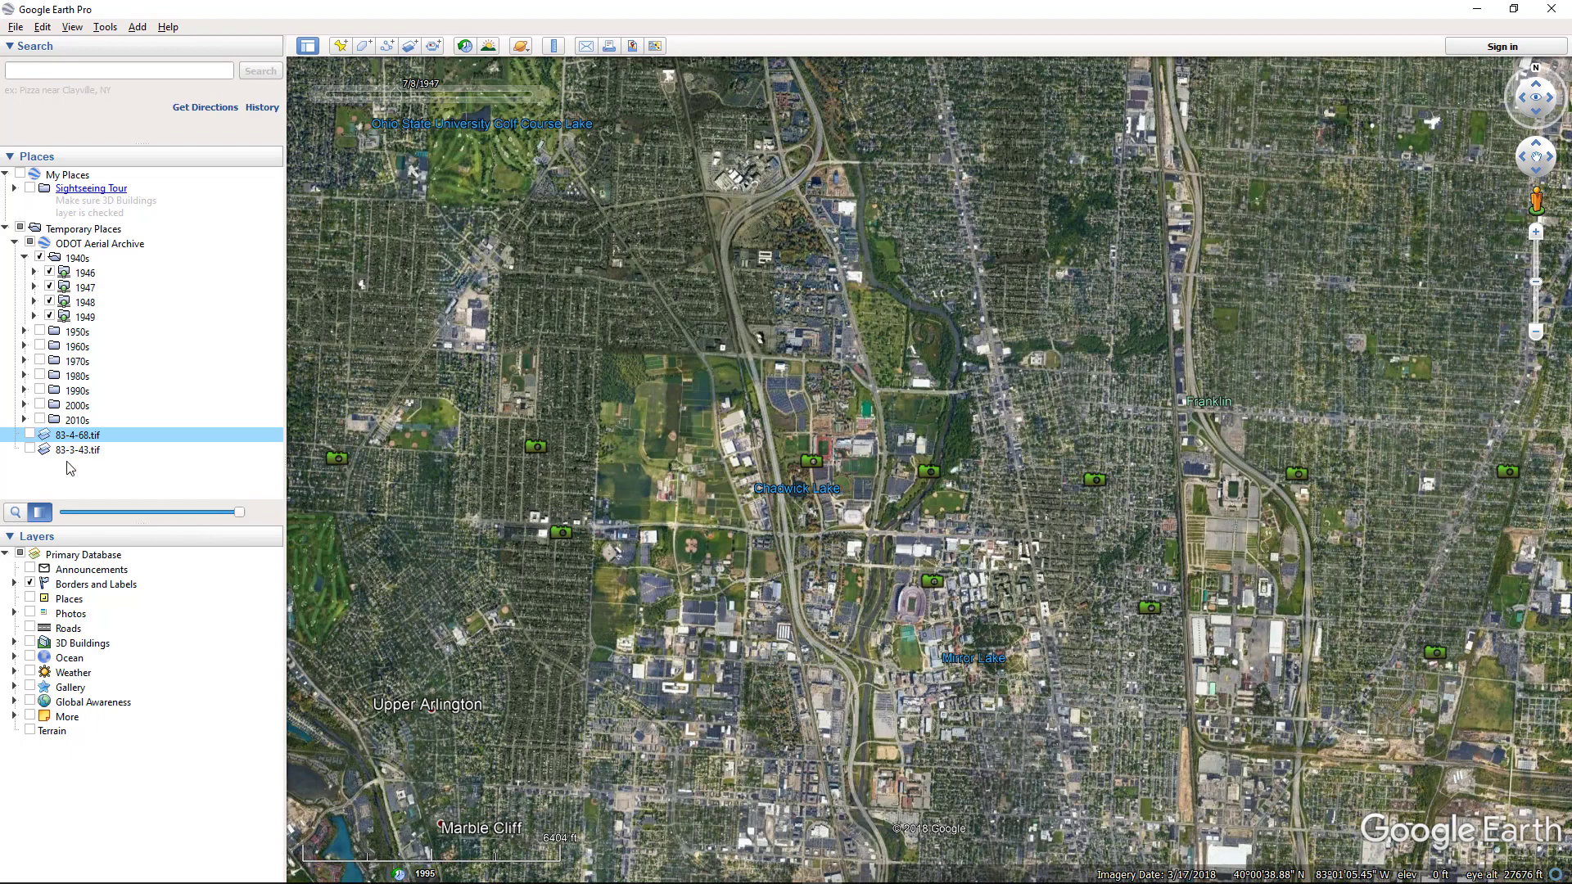
{"action": "left_click", "coordinate": [30, 435]}
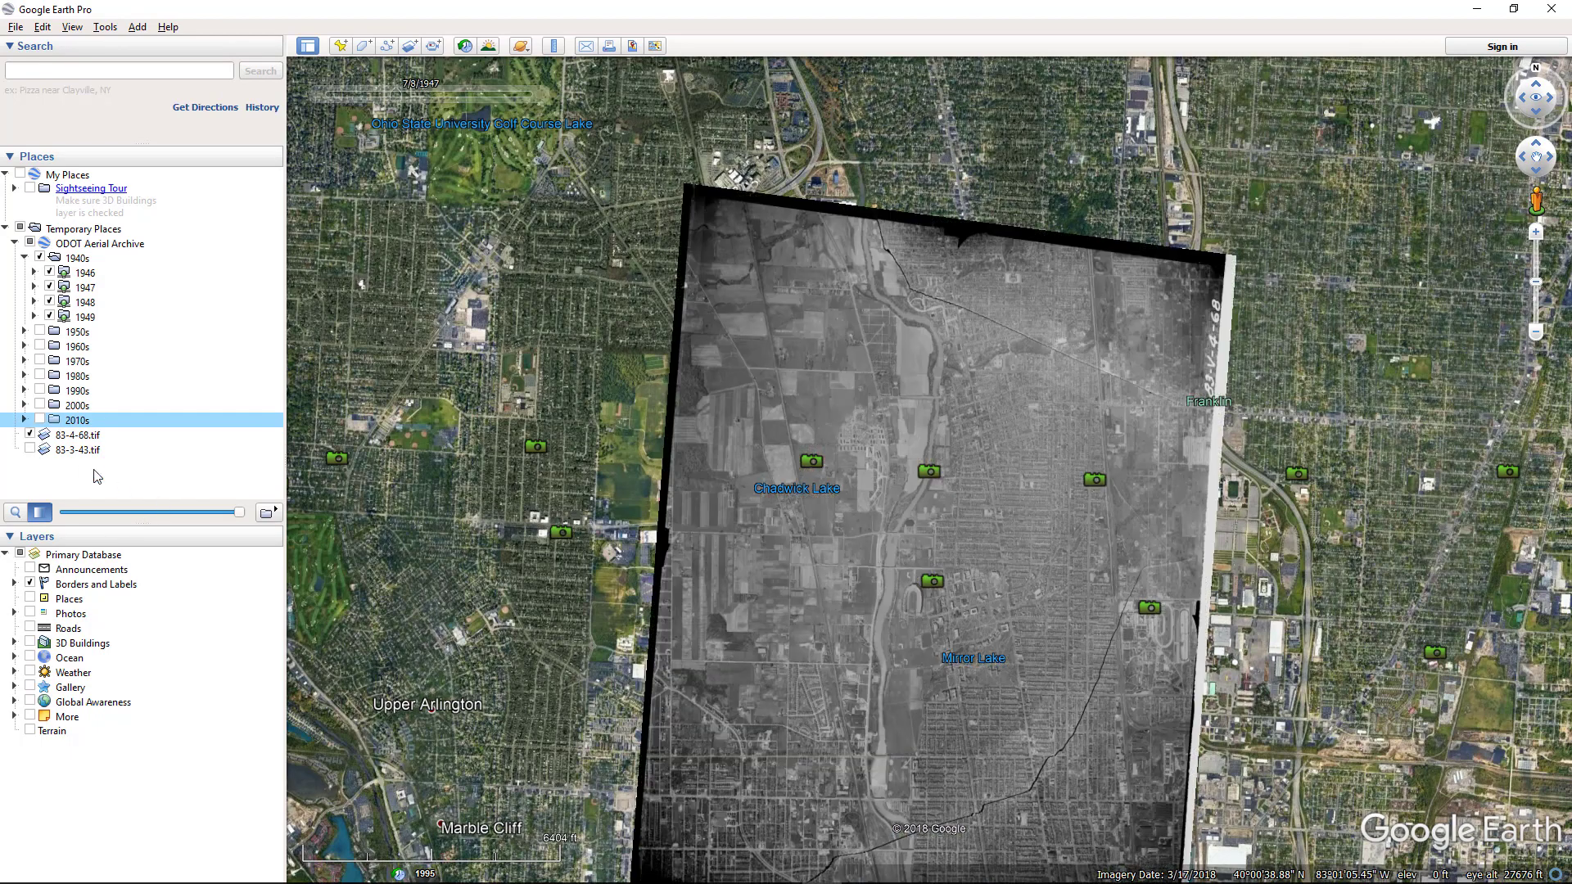
- Try the opacity control on the 2010s folder and on the 83-4-68.tif overlay, leaving the overlay fully opaque
{"action": "left_click", "coordinate": [173, 514]}
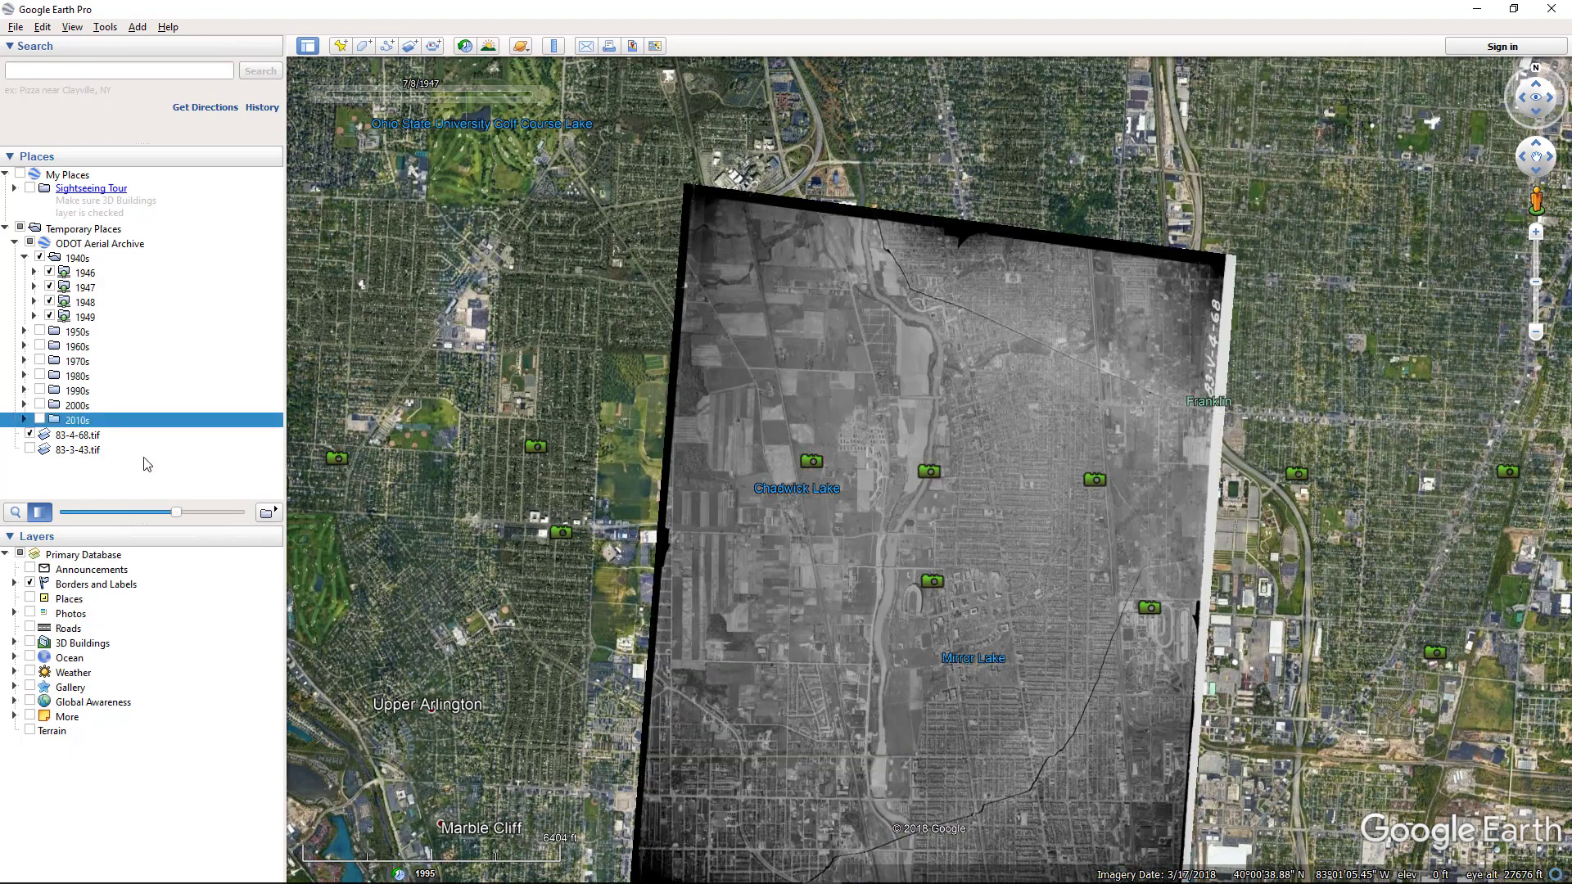
{"action": "left_click", "coordinate": [122, 439]}
{"action": "mouse_move", "coordinate": [239, 512]}
{"action": "left_mouse_down"}
{"action": "mouse_move", "coordinate": [64, 514]}
{"action": "mouse_move", "coordinate": [242, 516]}
{"action": "left_mouse_up"}
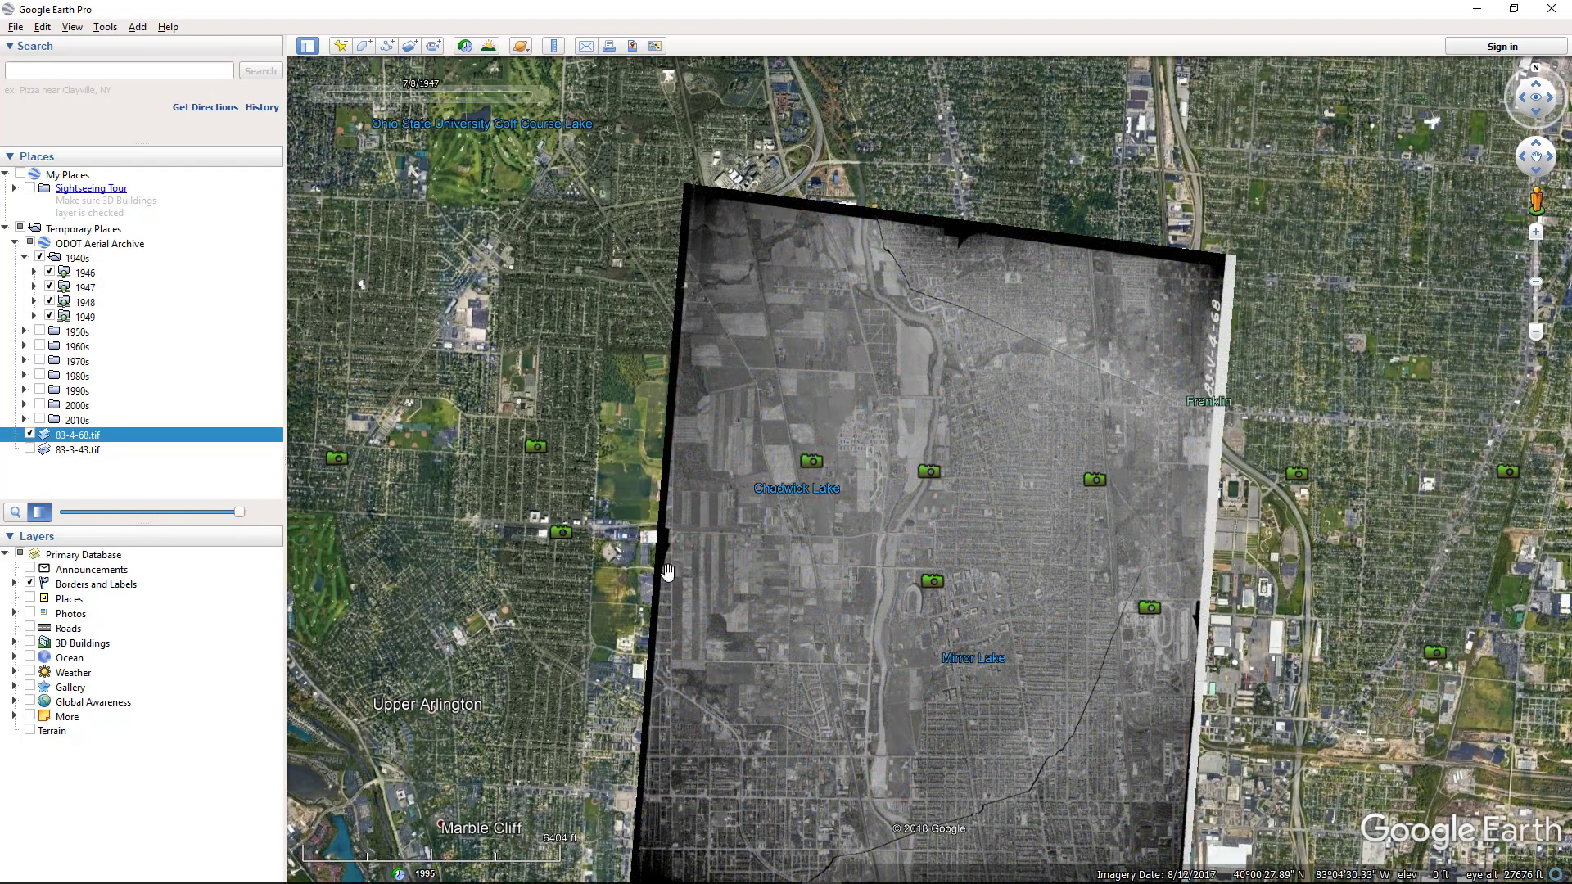
{"action": "left_click_drag", "start_coordinate": [966, 630], "coordinate": [948, 541]}
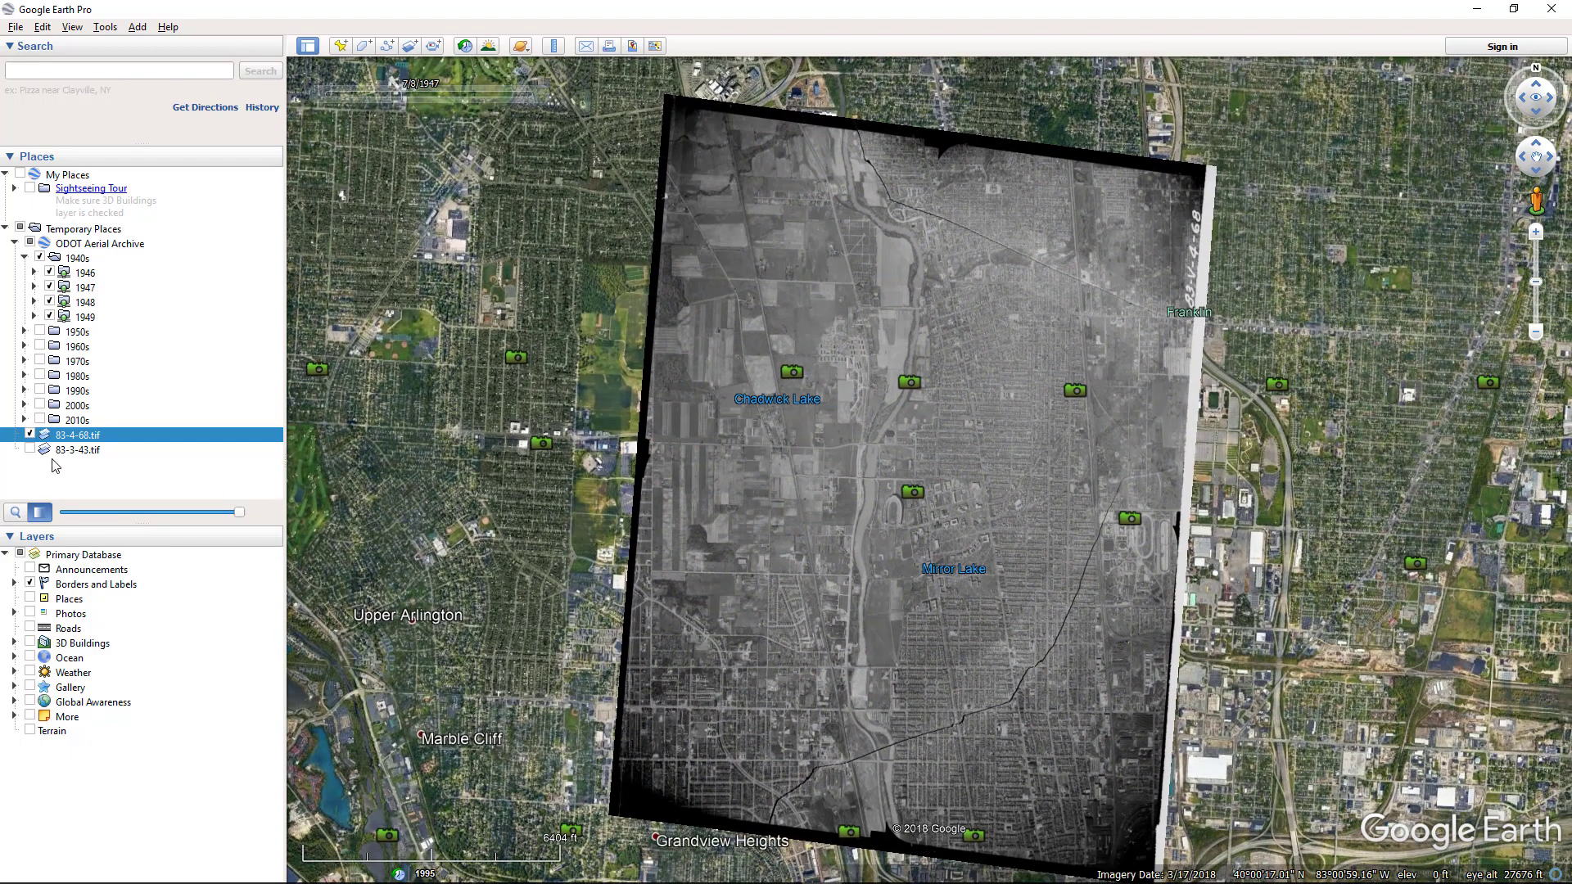
- Show 83-3-43.tif again and switch each overlay on and off to compare coverage, ending with only 83-4-68.tif visible
{"action": "left_click", "coordinate": [29, 450]}
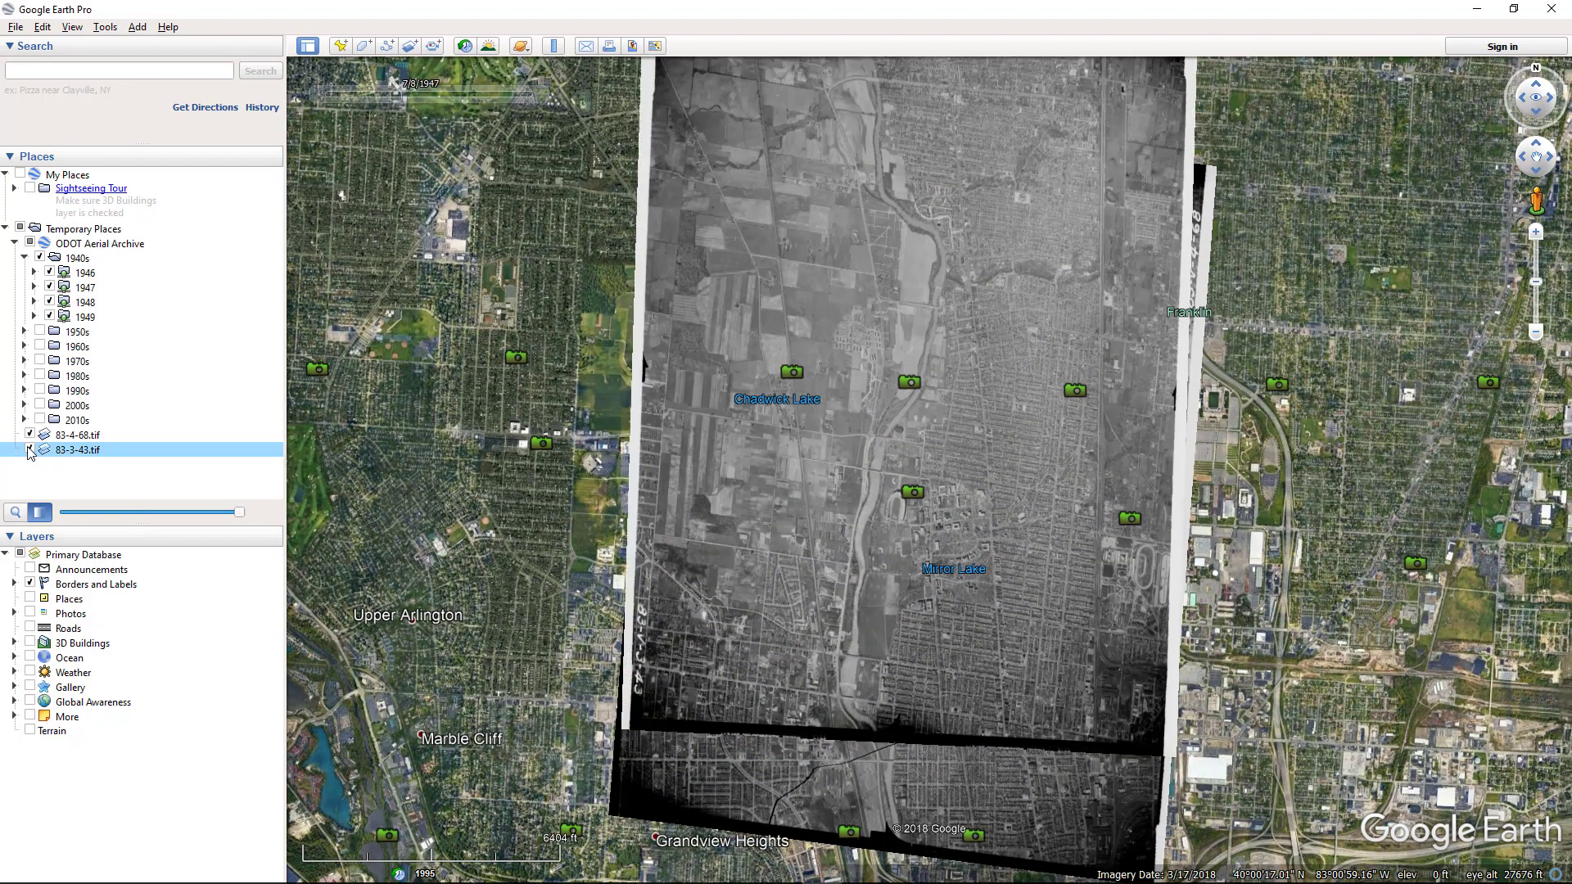
{"action": "right_click", "coordinate": [111, 455]}
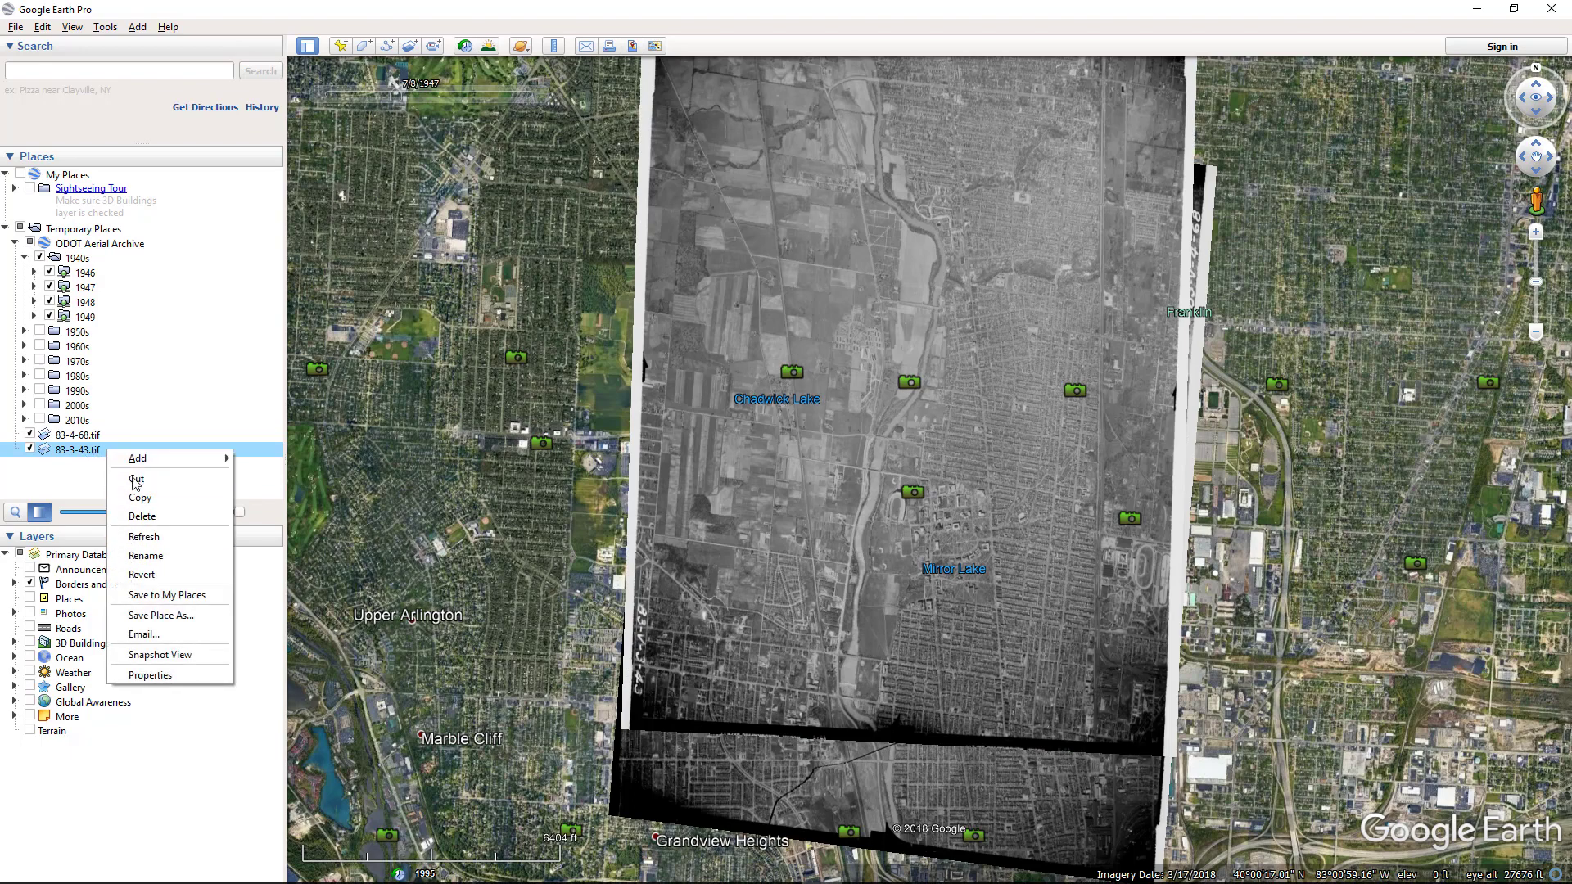
{"action": "left_click", "coordinate": [114, 437]}
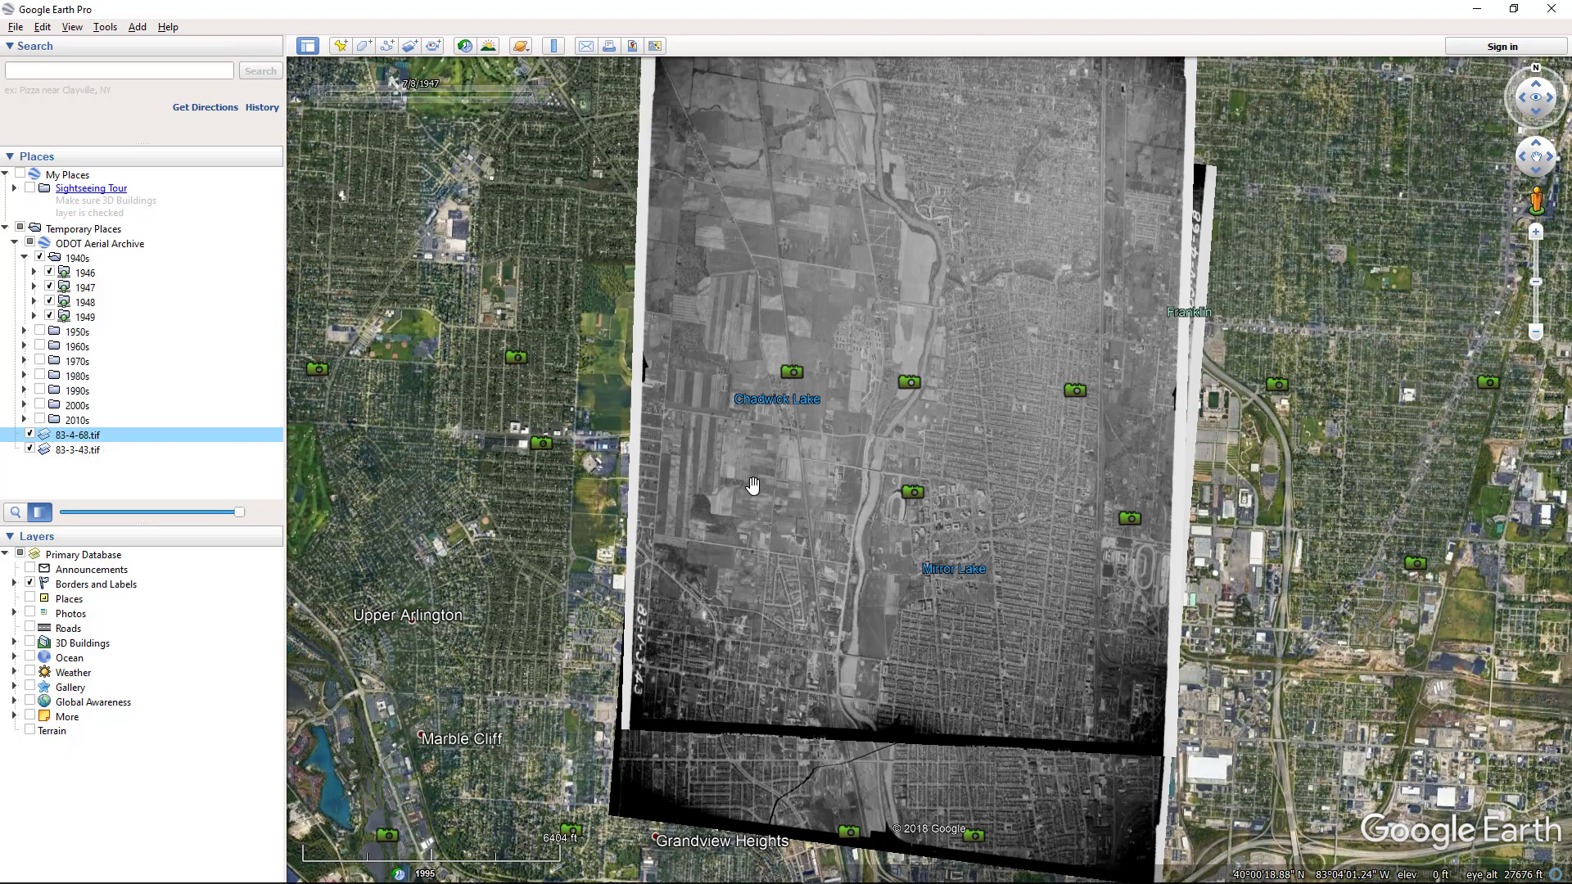
{"action": "left_click", "coordinate": [30, 435]}
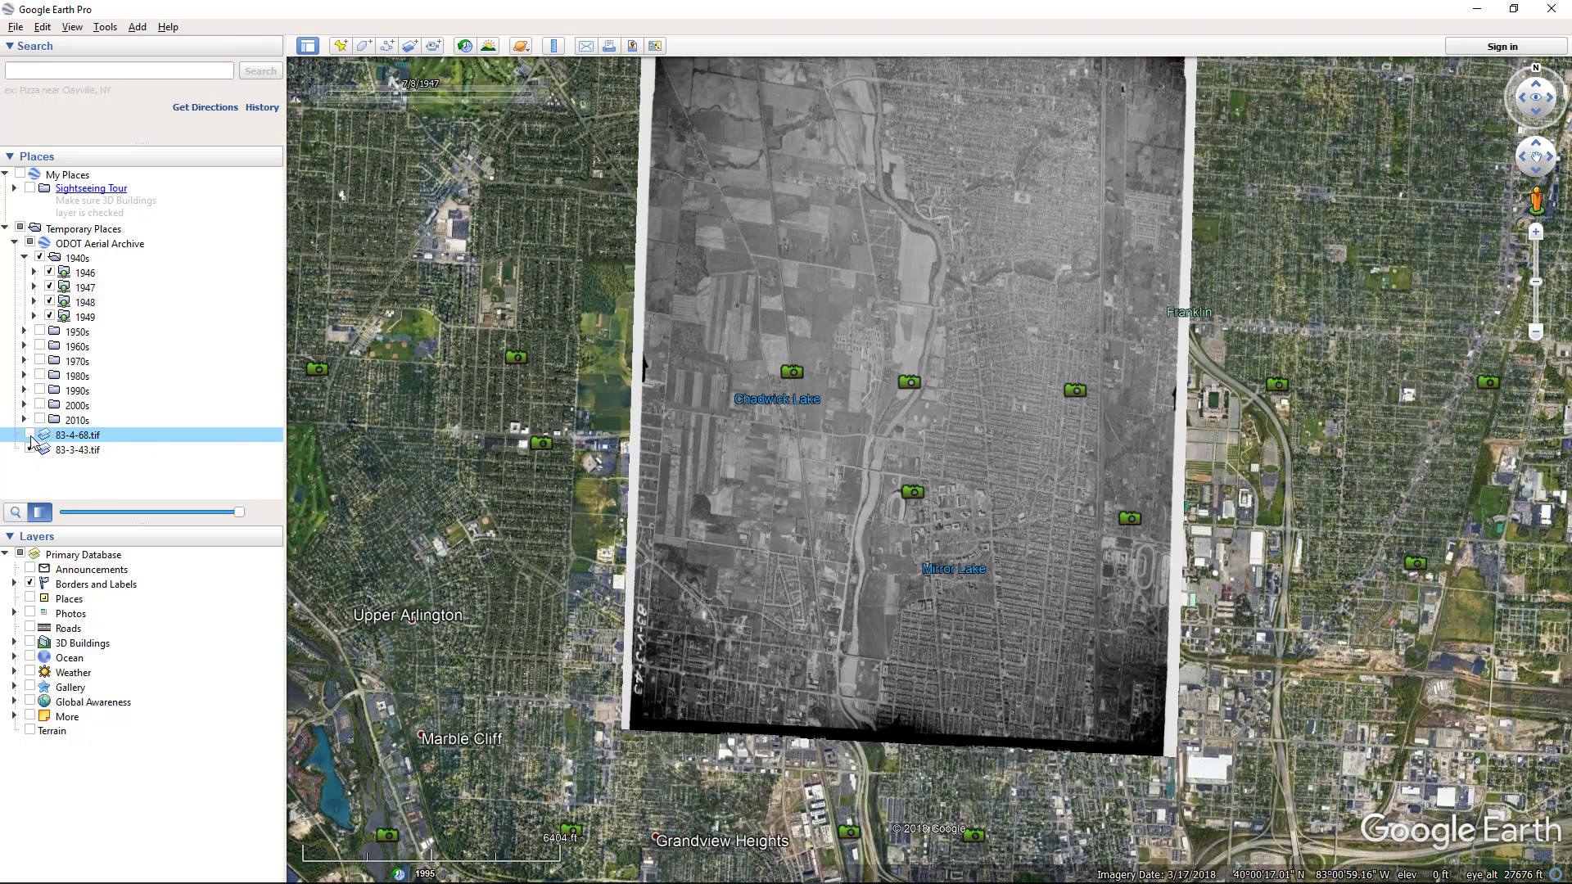
{"action": "left_click", "coordinate": [30, 435]}
{"action": "left_click", "coordinate": [31, 449]}
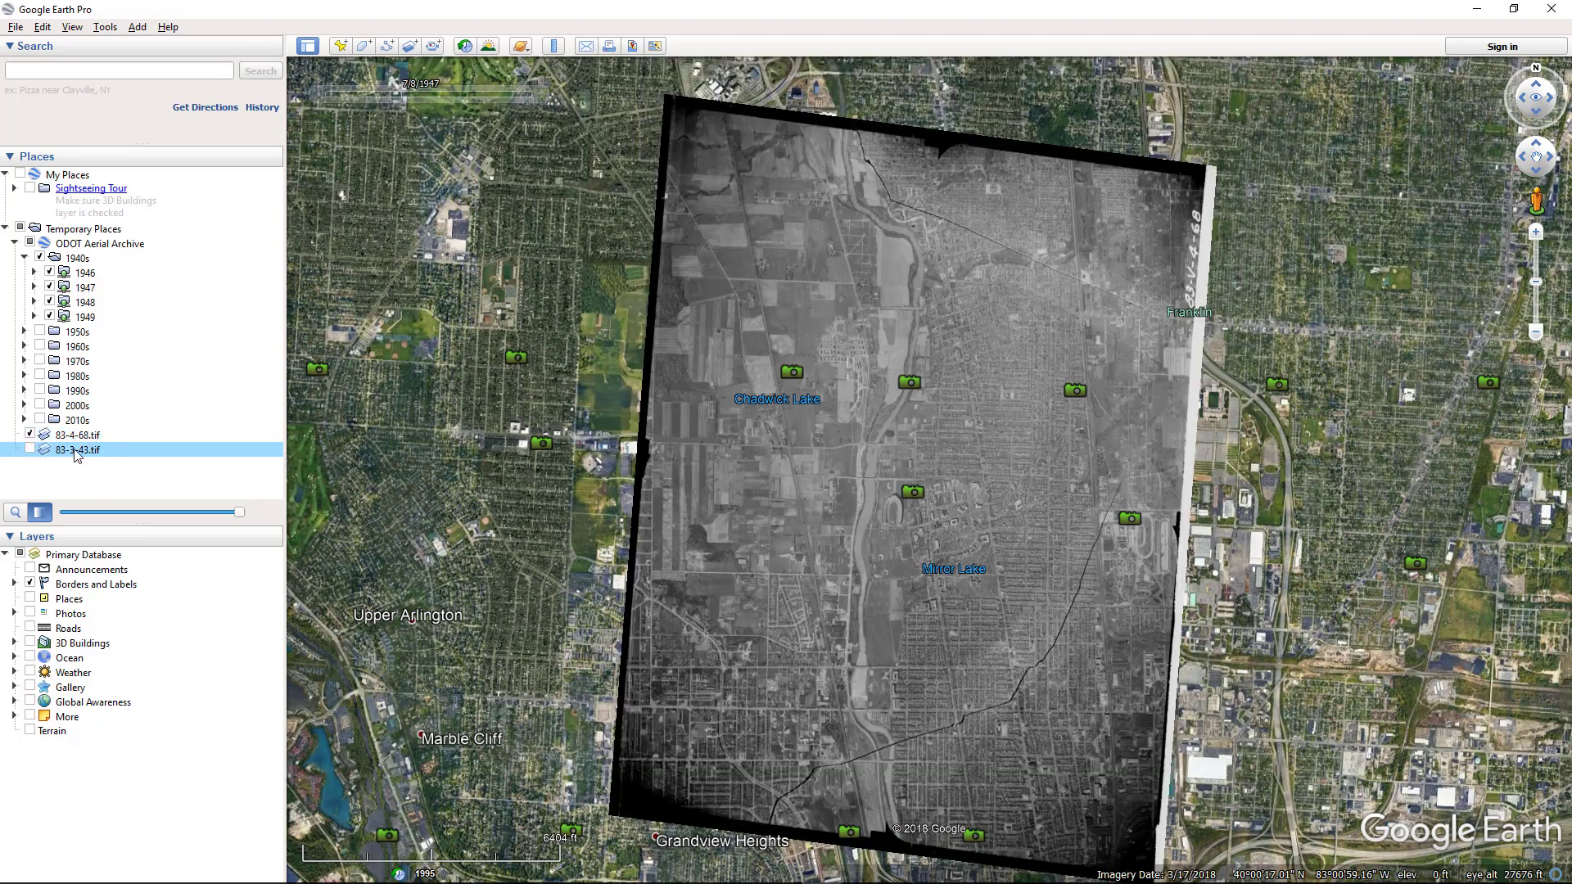
- Delete the 83-3-43.tif overlay from Temporary Places
{"action": "right_click", "coordinate": [123, 447]}
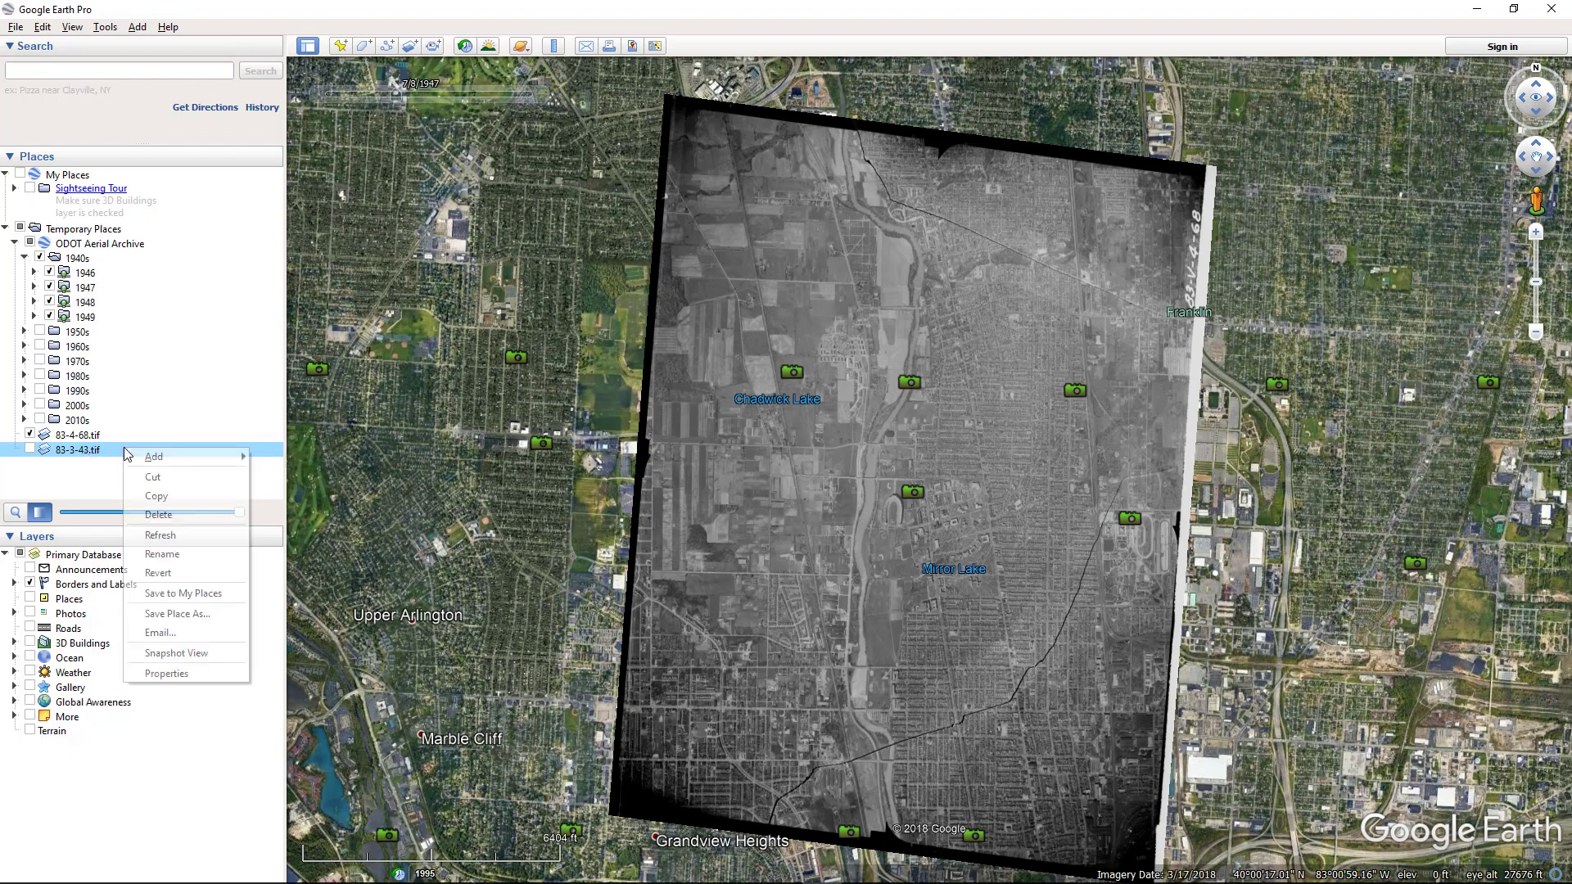
{"action": "left_click", "coordinate": [173, 515]}
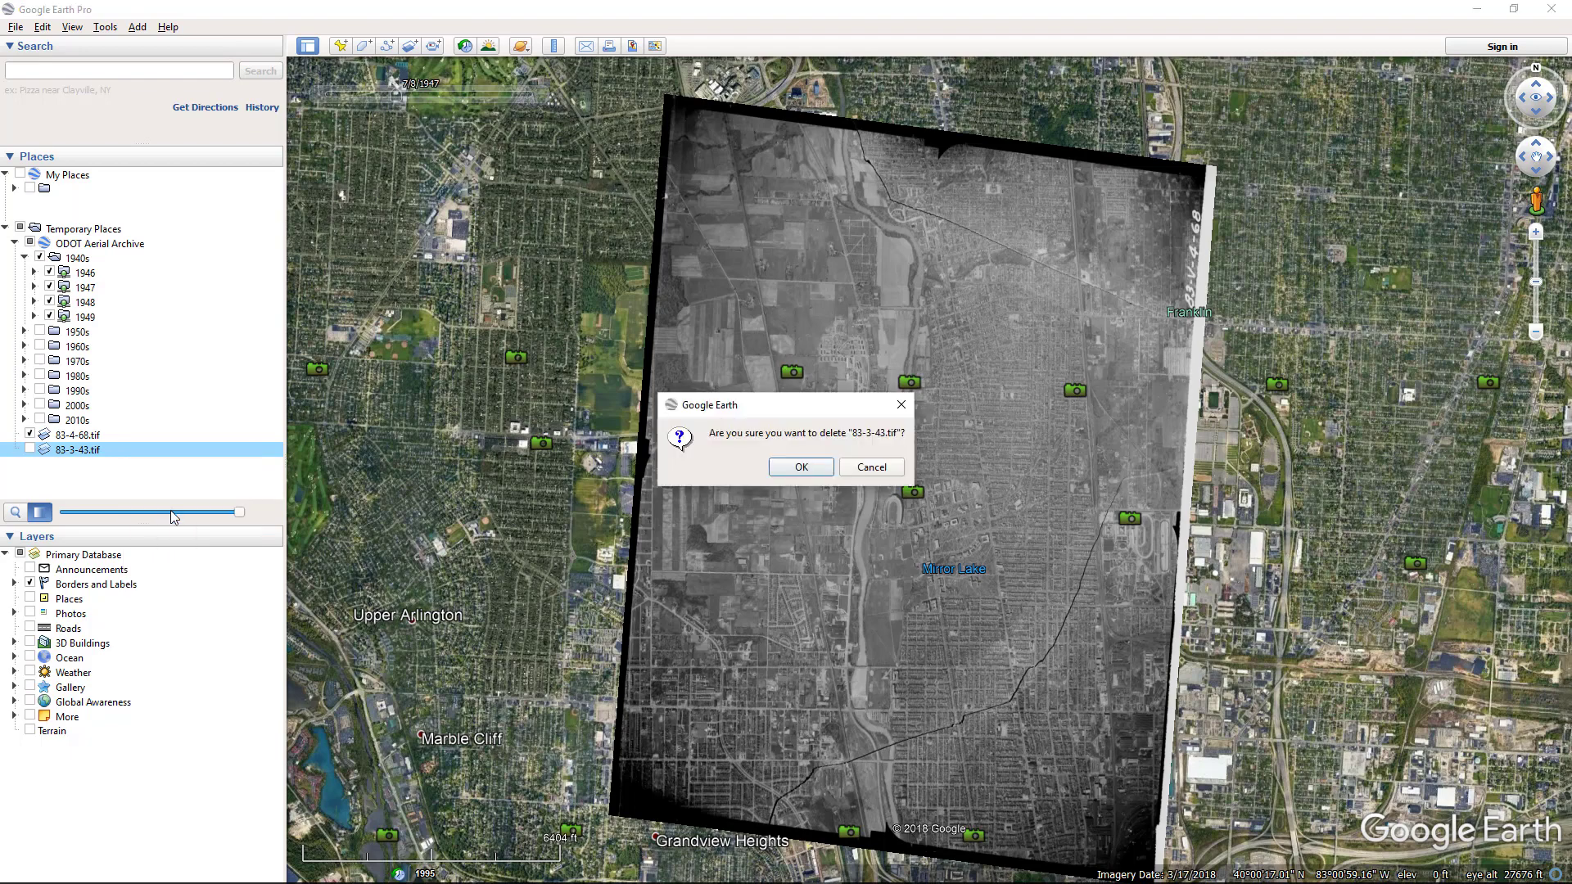
{"action": "left_click", "coordinate": [820, 466]}
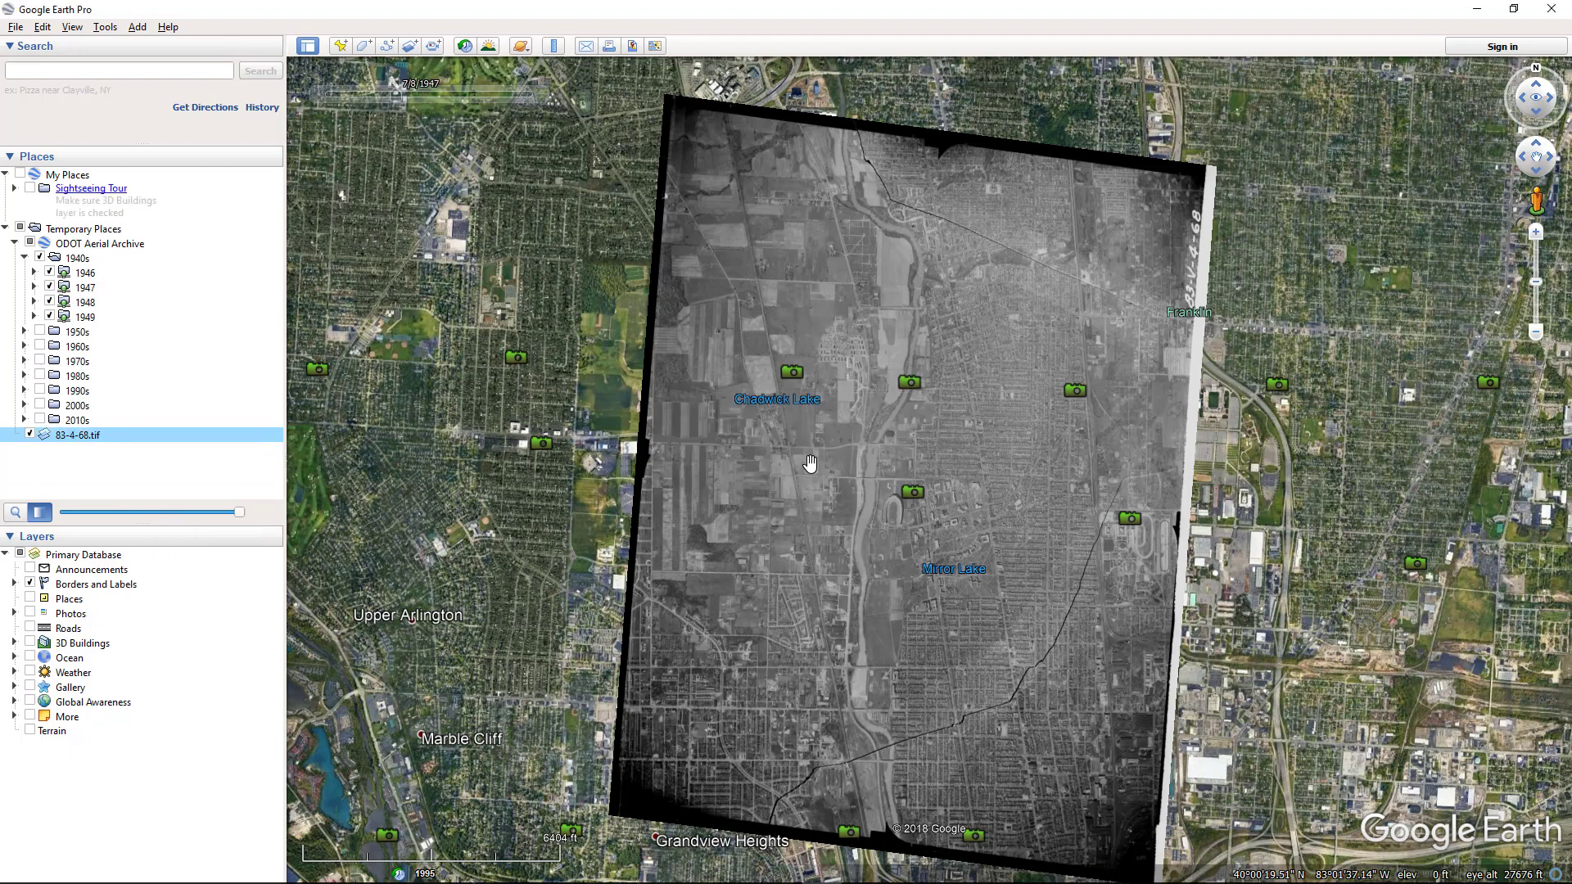
- Rename the 83-4-68.tif overlay as Ohio Stadium-1947
{"action": "right_click", "coordinate": [140, 434]}
{"action": "left_click", "coordinate": [178, 539]}
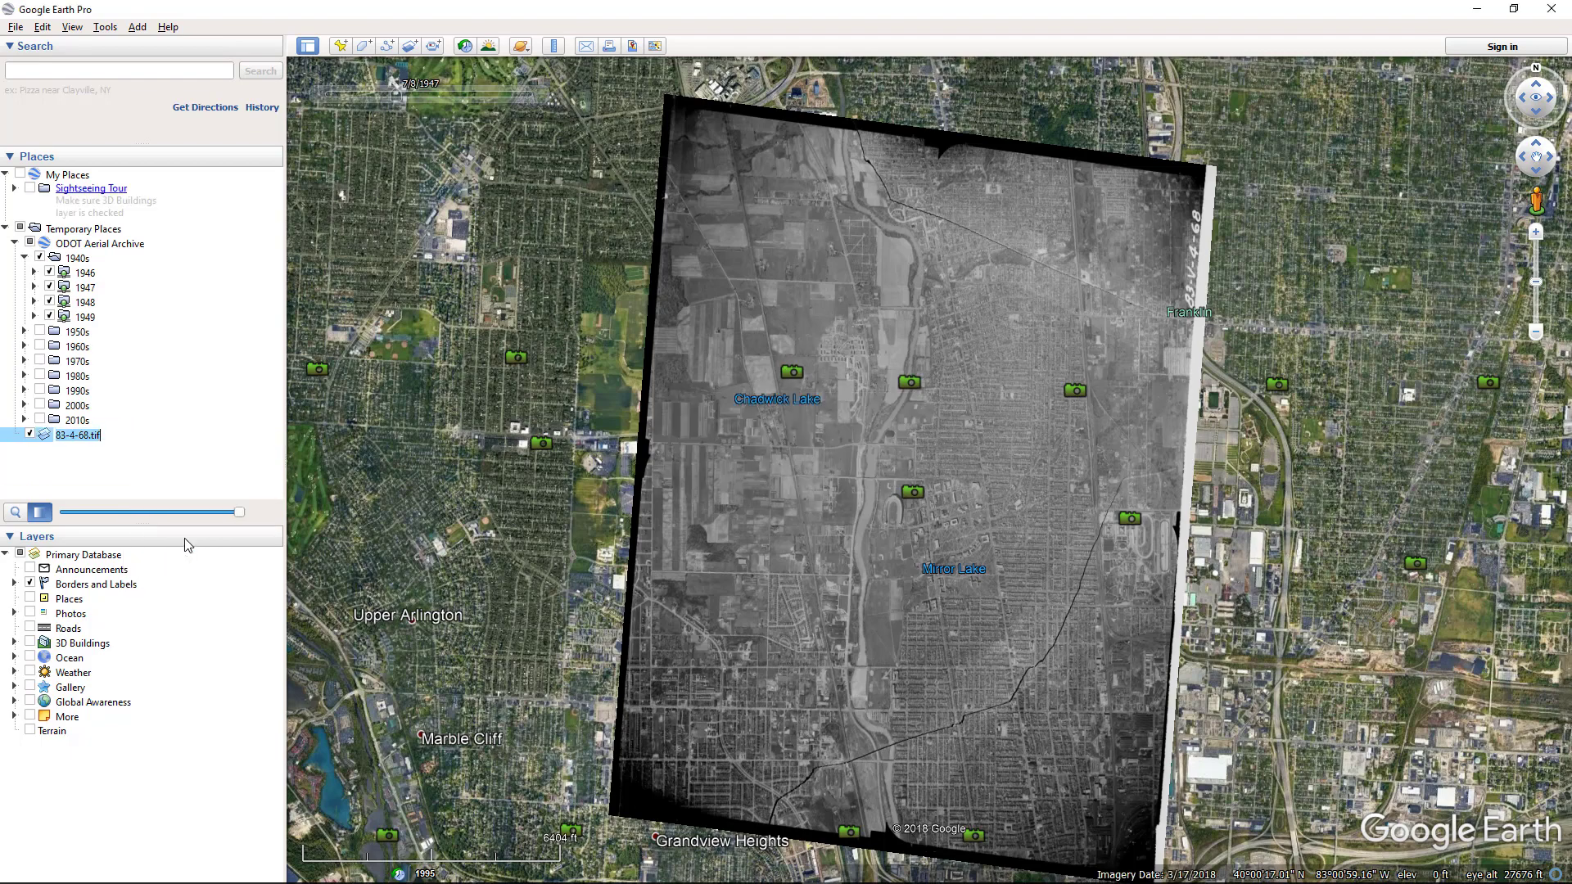
{"action": "type", "text": "Ohio Stadium-1947"}
{"action": "key", "text": "Return"}
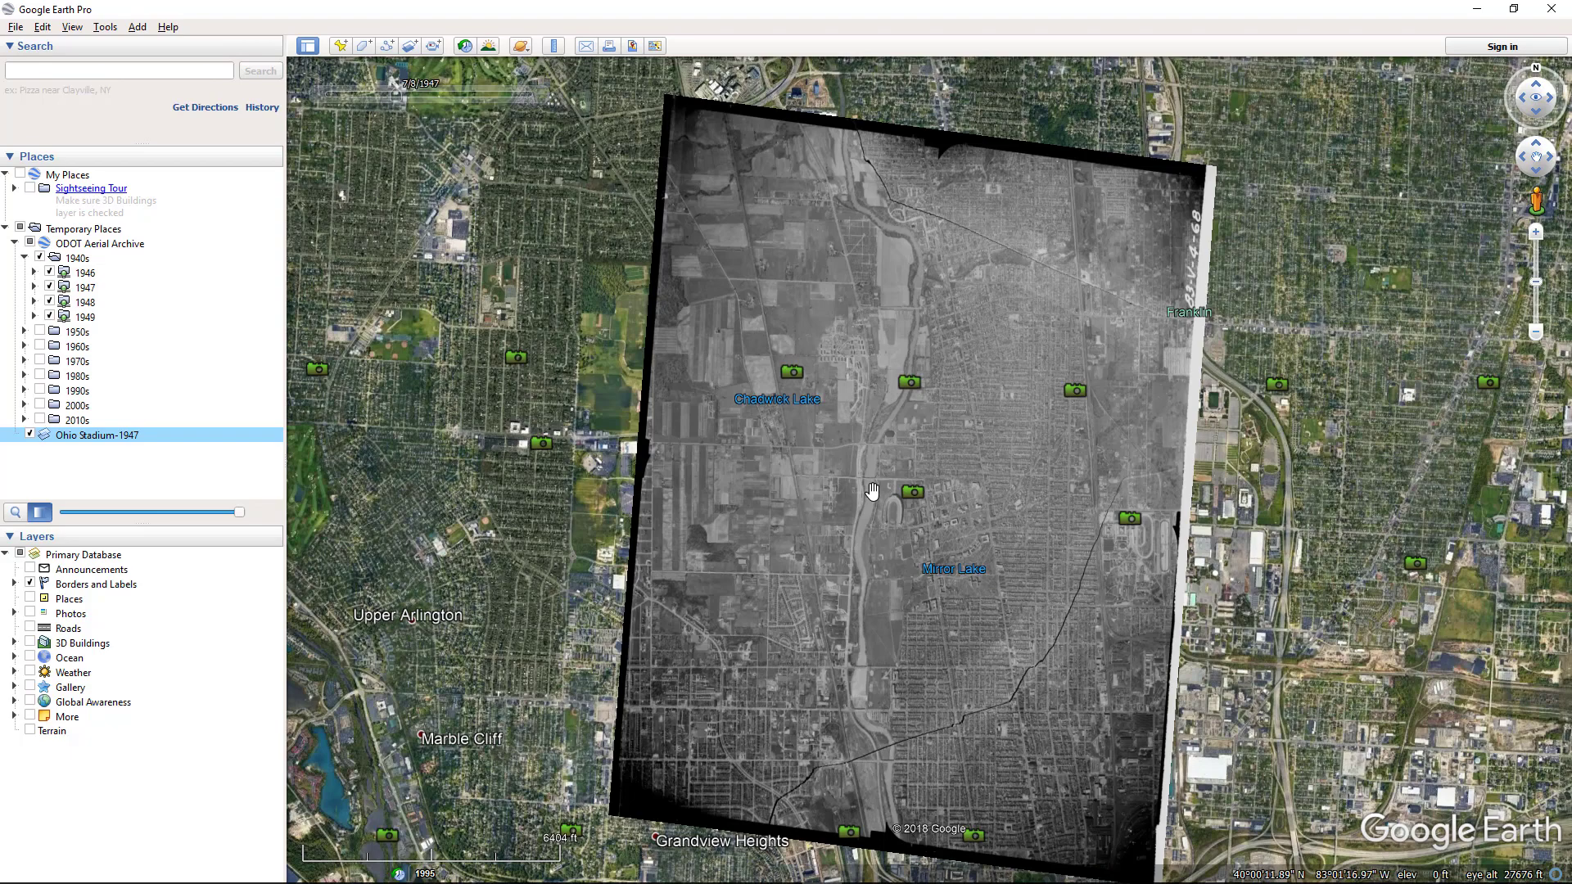
- Turn off the 1940s photo locations and hide the Ohio Stadium-1947 overlay
{"action": "scroll", "coordinate": [941, 498], "scroll_direction": "up", "scroll_amount": 1}
{"action": "scroll", "coordinate": [941, 497], "scroll_direction": "up", "scroll_amount": 1}
{"action": "scroll", "coordinate": [940, 491], "scroll_direction": "down", "scroll_amount": 2}
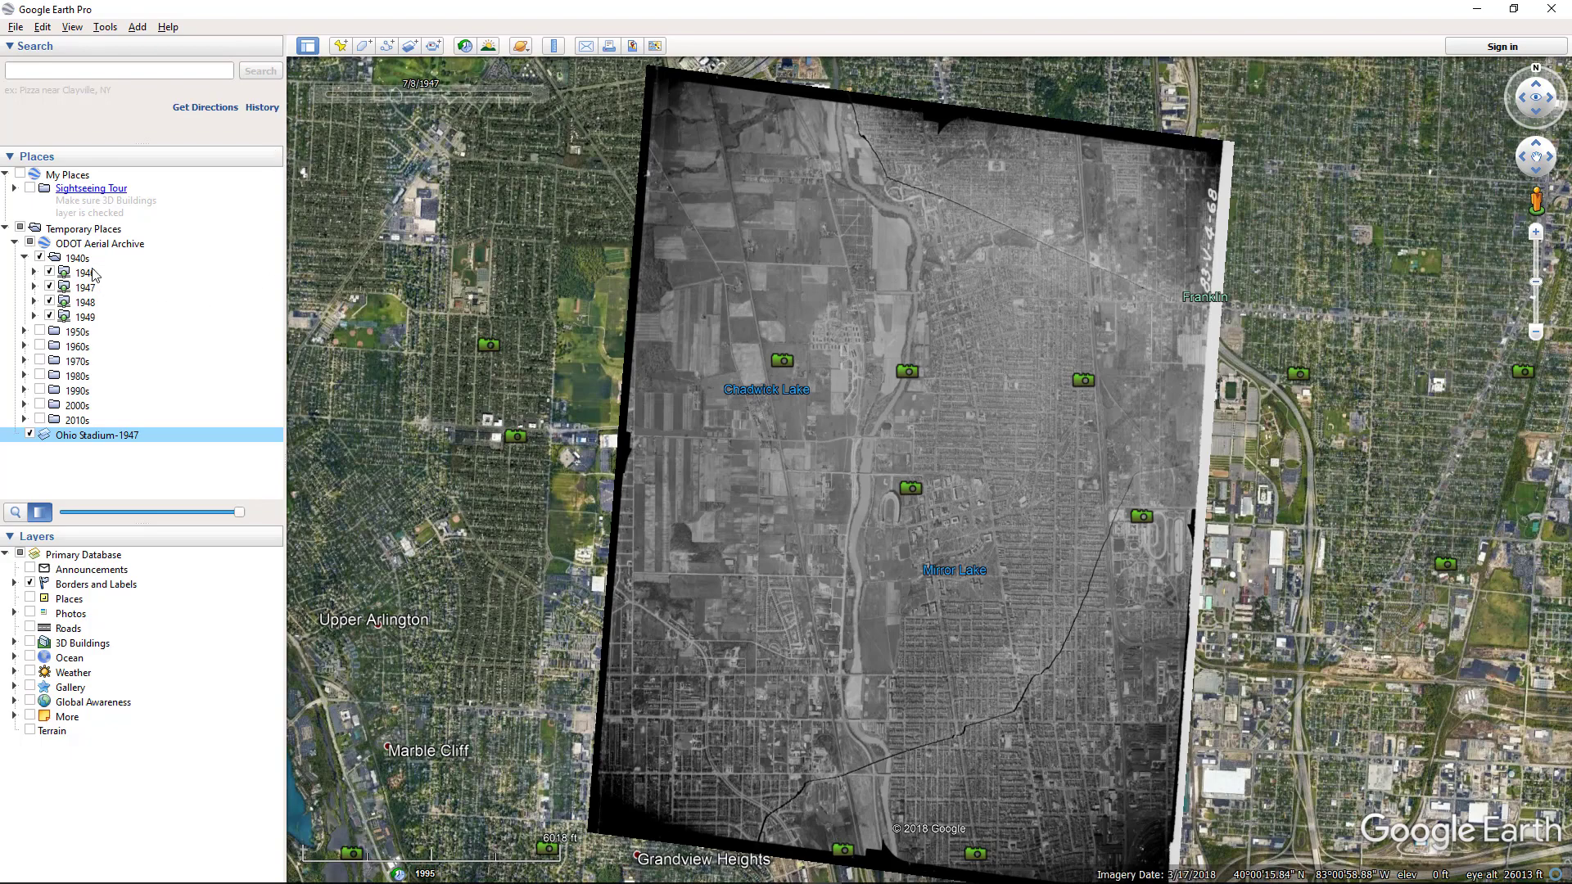
{"action": "left_click", "coordinate": [39, 258]}
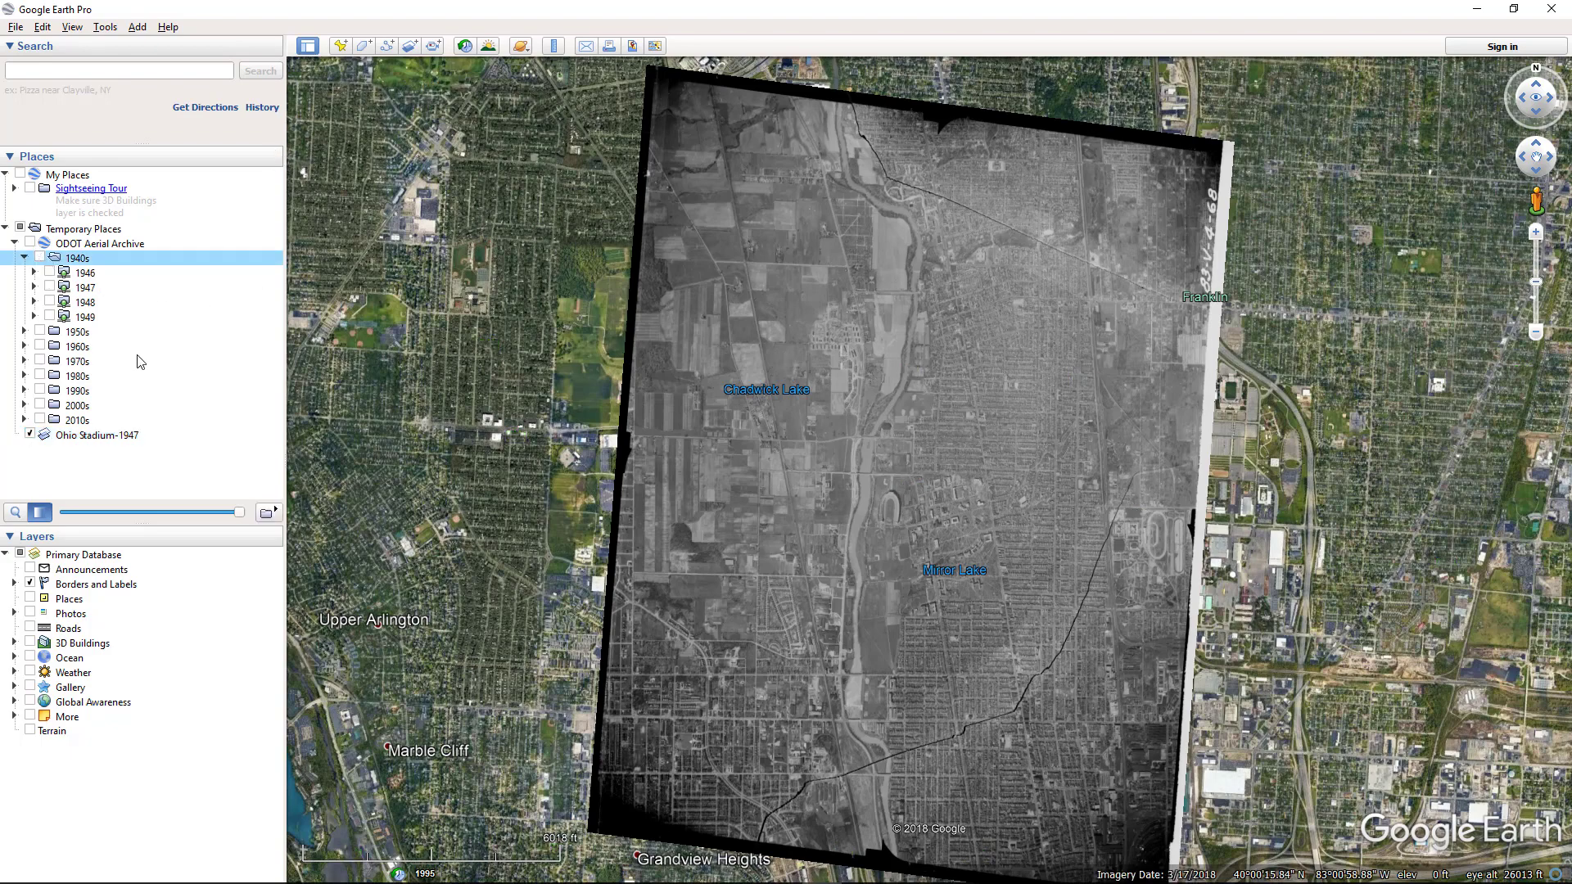
{"action": "left_click", "coordinate": [30, 435]}
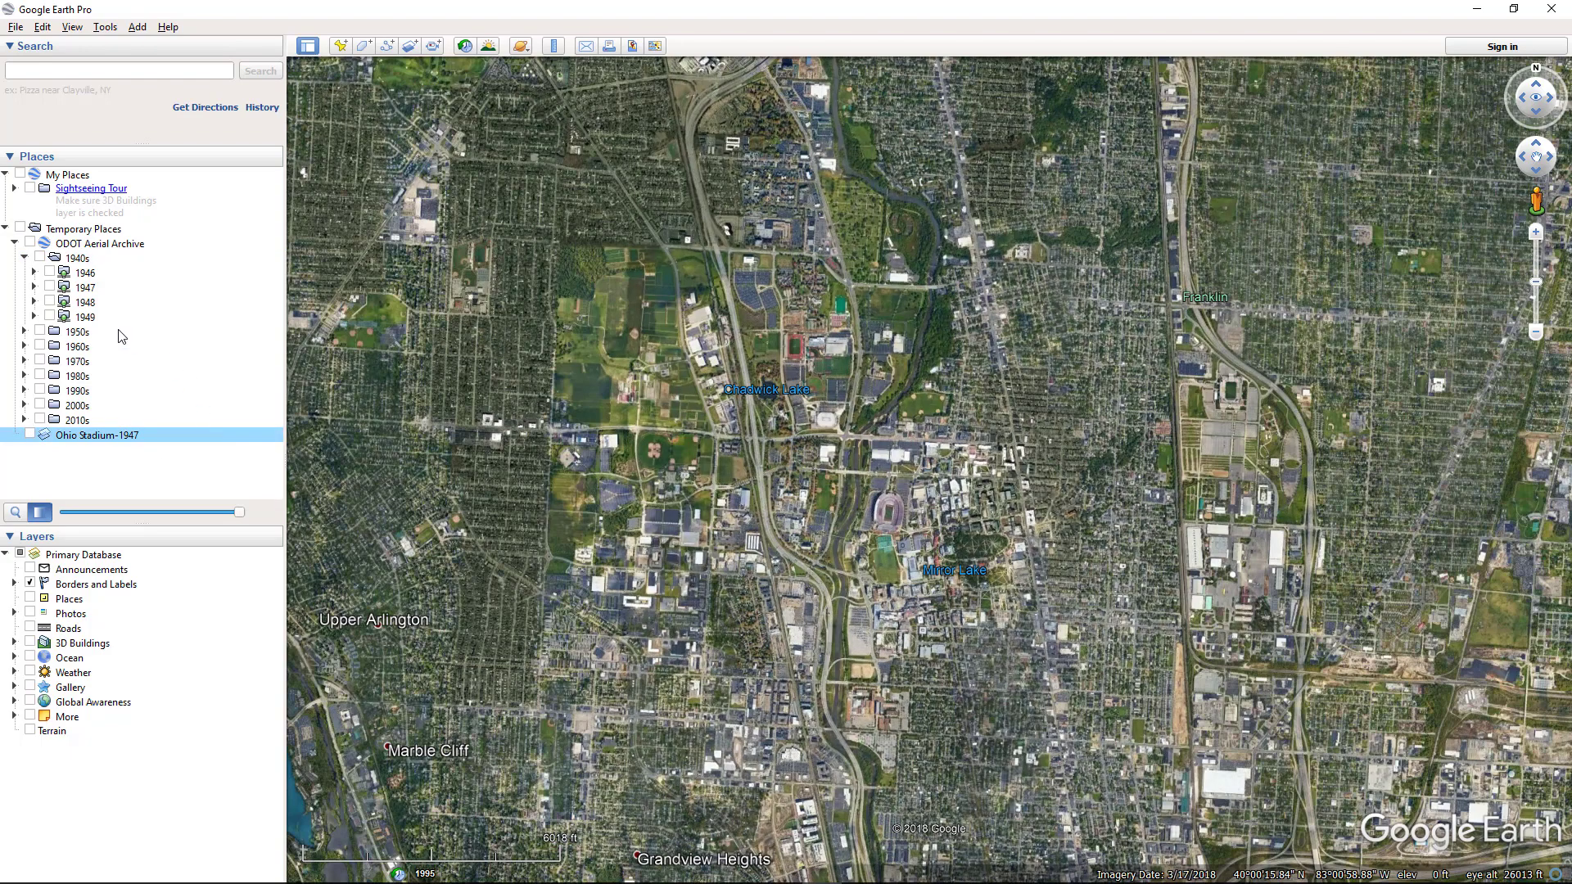
- Expand the 1950s folder of the ODOT Aerial Archive and turn on all of its photo locations
{"action": "left_click", "coordinate": [24, 331]}
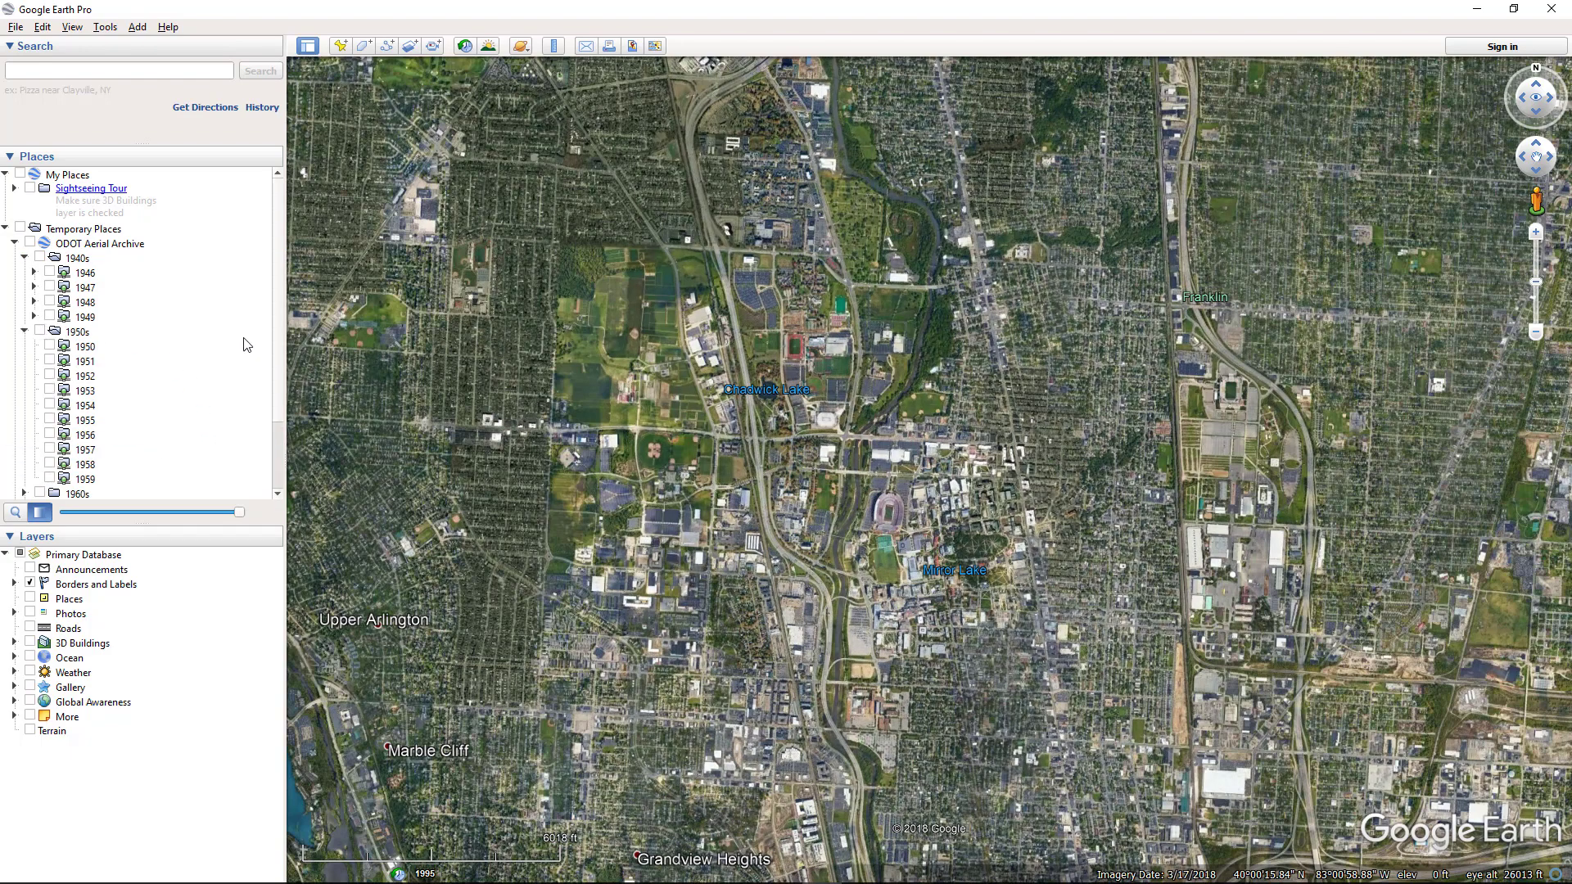
{"action": "scroll", "coordinate": [278, 378], "scroll_direction": "down", "scroll_amount": 1}
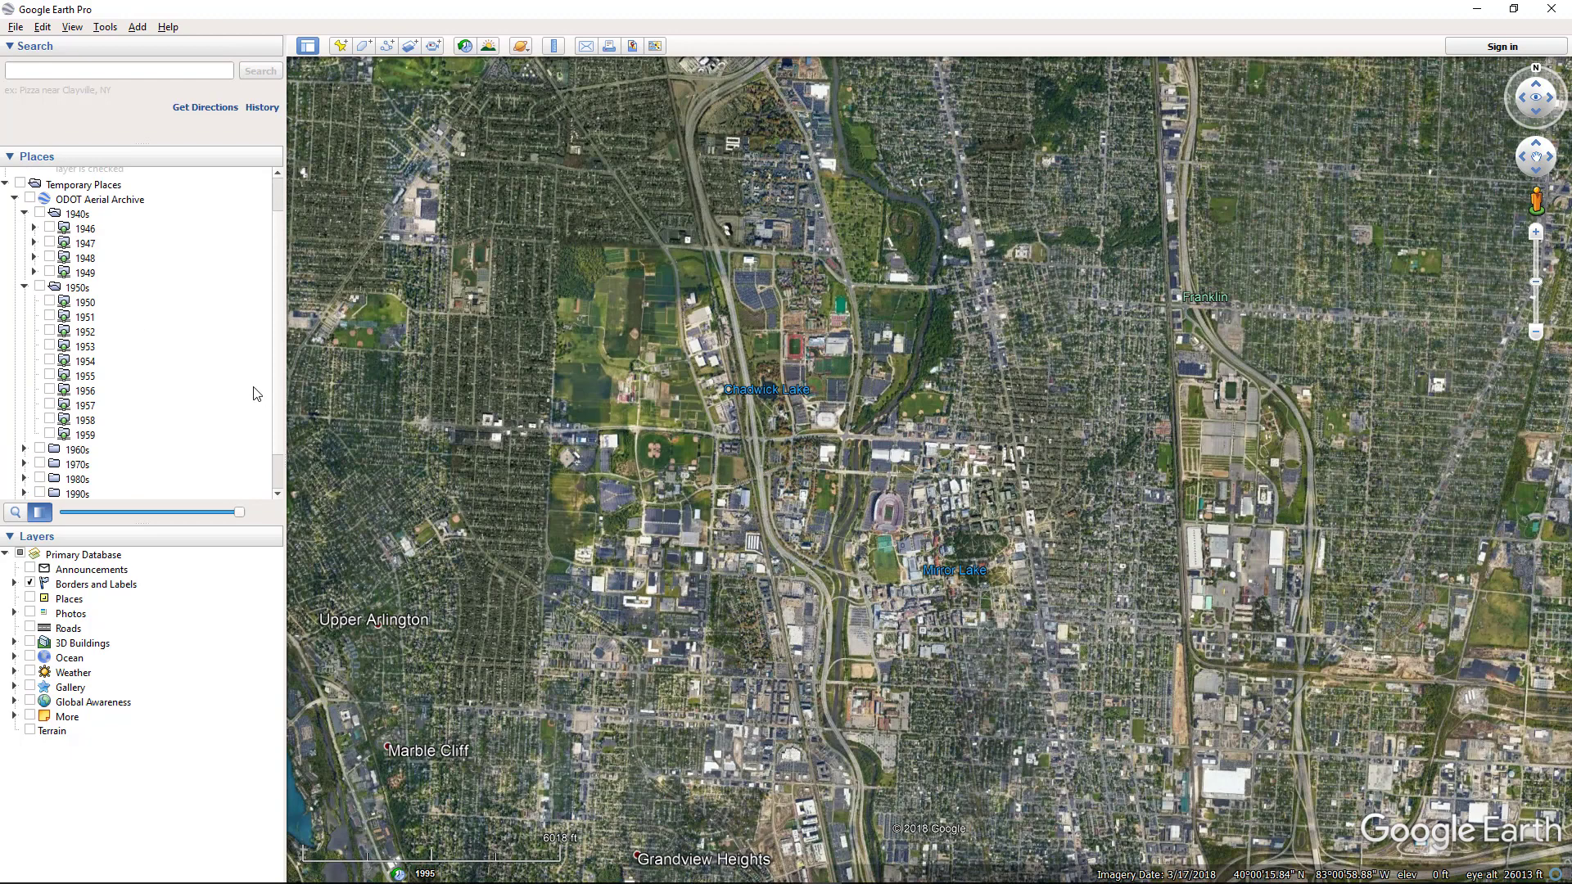
{"action": "left_click", "coordinate": [39, 287]}
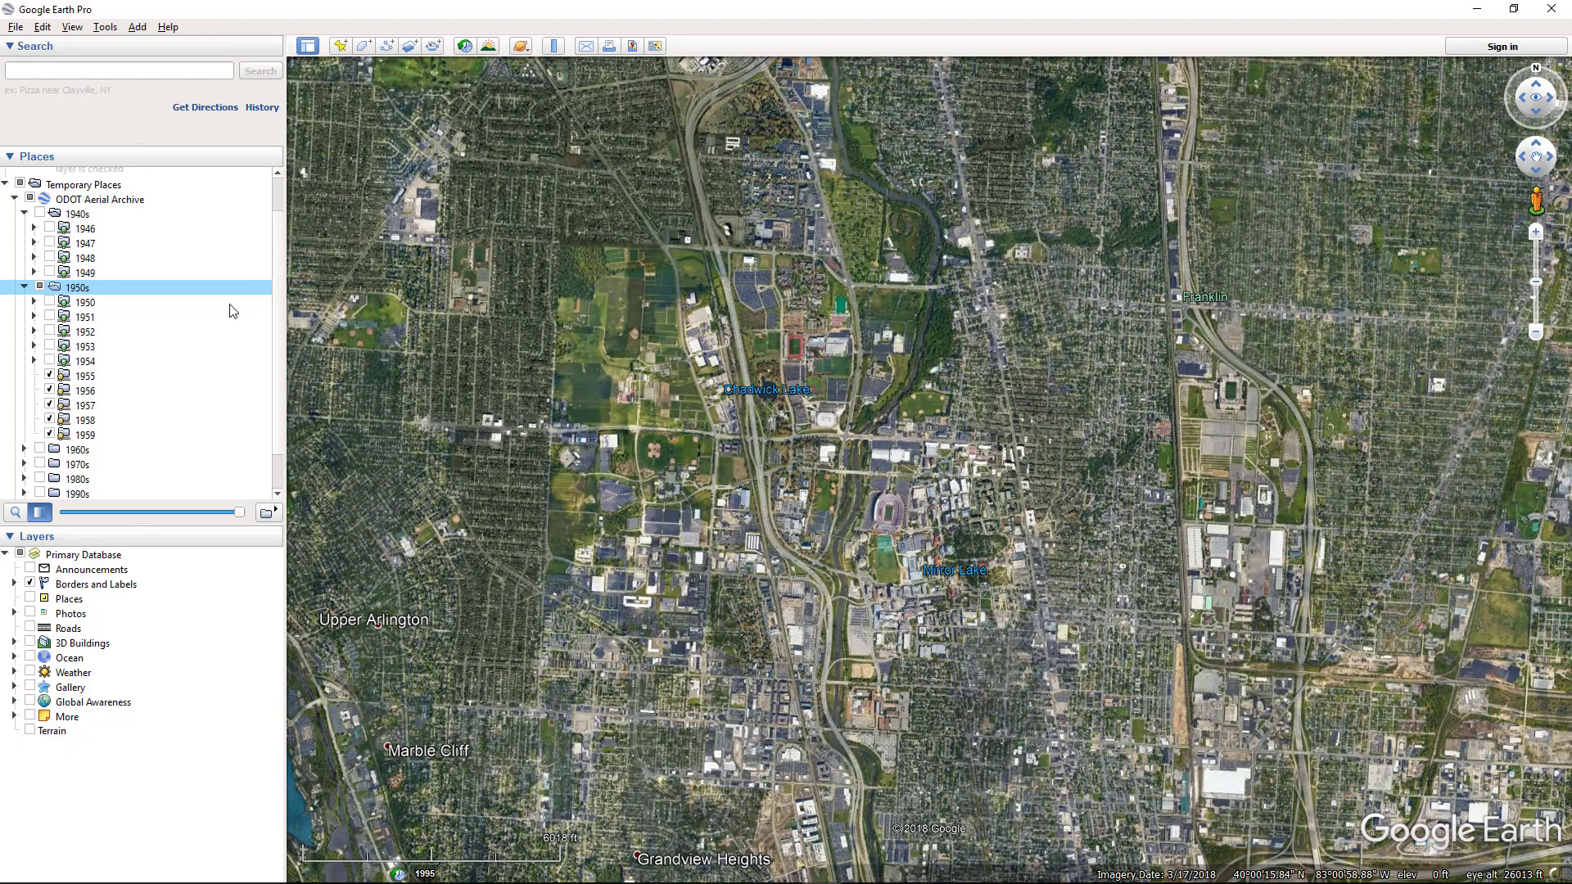
{"action": "scroll", "coordinate": [281, 281], "scroll_direction": "down", "scroll_amount": 1}
{"action": "scroll", "coordinate": [281, 295], "scroll_direction": "down", "scroll_amount": 2}
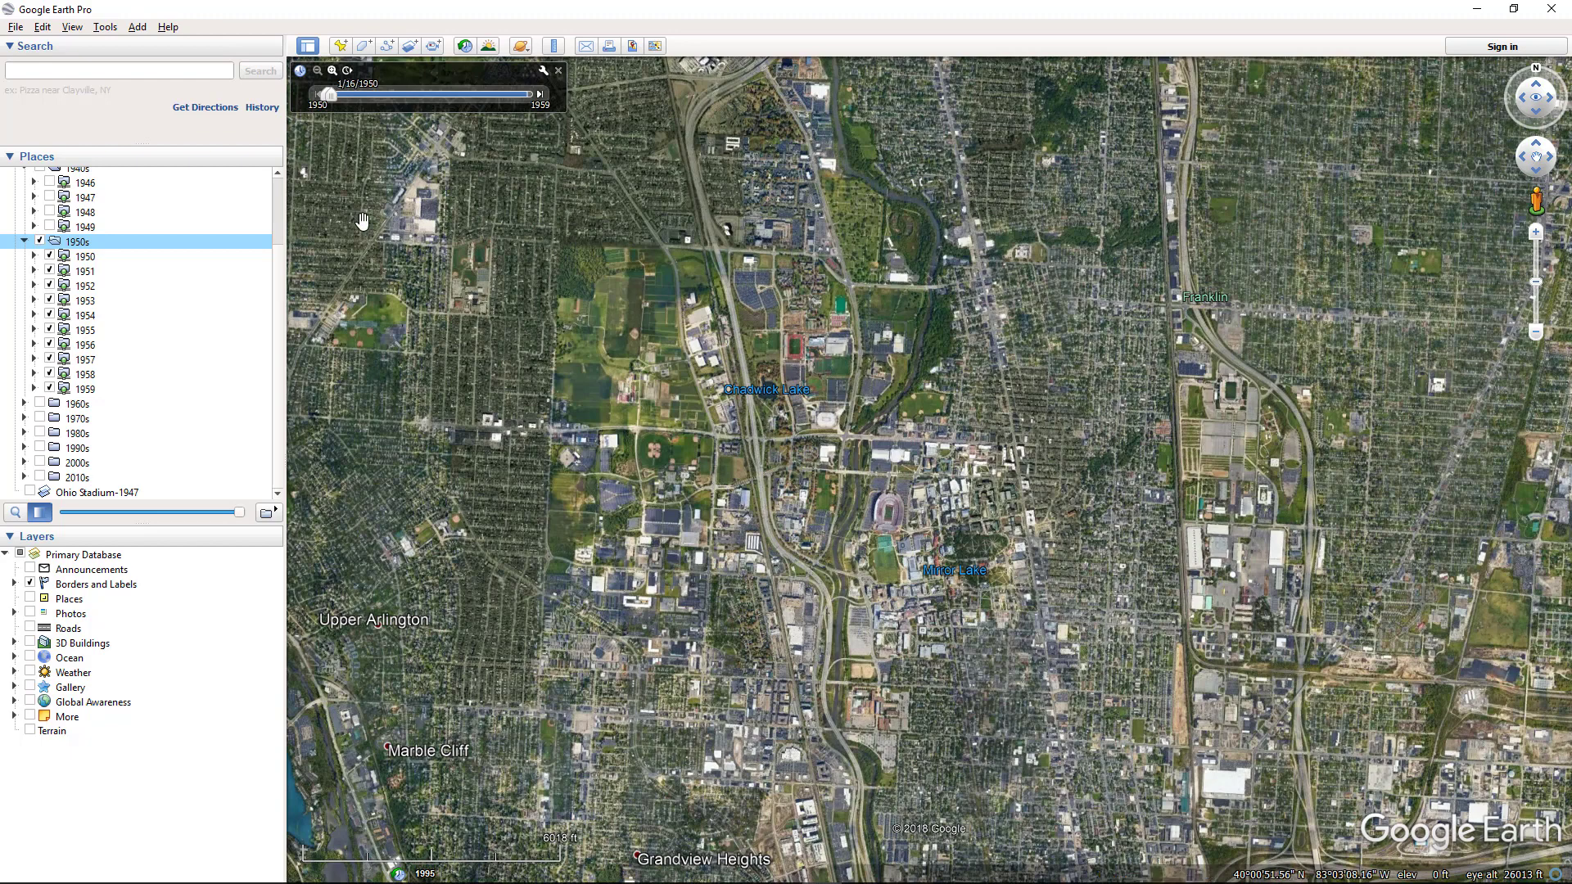
- View the whole ODOT Aerial Archive across Ohio and narrow the displayed photo dates to end at 10/27/1950
{"action": "mouse_move", "coordinate": [343, 100]}
{"action": "left_mouse_down"}
{"action": "mouse_move", "coordinate": [389, 103]}
{"action": "mouse_move", "coordinate": [318, 104]}
{"action": "left_mouse_up"}
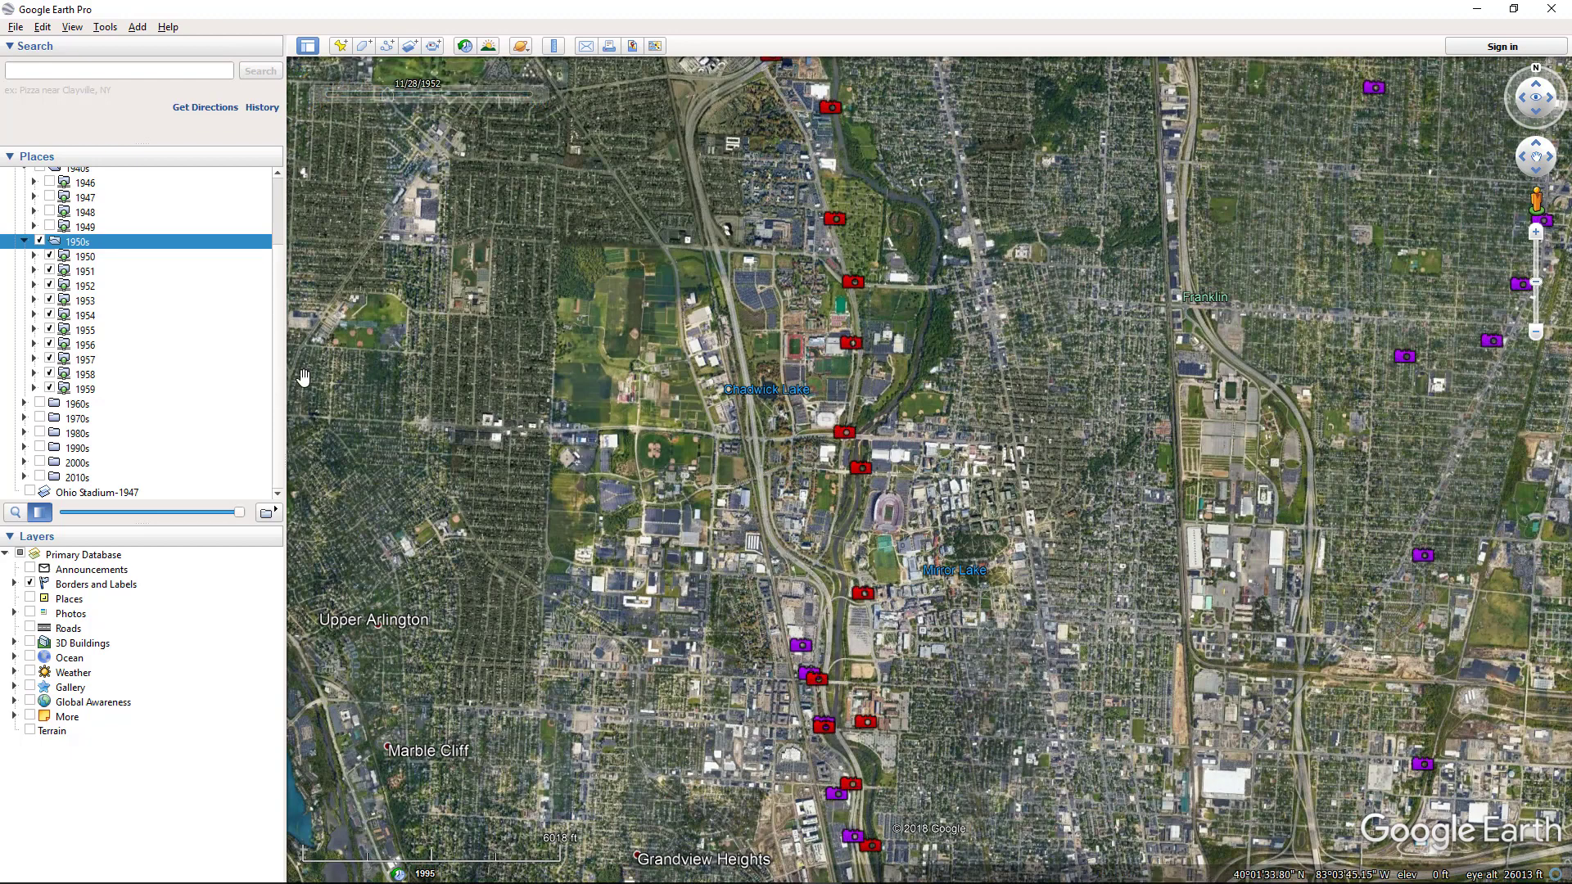
{"action": "scroll", "coordinate": [275, 202], "scroll_direction": "up", "scroll_amount": 2}
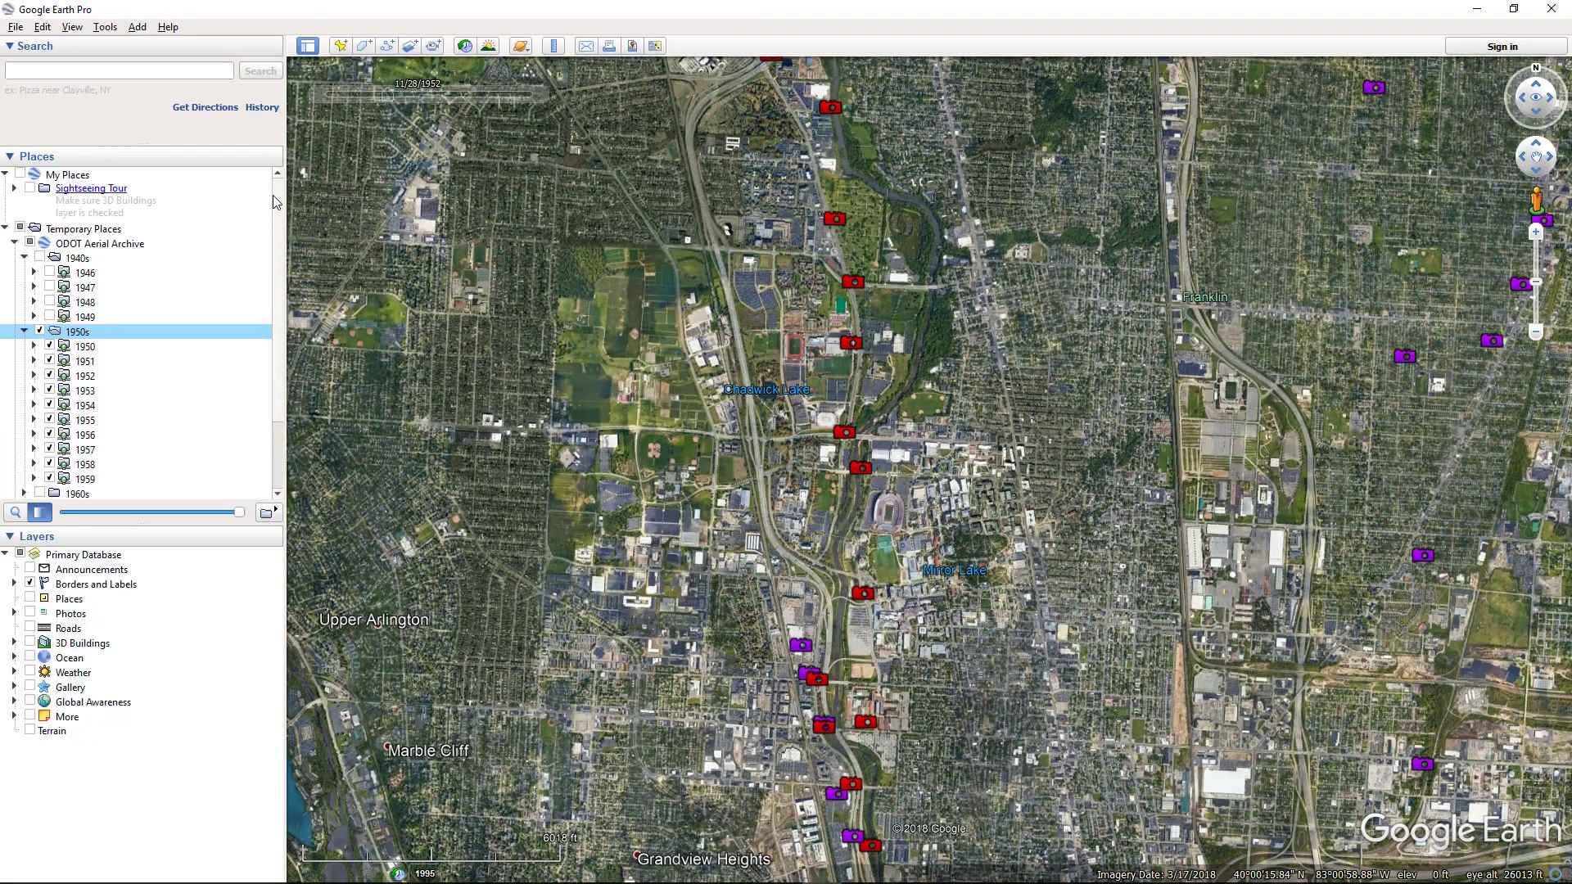
{"action": "double_click", "coordinate": [144, 245]}
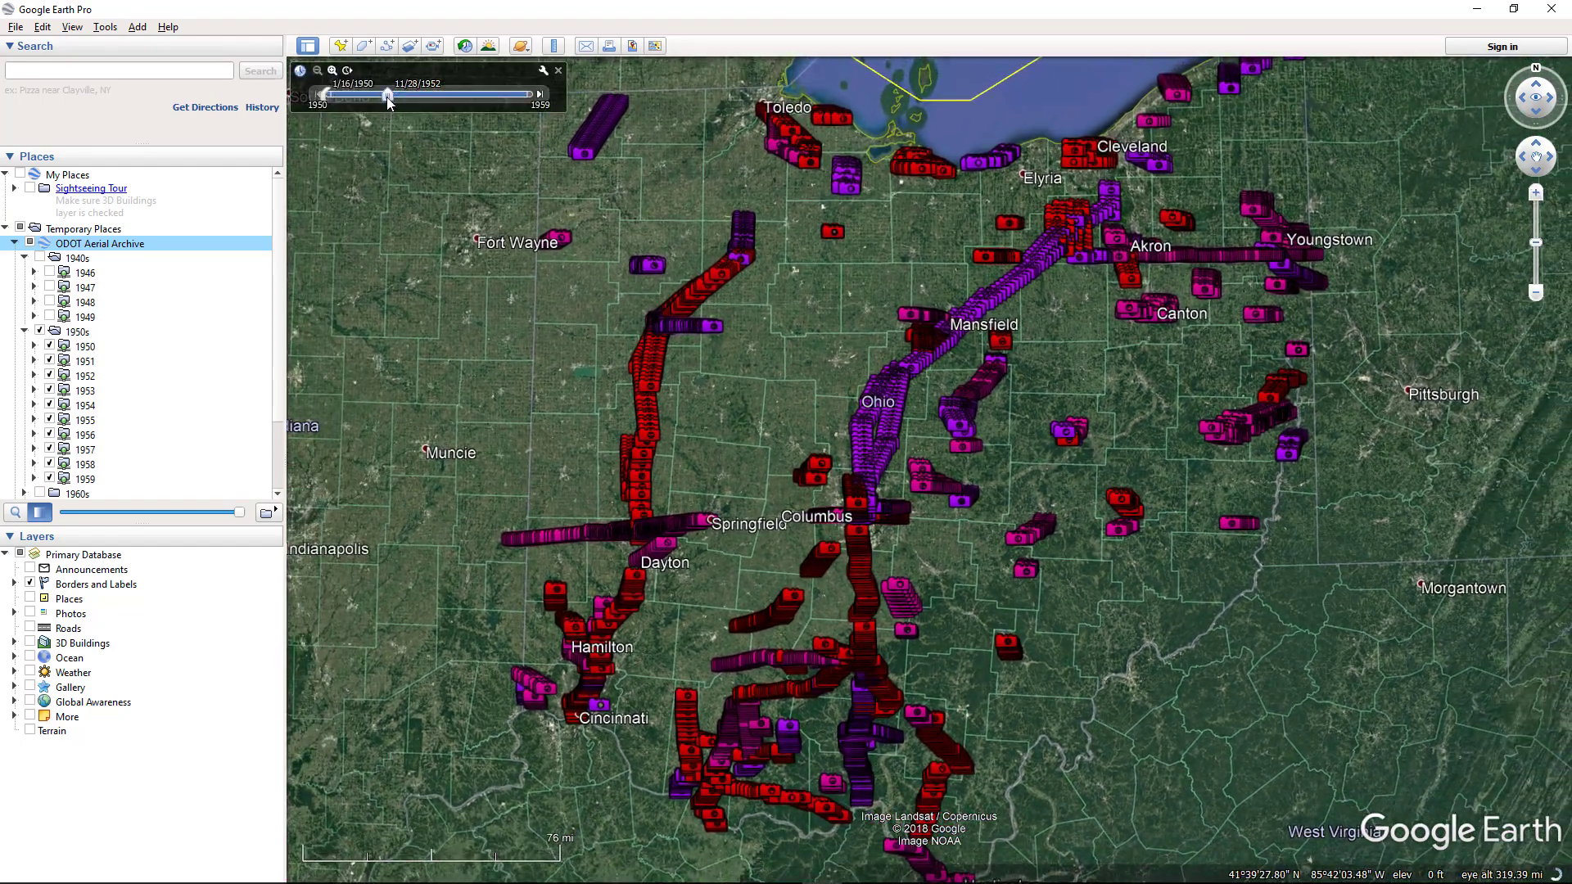
{"action": "left_click_drag", "start_coordinate": [386, 96], "coordinate": [345, 100]}
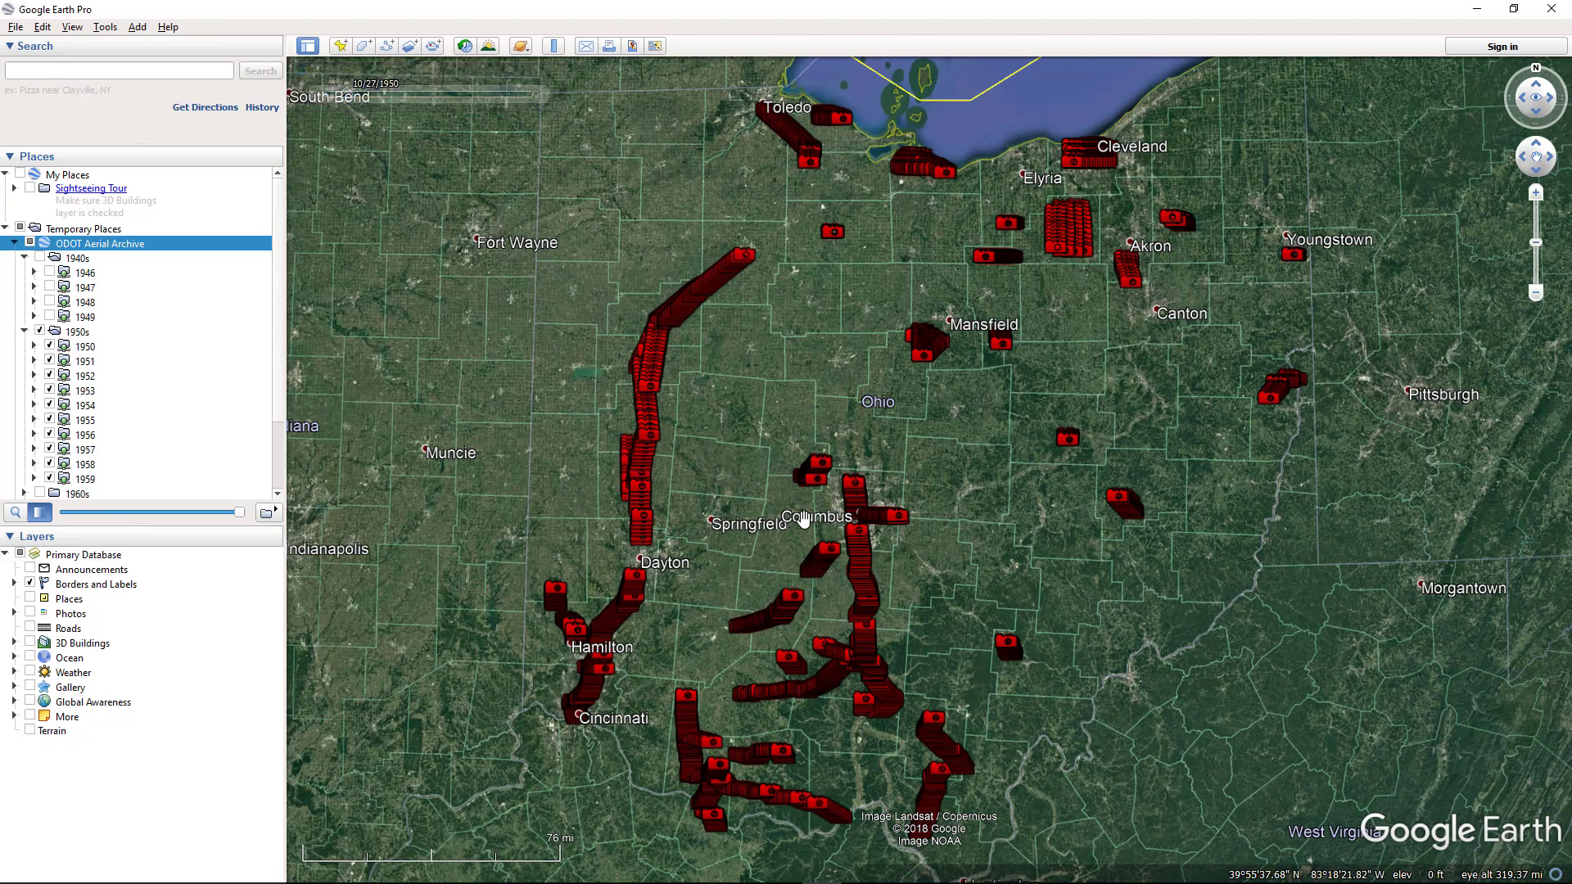
- Return to the Ohio Stadium area in Columbus and extend the displayed photo date range to 3/11/1951
{"action": "scroll", "coordinate": [860, 514], "scroll_direction": "up", "scroll_amount": 3}
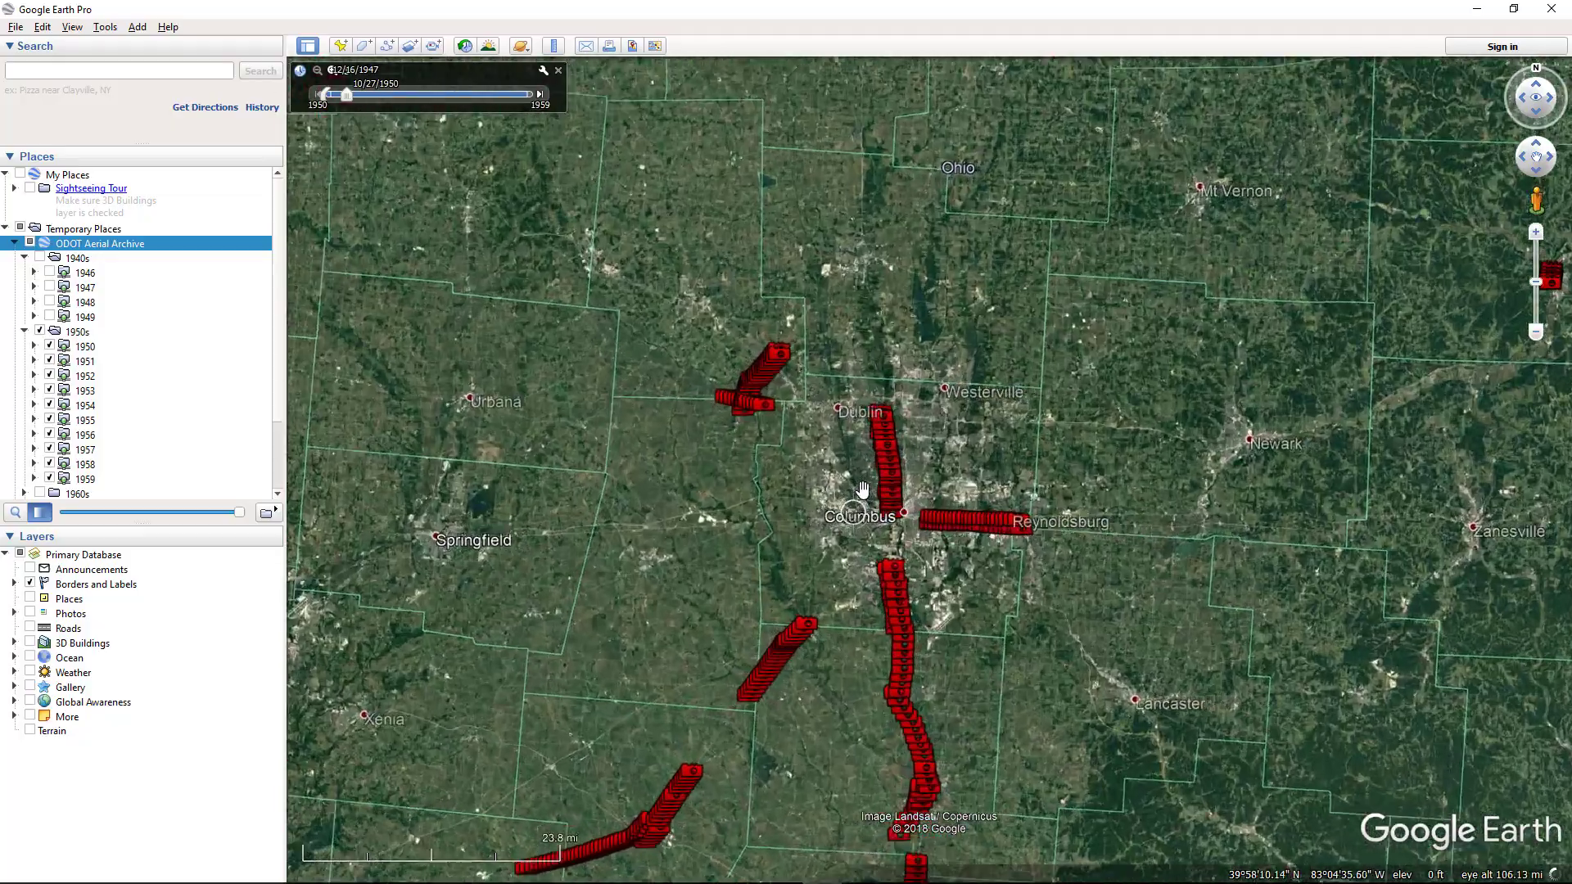
{"action": "scroll", "coordinate": [863, 489], "scroll_direction": "up", "scroll_amount": 3}
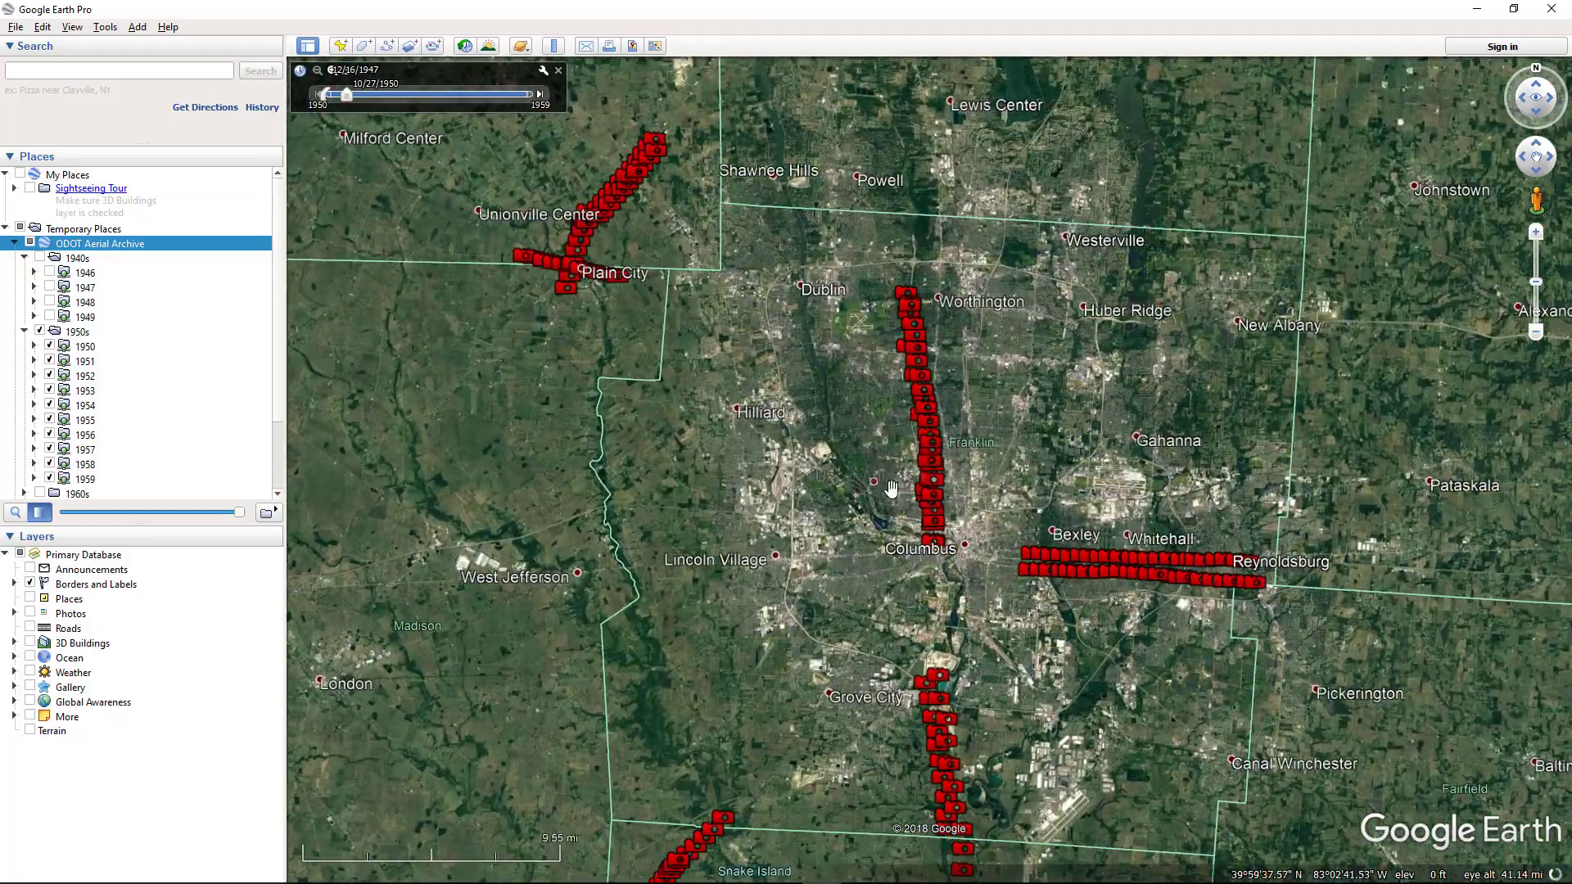
{"action": "scroll", "coordinate": [891, 489], "scroll_direction": "up", "scroll_amount": 4}
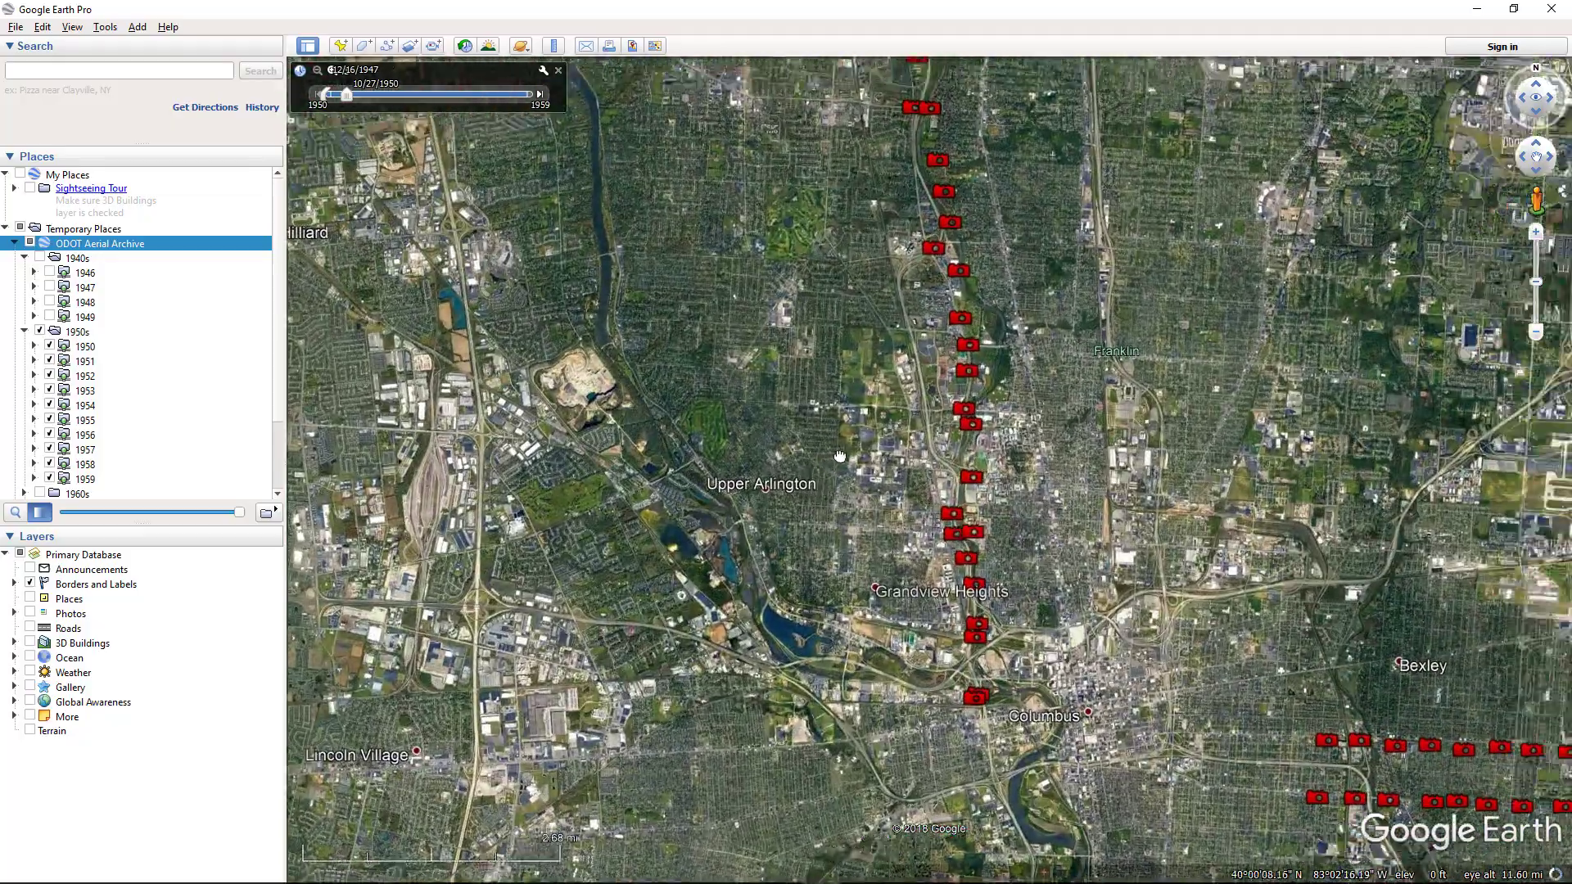
{"action": "scroll", "coordinate": [840, 456], "scroll_direction": "up", "scroll_amount": 4}
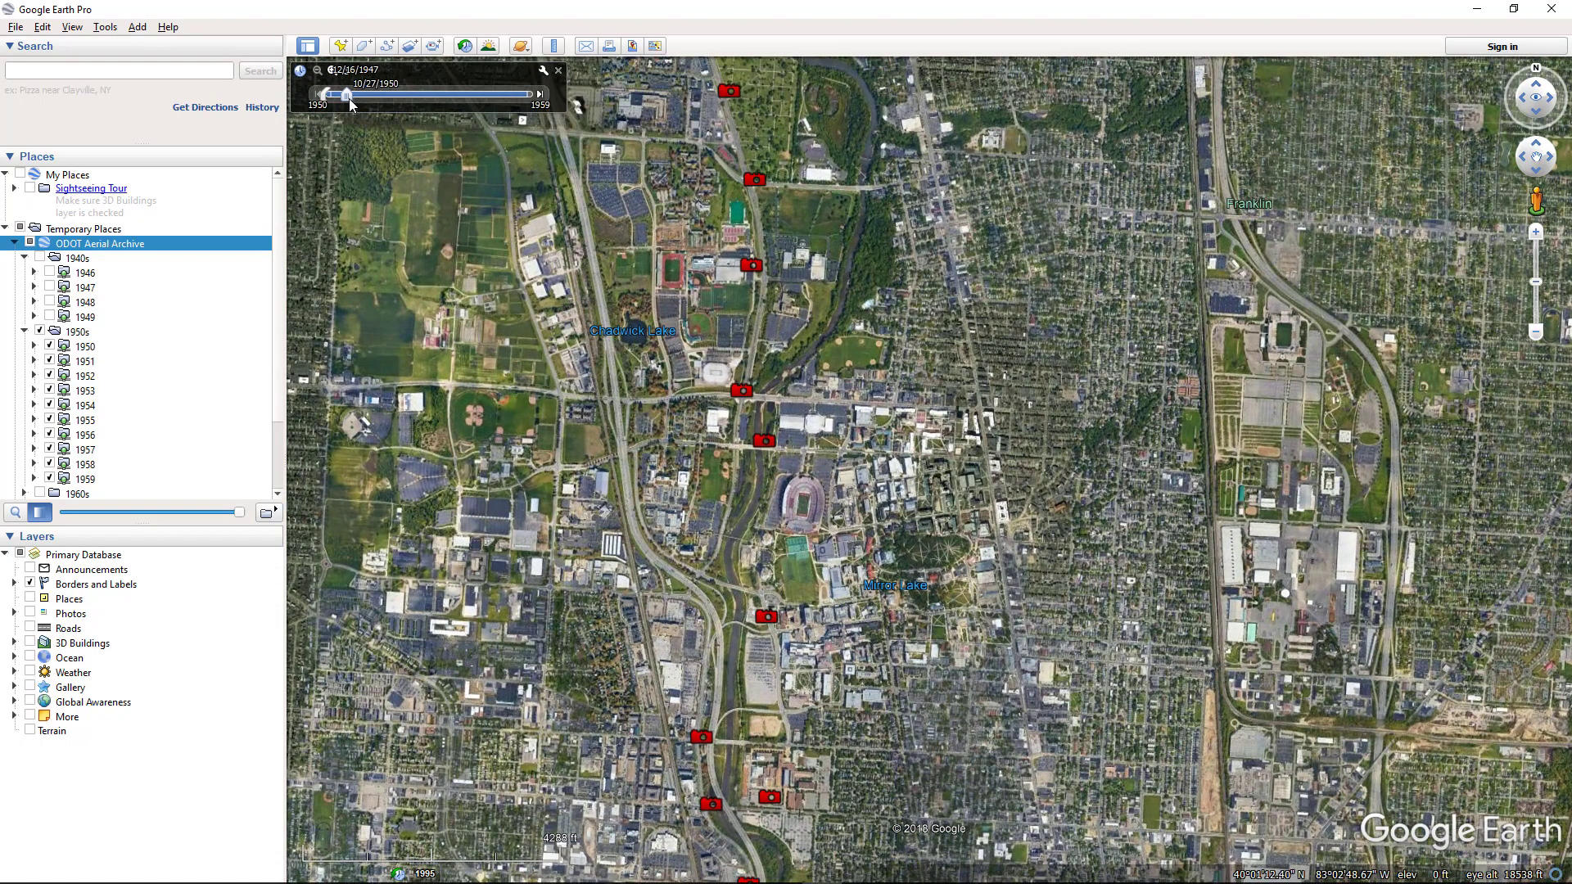
{"action": "mouse_move", "coordinate": [349, 102]}
{"action": "left_mouse_down"}
{"action": "mouse_move", "coordinate": [372, 101]}
{"action": "mouse_move", "coordinate": [355, 101]}
{"action": "left_mouse_up"}
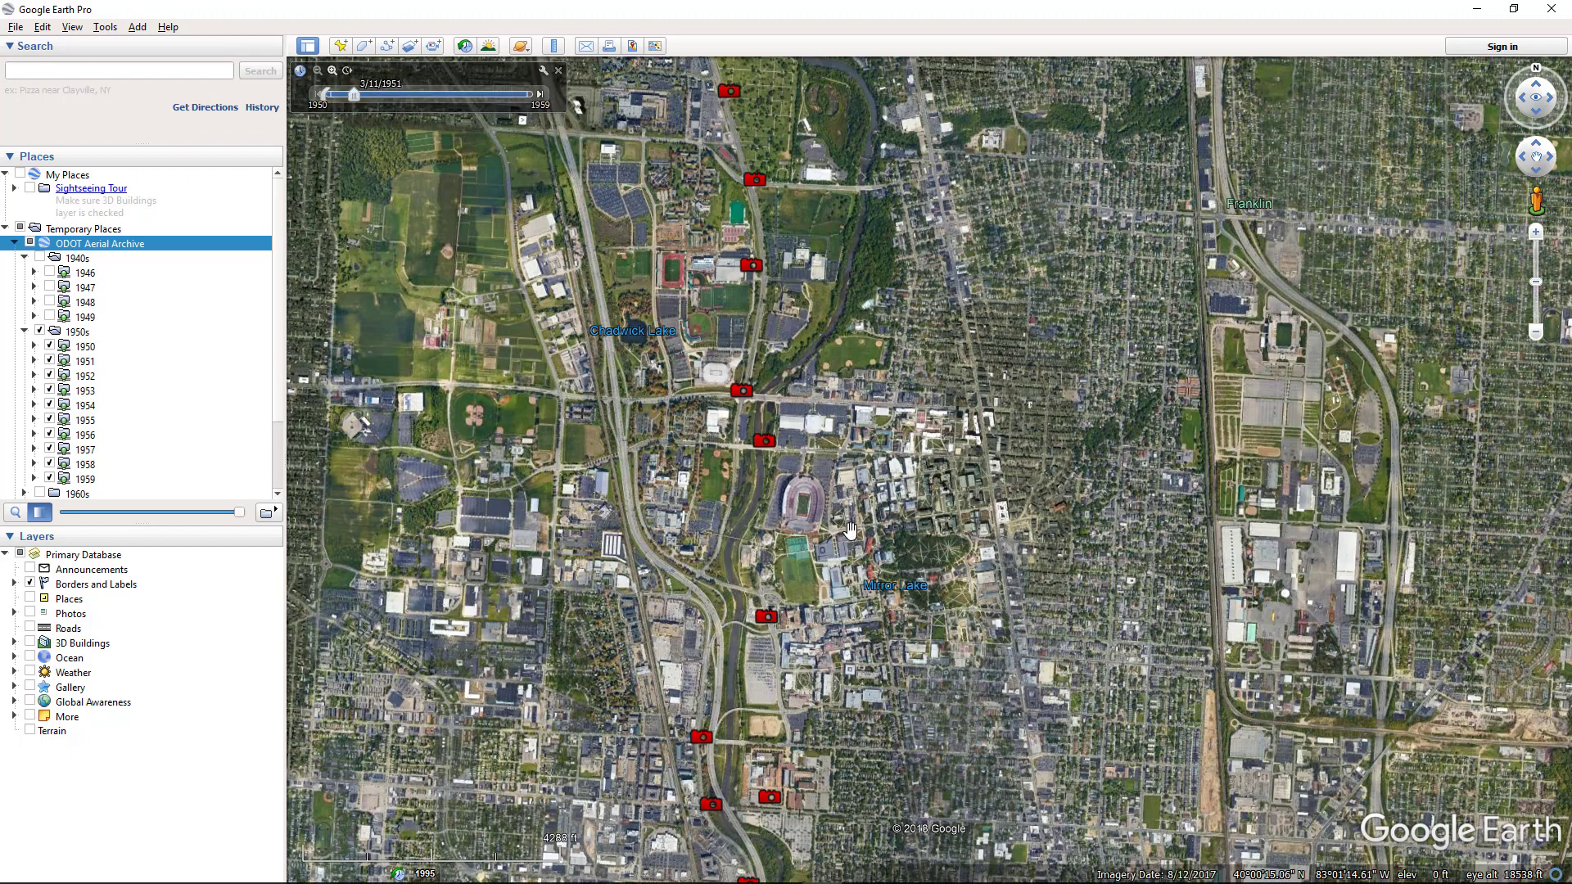
- Load the 1950-08-02 photo 298-12-6.tif, just northwest of Ohio Stadium, as an overlay on the map
{"action": "left_click", "coordinate": [761, 443]}
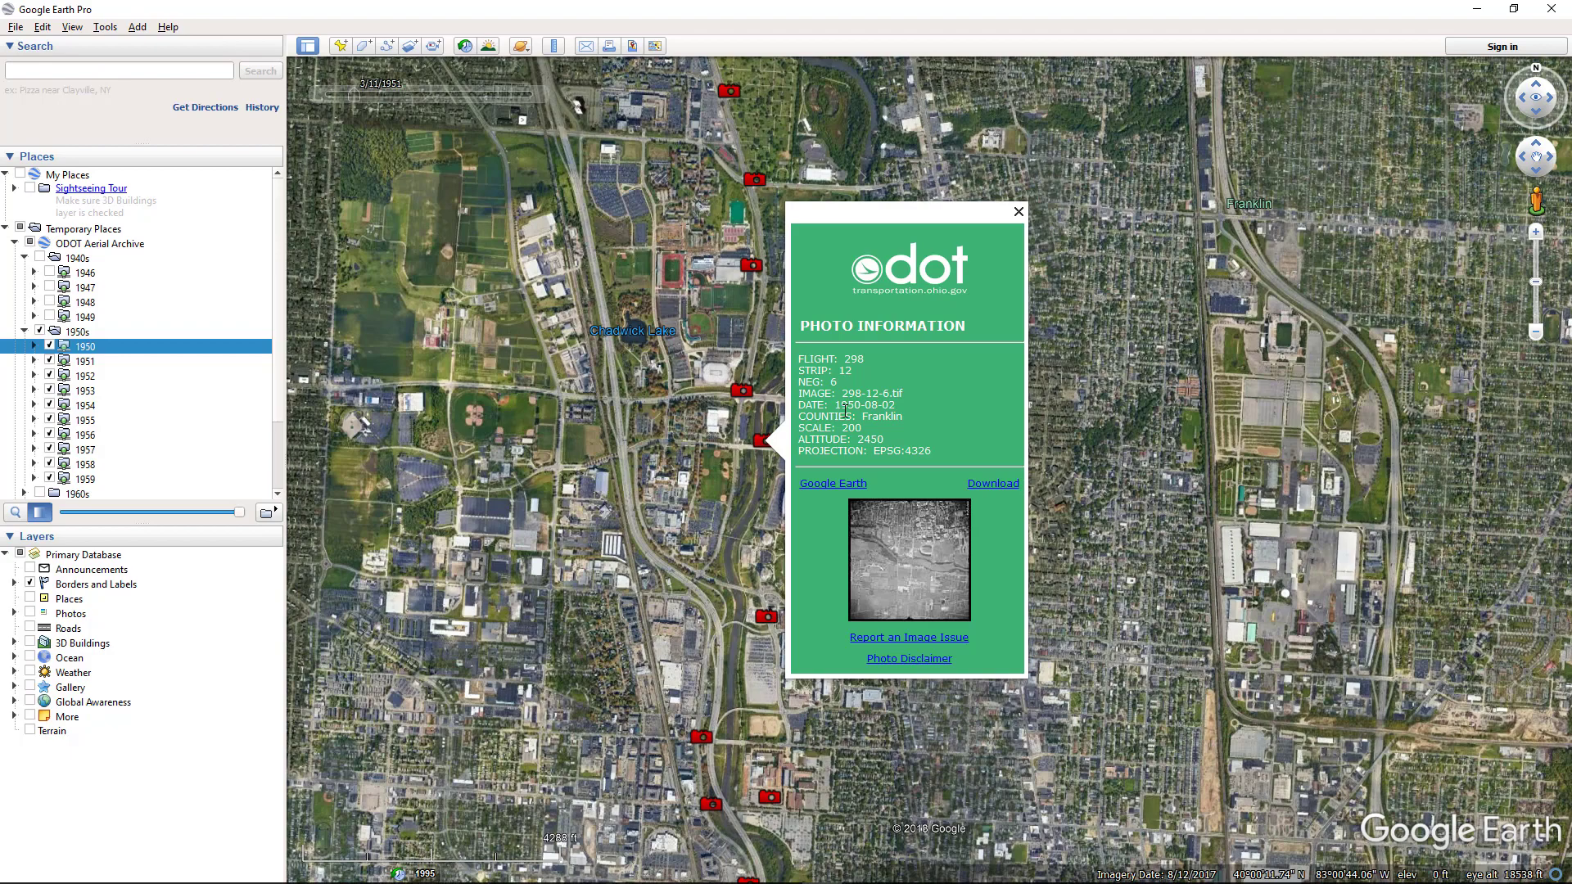
{"action": "left_click", "coordinate": [858, 486]}
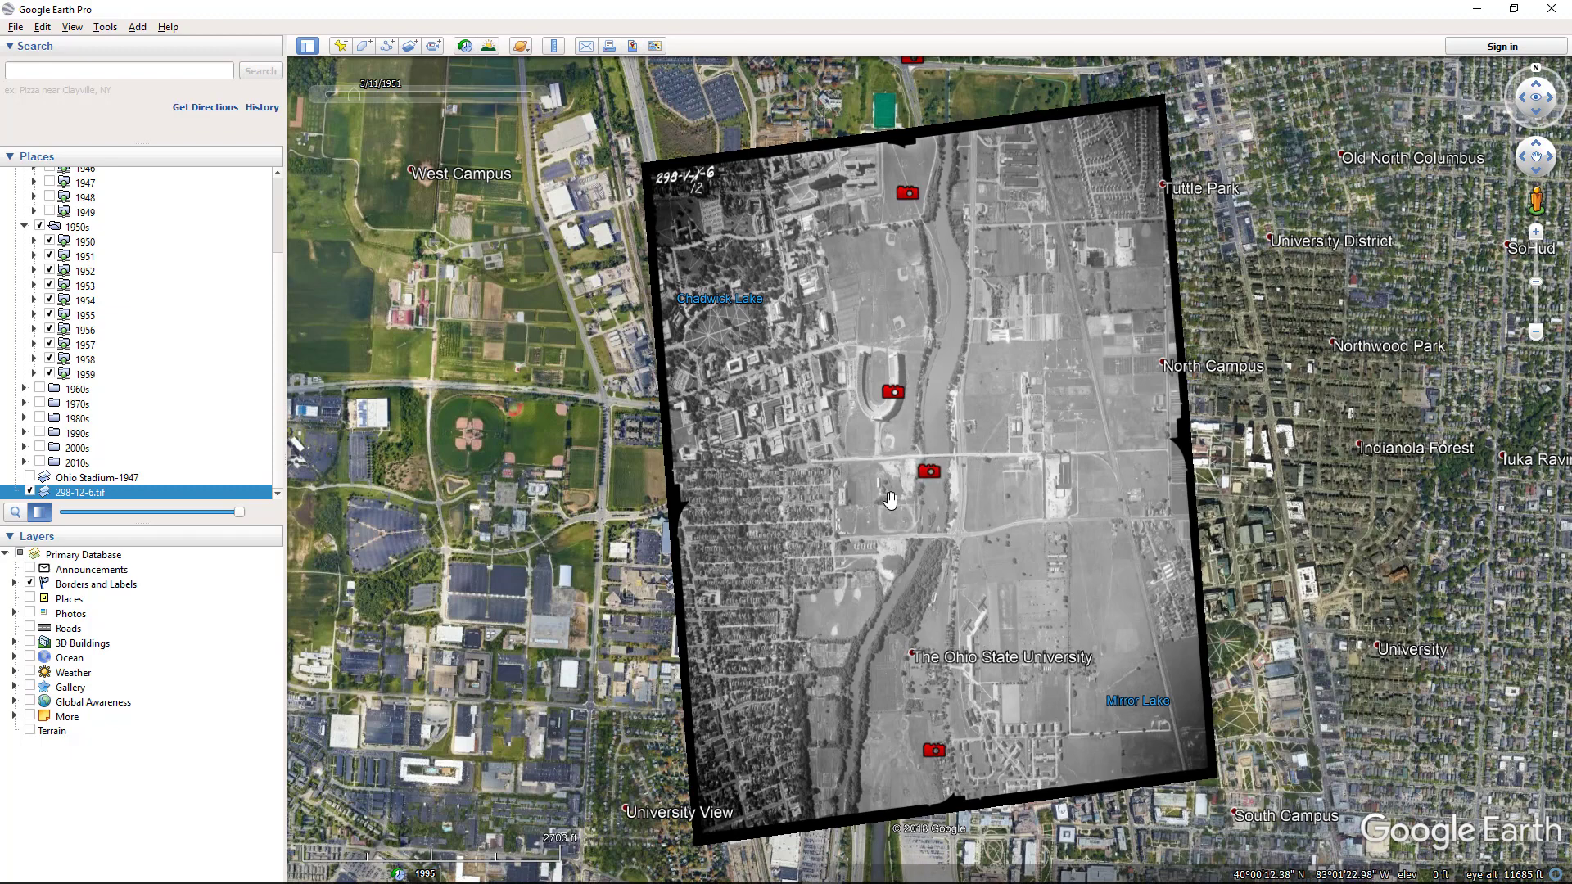
{"action": "left_click_drag", "start_coordinate": [1295, 501], "coordinate": [1262, 494]}
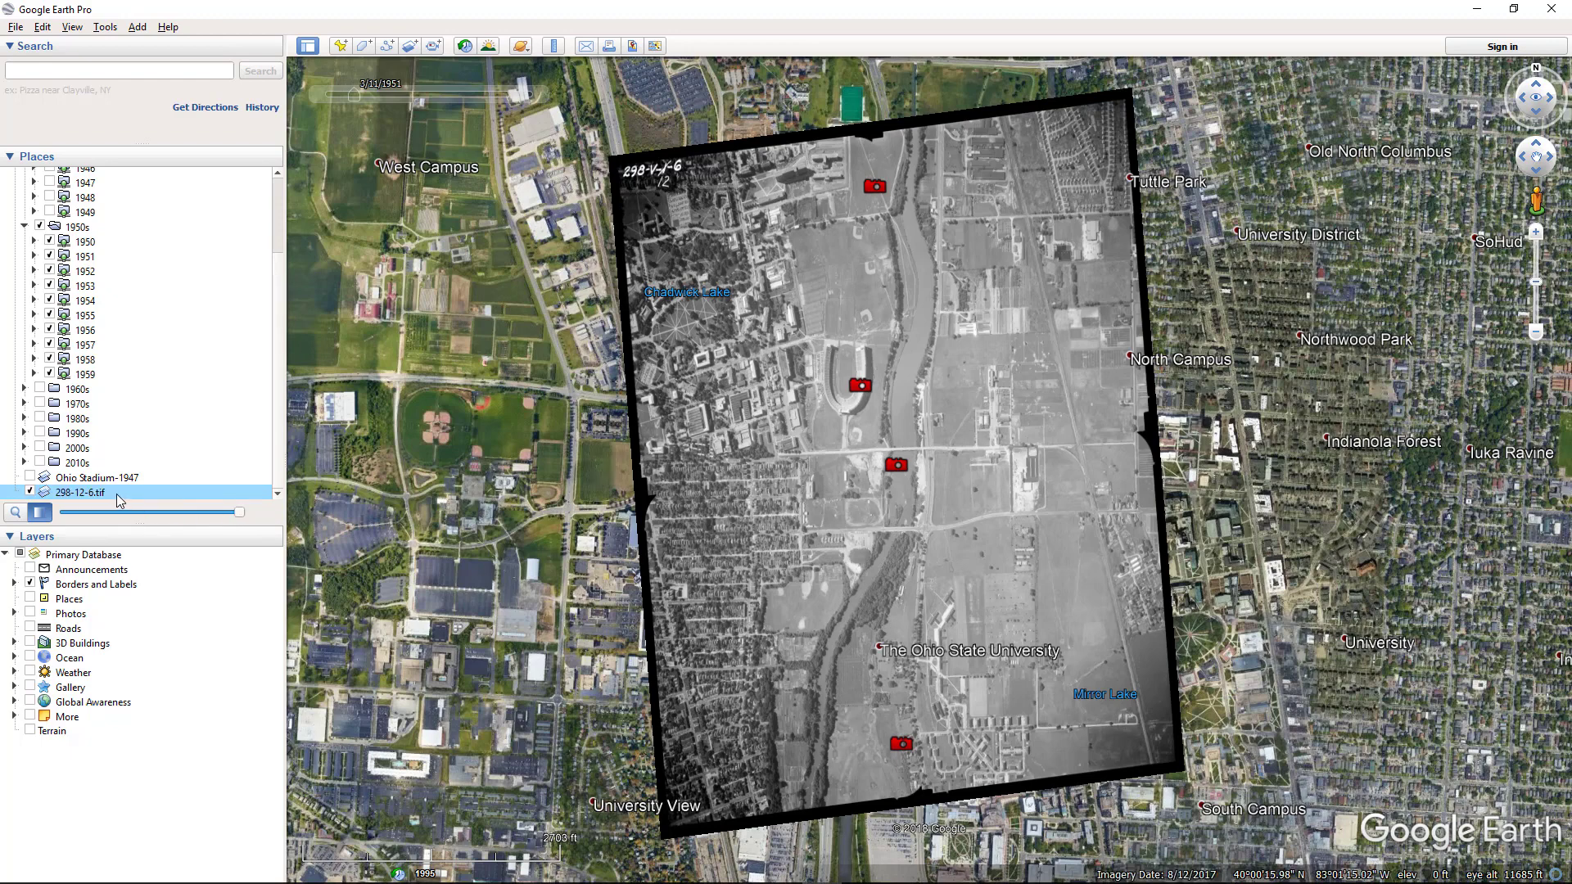
{"action": "mouse_move", "coordinate": [239, 512]}
{"action": "left_mouse_down"}
{"action": "mouse_move", "coordinate": [67, 520]}
{"action": "mouse_move", "coordinate": [250, 521]}
{"action": "left_mouse_up"}
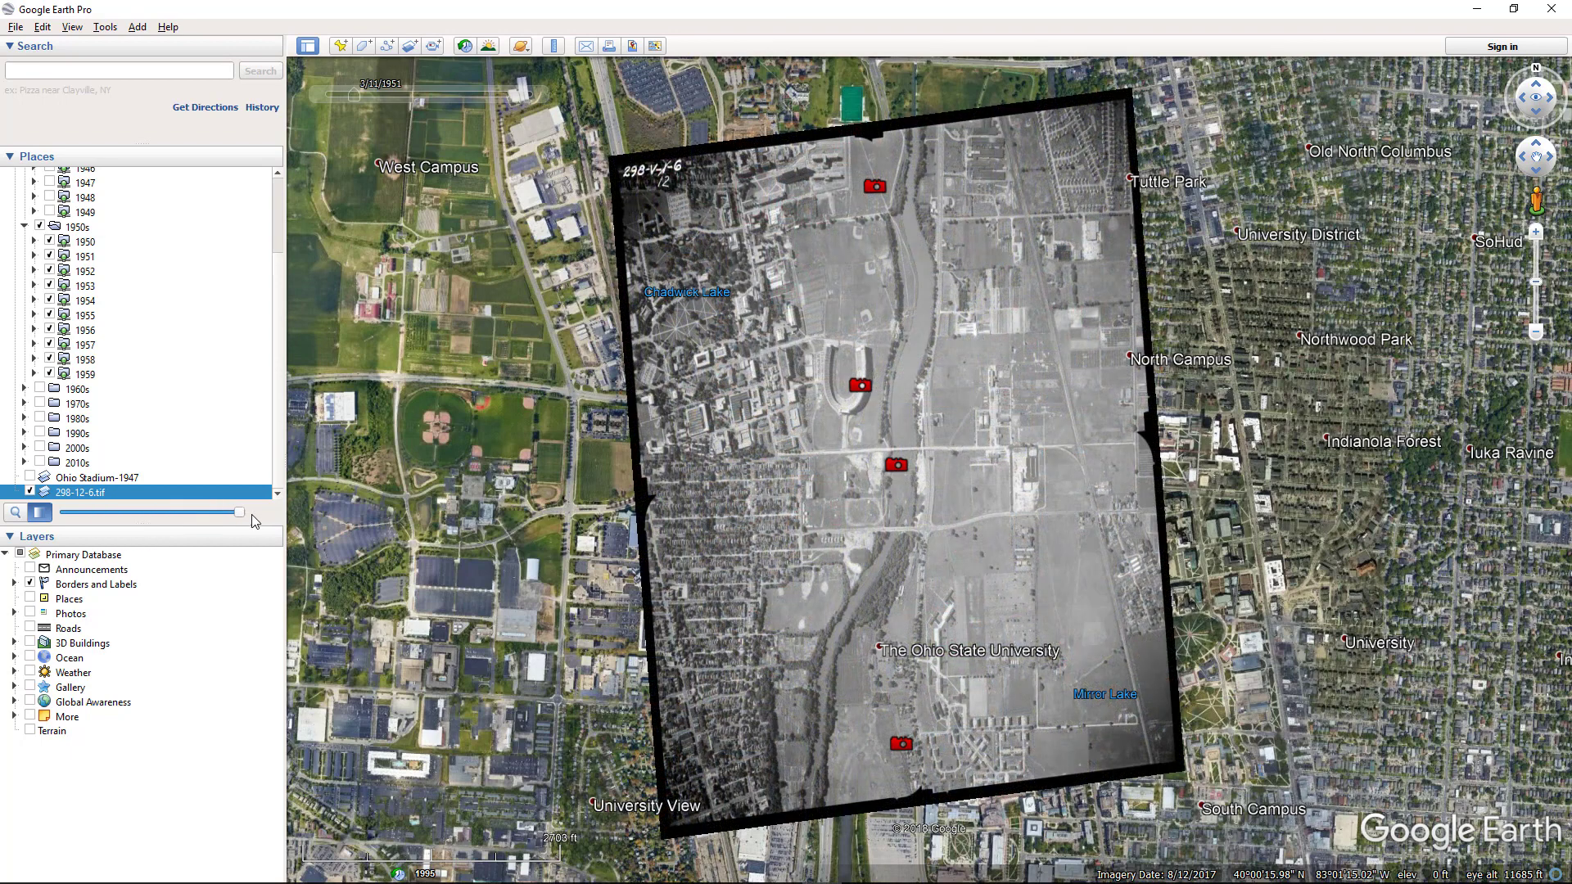
- Submit an image issue report for 298-12-6.tif stating "Image is not rotated correctly", and return to the map
{"action": "left_click", "coordinate": [895, 469]}
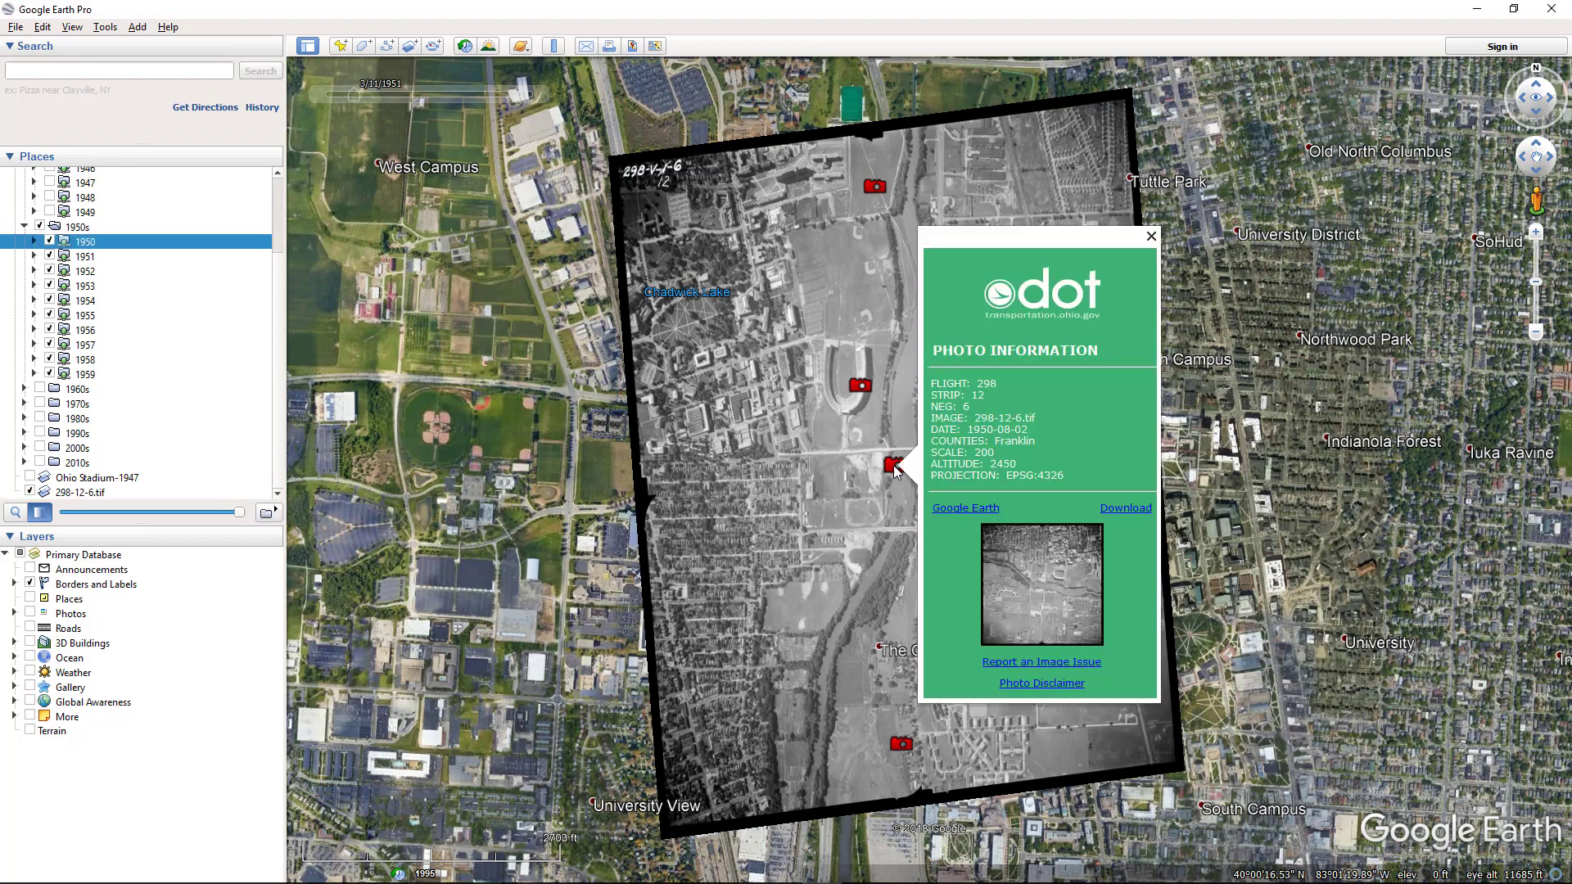
{"action": "left_click", "coordinate": [1052, 663]}
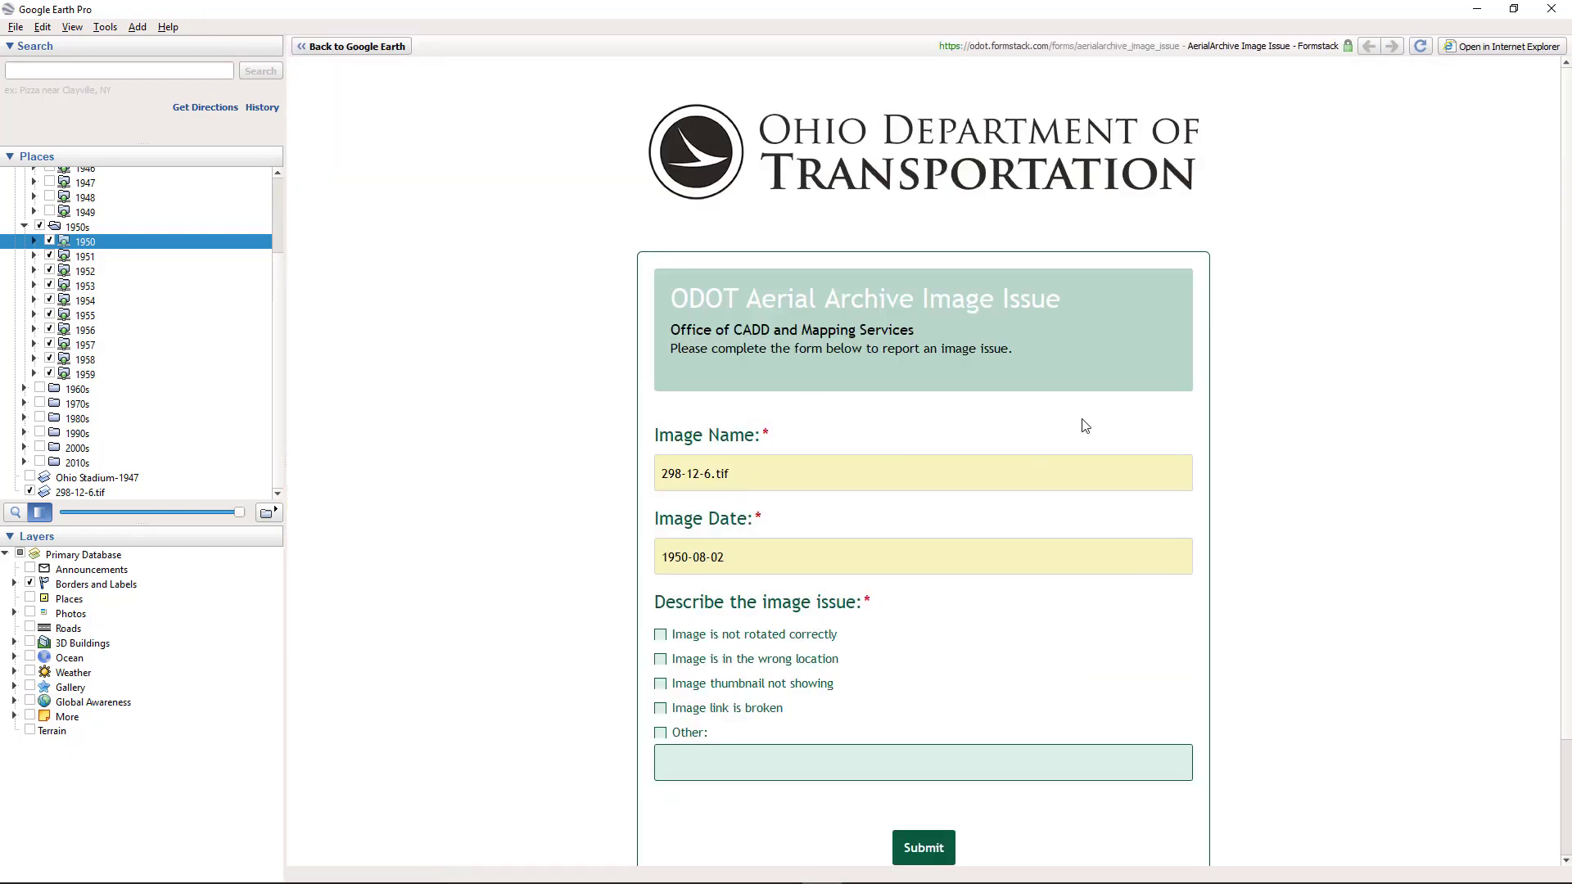
{"action": "scroll", "coordinate": [1078, 416], "scroll_direction": "down", "scroll_amount": 1}
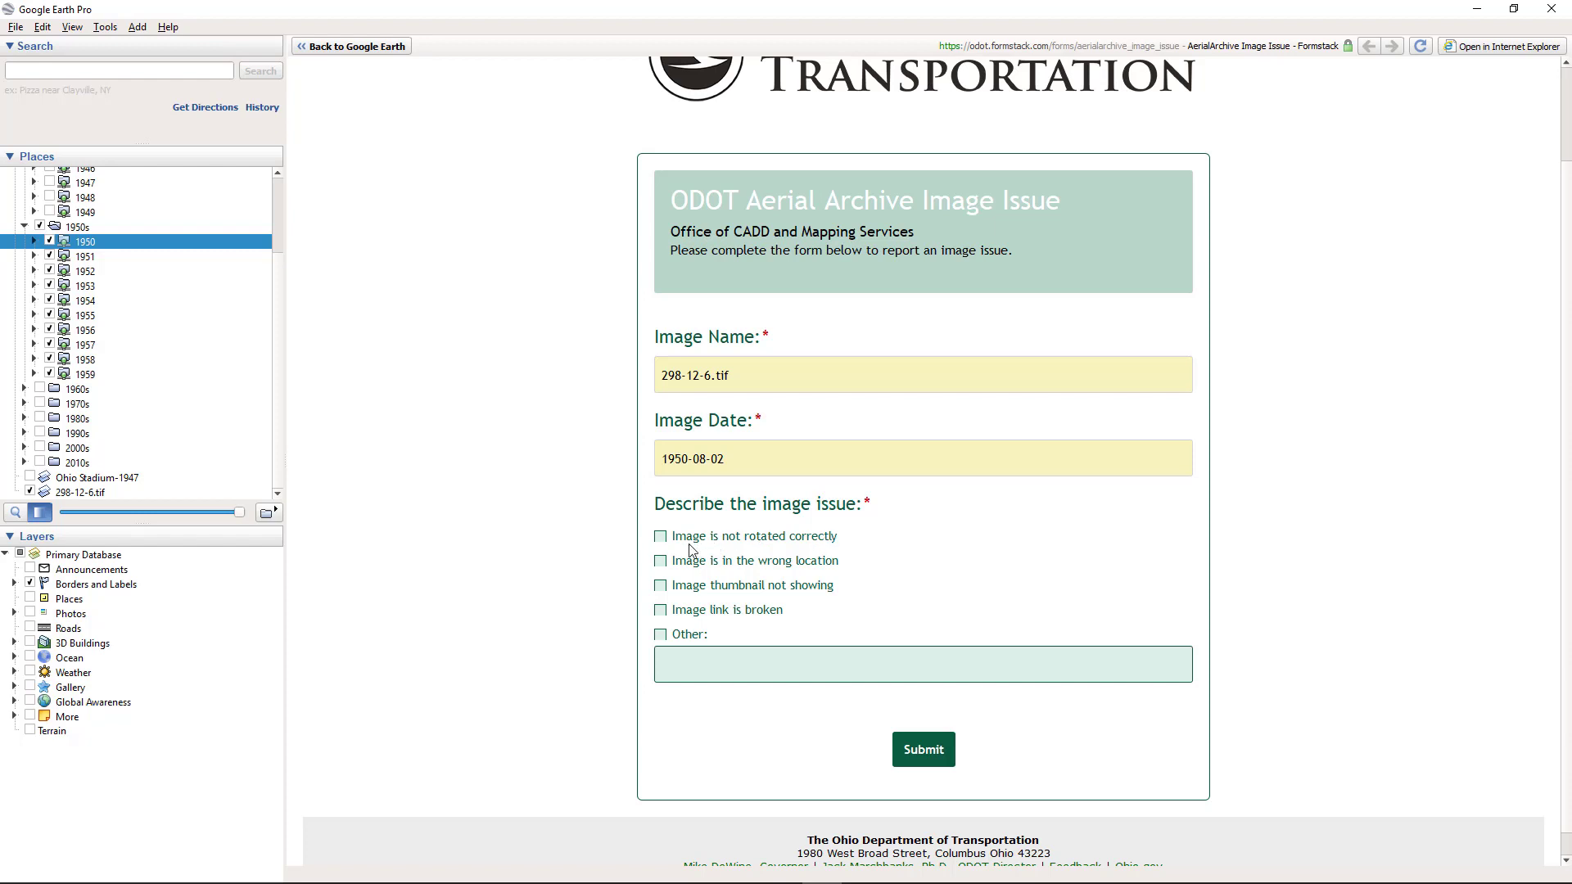
{"action": "left_click", "coordinate": [660, 537]}
{"action": "left_click", "coordinate": [923, 749]}
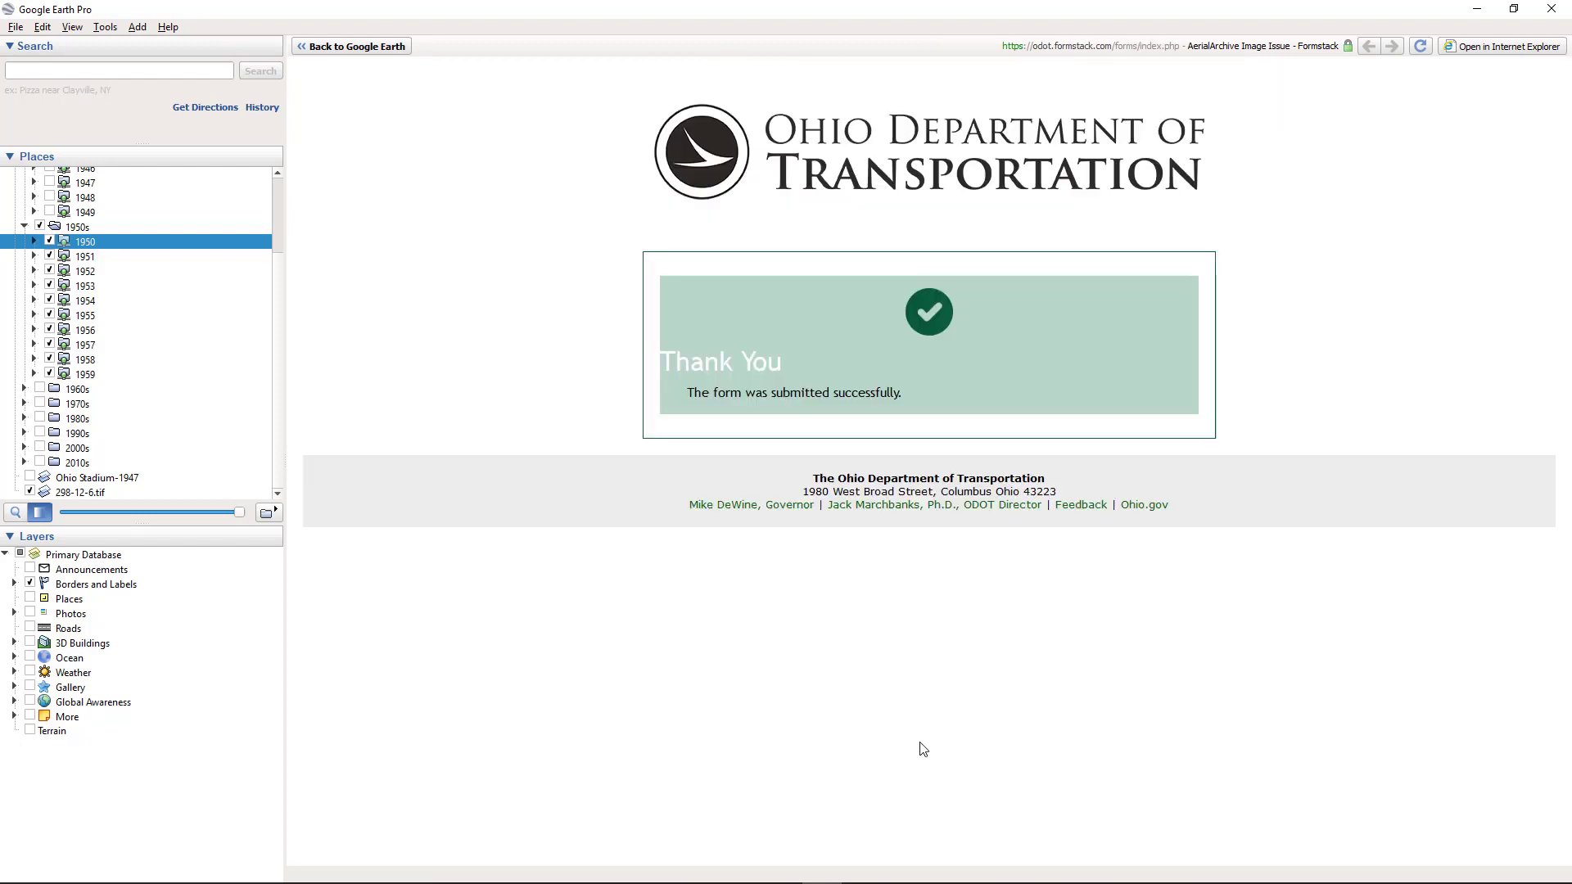
{"action": "left_click", "coordinate": [389, 47]}
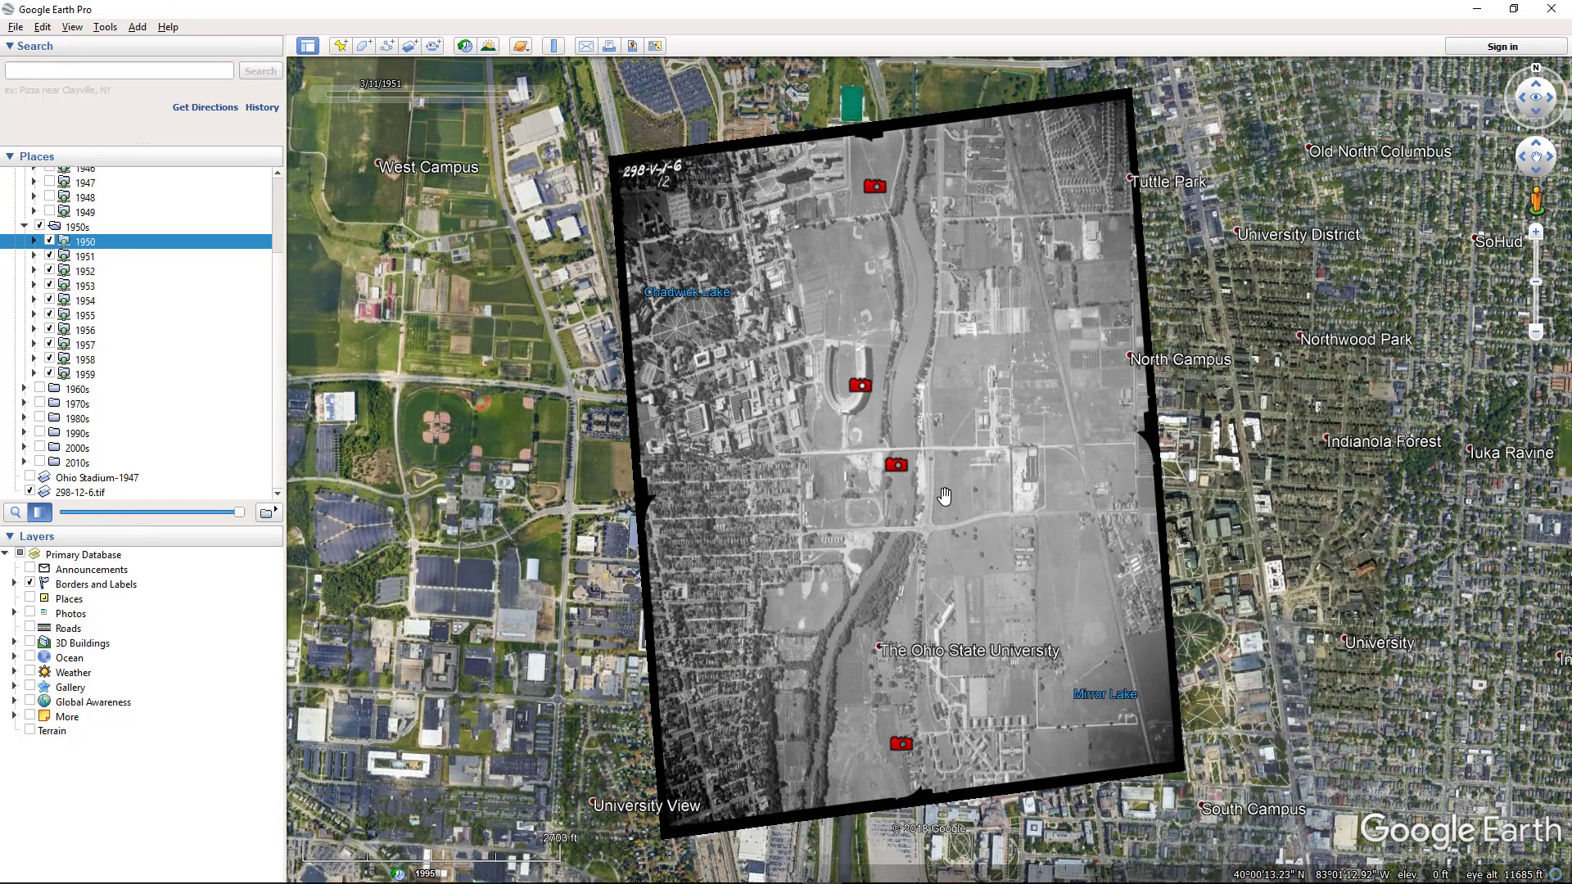
- Rename the 298-12-6.tif overlay as Ohio Stadium-1950
{"action": "scroll", "coordinate": [778, 483], "scroll_direction": "down", "scroll_amount": 5}
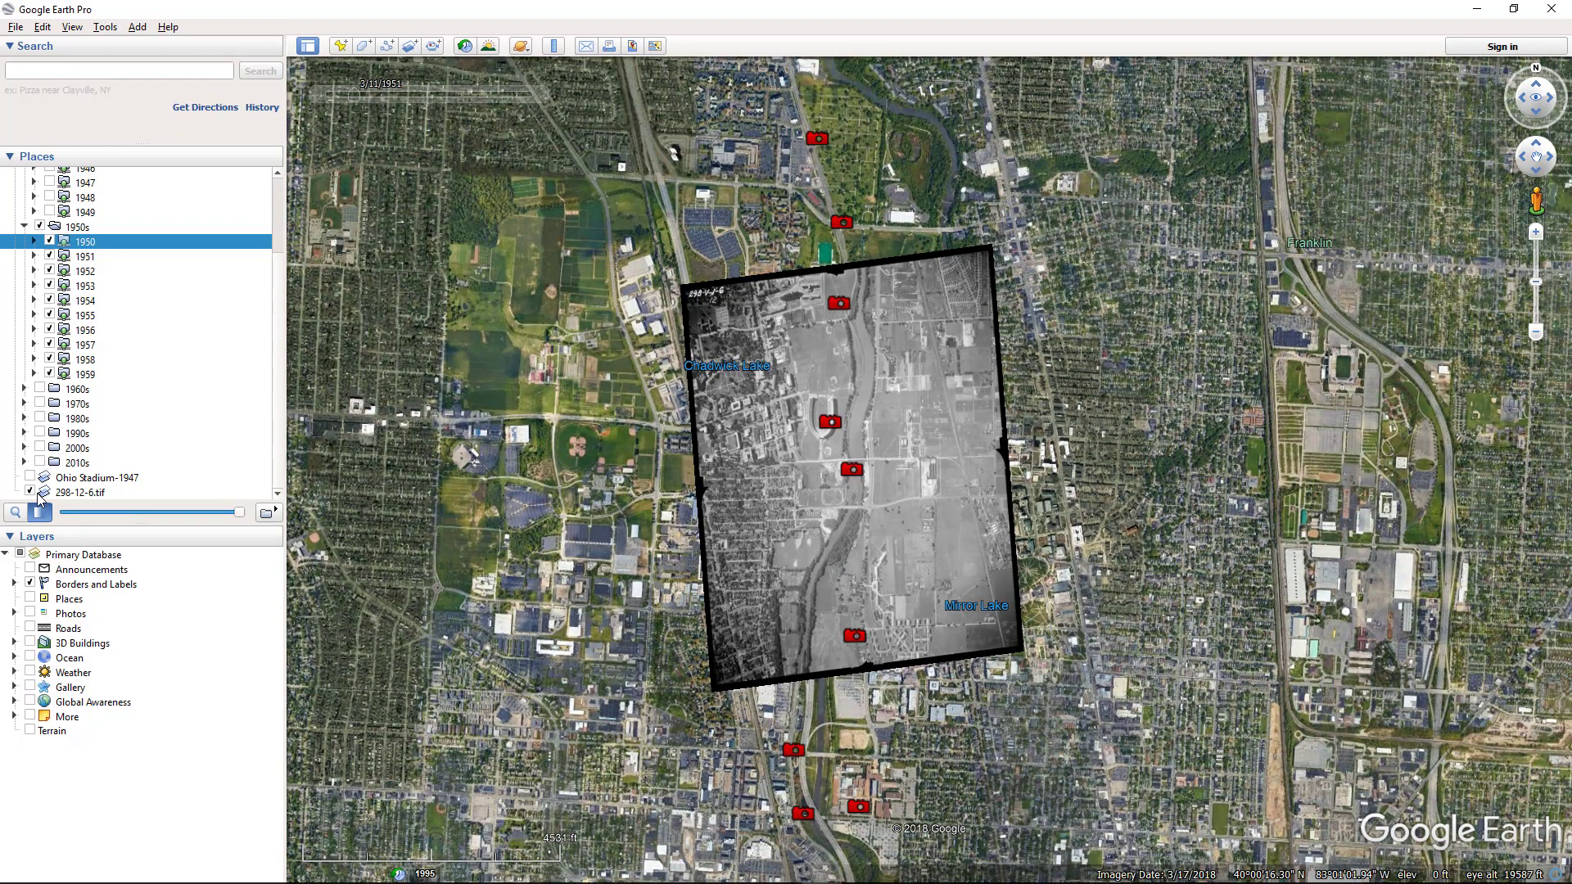
{"action": "right_click", "coordinate": [84, 493]}
{"action": "left_click", "coordinate": [94, 479]}
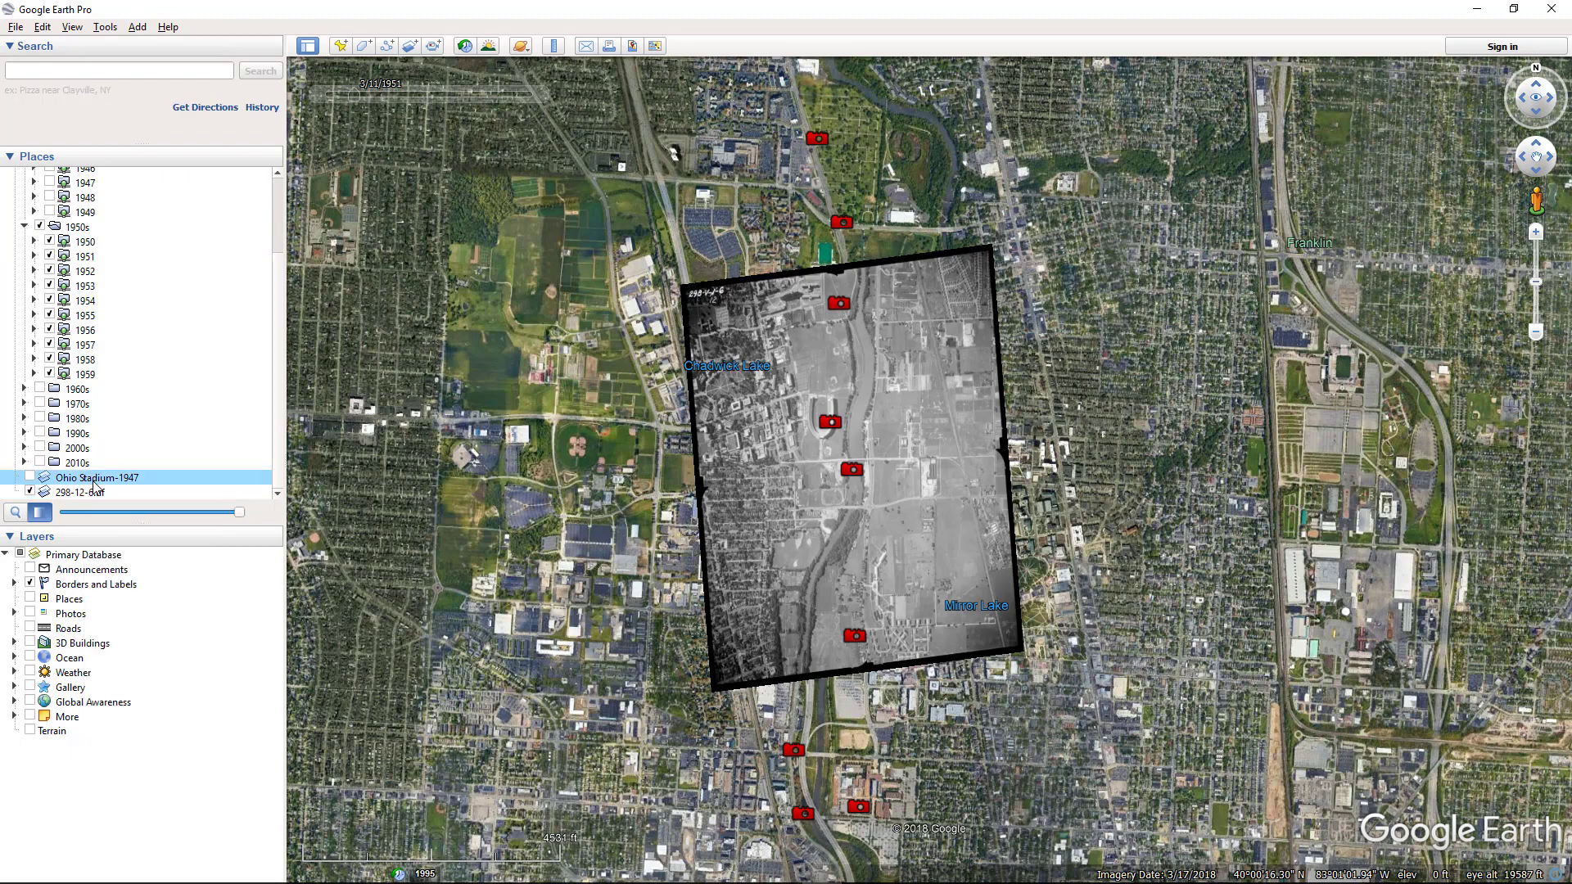
{"action": "right_click", "coordinate": [94, 483]}
{"action": "left_click", "coordinate": [141, 530]}
{"action": "right_click", "coordinate": [122, 494]}
{"action": "left_click", "coordinate": [179, 623]}
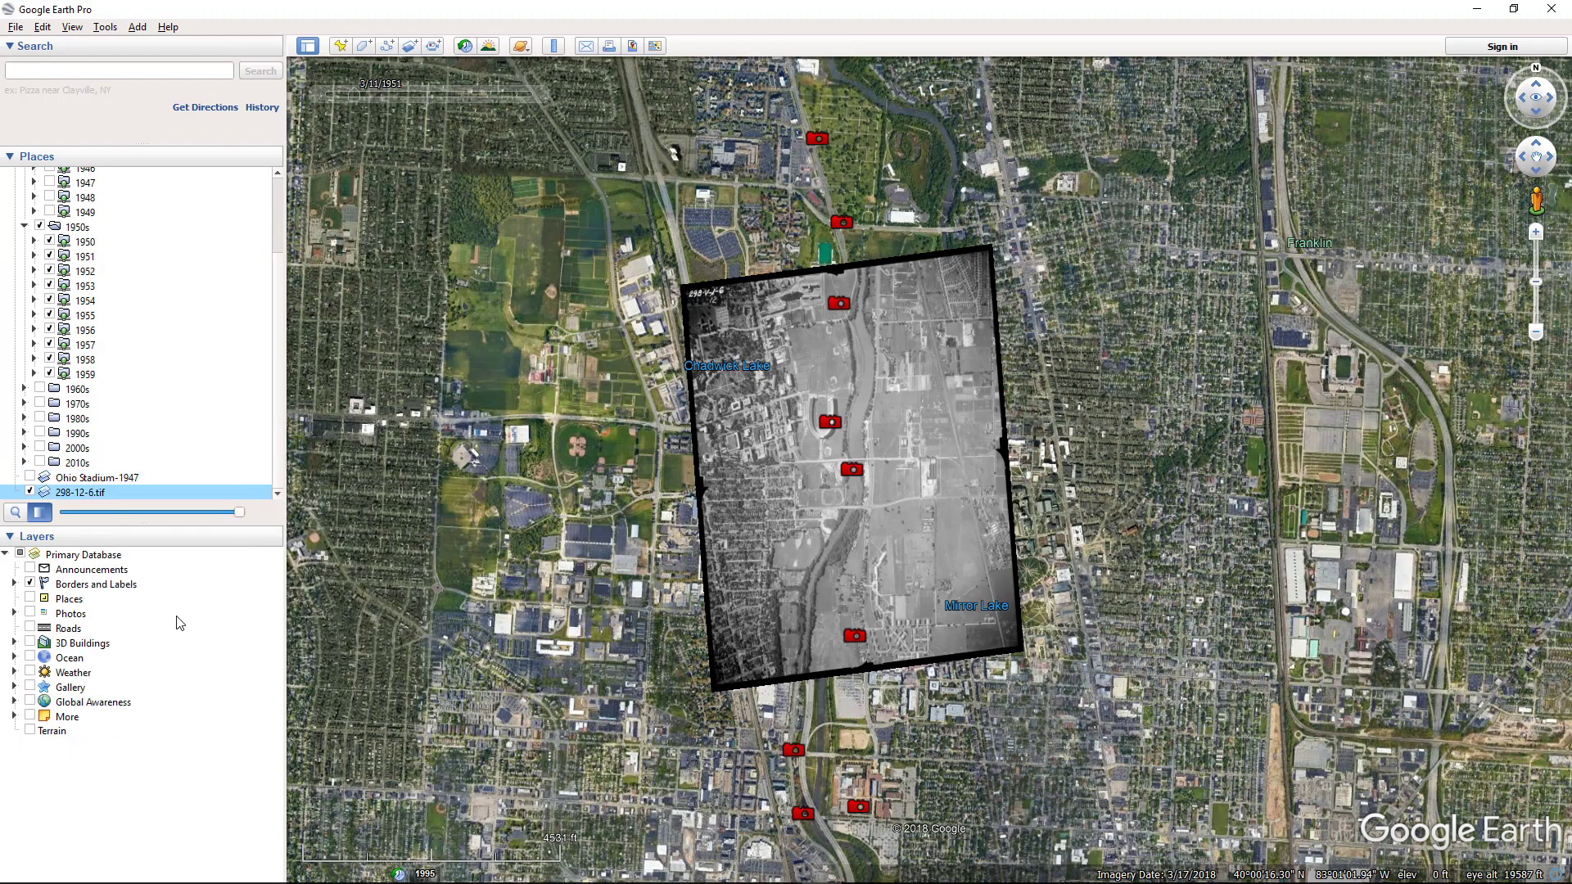
{"action": "key", "text": "ctrl+v"}
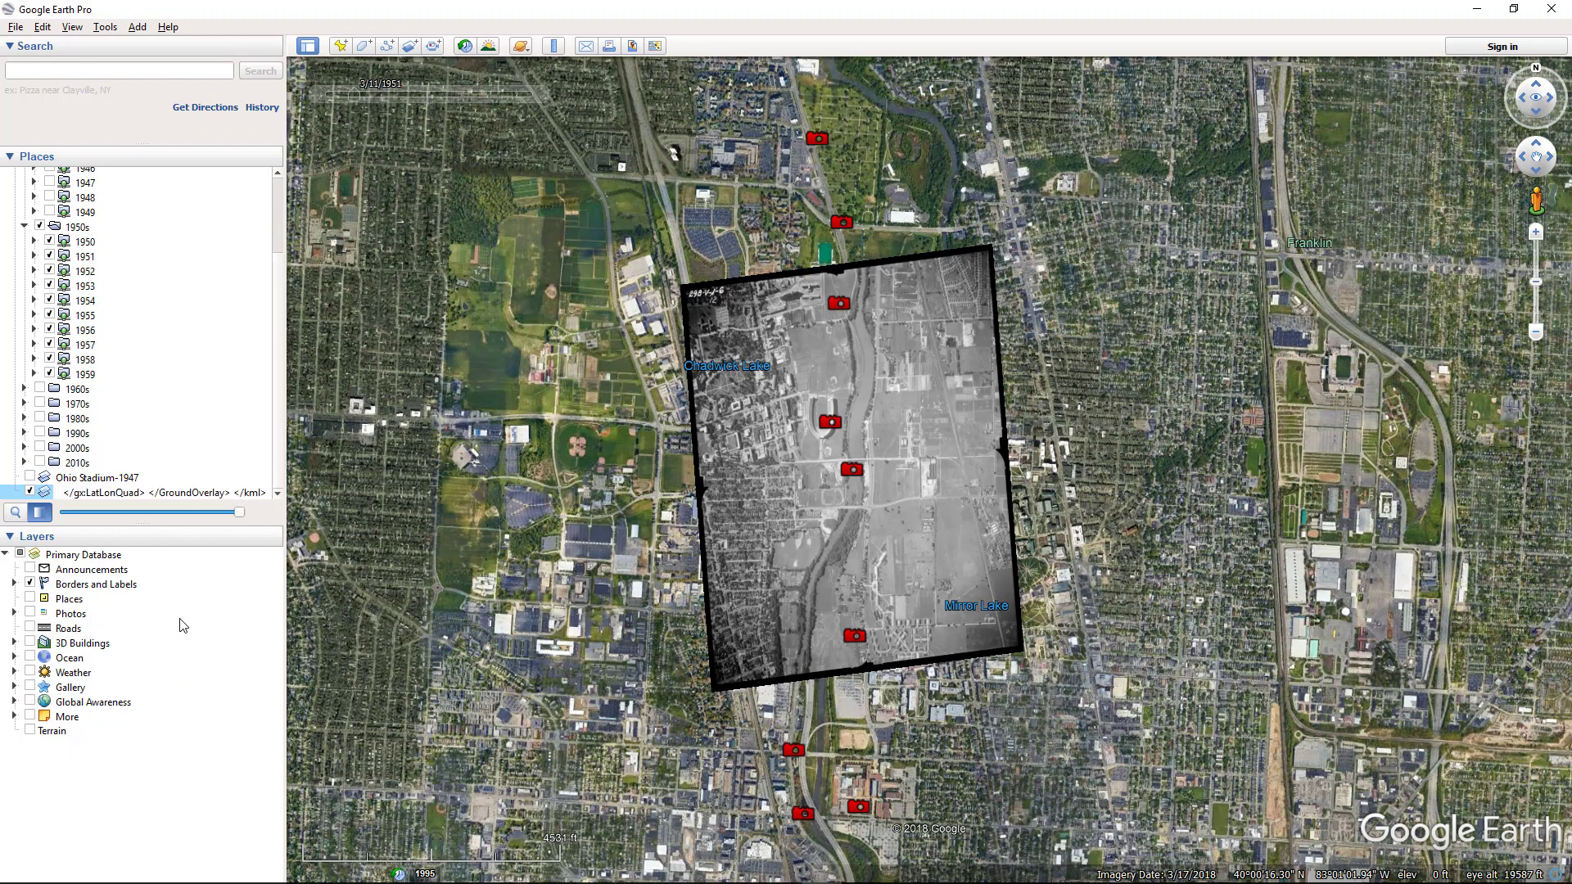
{"action": "key", "text": "Left"}
{"action": "key", "text": "Left"}
{"action": "key", "text": "Left"}
{"action": "key", "text": "Left"}
{"action": "key", "text": "Left"}
{"action": "key", "text": "Left"}
{"action": "key", "text": "Left"}
{"action": "key", "text": "Left"}
{"action": "key", "text": "Left"}
{"action": "key", "text": "Left"}
{"action": "key", "text": "Left"}
{"action": "key", "text": "Left"}
{"action": "key", "text": "Left"}
{"action": "key", "text": "Left"}
{"action": "key", "text": "Left"}
{"action": "key", "text": "Left"}
{"action": "key", "text": "Left"}
{"action": "key", "text": "Left"}
{"action": "key", "text": "Left"}
{"action": "key", "text": "Left"}
{"action": "key", "text": "ctrl+a"}
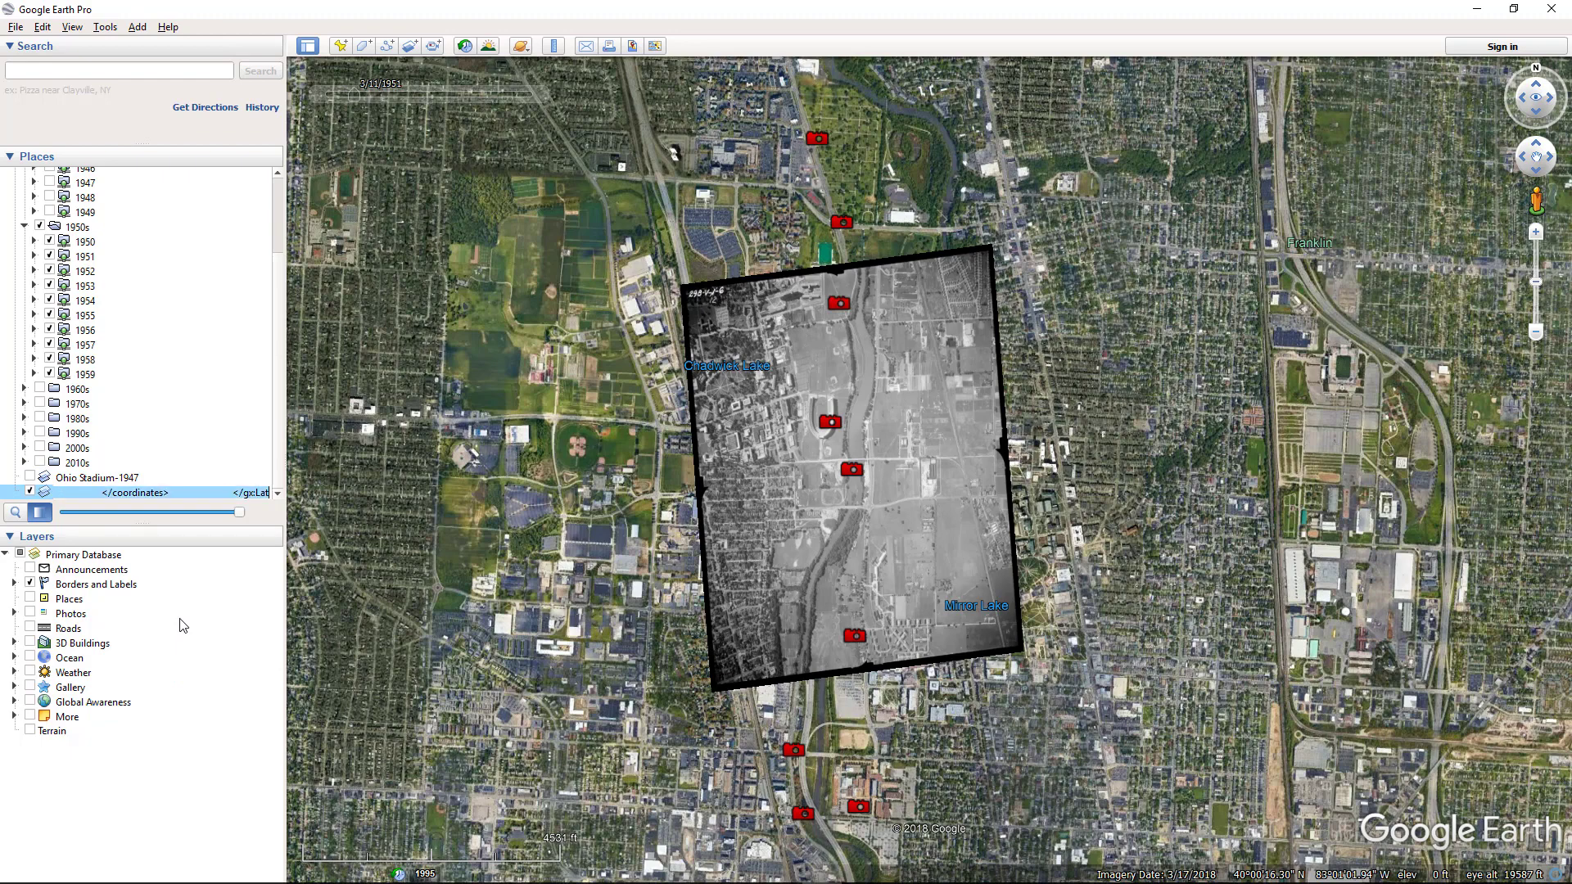
{"action": "key", "text": "BackSpace"}
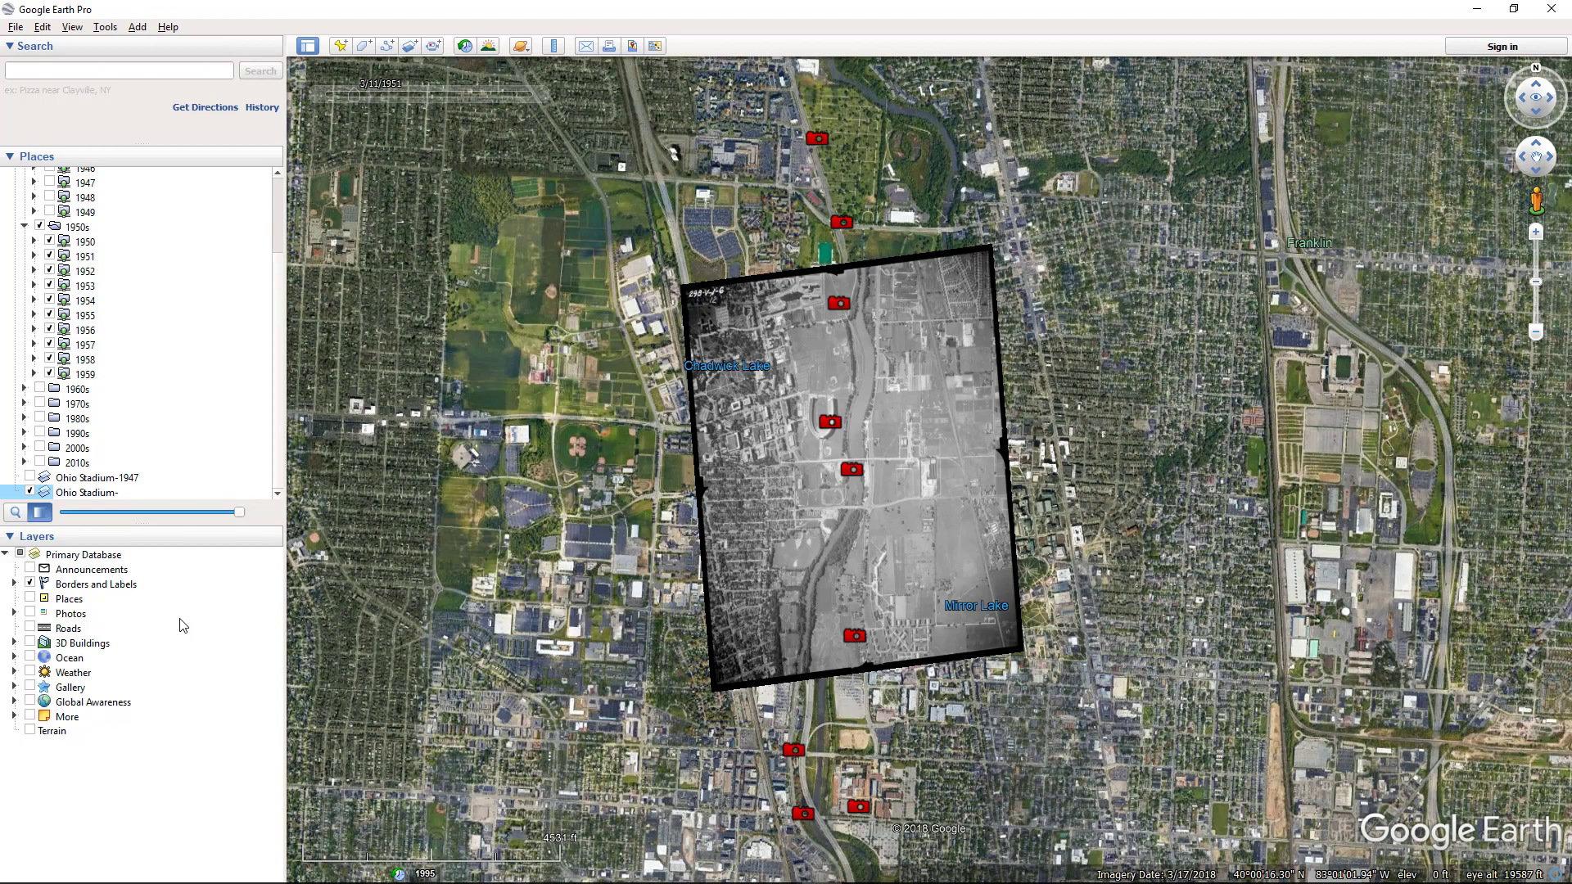
{"action": "type", "text": "Ohio Stadium-1950"}
{"action": "key", "text": "Return"}
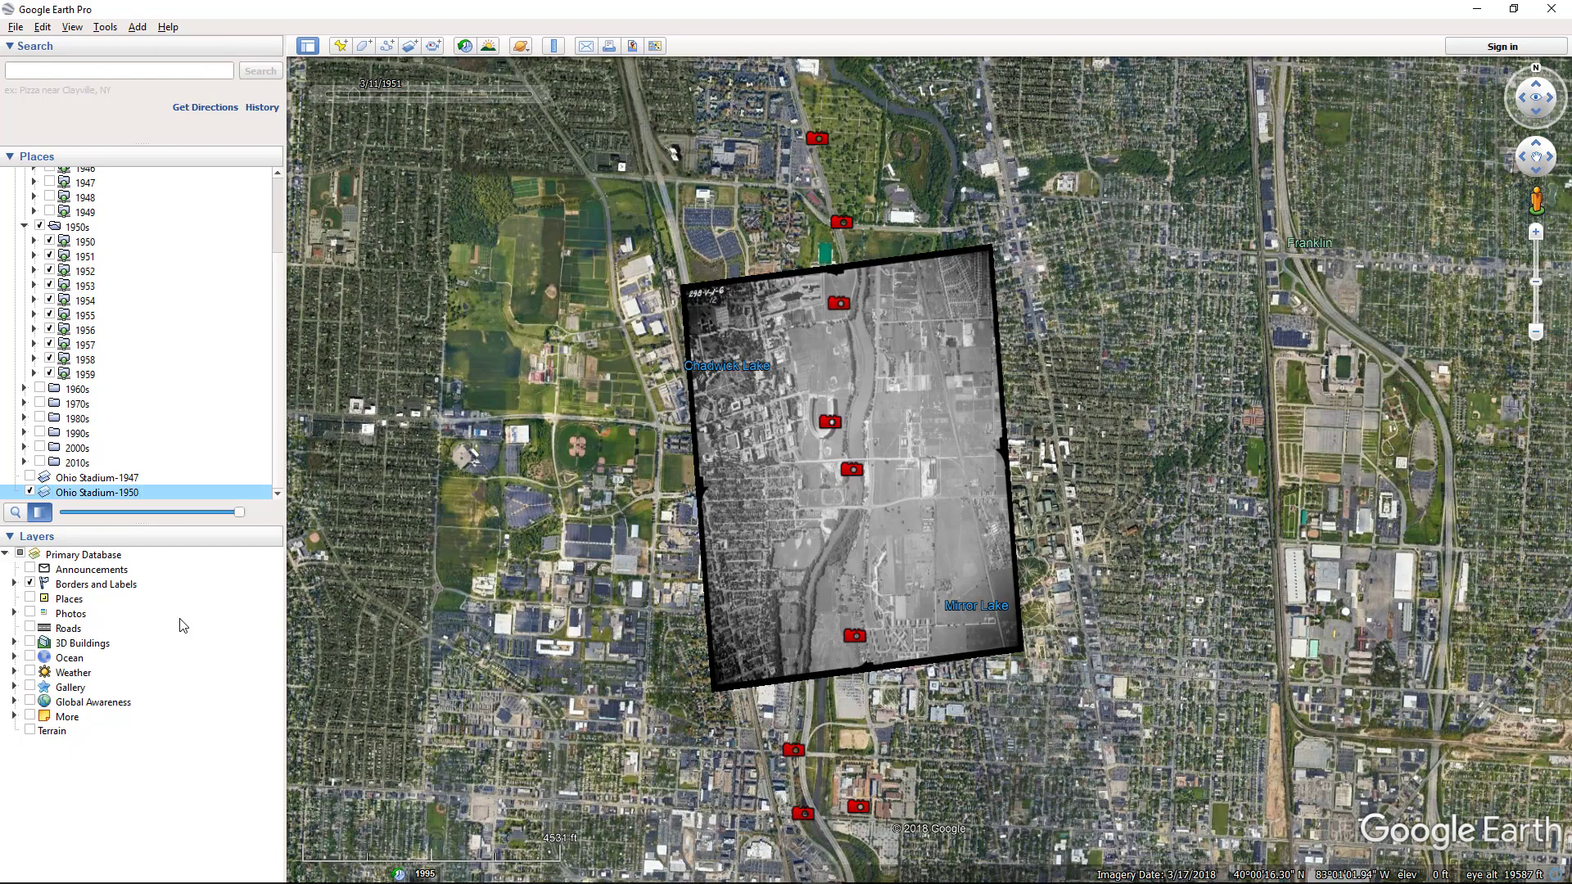
- Switch the Ohio Stadium-1947 overlay on and off to compare it with the Ohio Stadium-1950 overlay
{"action": "scroll", "coordinate": [854, 466], "scroll_direction": "down", "scroll_amount": 1}
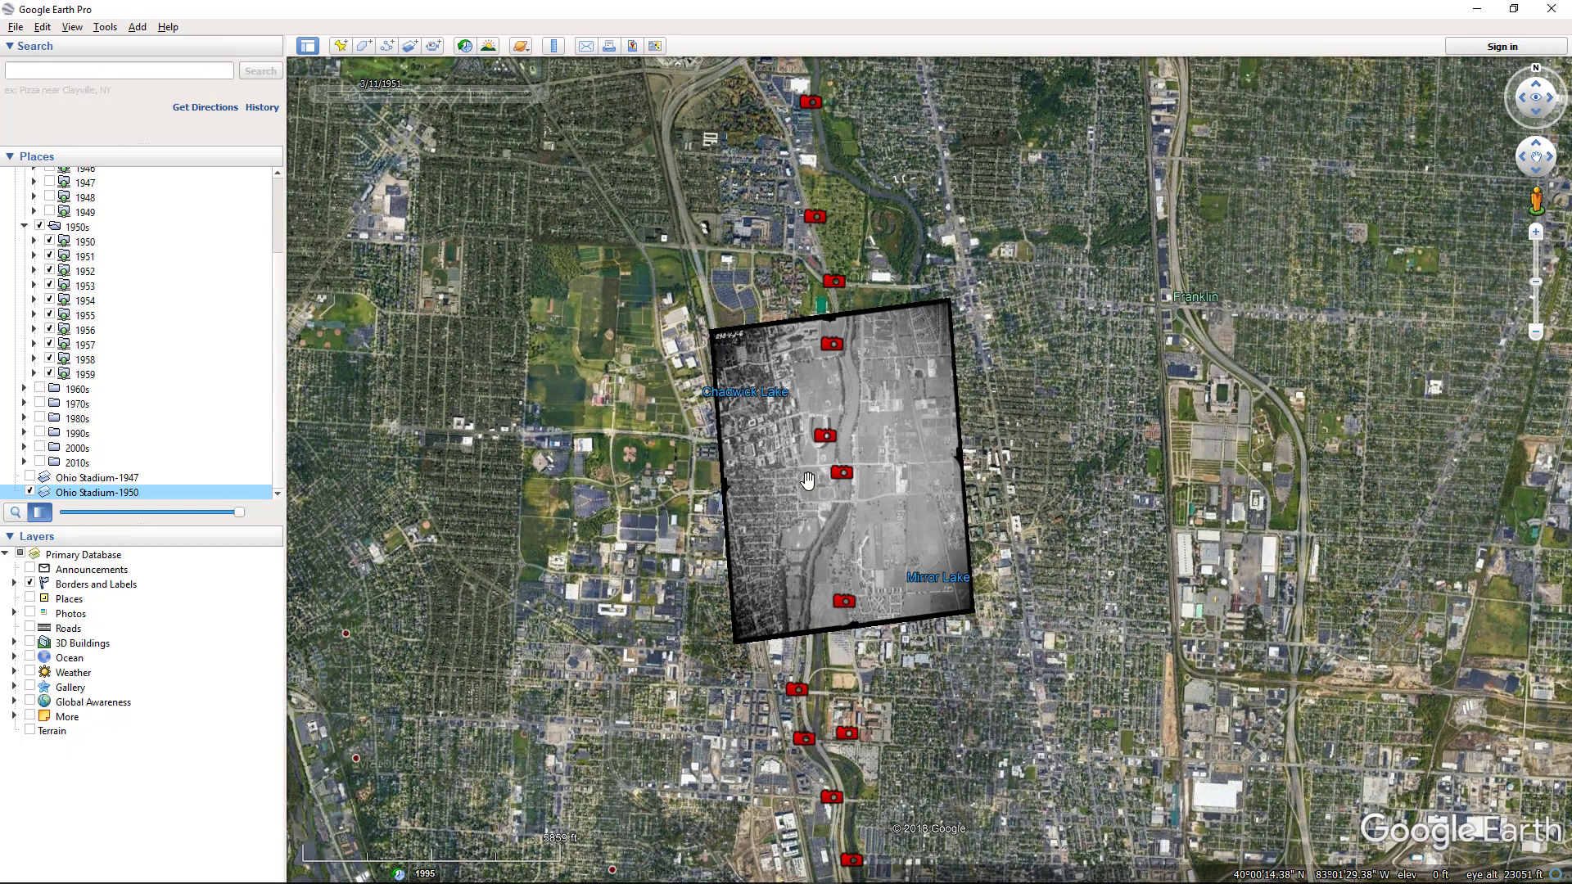
{"action": "scroll", "coordinate": [854, 466], "scroll_direction": "up", "scroll_amount": 2}
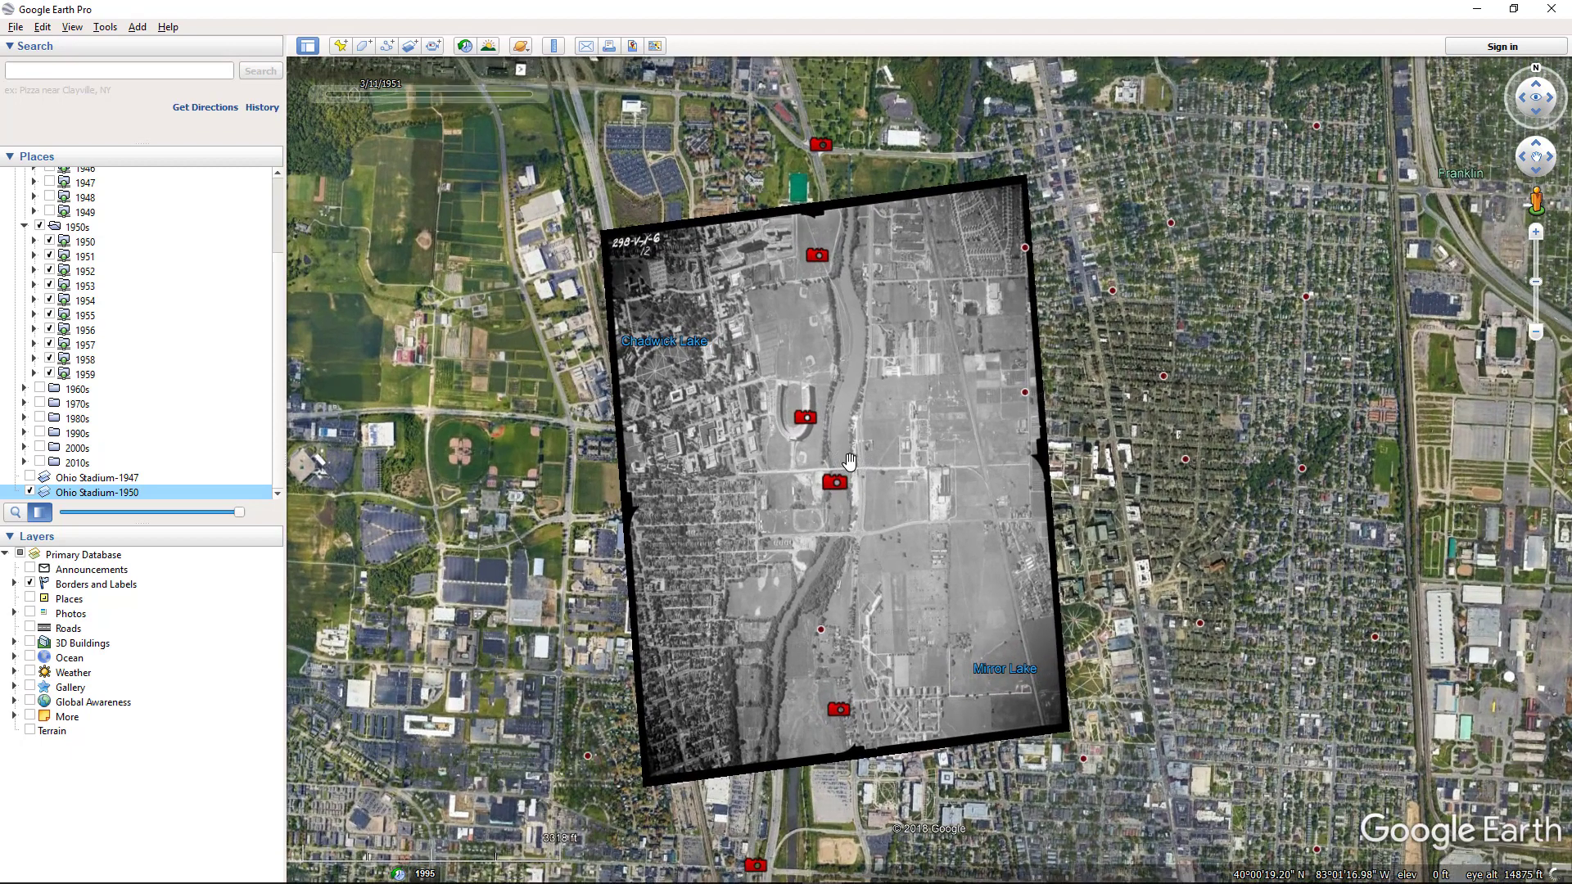
{"action": "left_click", "coordinate": [30, 477]}
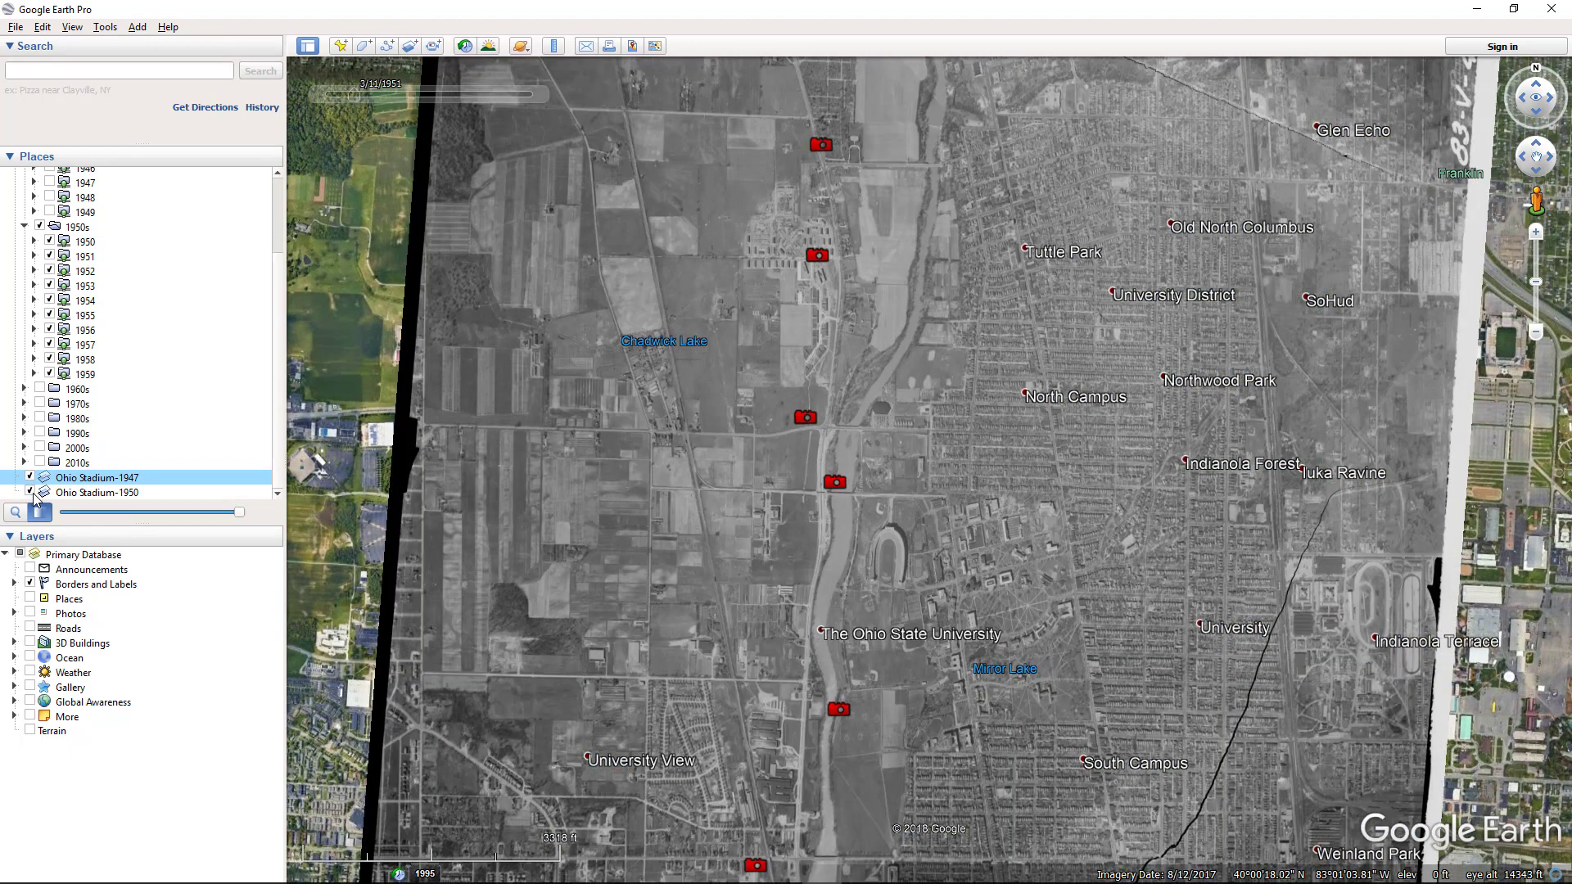
{"action": "left_click", "coordinate": [30, 477]}
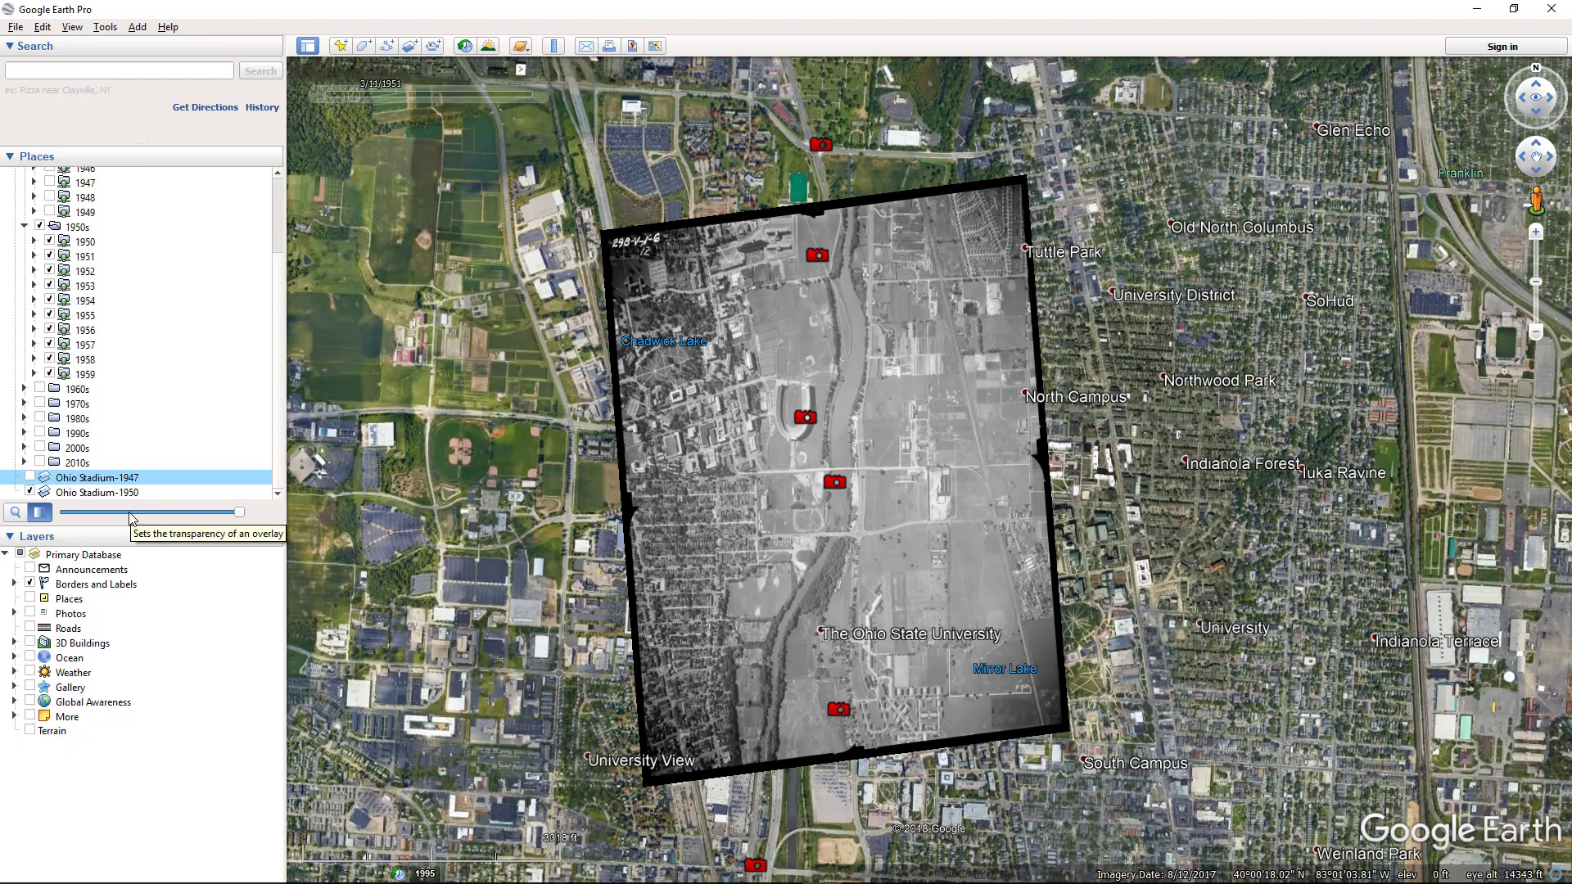
- Download the 1950-08-02 photo 298-12-6.tiff, clear the older entries from the download list, and open the photo in a maximized viewer
{"action": "scroll", "coordinate": [769, 492], "scroll_direction": "down", "scroll_amount": 3}
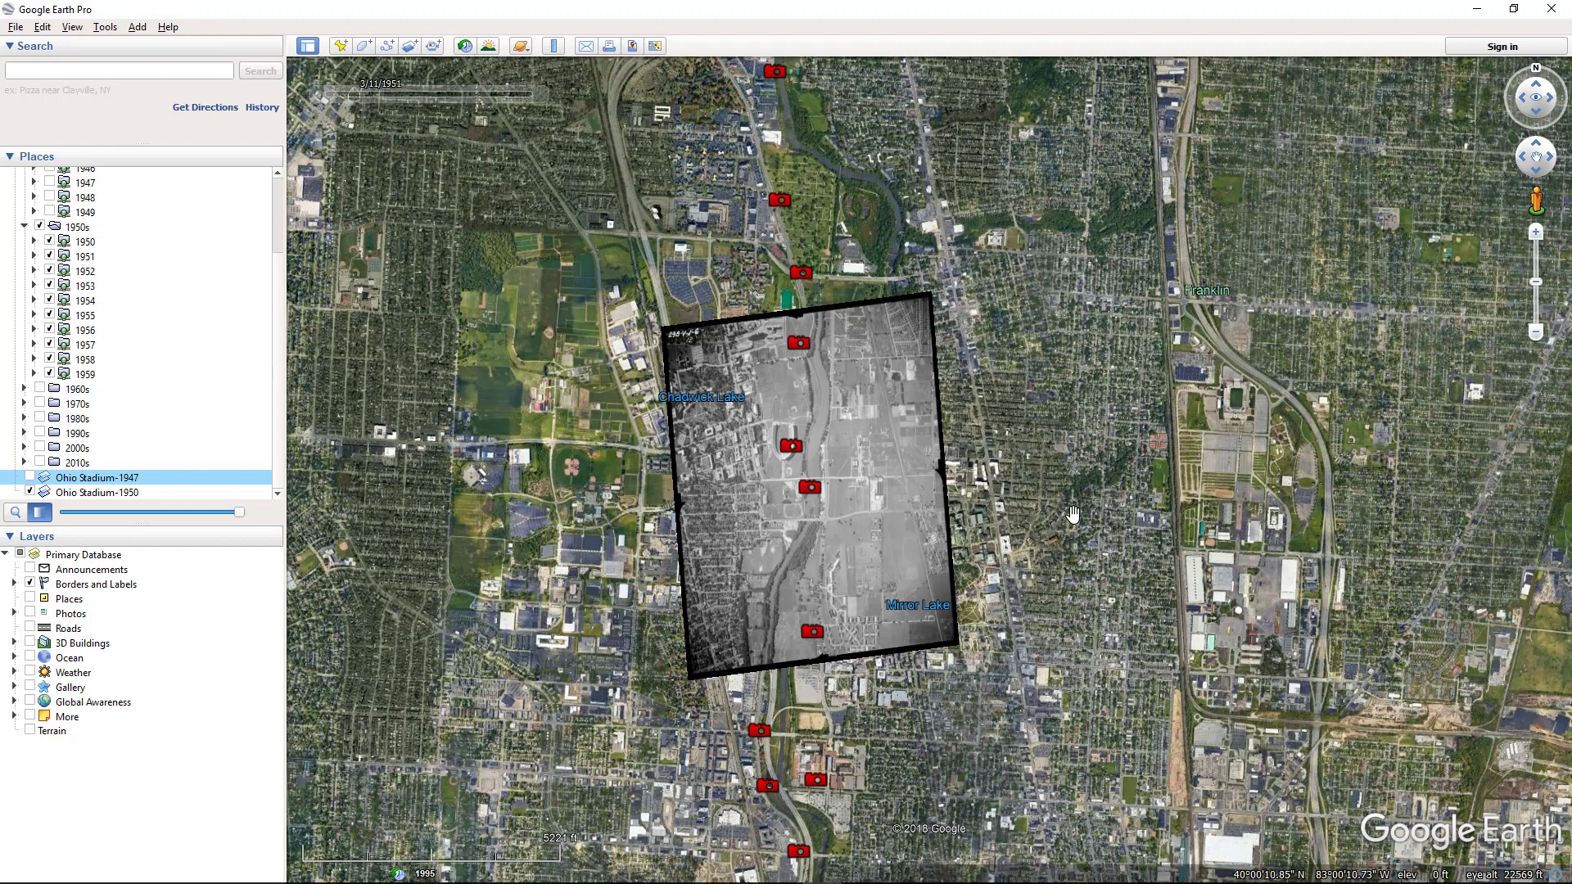
{"action": "left_click", "coordinate": [812, 488]}
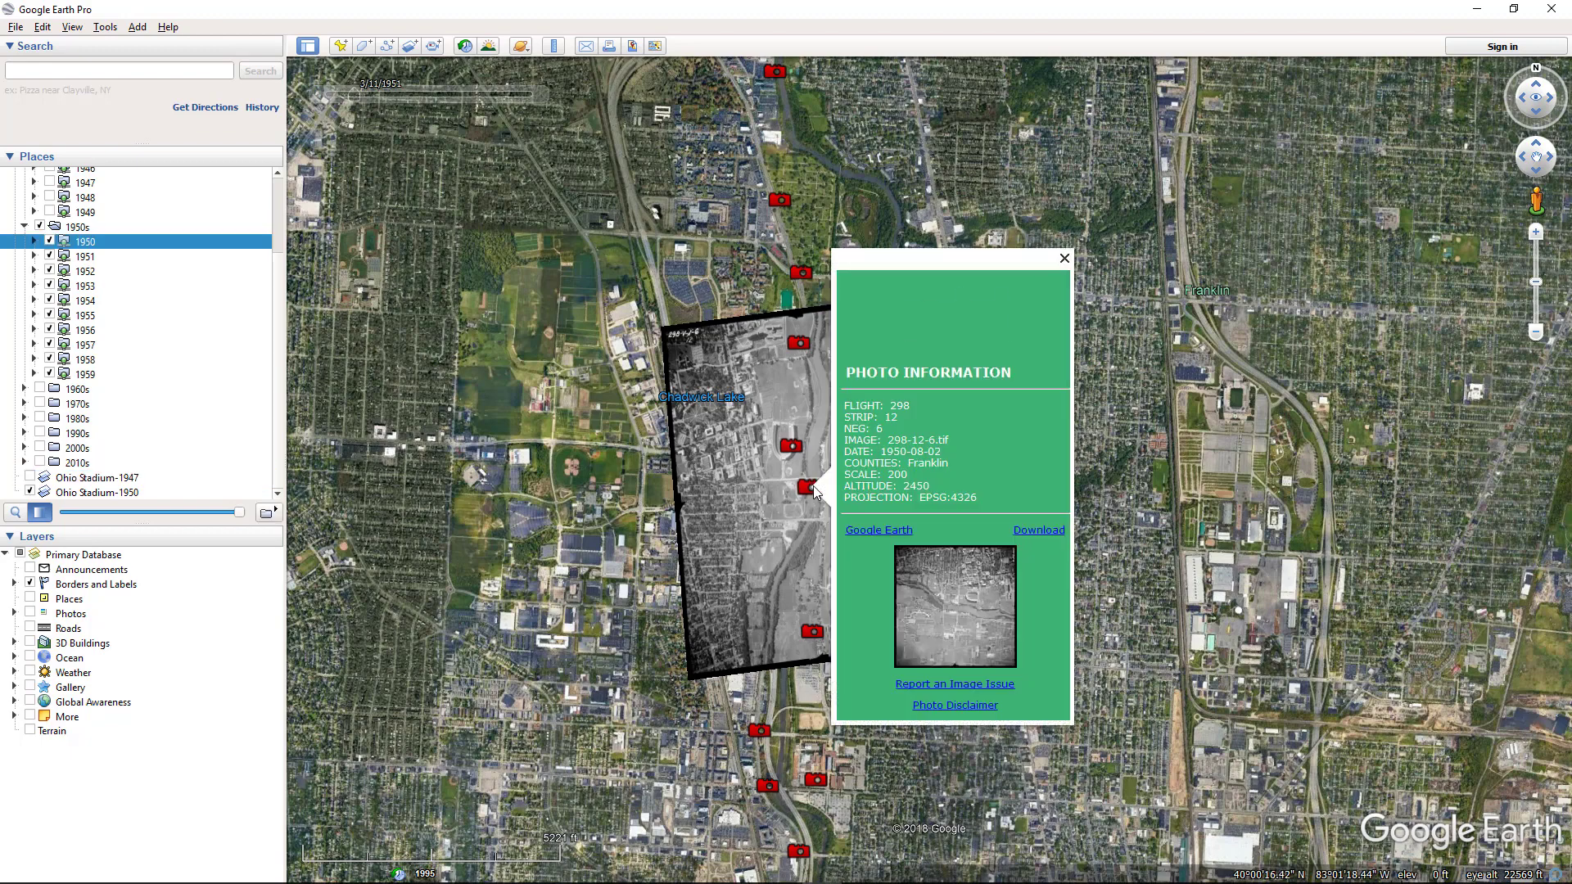
{"action": "left_click", "coordinate": [1033, 532]}
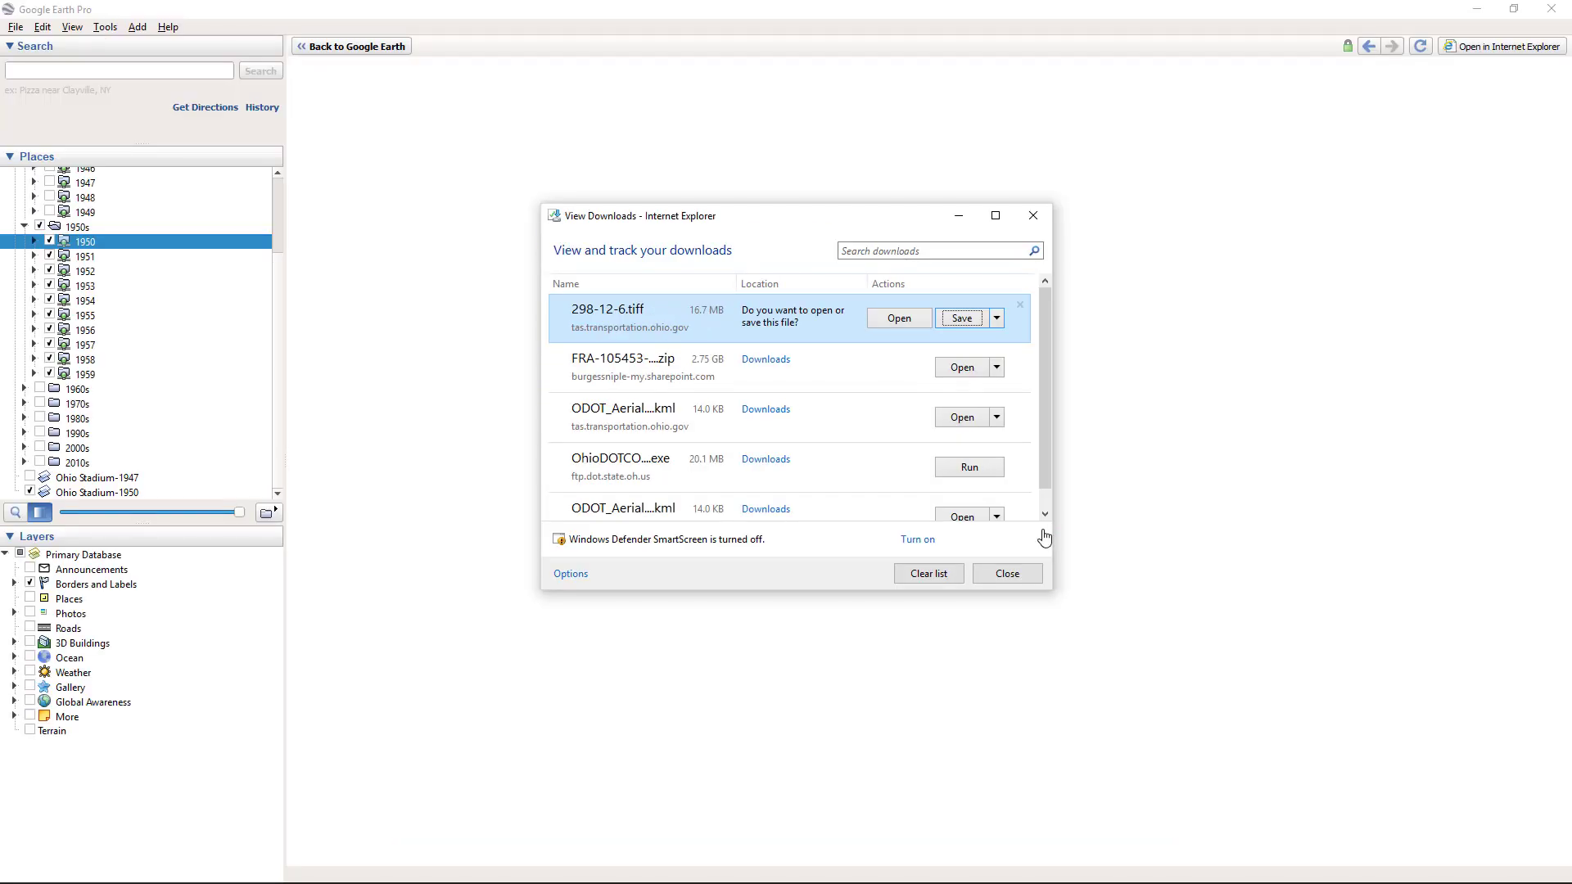
{"action": "left_click", "coordinate": [933, 574]}
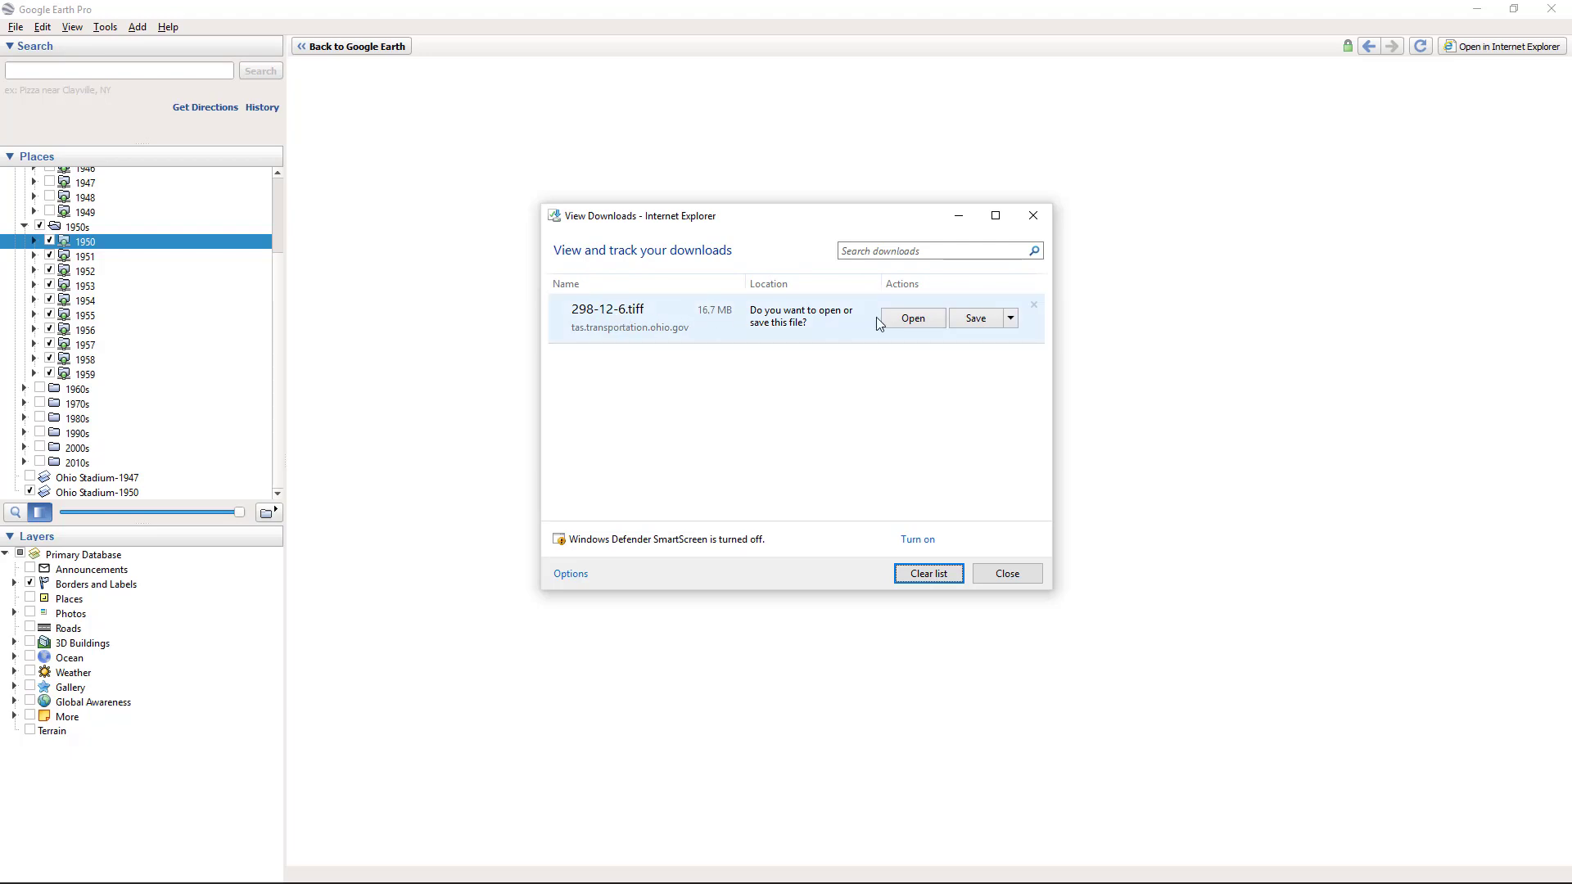
{"action": "left_click", "coordinate": [929, 320]}
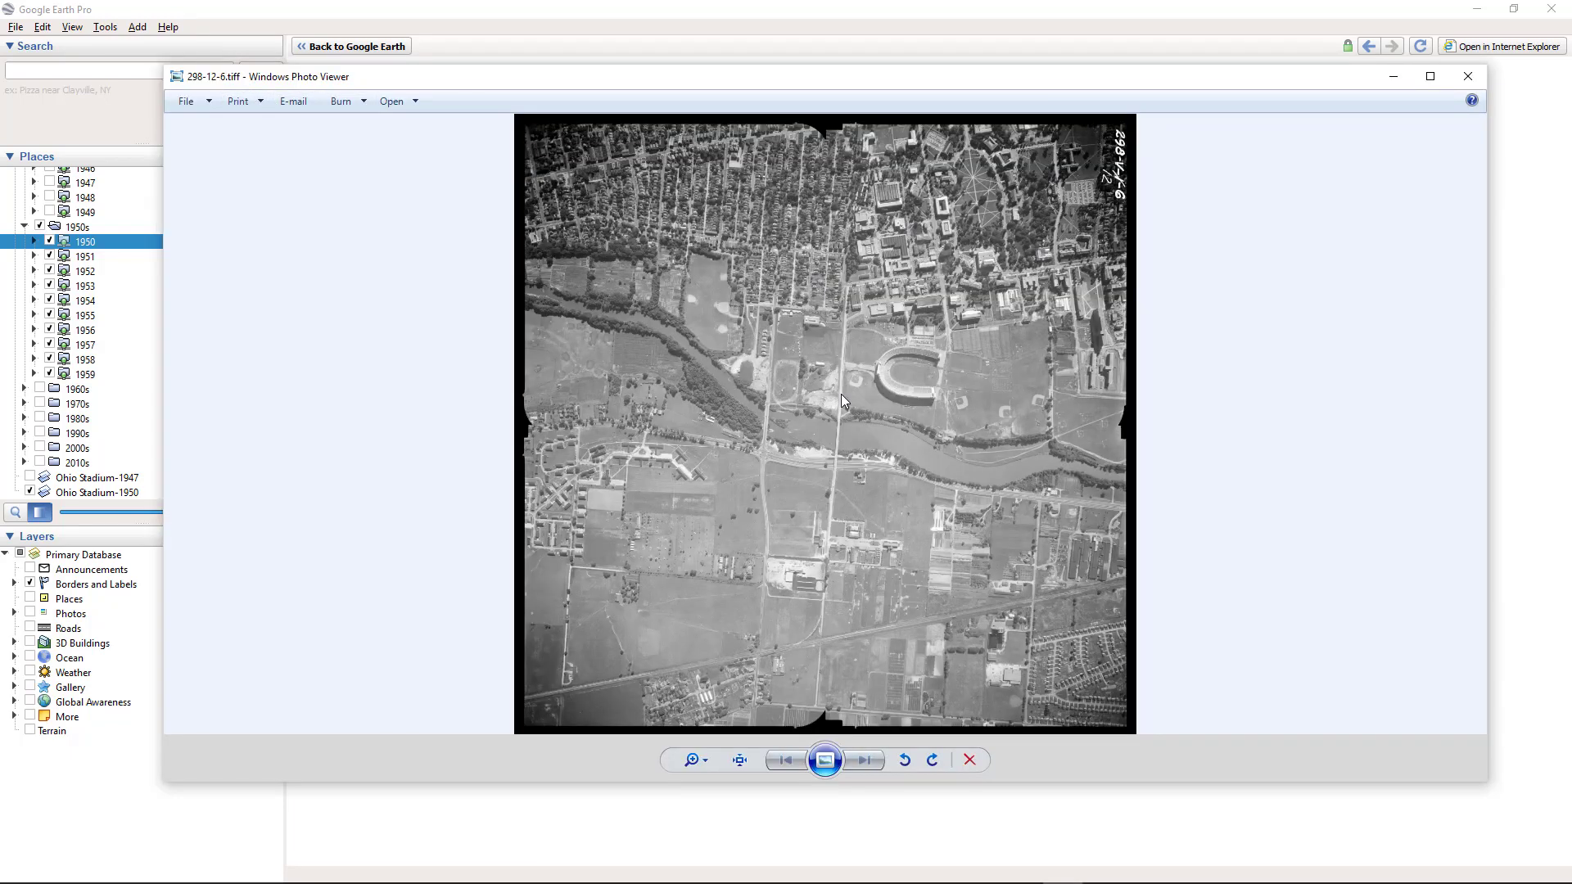
{"action": "left_click", "coordinate": [1428, 78]}
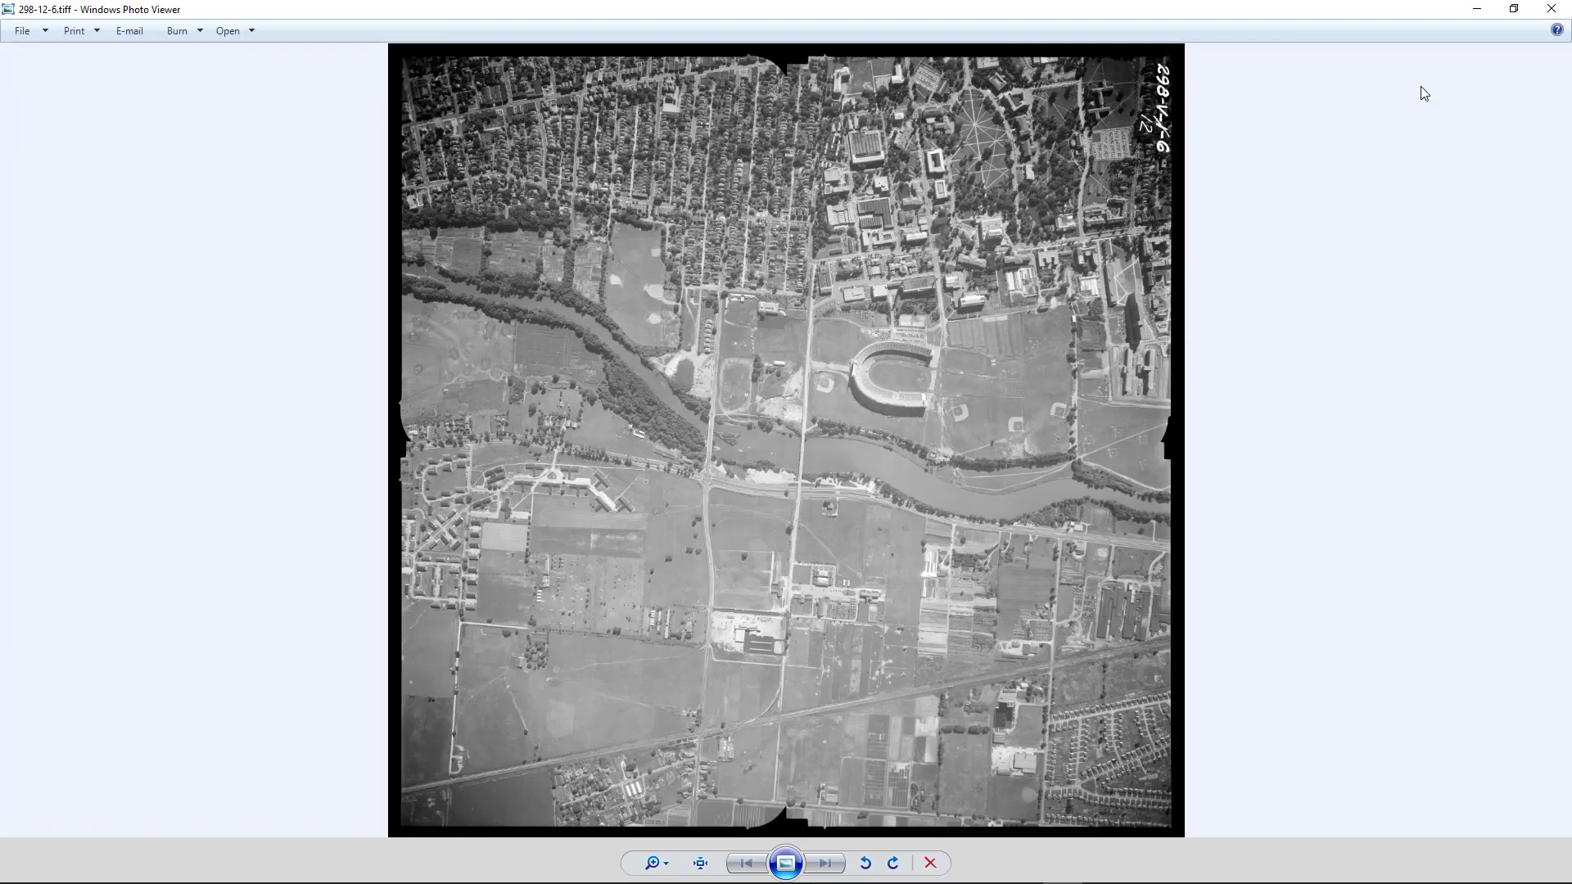
- Examine the downloaded 298-12-6.tiff photo up close around Ohio Stadium and the river, and return to the full image
{"action": "scroll", "coordinate": [928, 369], "scroll_direction": "up", "scroll_amount": 5}
{"action": "left_click_drag", "start_coordinate": [1151, 459], "coordinate": [794, 526]}
{"action": "scroll", "coordinate": [793, 525], "scroll_direction": "down", "scroll_amount": 5}
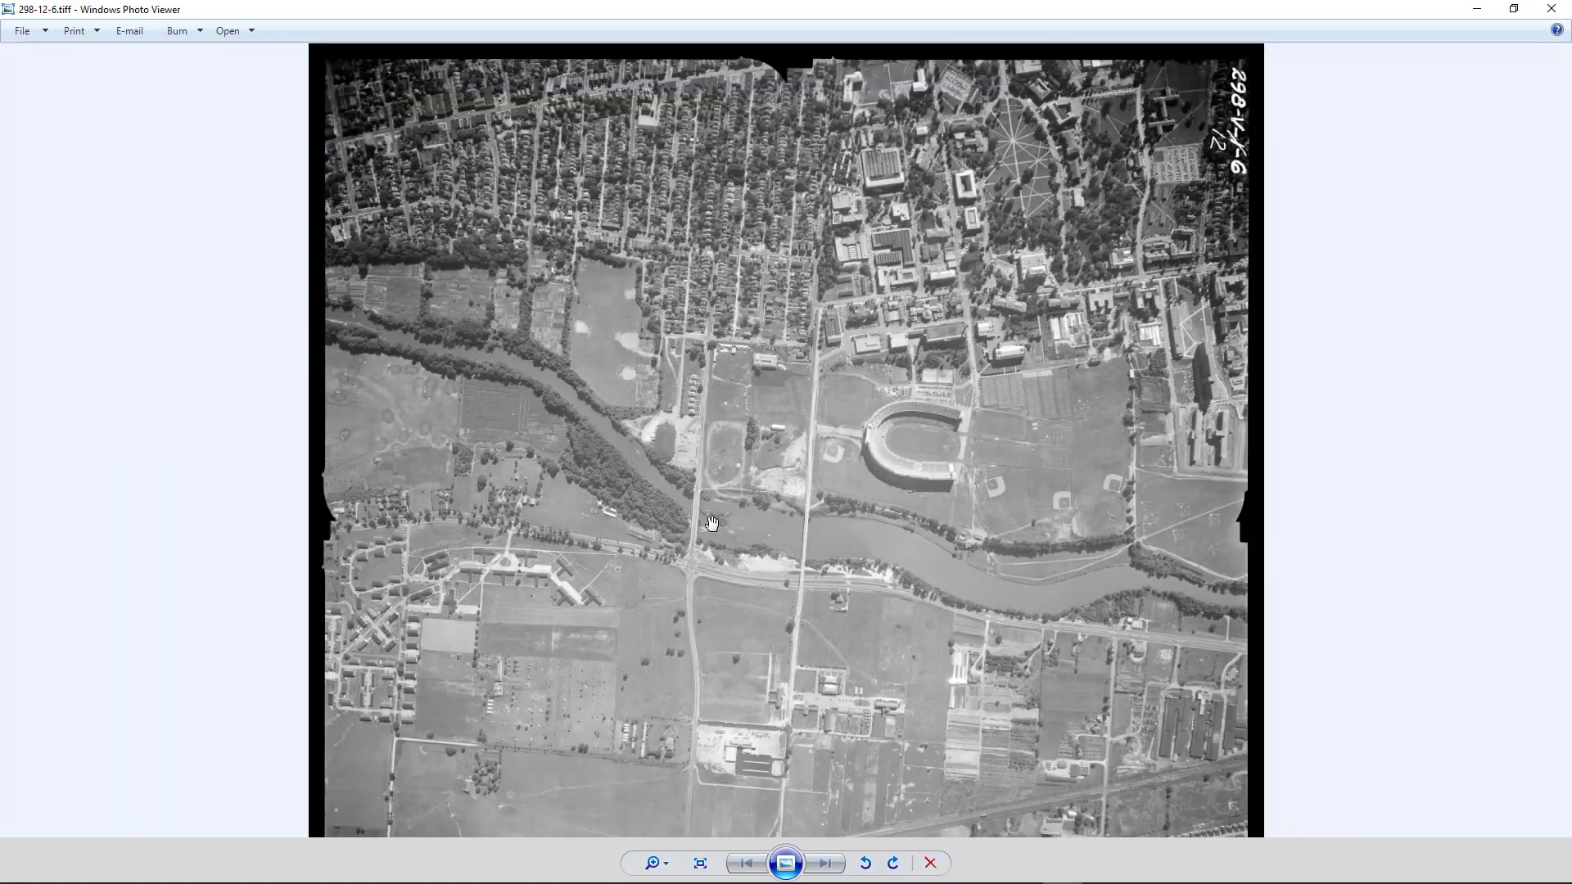
{"action": "left_click_drag", "start_coordinate": [955, 497], "coordinate": [864, 467]}
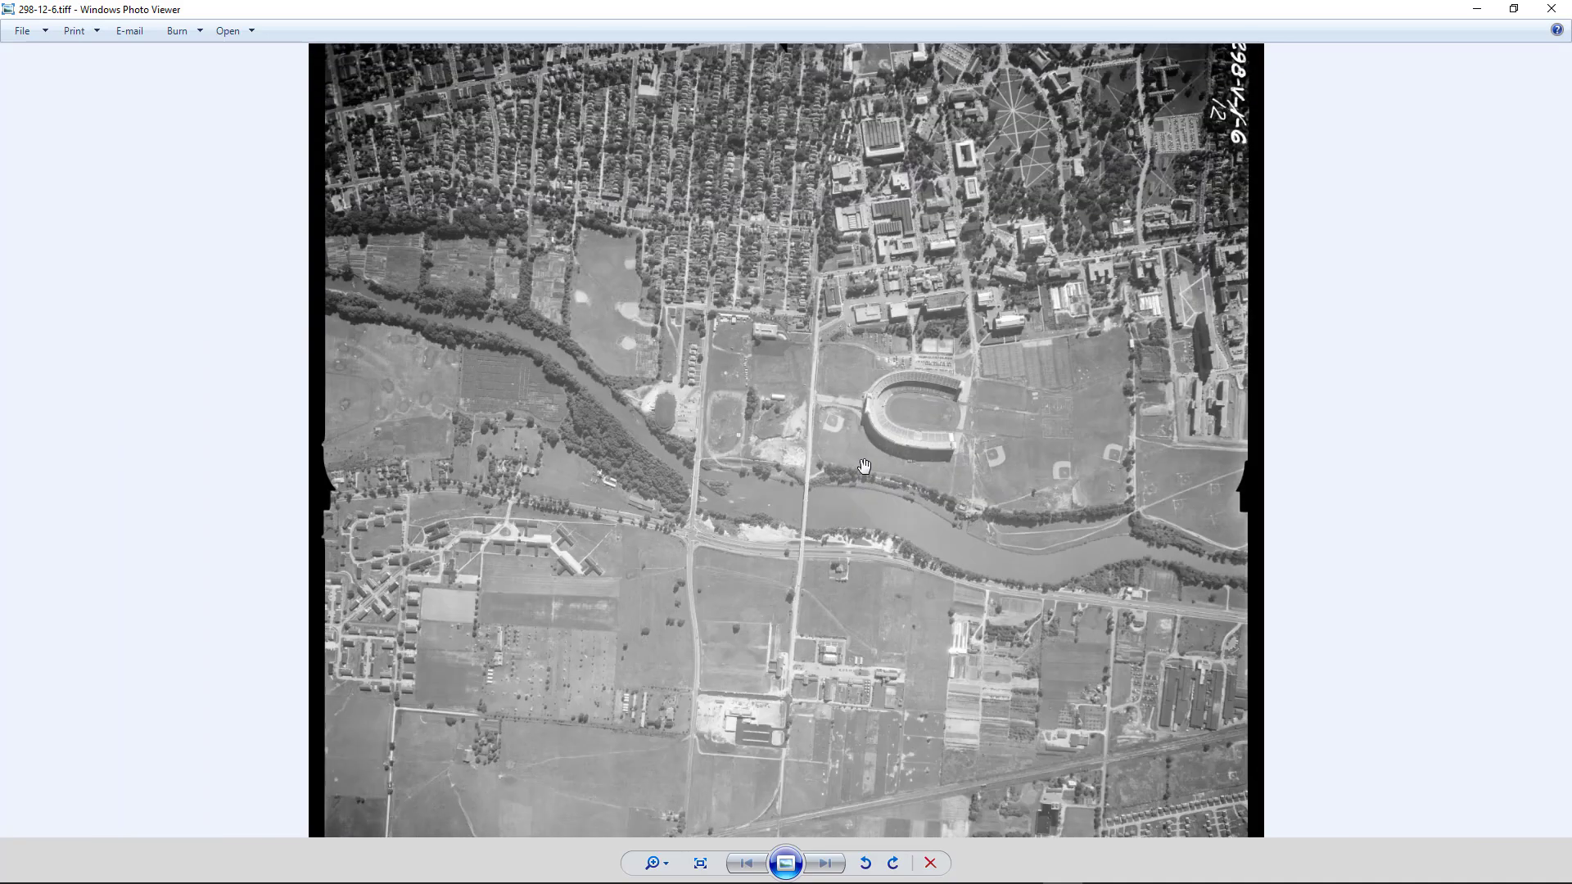
{"action": "scroll", "coordinate": [864, 466], "scroll_direction": "down", "scroll_amount": 3}
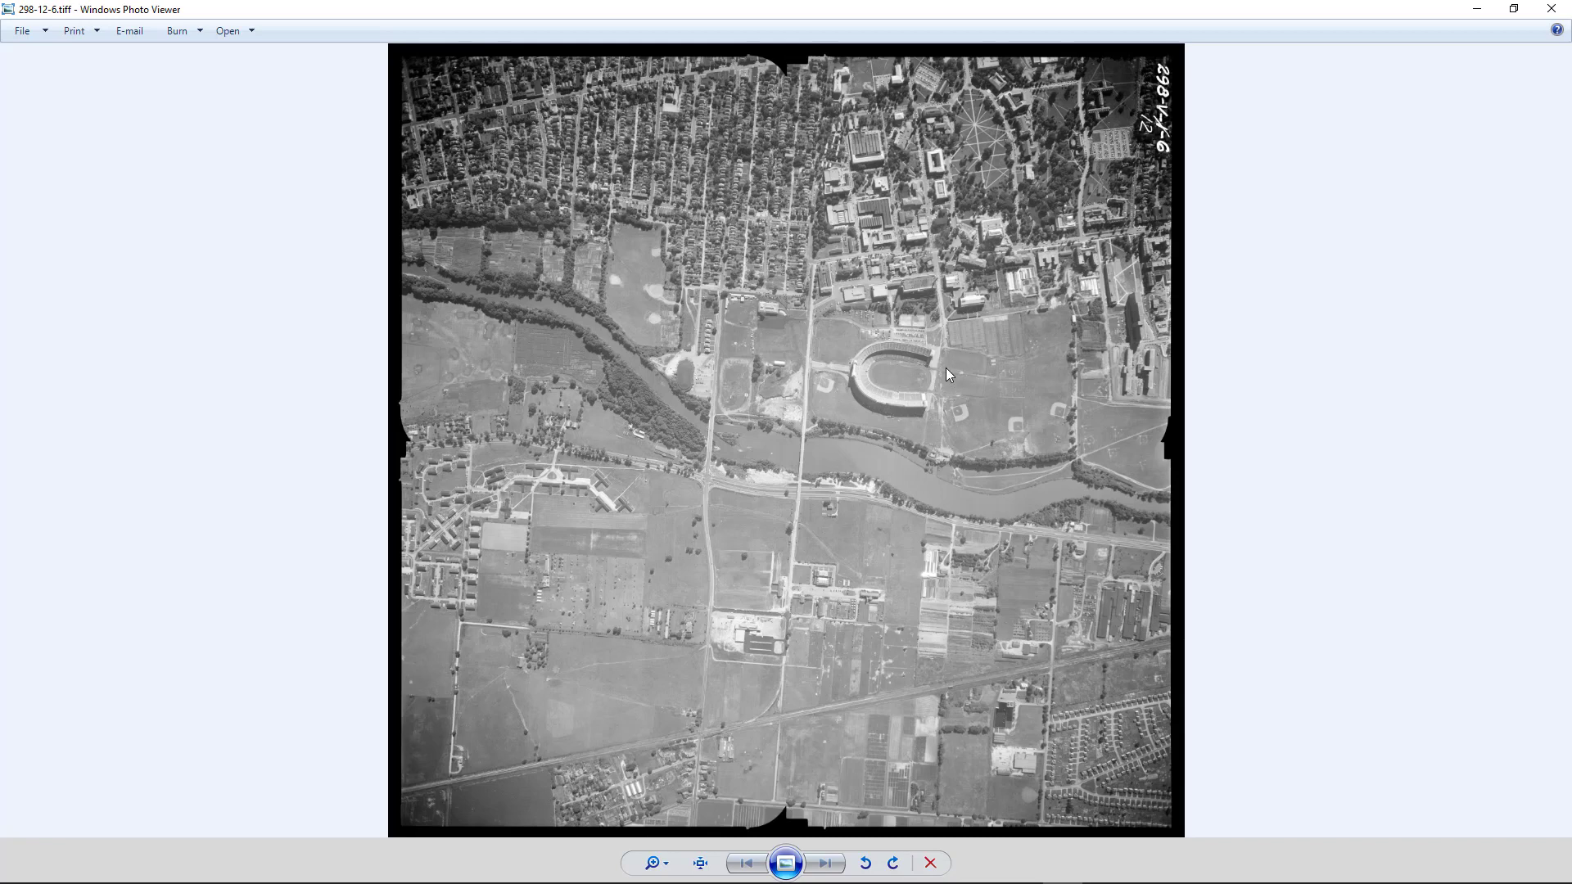
{"action": "scroll", "coordinate": [606, 491], "scroll_direction": "up", "scroll_amount": 5}
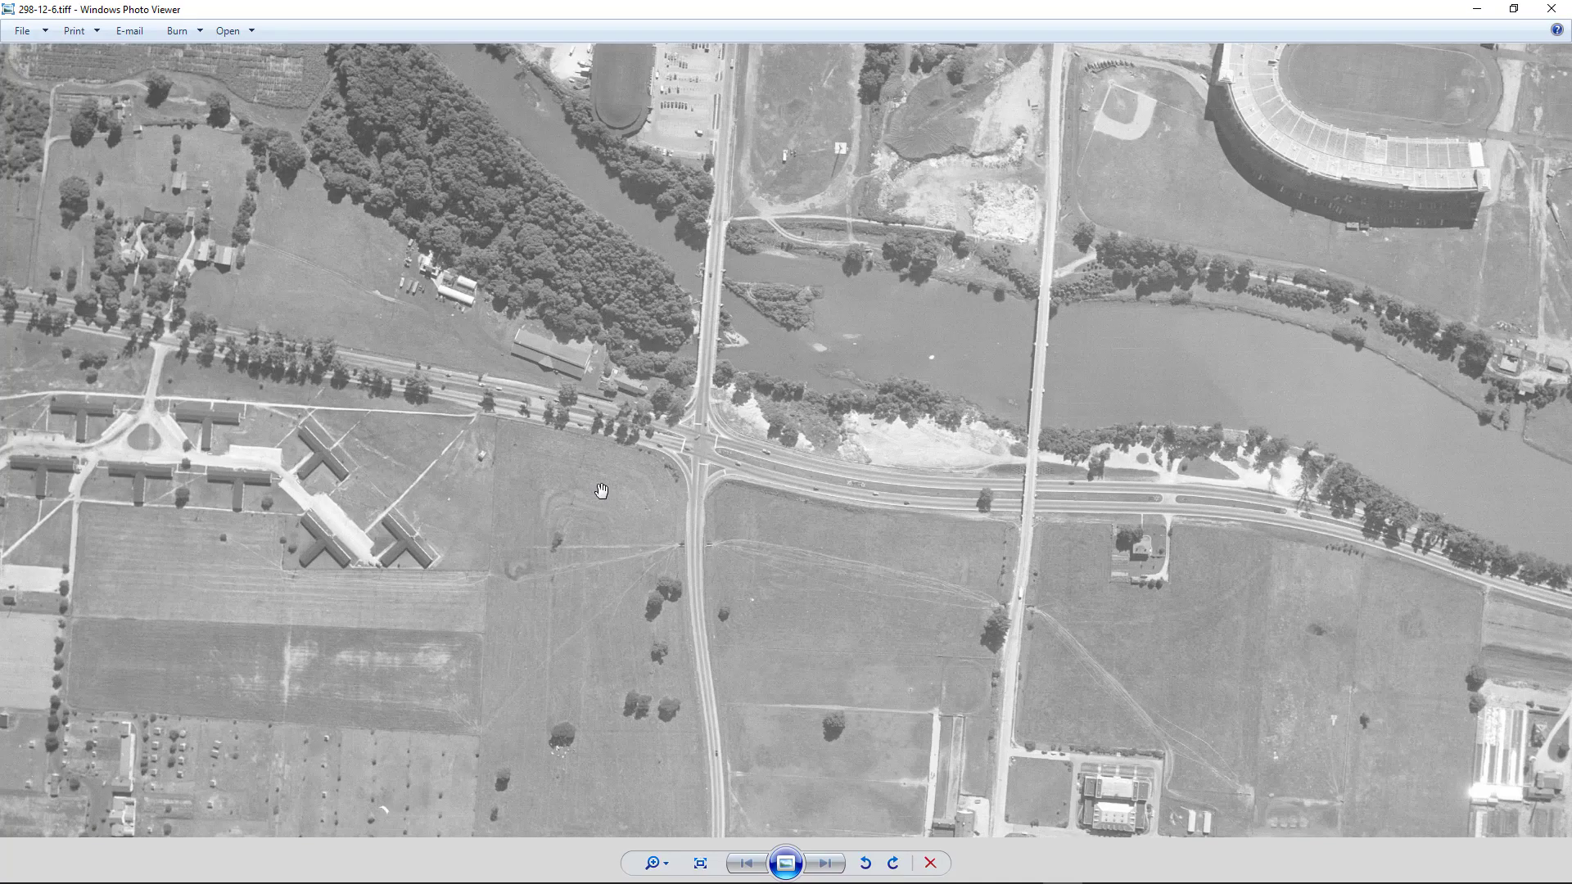
{"action": "left_click_drag", "start_coordinate": [640, 501], "coordinate": [1066, 518]}
{"action": "scroll", "coordinate": [1066, 518], "scroll_direction": "up", "scroll_amount": 5}
{"action": "left_click_drag", "start_coordinate": [991, 460], "coordinate": [704, 528]}
{"action": "scroll", "coordinate": [704, 528], "scroll_direction": "down", "scroll_amount": 2}
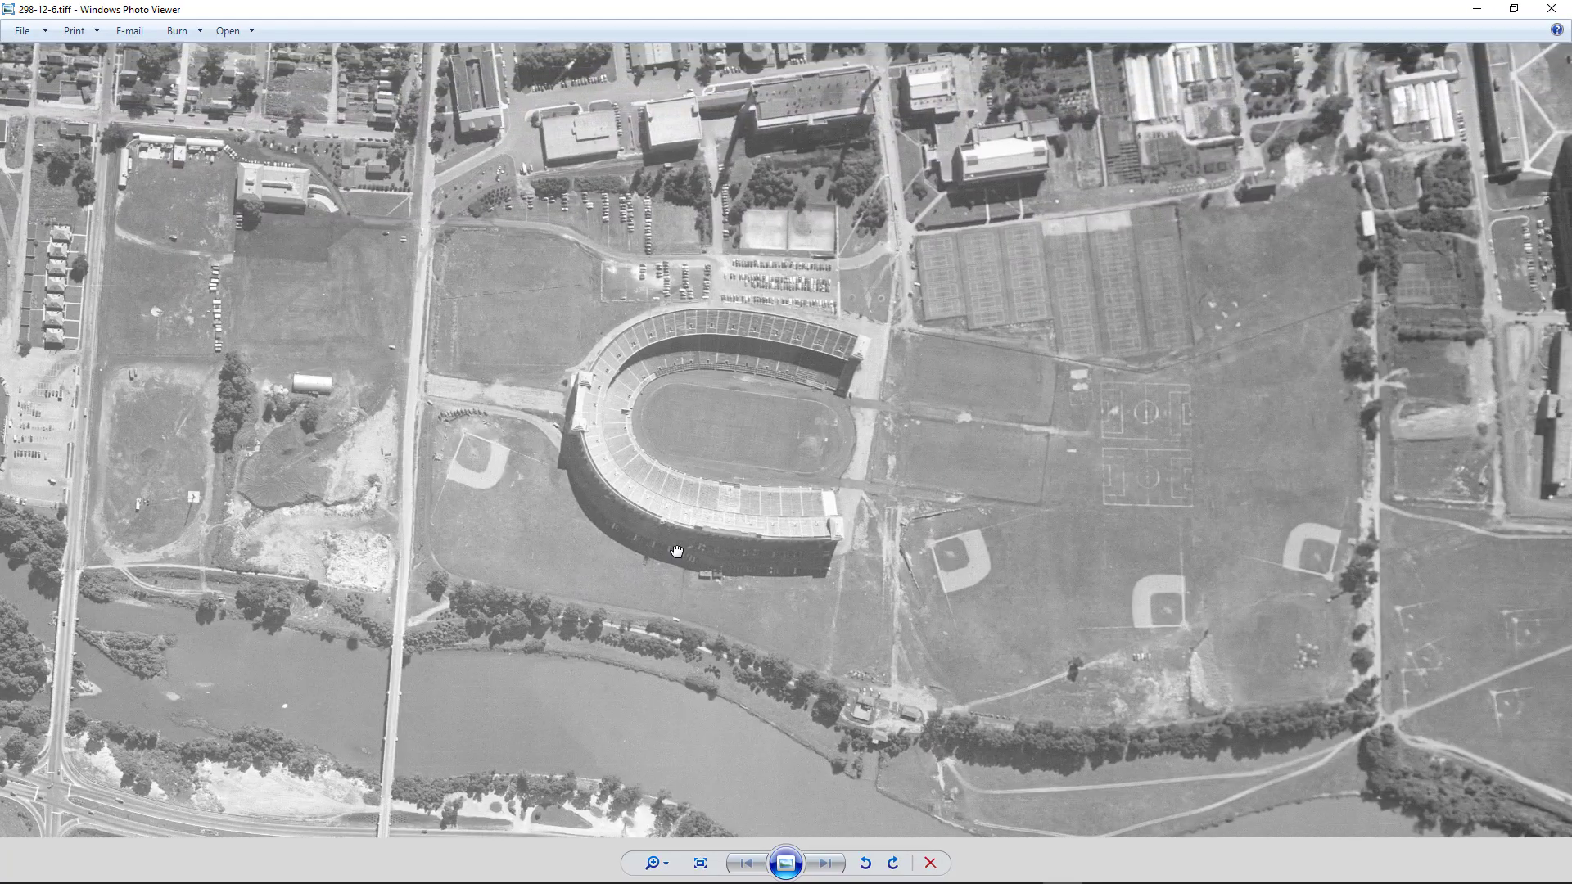
{"action": "scroll", "coordinate": [677, 415], "scroll_direction": "down", "scroll_amount": 5}
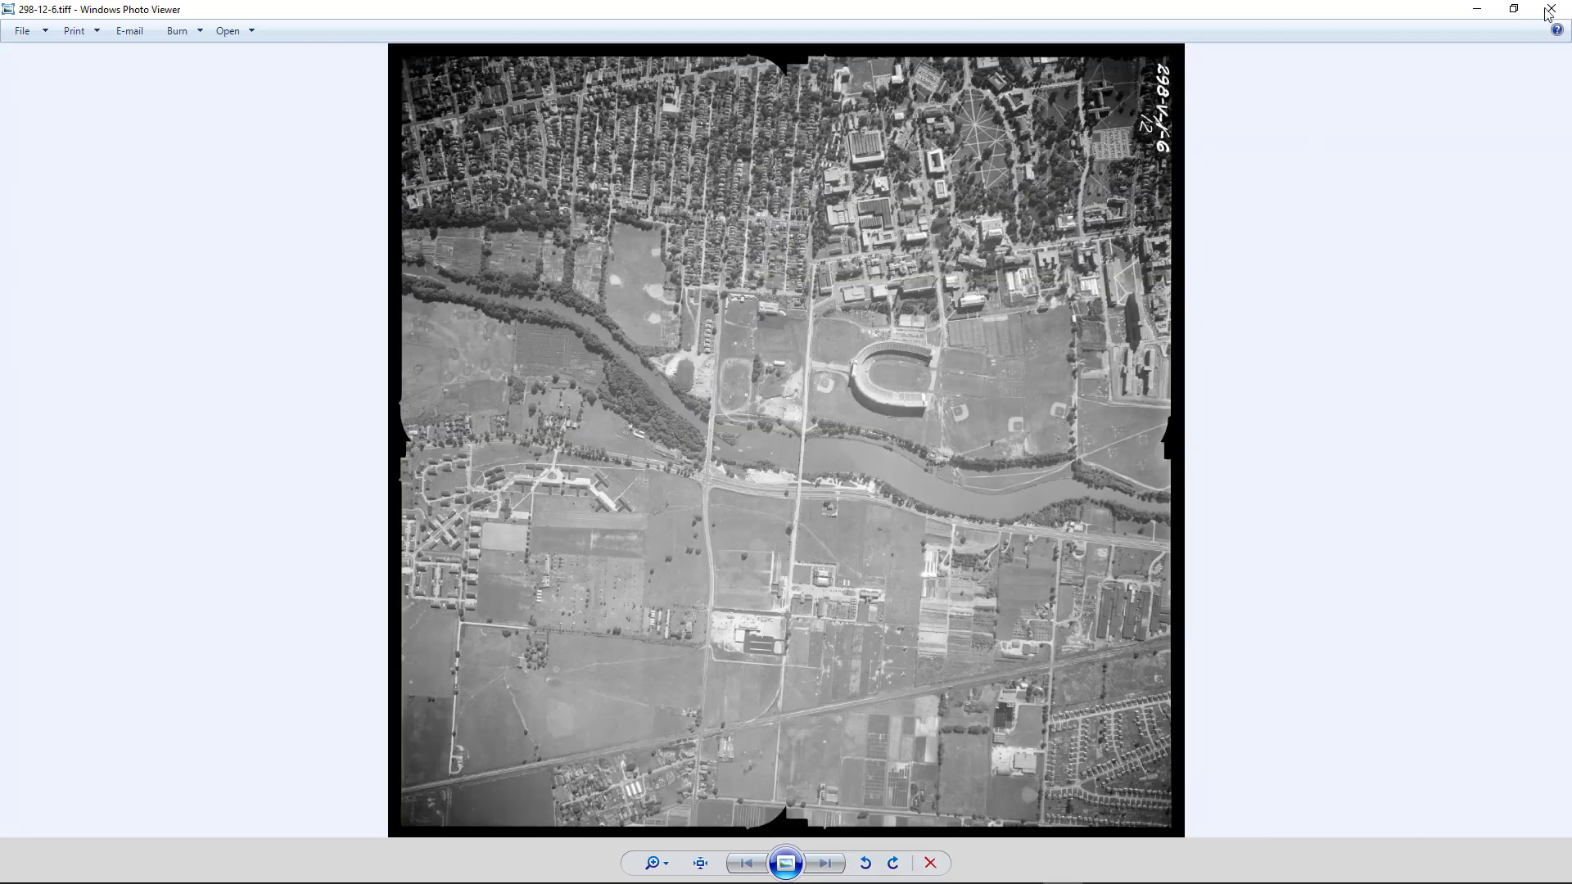
- Close the photo viewer and the download list, and return to the Google Earth map
{"action": "left_click", "coordinate": [1549, 10]}
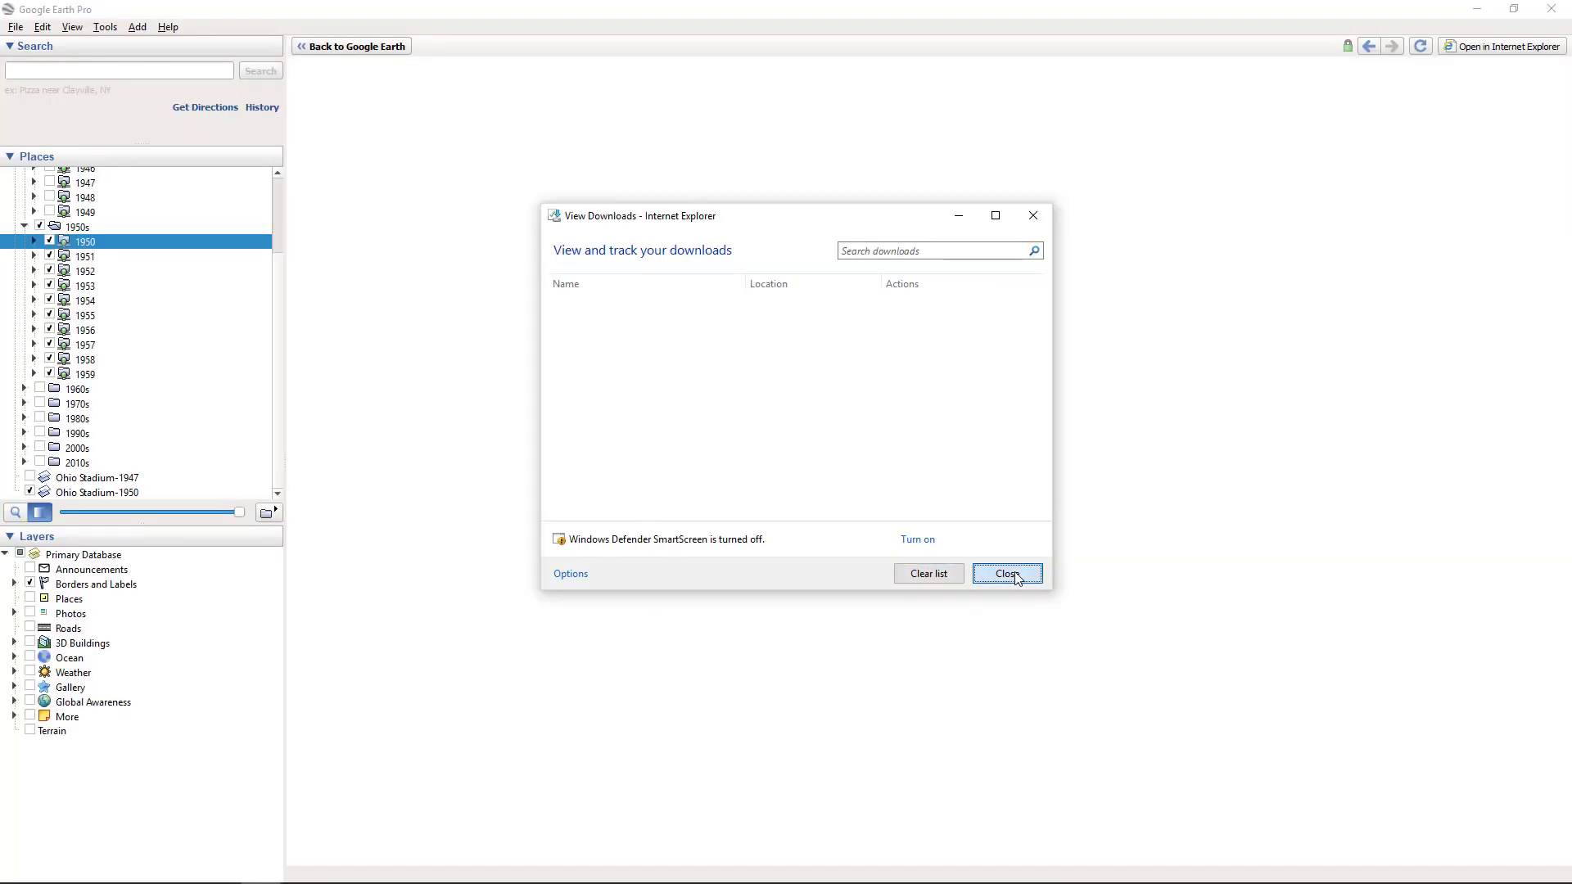
{"action": "left_click", "coordinate": [1009, 573]}
{"action": "left_click", "coordinate": [375, 46]}
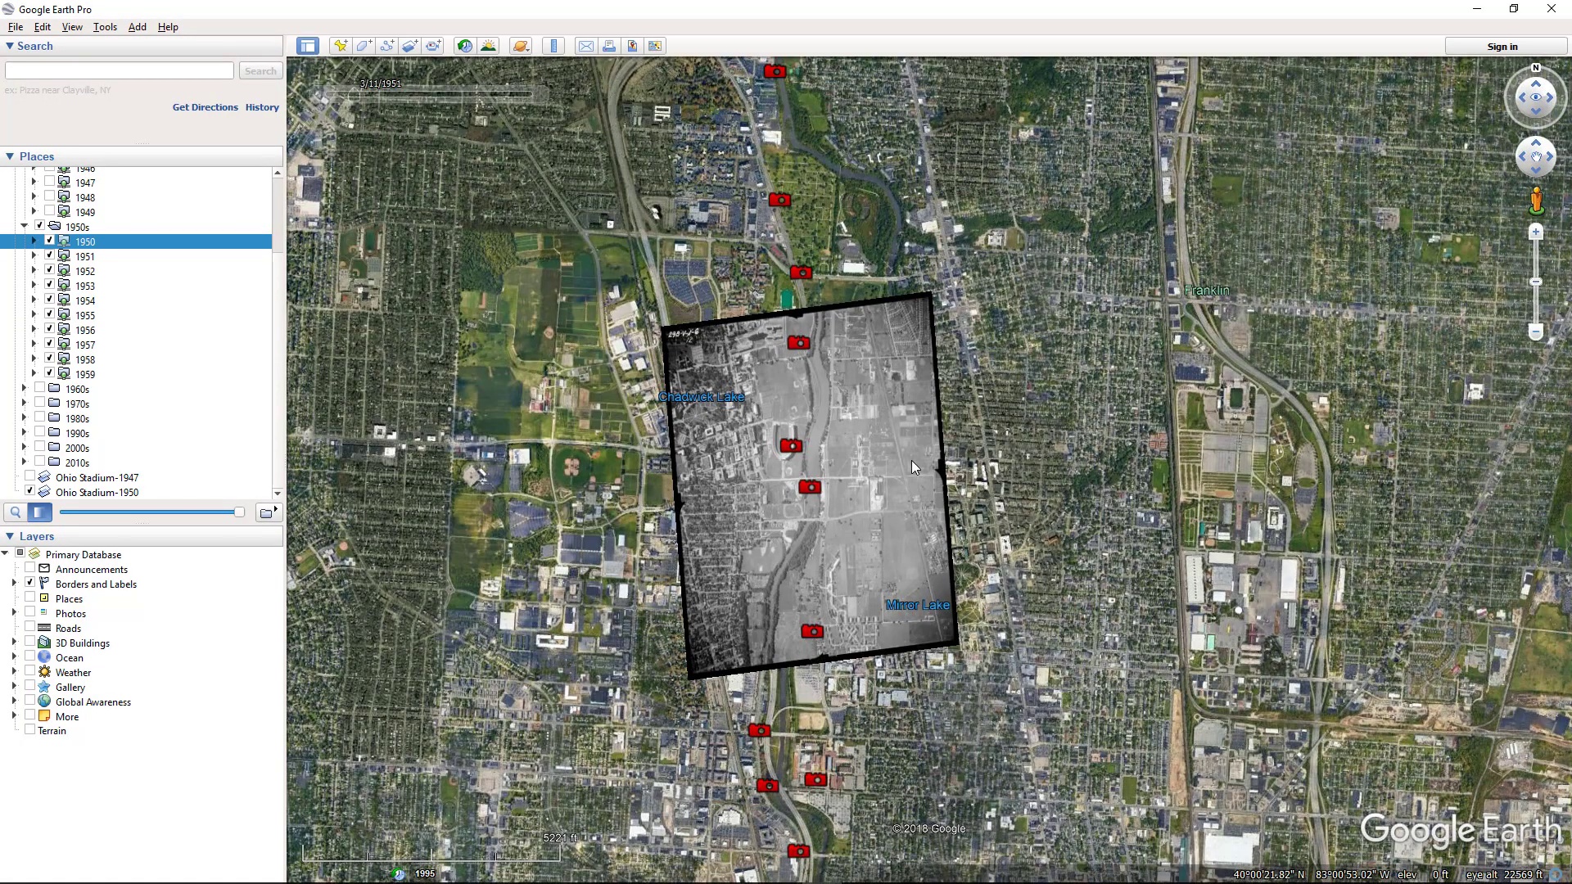
- Hide the Ohio Stadium-1950 overlay and the 1950s photo locations, and collapse the 1940s and 1950s folders
{"action": "left_click_drag", "start_coordinate": [278, 313], "coordinate": [278, 344]}
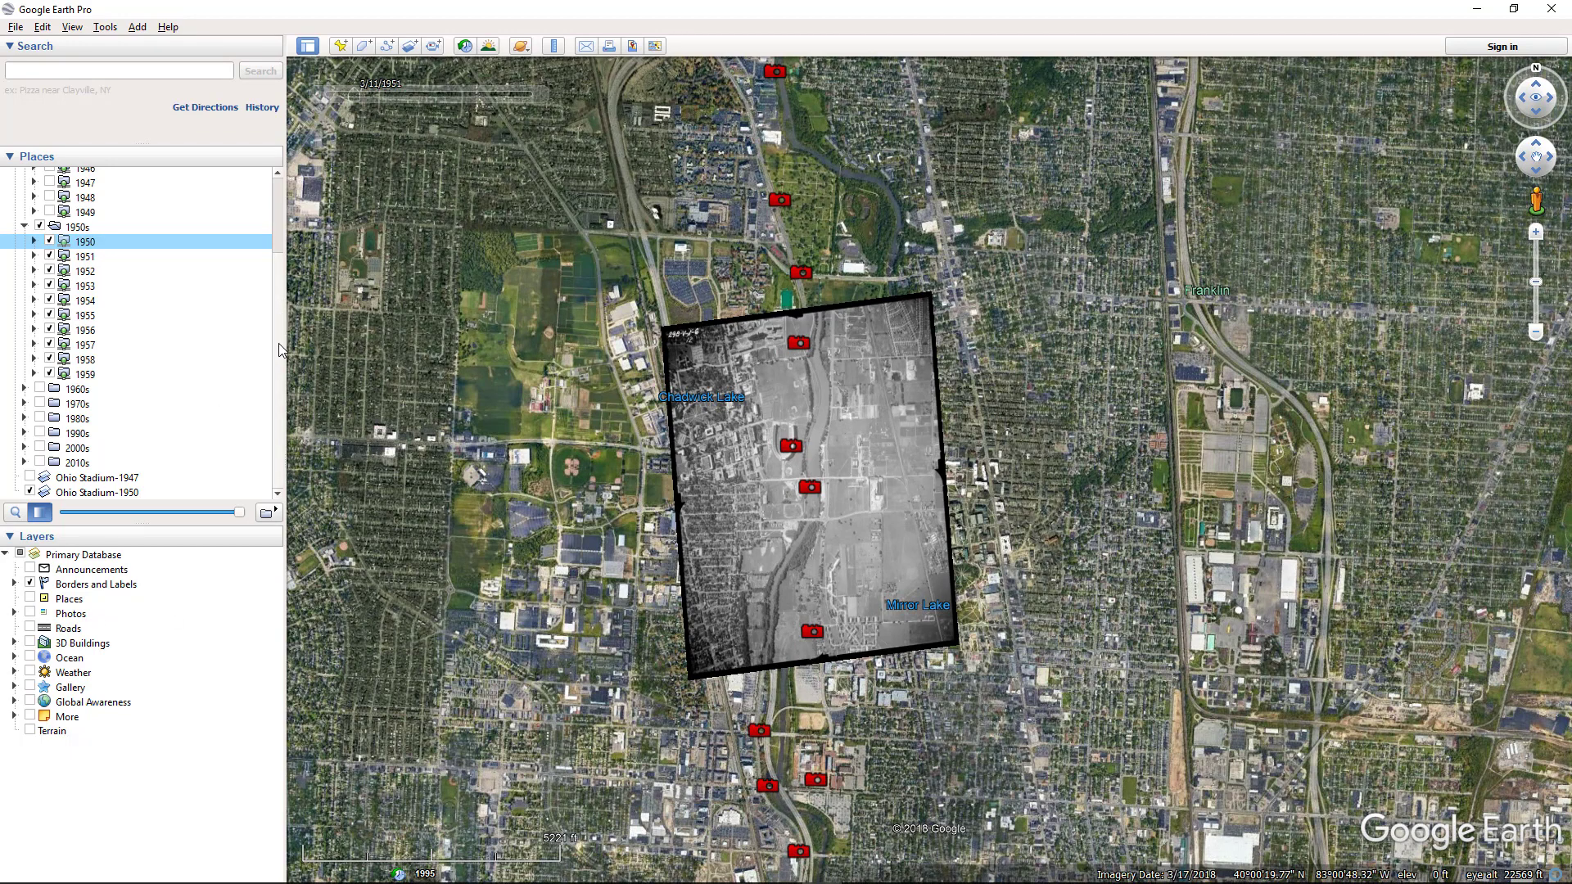
{"action": "left_click", "coordinate": [30, 491]}
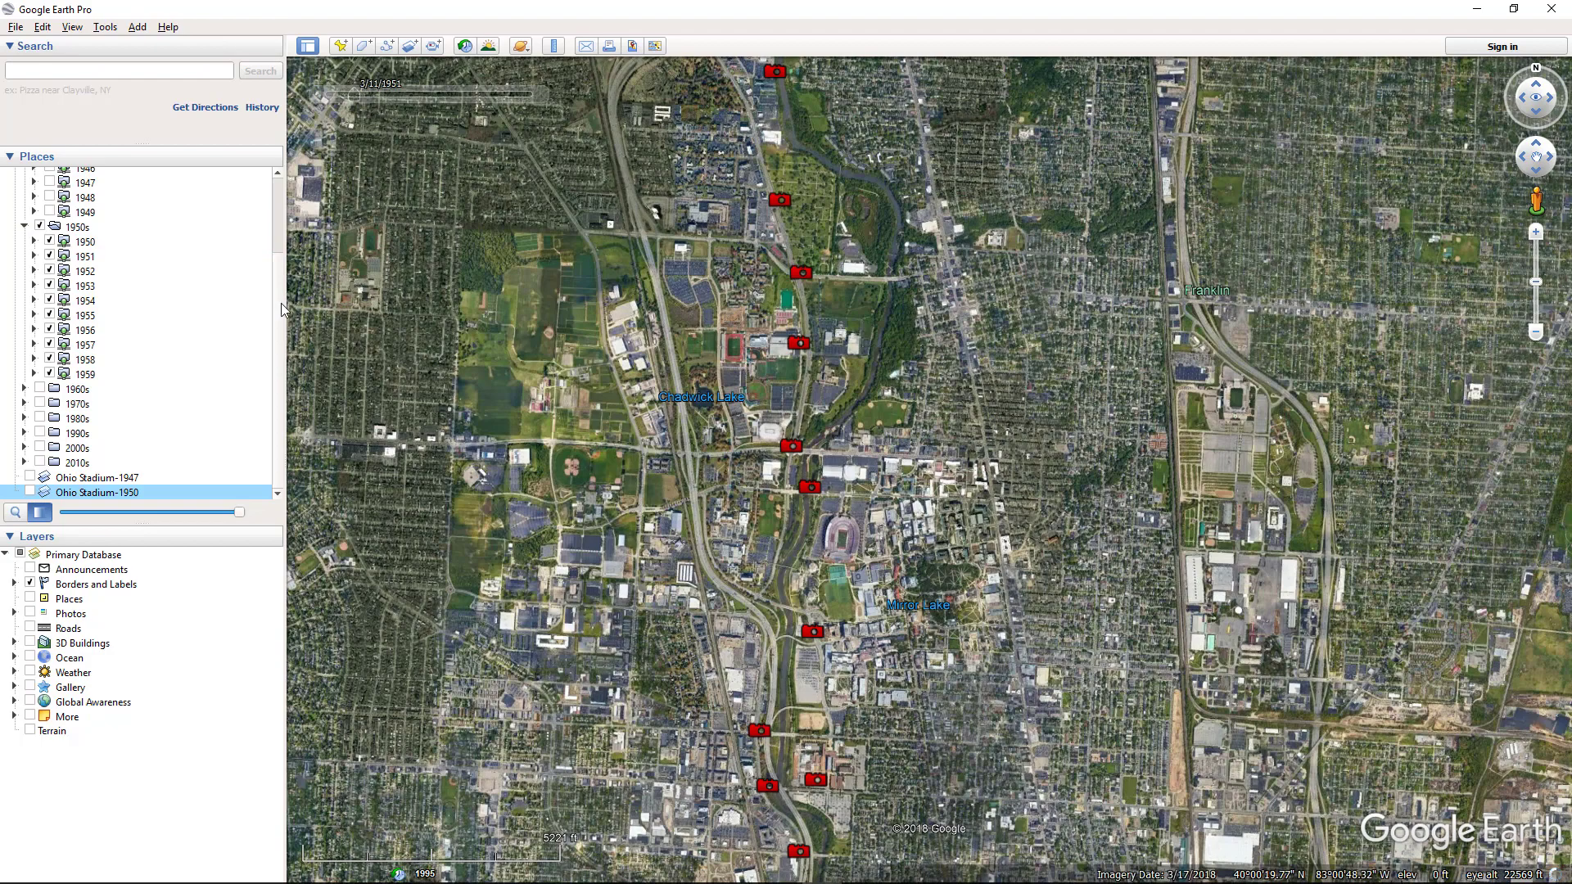
{"action": "left_click_drag", "start_coordinate": [282, 303], "coordinate": [284, 185]}
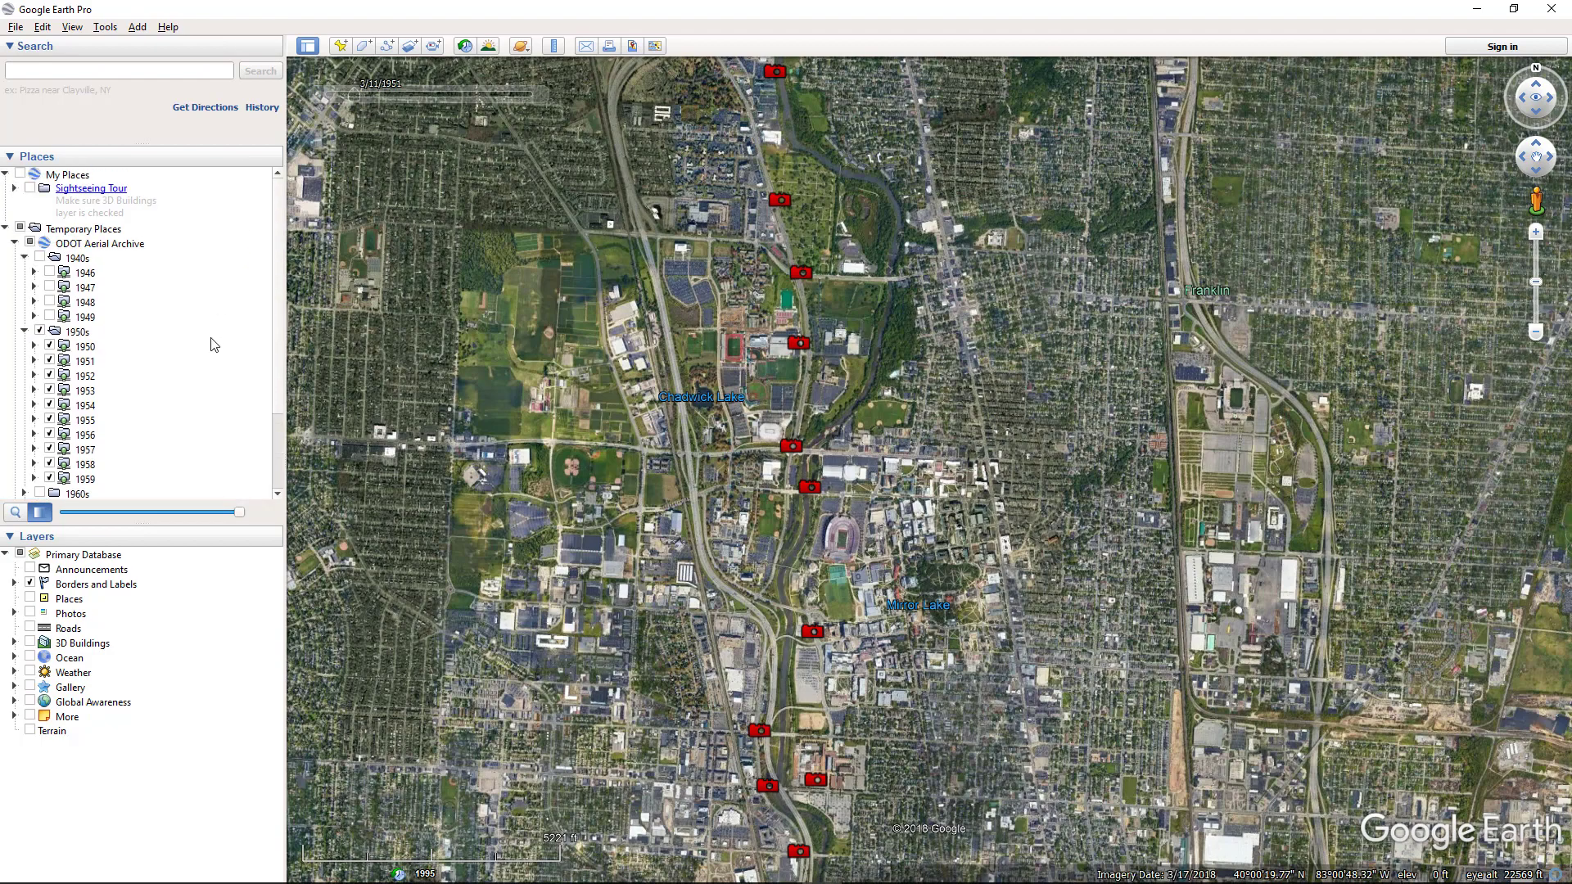
{"action": "scroll", "coordinate": [655, 387], "scroll_direction": "down", "scroll_amount": 1}
{"action": "scroll", "coordinate": [1087, 418], "scroll_direction": "down", "scroll_amount": 2}
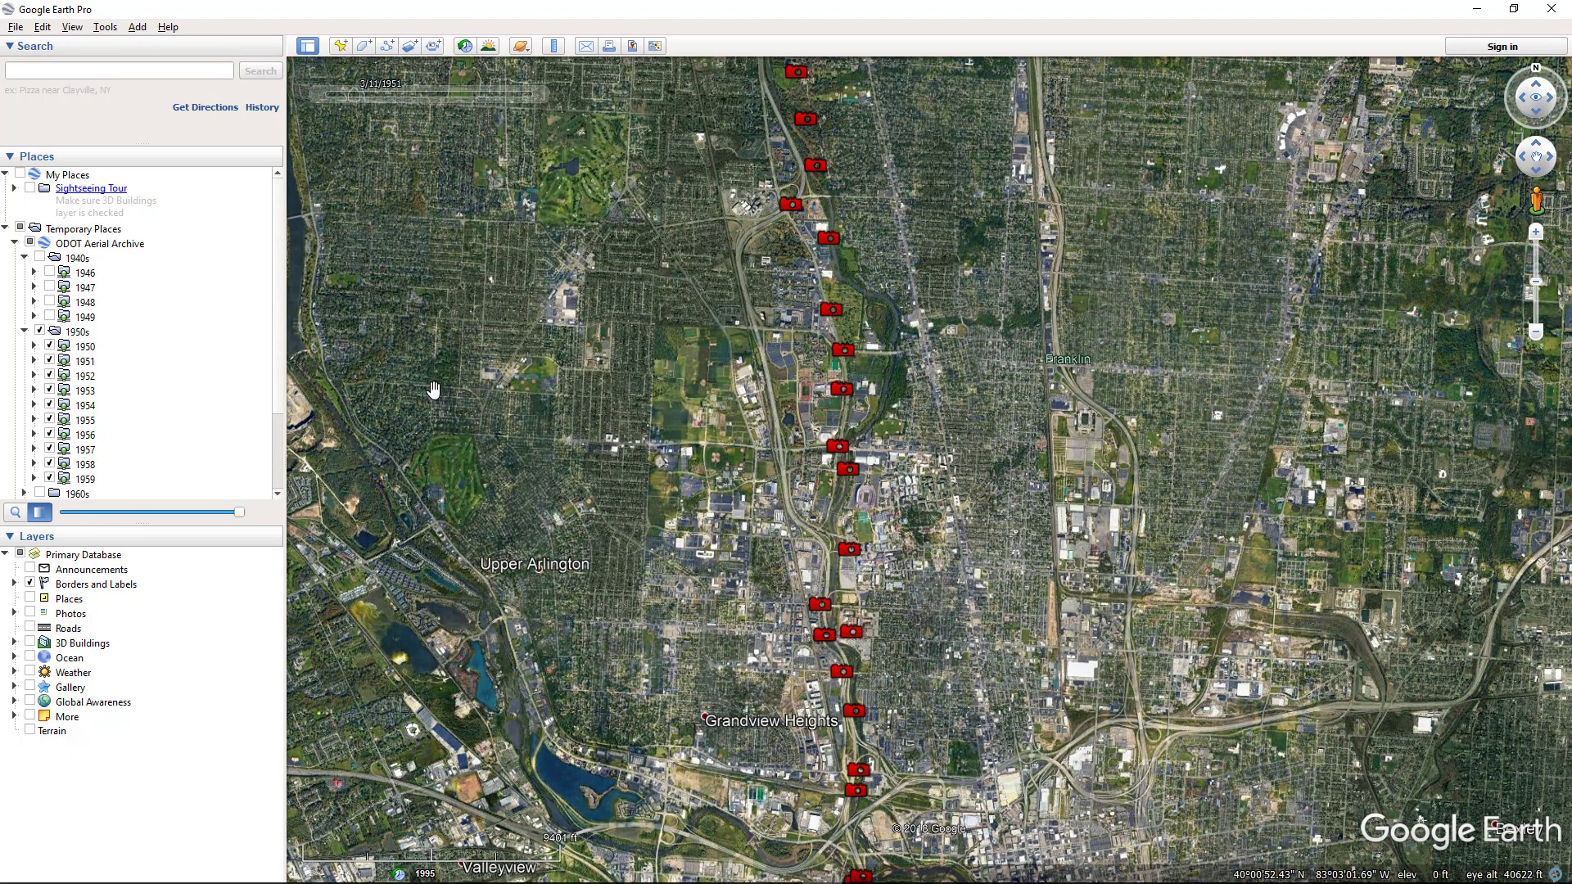
{"action": "left_click", "coordinate": [23, 332]}
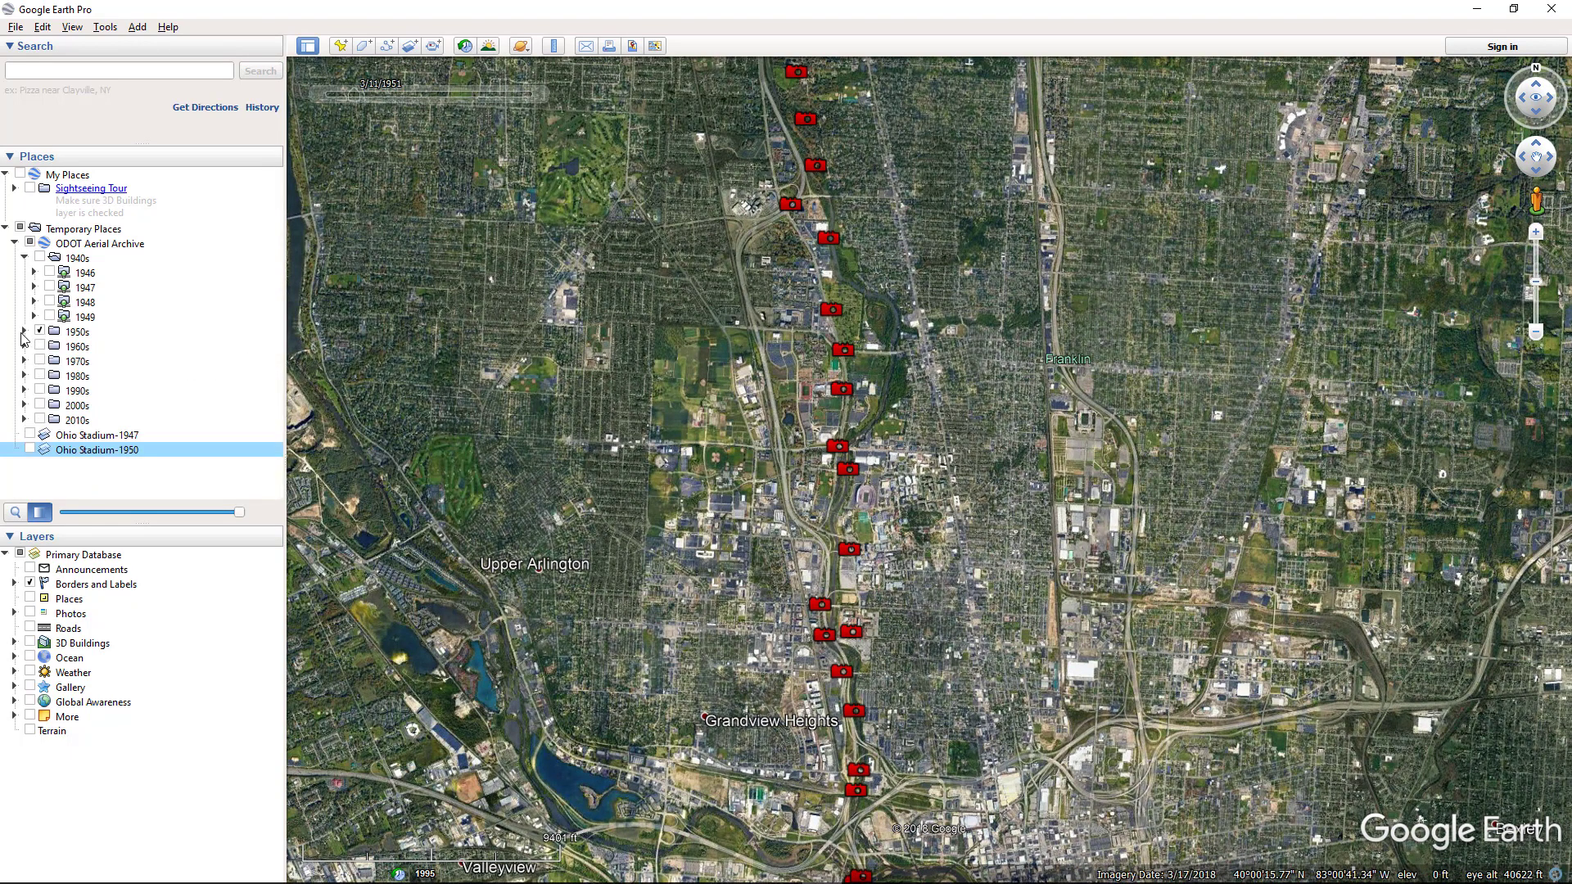
{"action": "left_click", "coordinate": [39, 332]}
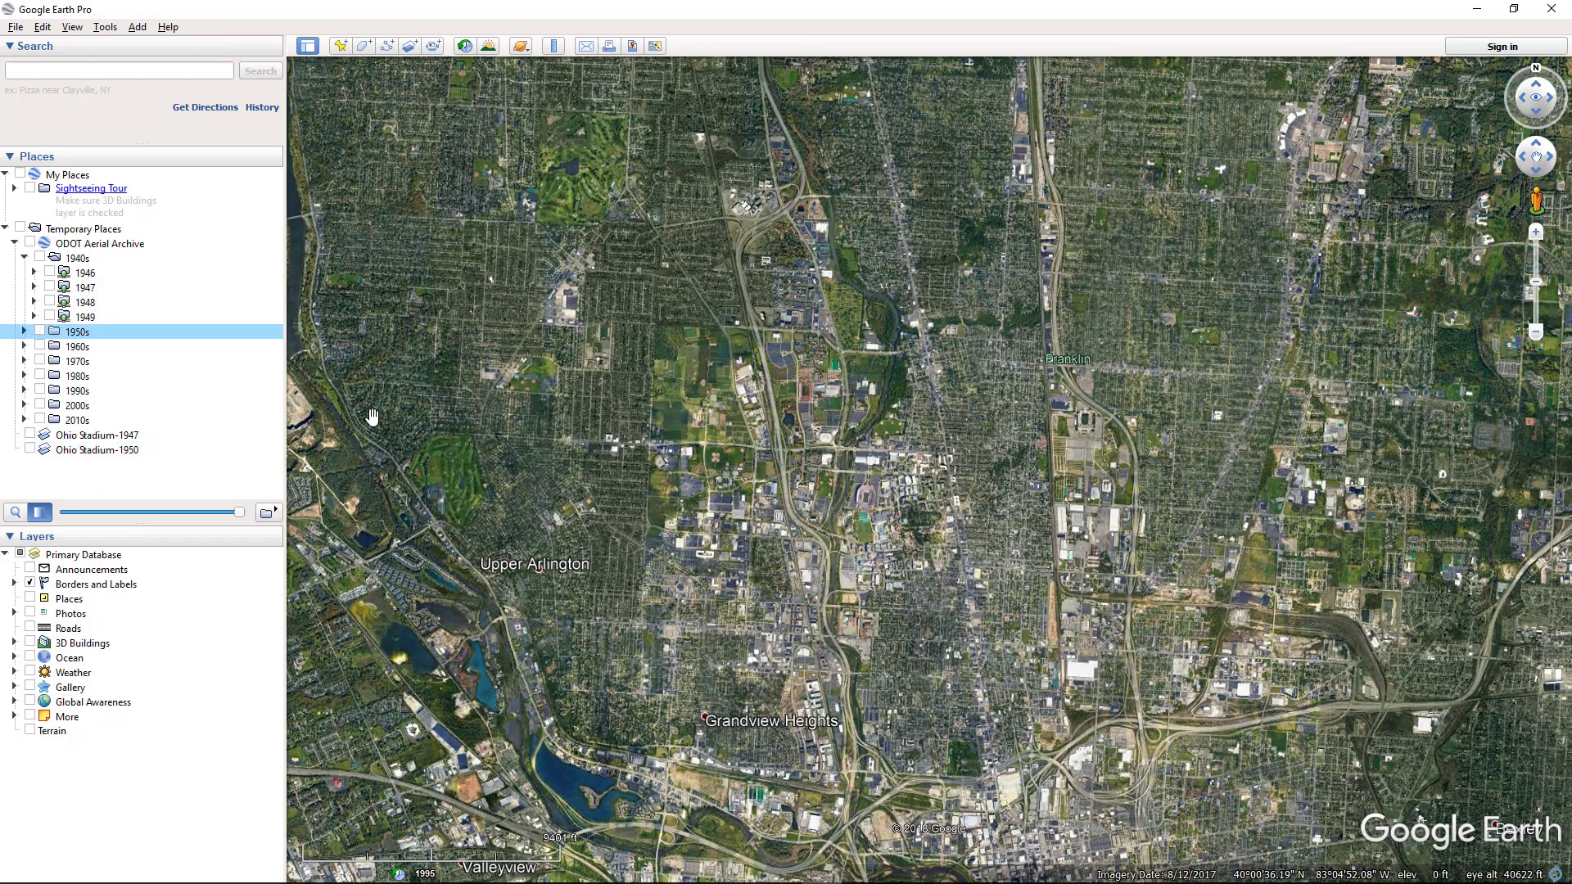
{"action": "left_click", "coordinate": [25, 258]}
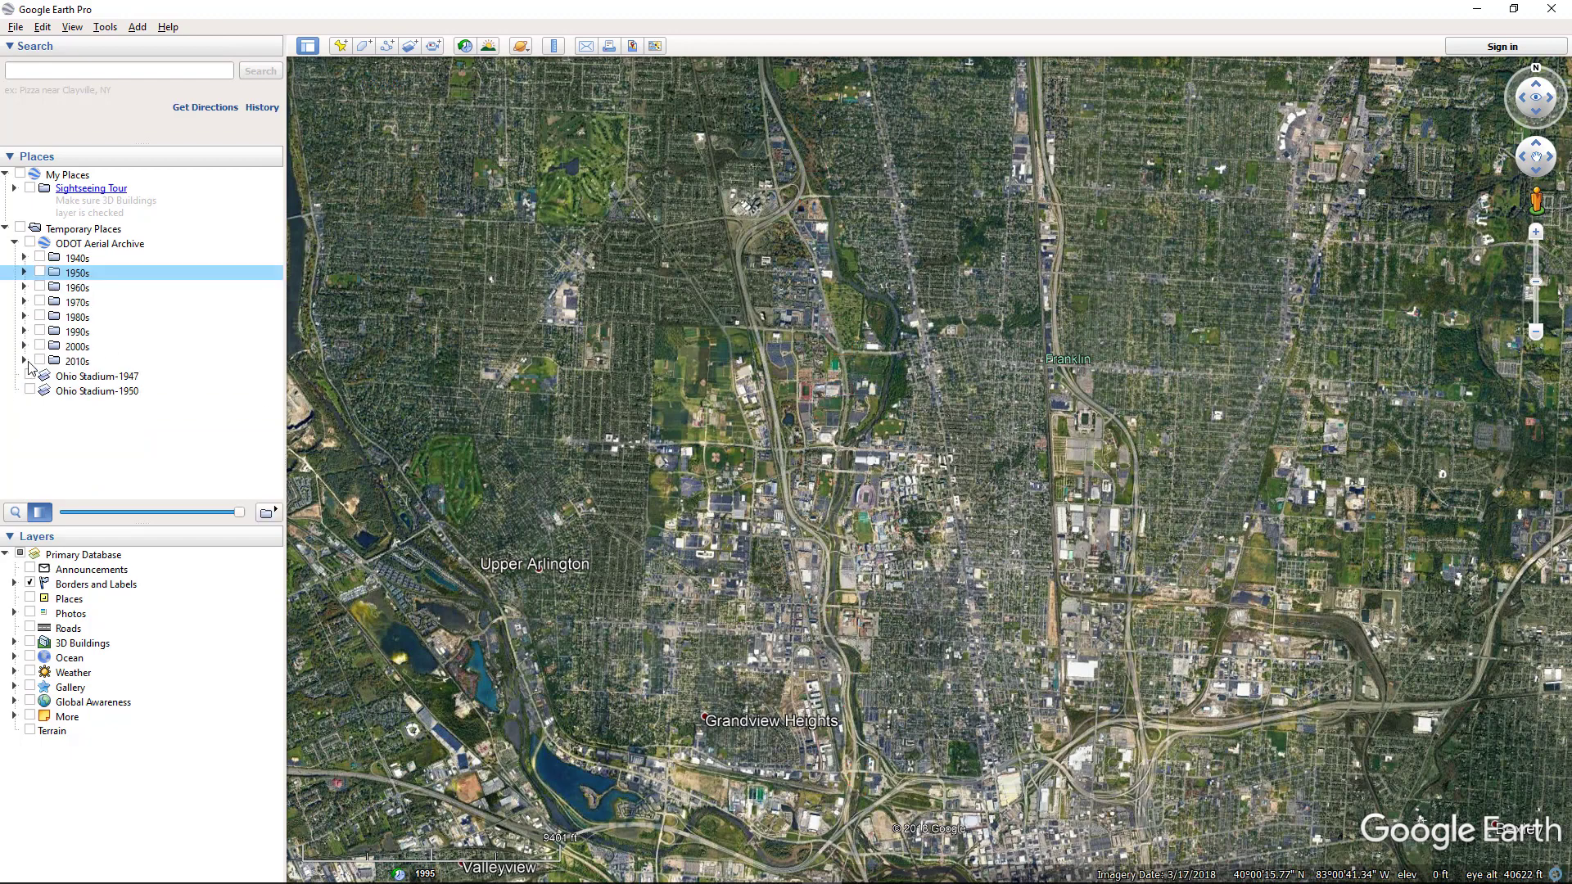
- Expand the 2010s folder of the ODOT Aerial Archive and turn on all its photo years
{"action": "left_click", "coordinate": [23, 361]}
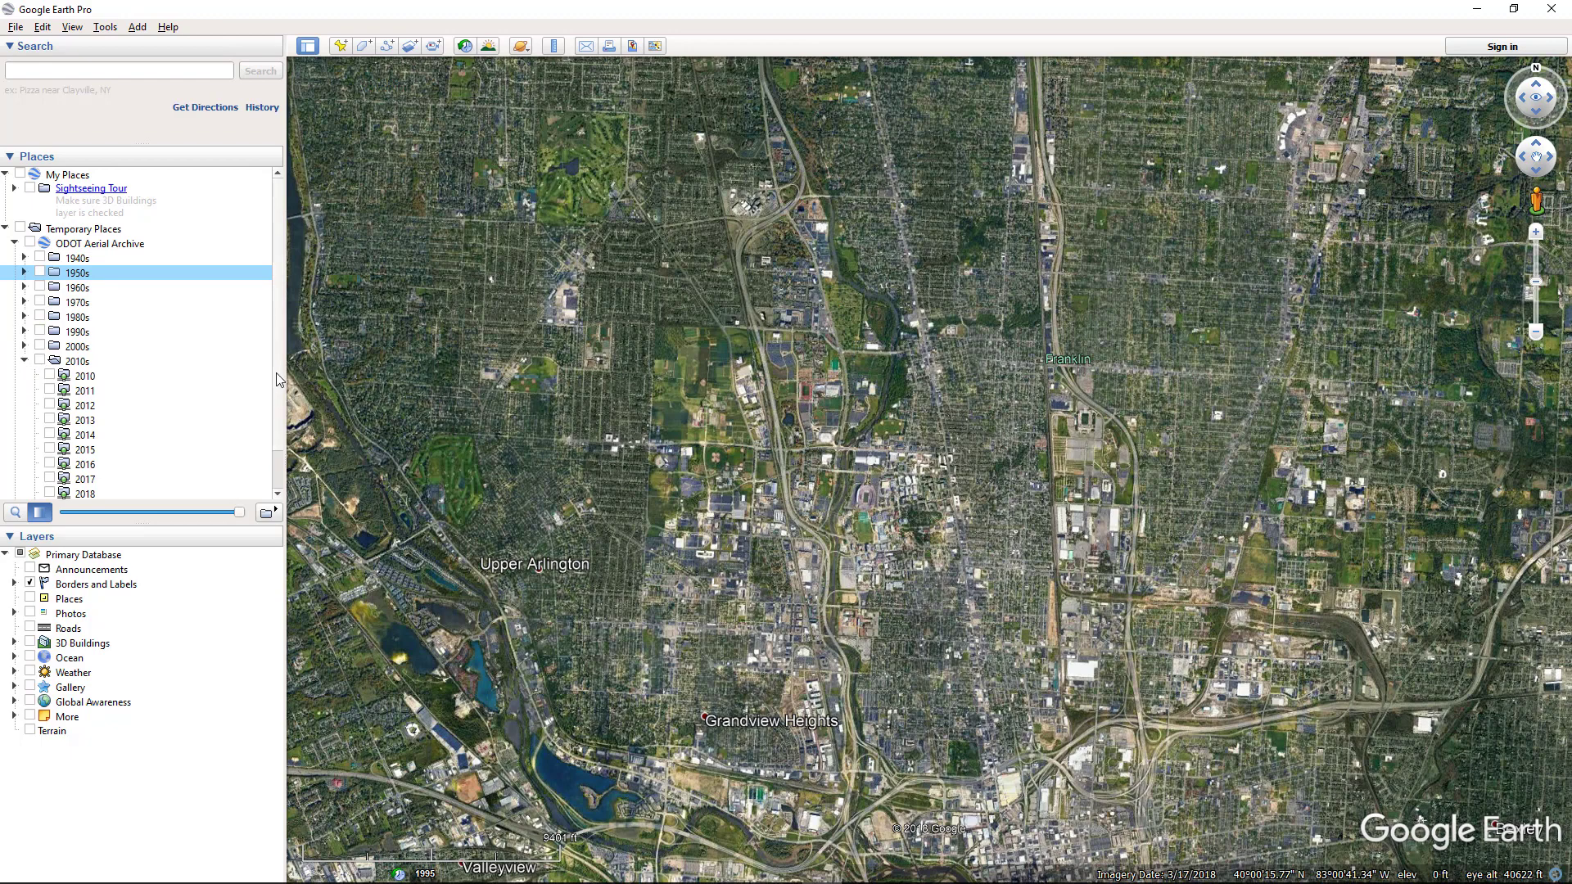
{"action": "scroll", "coordinate": [279, 385], "scroll_direction": "down", "scroll_amount": 1}
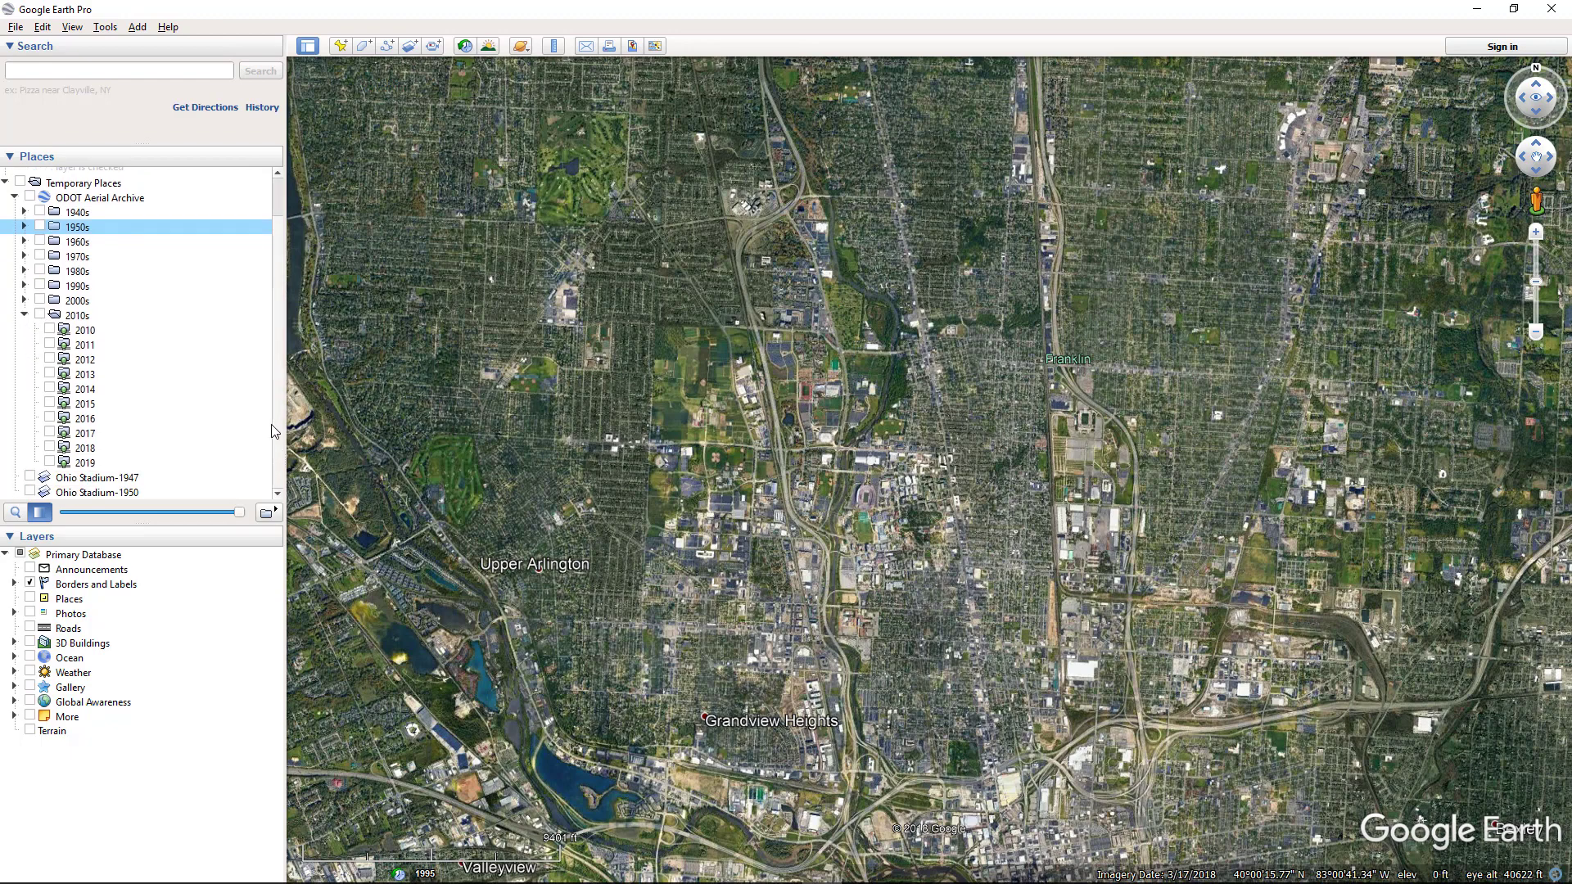
{"action": "left_click", "coordinate": [39, 314]}
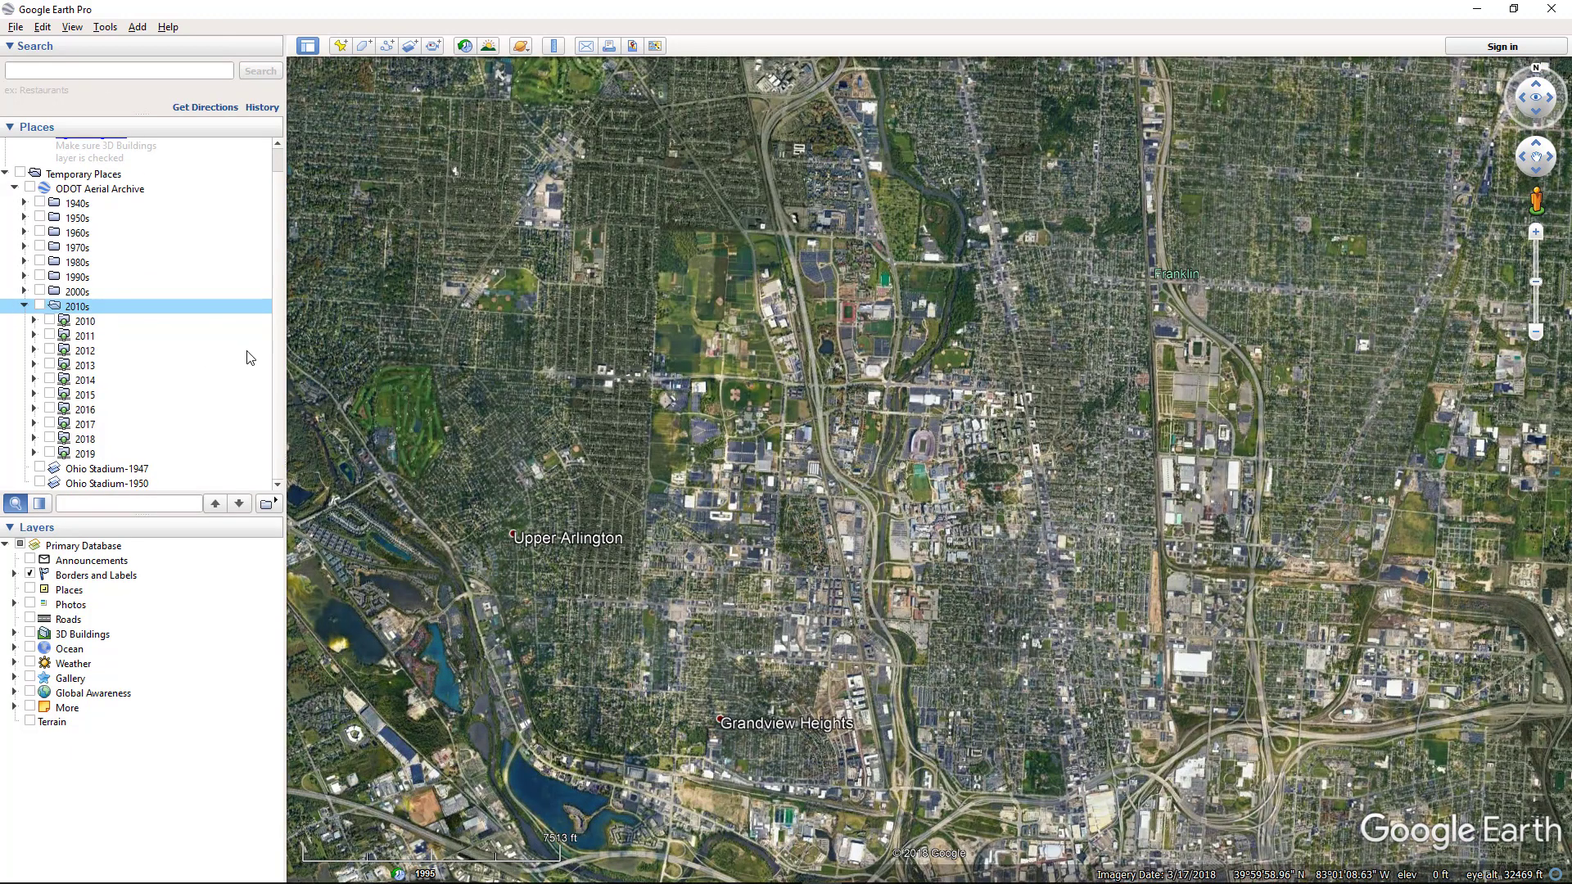
{"action": "key", "text": "space"}
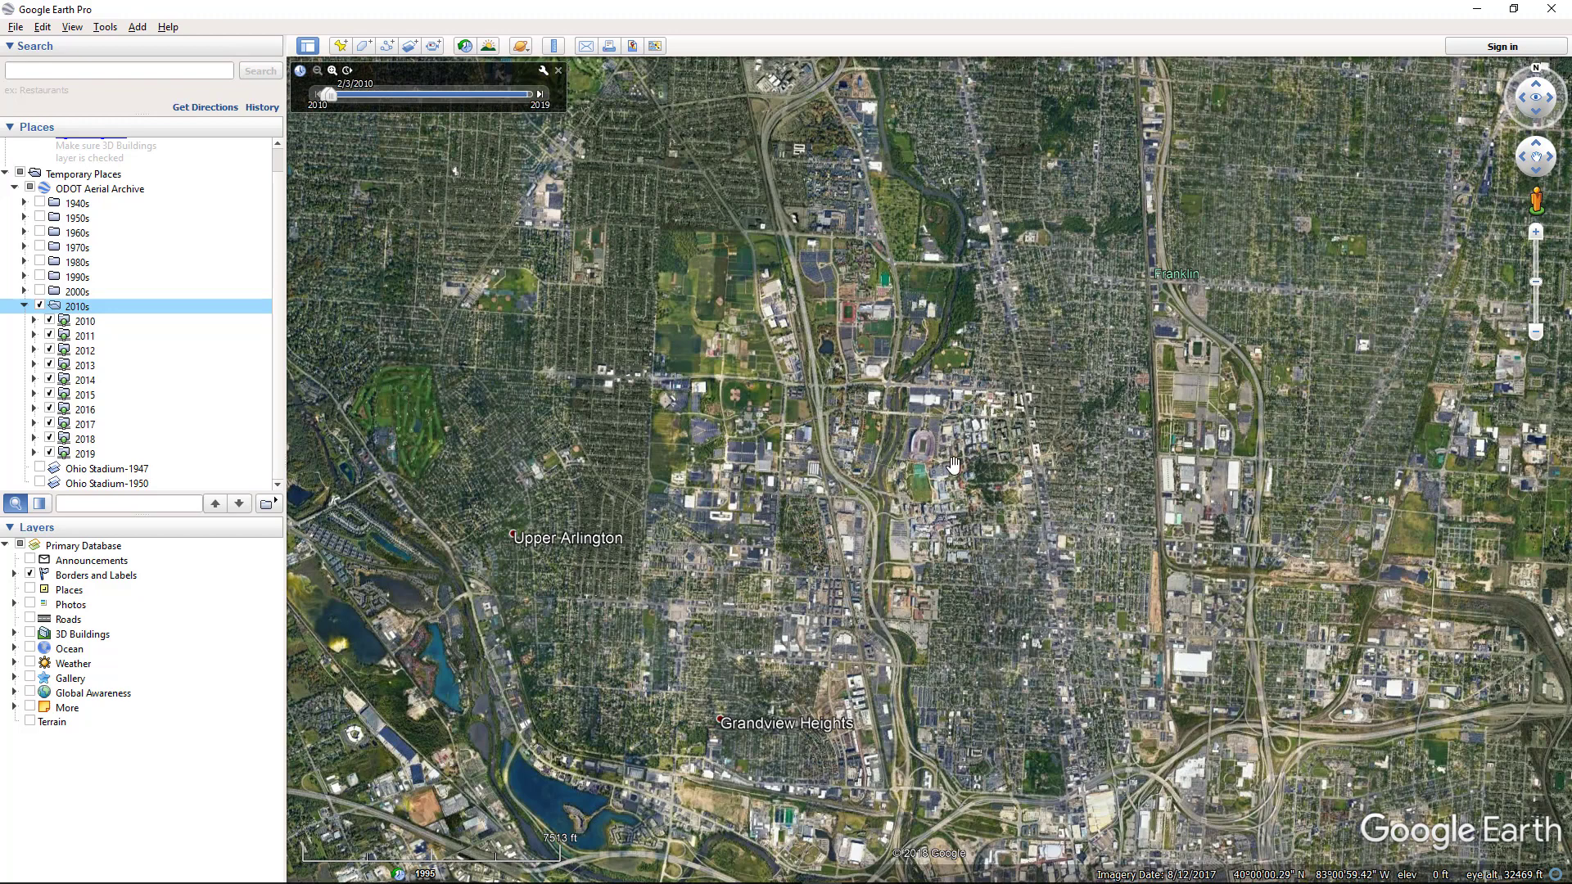
- Extend the displayed time range to 4/7/2013 so the early 2010s photo locations show on the map
{"action": "left_click_drag", "start_coordinate": [858, 408], "coordinate": [862, 419]}
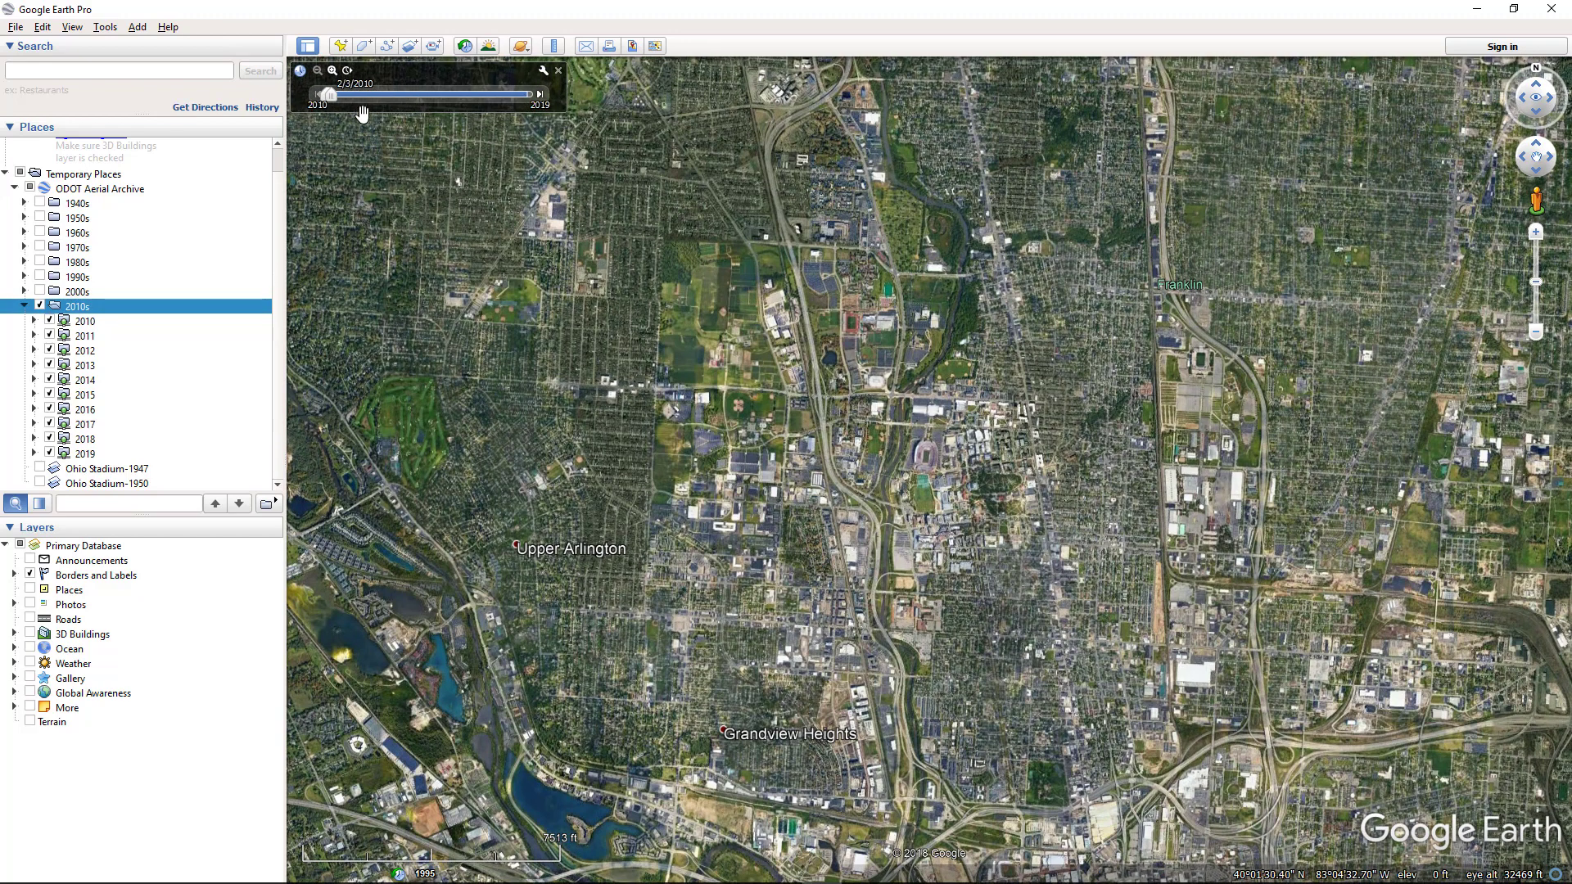
{"action": "left_click_drag", "start_coordinate": [360, 96], "coordinate": [380, 96]}
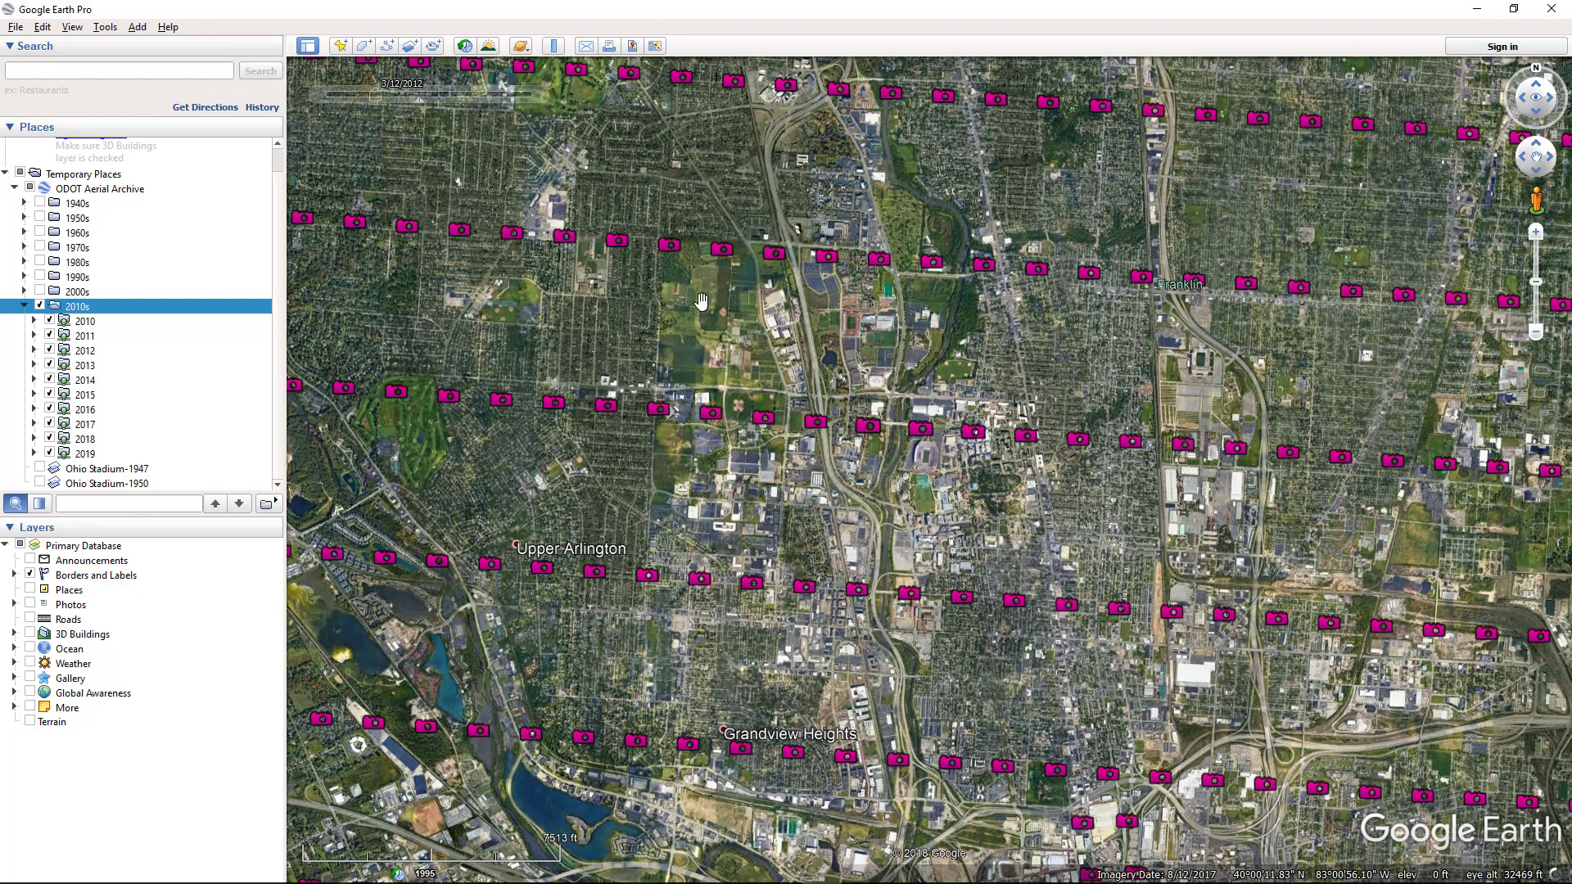
{"action": "mouse_move", "coordinate": [375, 95]}
{"action": "mouse_move", "coordinate": [375, 95]}
{"action": "left_mouse_down"}
{"action": "mouse_move", "coordinate": [533, 105]}
{"action": "mouse_move", "coordinate": [395, 101]}
{"action": "left_mouse_up"}
- Load the 2011-07-05 photo 11953-11-908.tif, just north of Ohio Stadium, as an overlay on the map
{"action": "scroll", "coordinate": [978, 465], "scroll_direction": "up", "scroll_amount": 3}
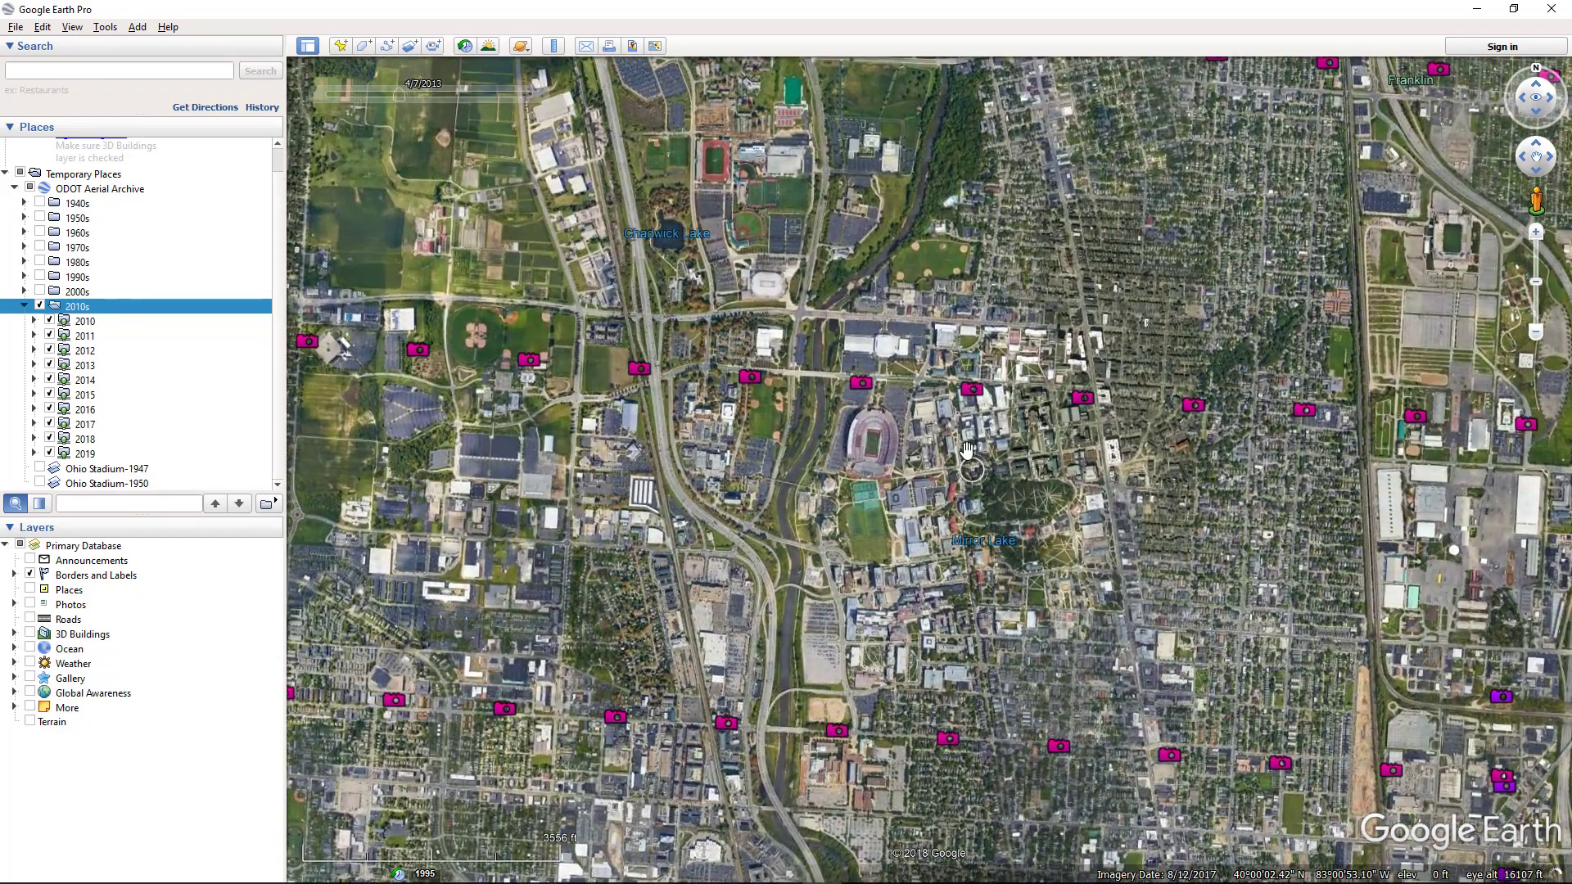
{"action": "left_click", "coordinate": [860, 383]}
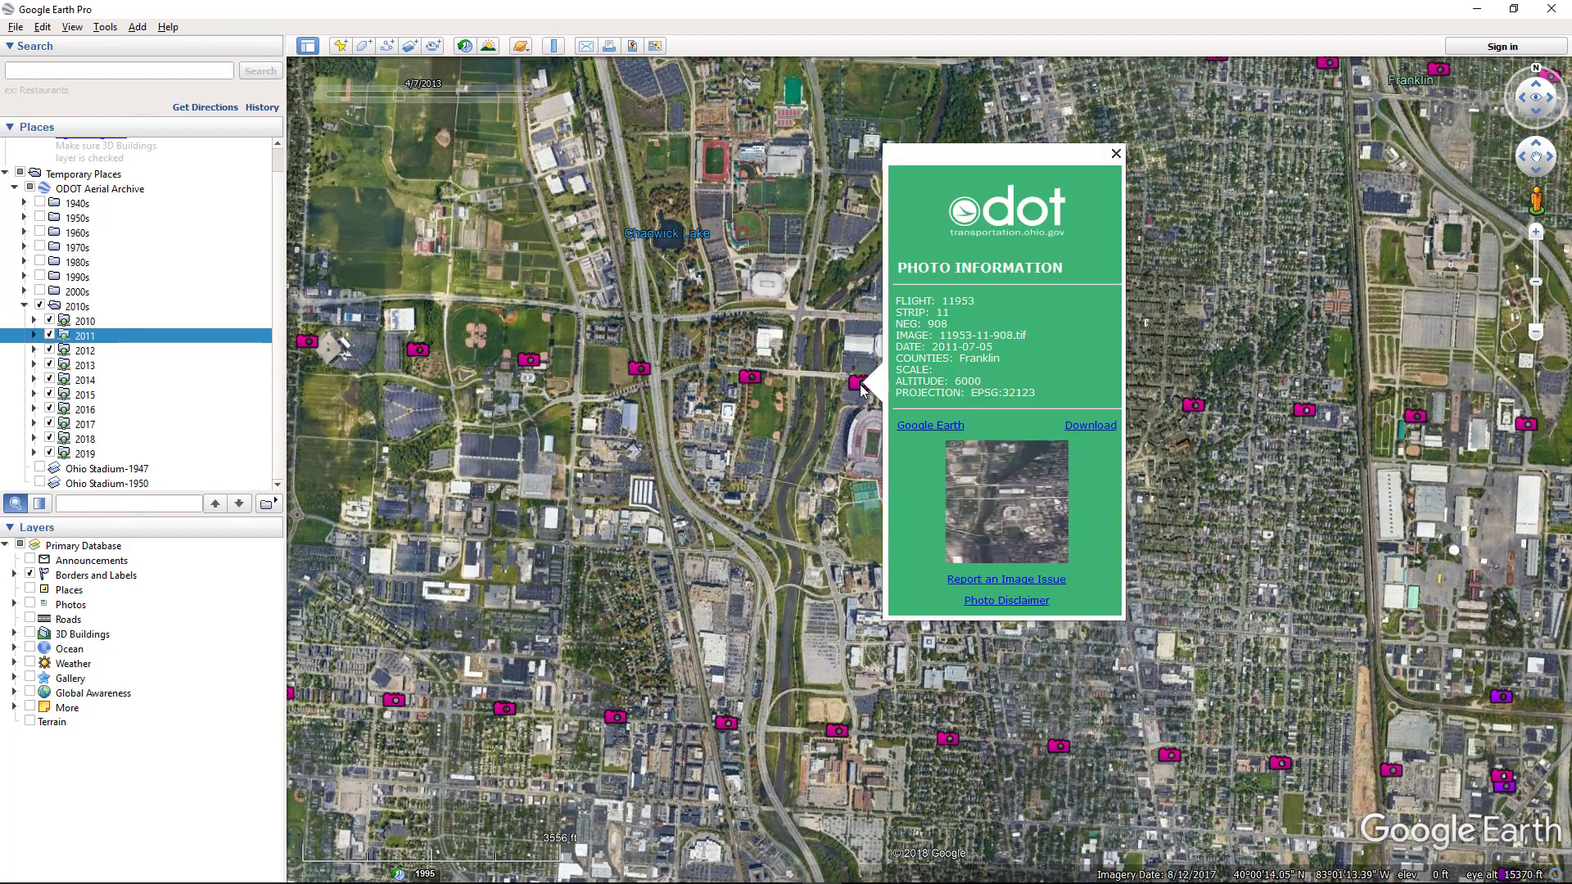
{"action": "left_click", "coordinate": [934, 426]}
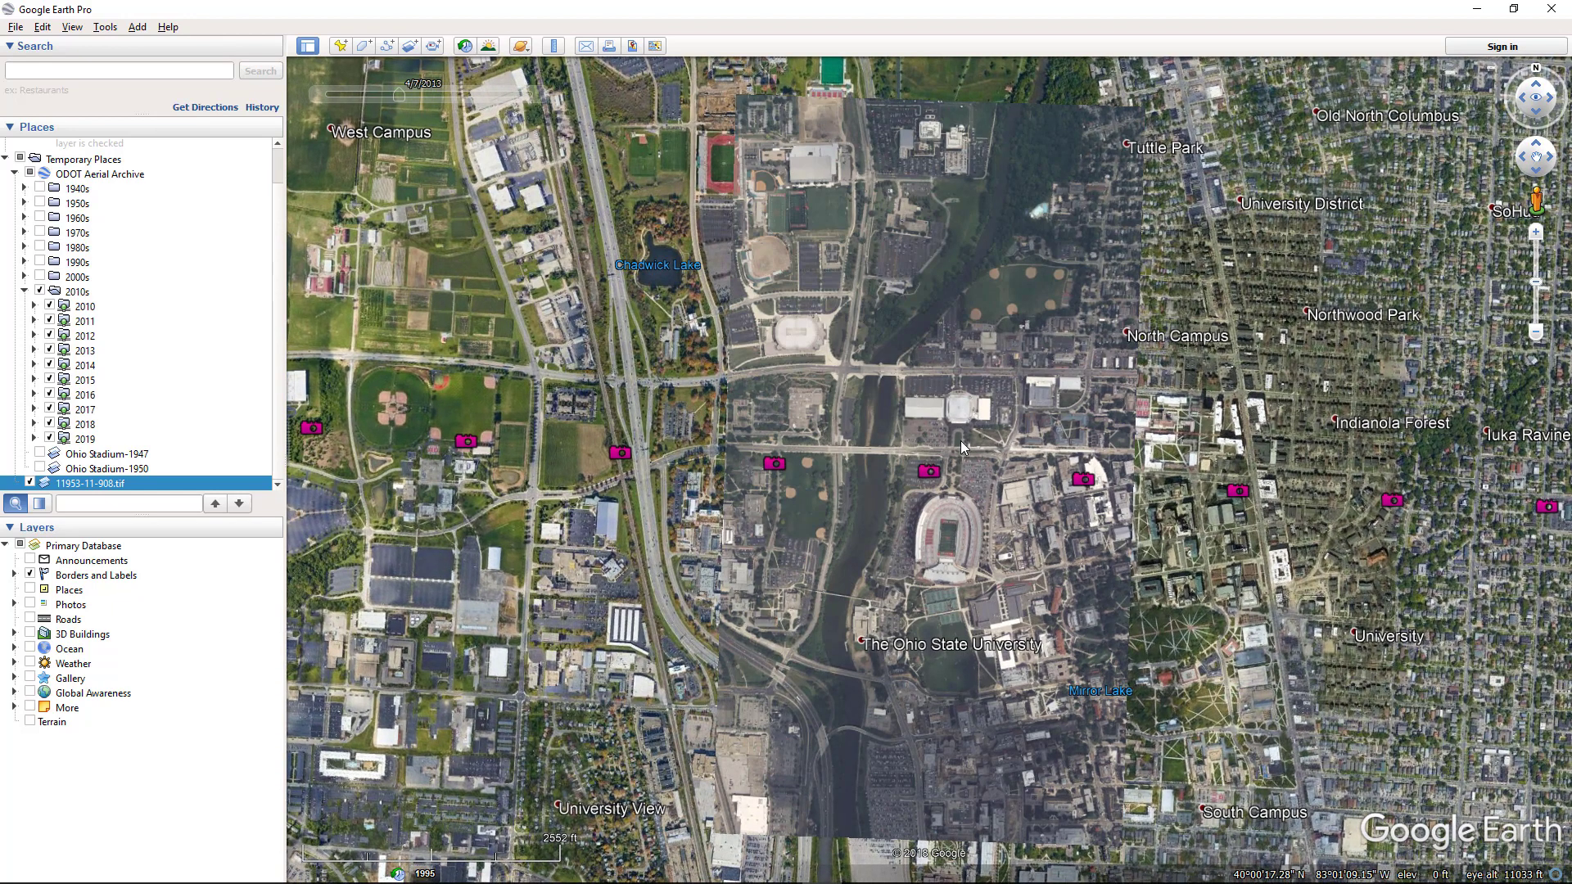
- Use the transparency setting to compare the 11953-11-908.tif overlay around Ohio Stadium with the base imagery, ending at full opacity
{"action": "scroll", "coordinate": [978, 483], "scroll_direction": "down", "scroll_amount": 2}
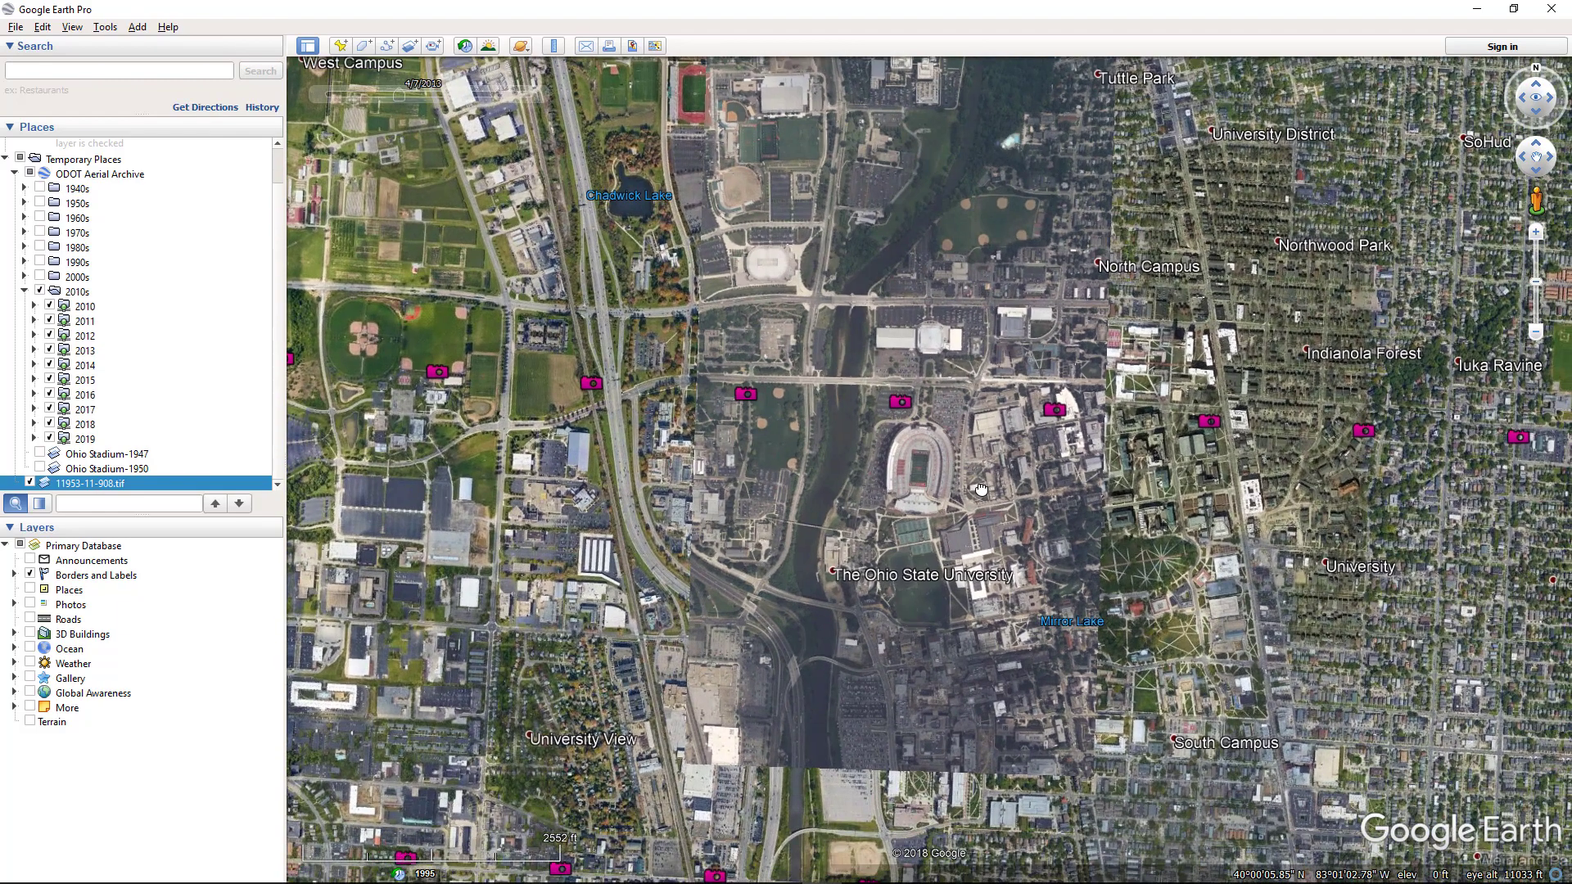
{"action": "scroll", "coordinate": [985, 477], "scroll_direction": "down", "scroll_amount": 2}
{"action": "left_click_drag", "start_coordinate": [898, 491], "coordinate": [915, 494]}
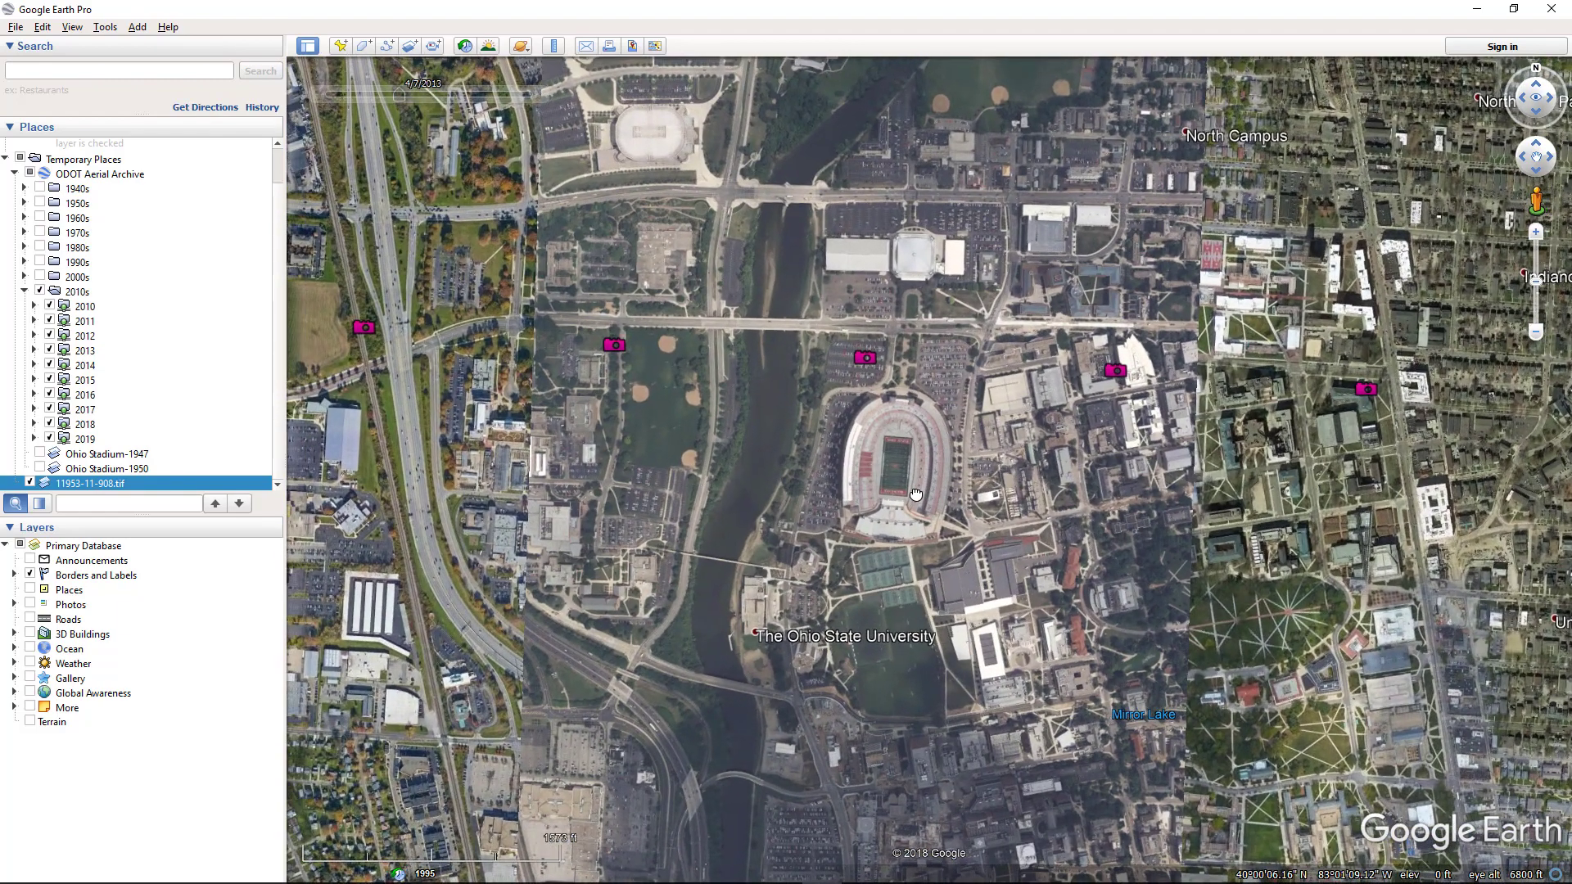
{"action": "left_click", "coordinate": [39, 502]}
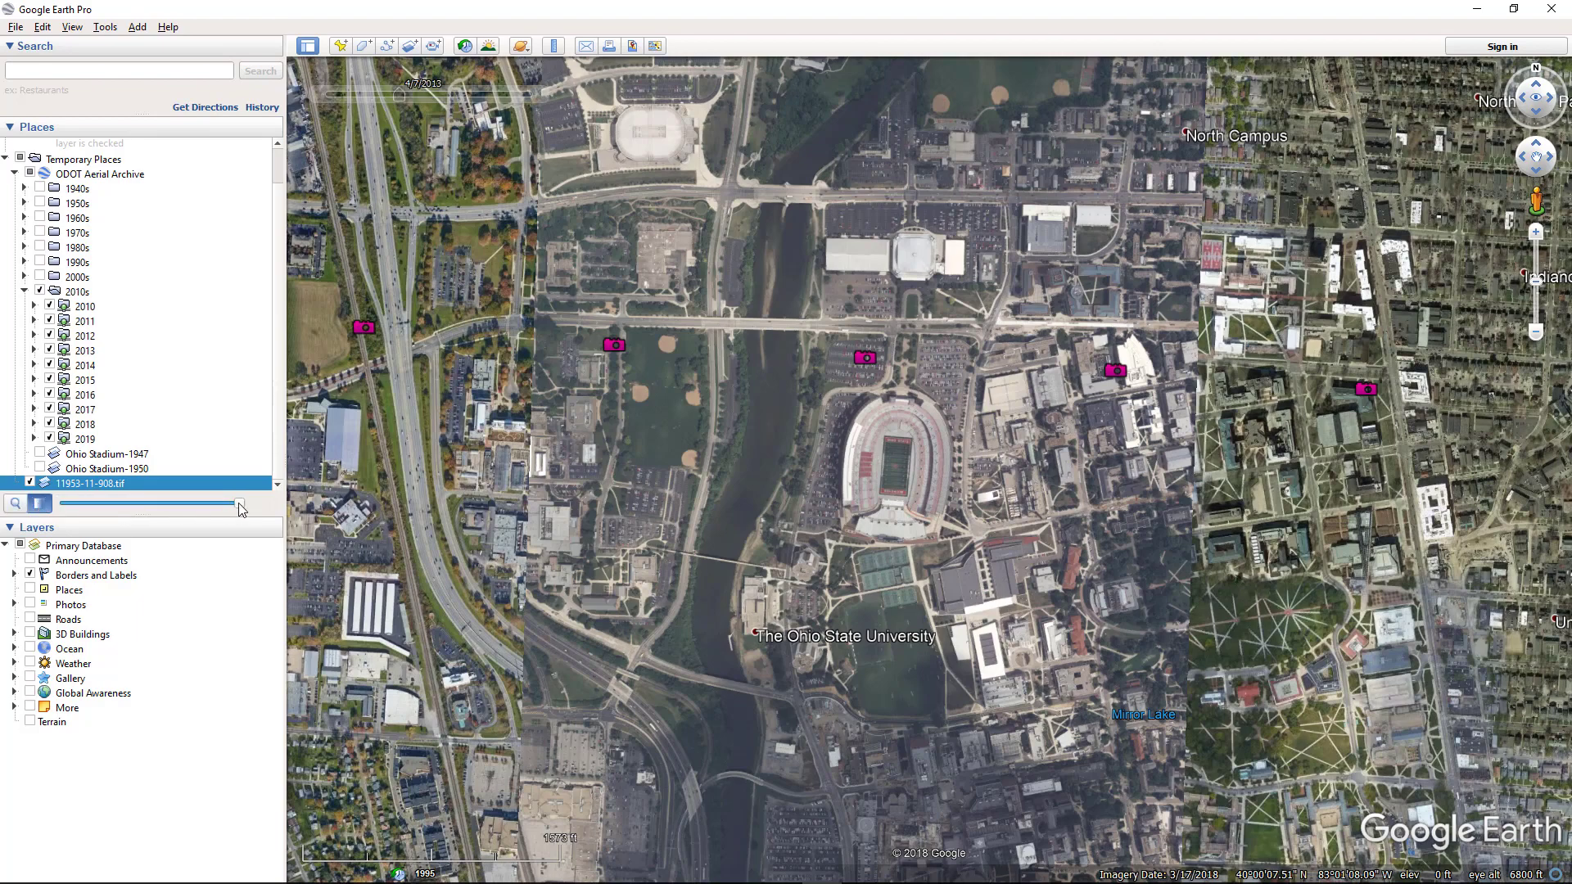
{"action": "mouse_move", "coordinate": [239, 504]}
{"action": "left_mouse_down"}
{"action": "mouse_move", "coordinate": [64, 505]}
{"action": "mouse_move", "coordinate": [263, 515]}
{"action": "left_mouse_up"}
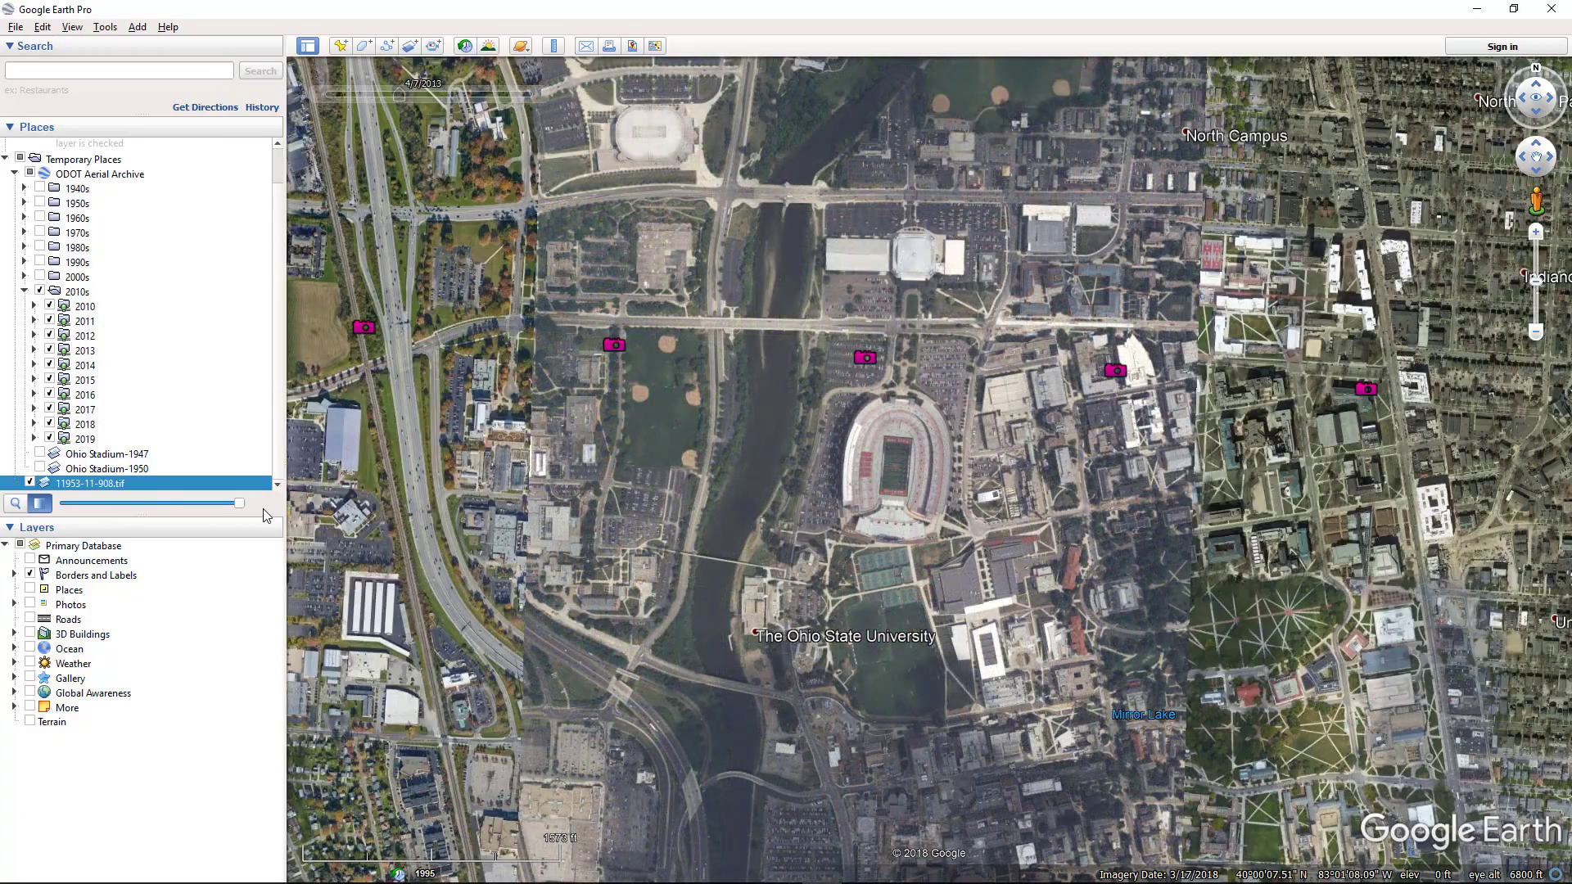